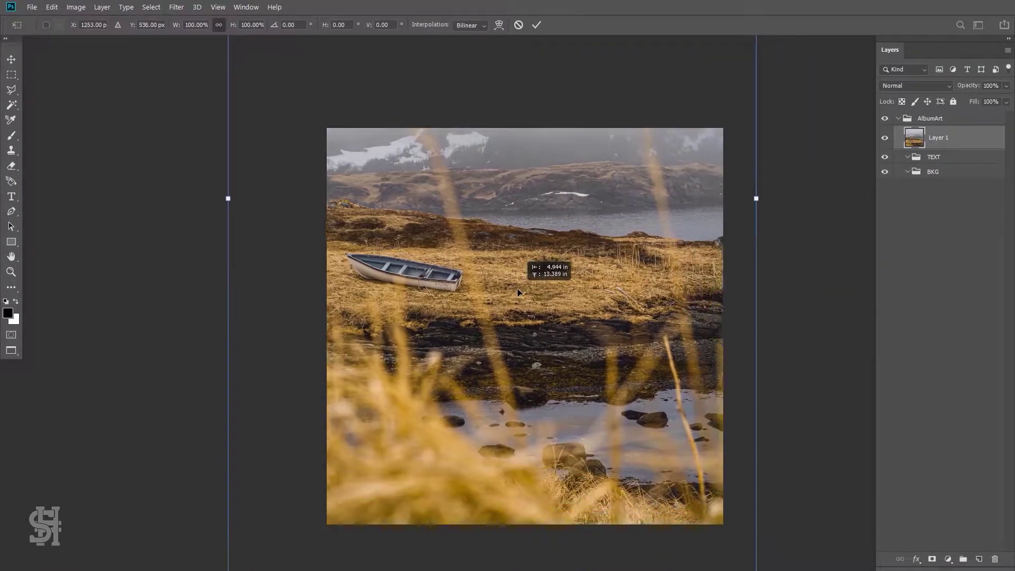
left_click_drag(517, 292, 517, 252)
key("Return")
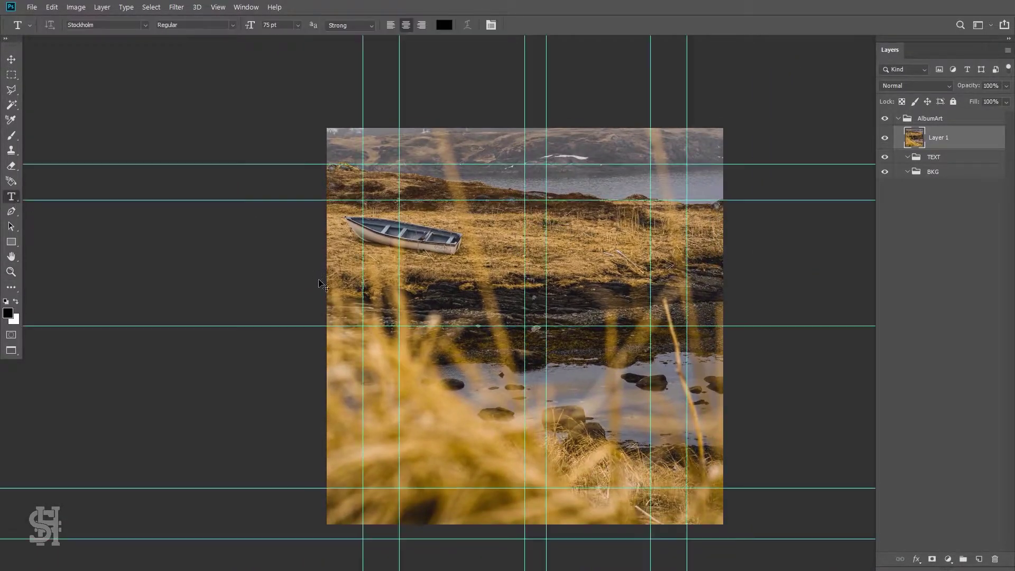
left_click_drag(644, 369, 650, 391)
left_click(444, 25)
left_click(909, 193)
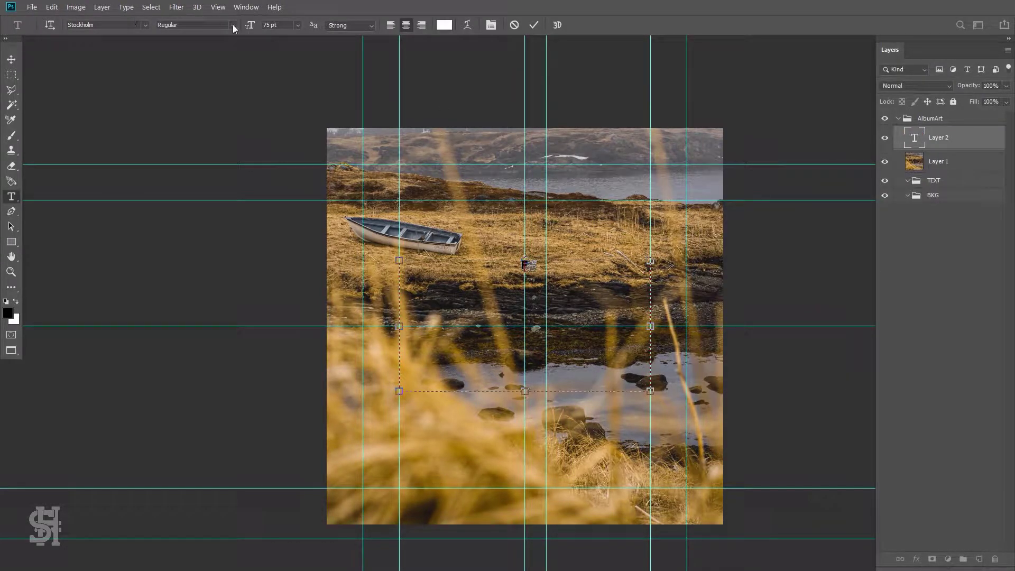
left_click(298, 25)
key("ctrl+t")
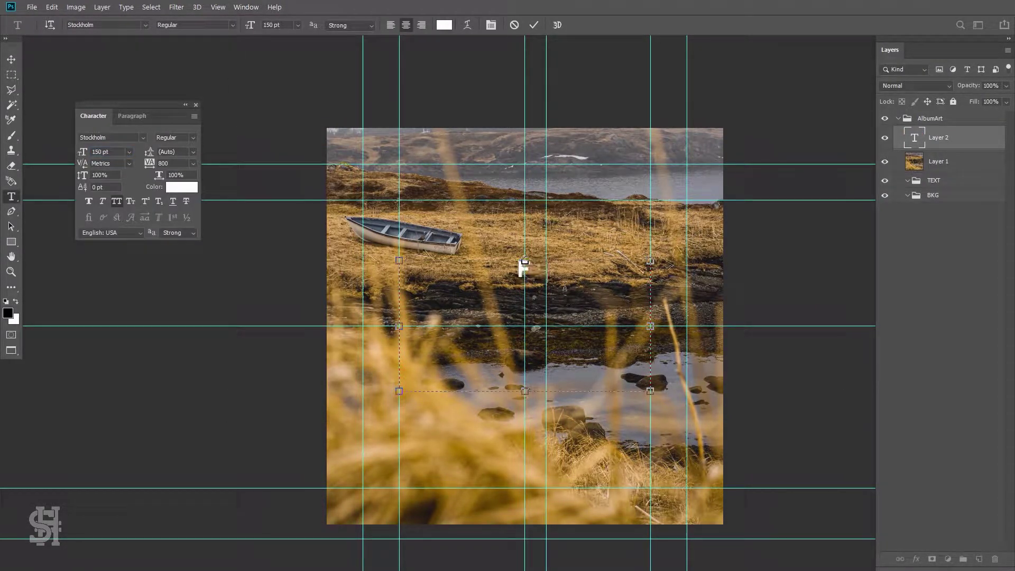
type("LORENT")
key("ctrl+alt+shift+q")
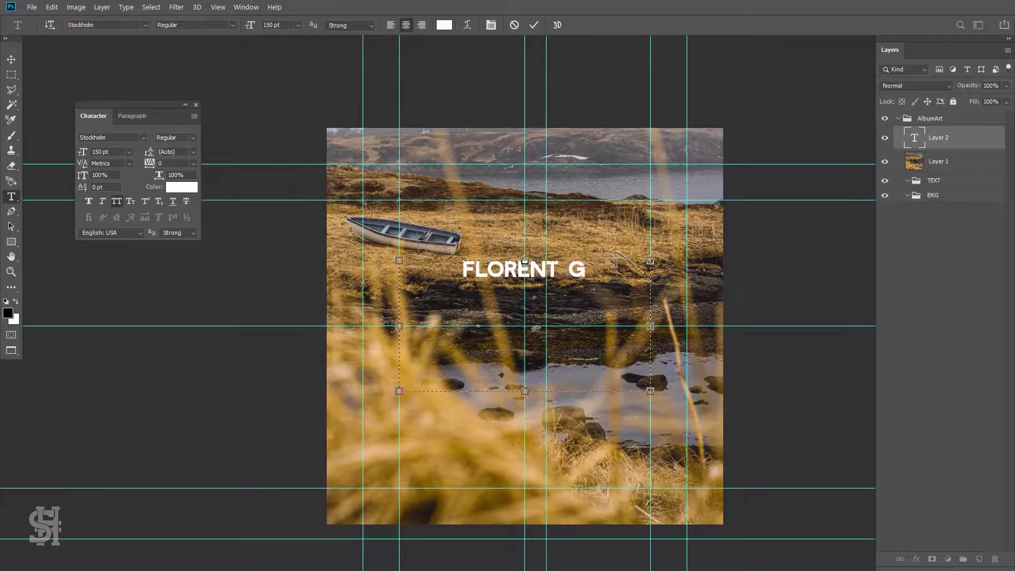
Step: Lower the title toward the canvas middle, commit it, hide guides and reposition the photo
left_click_drag(524, 255, 532, 312)
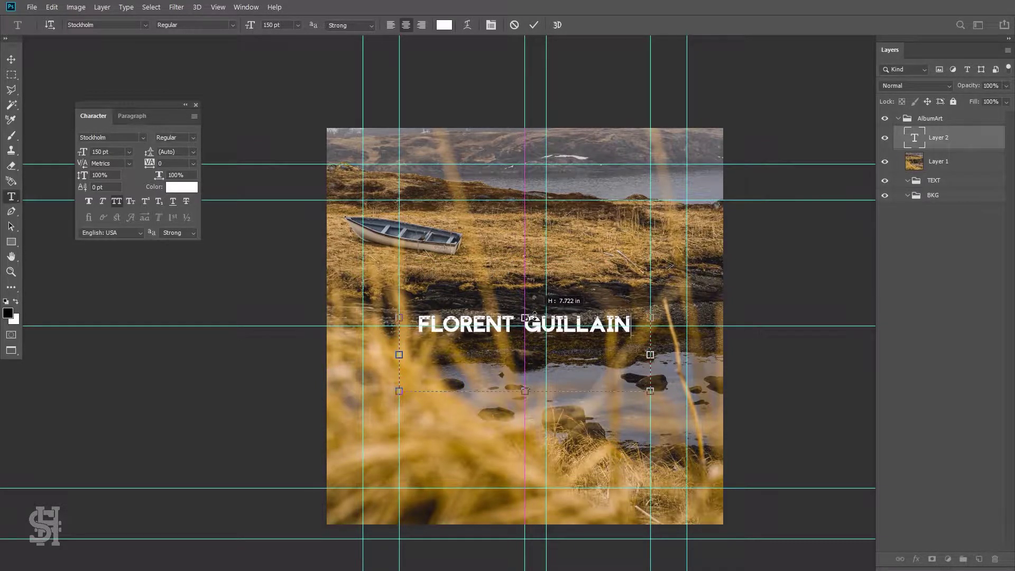
key("ctrl+Return")
key("v")
key("ctrl+semicolon")
mouse_move(532, 245)
left_mouse_down()
mouse_move(564, 276)
mouse_move(544, 276)
left_mouse_up()
Step: Duplicate the title into a 50 pt GROWTH OF PLASTIC FLOWERS subtitle with tracking 50
key("ctrl+j")
double_click(914, 138)
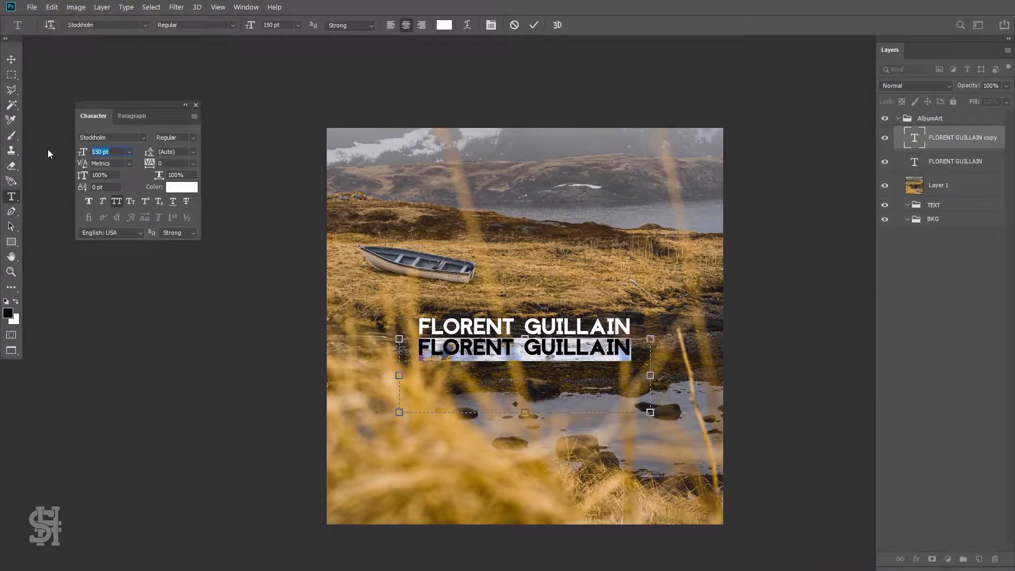
type("80")
key("Return")
left_click(592, 353)
type("TH OF PLASTIC FLOWERS")
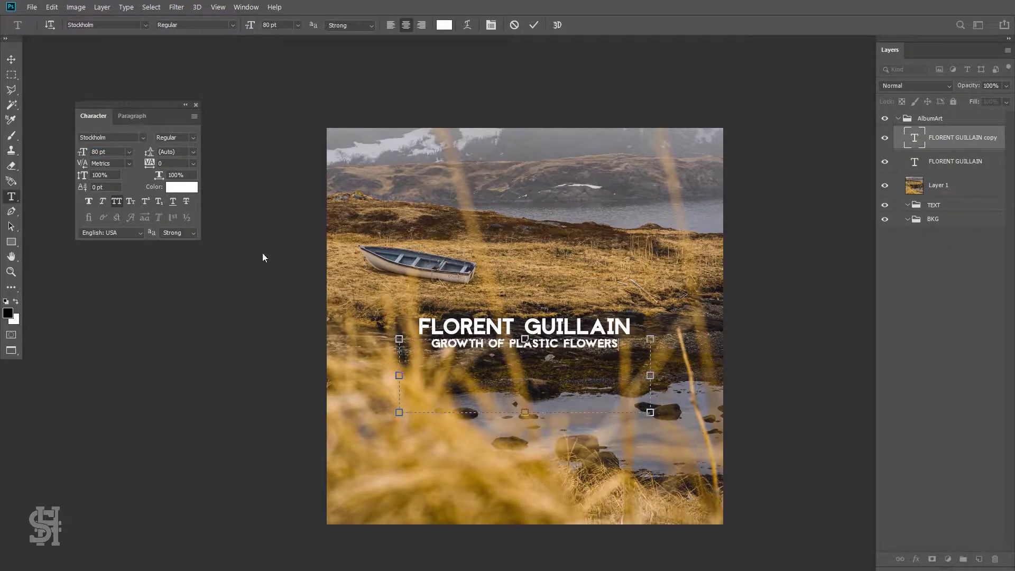
key("ctrl+Return")
key("v")
left_click(193, 164)
left_click(187, 276)
left_click_drag(82, 152, 59, 158)
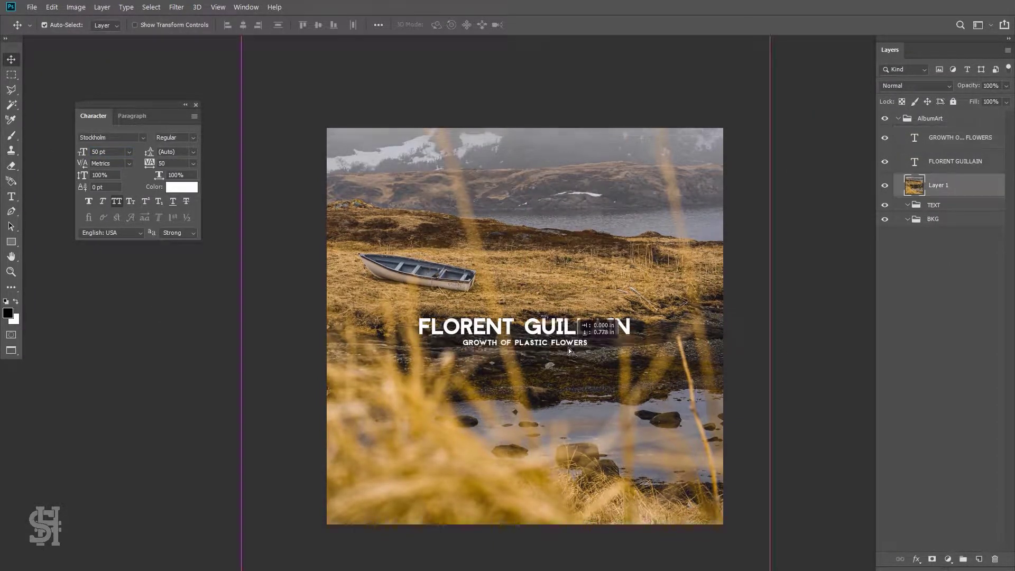
Step: Duplicate the landscape photo layer
left_click(505, 217)
right_click(947, 185)
left_click(825, 121)
left_click(607, 154)
left_click(176, 7)
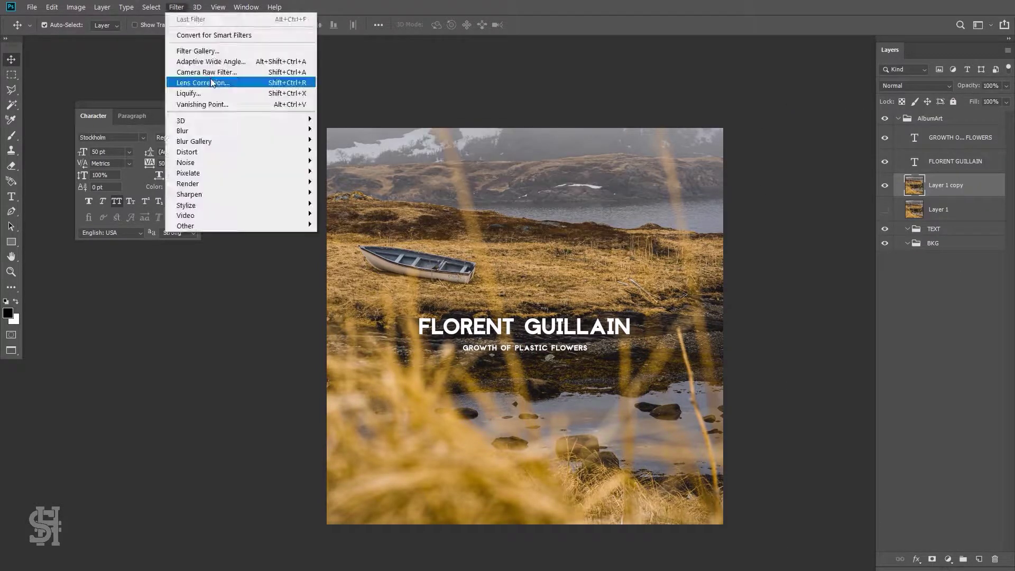
Step: In Camera Raw, raise clarity, temperature and contrast and tweak warm-colour saturation for a golden grade
left_click(210, 80)
left_click_drag(837, 379, 843, 381)
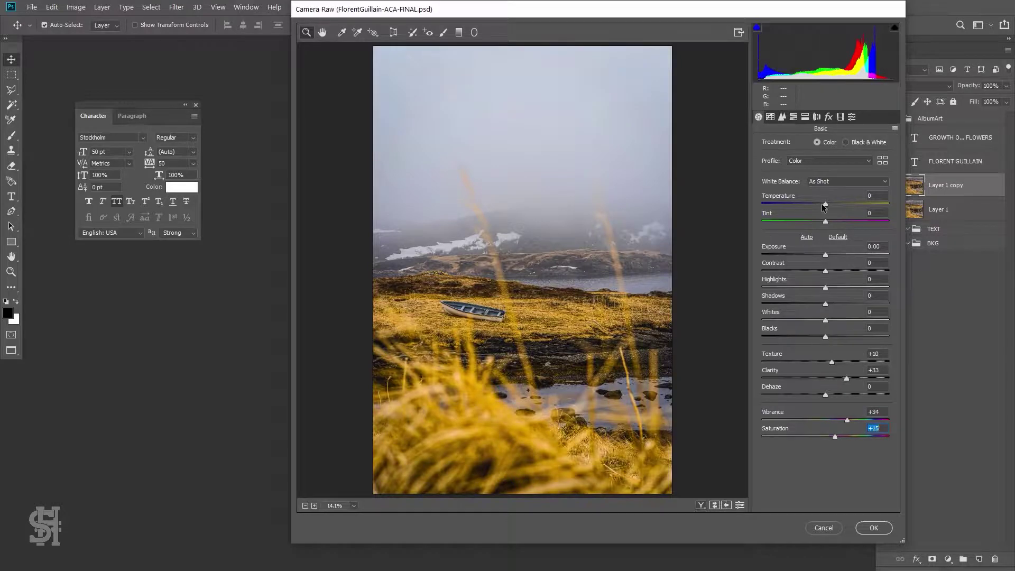
mouse_move(823, 205)
left_mouse_down()
mouse_move(831, 204)
mouse_move(828, 226)
mouse_move(815, 221)
mouse_move(867, 222)
mouse_move(826, 222)
mouse_move(828, 256)
left_mouse_up()
left_click_drag(825, 271, 832, 271)
left_click(788, 121)
left_click_drag(826, 183, 826, 183)
left_click_drag(825, 201, 743, 194)
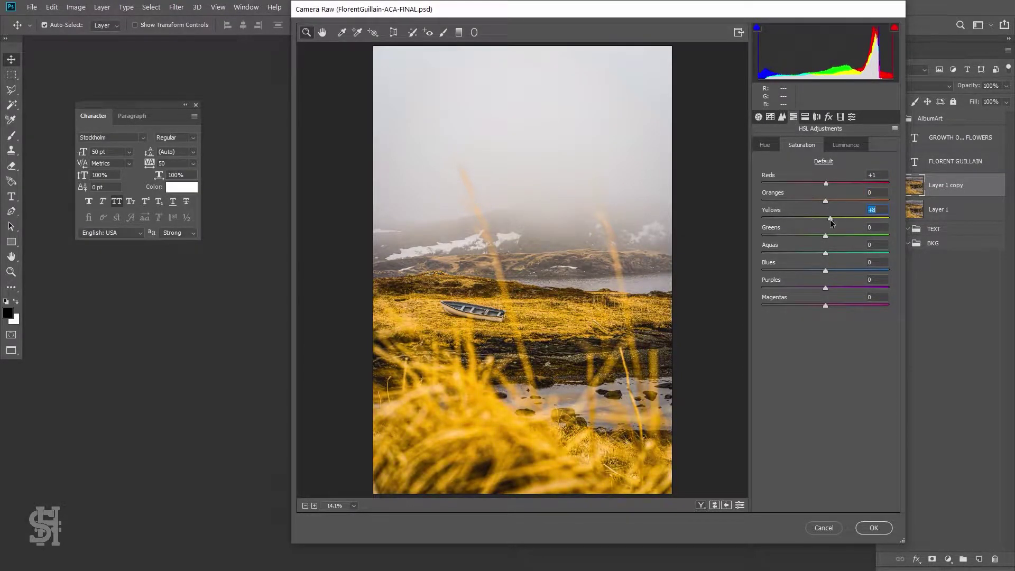
left_click(806, 117)
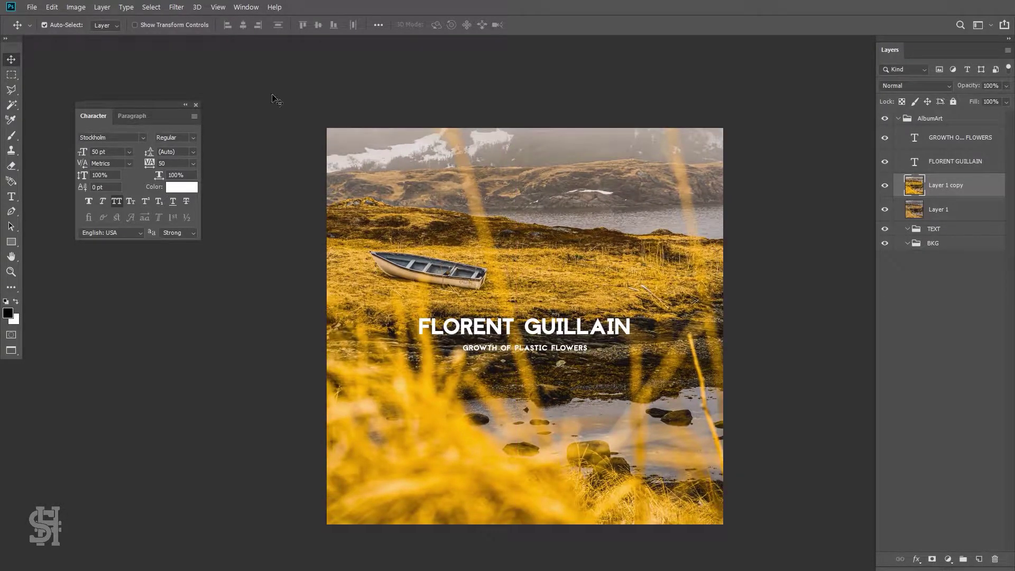
key("ctrl+j")
Step: Shift the graded photo copy's hue toward magenta pink
left_click(75, 7)
key("ctrl+u")
left_click_drag(795, 286, 772, 287)
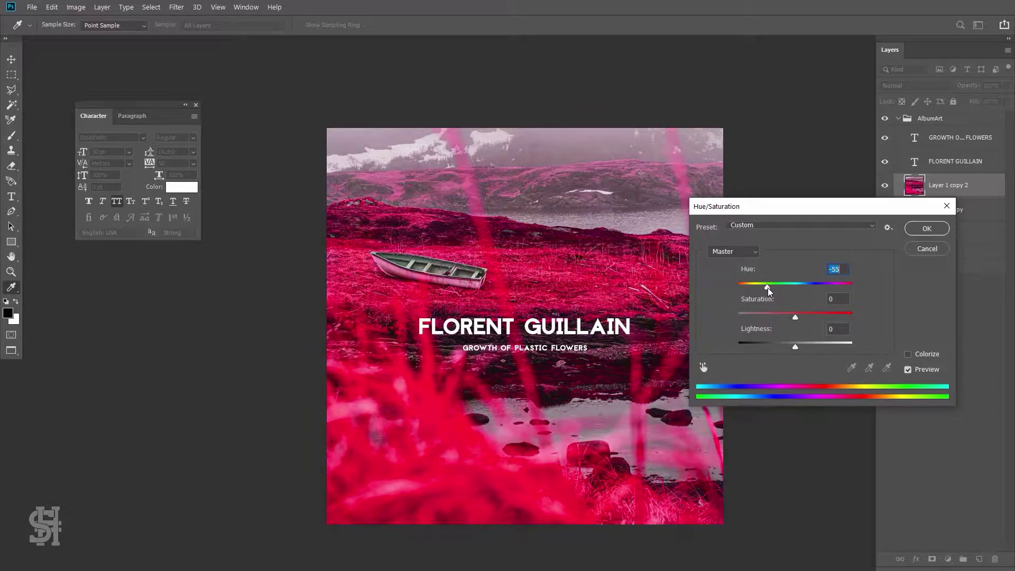
key("Return")
Step: Use guides and rulers to select half the canvas and mask the pink copy to it
key("ctrl+semicolon")
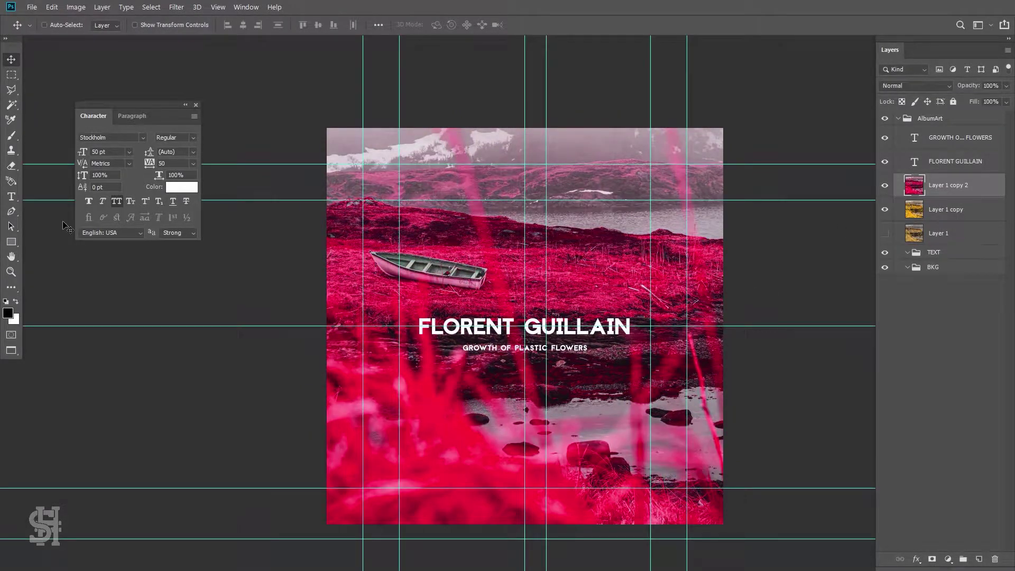
key("ctrl+r")
left_click_drag(4, 233, 356, 354)
left_click_drag(23, 320, 6, 320)
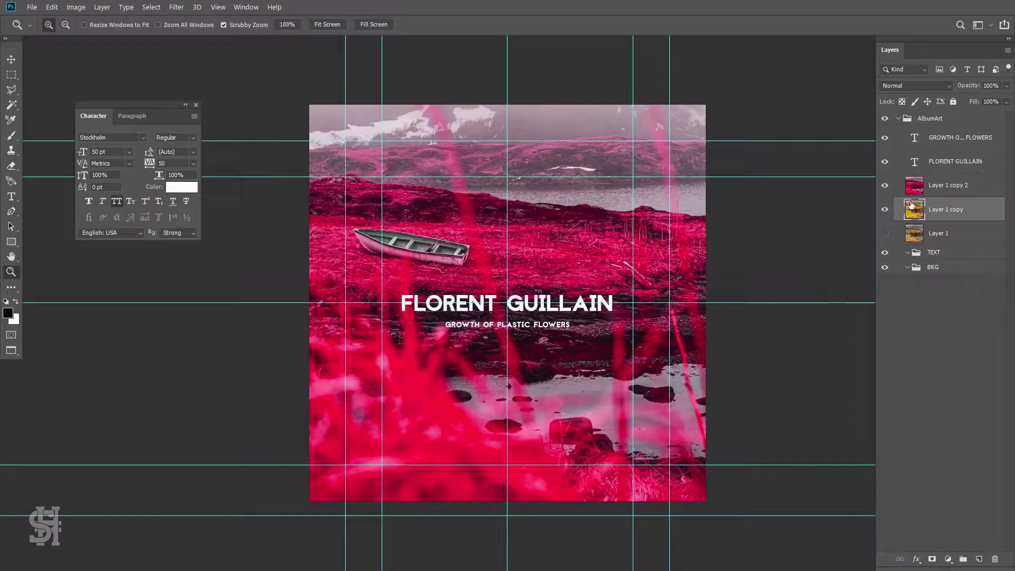
left_click_drag(507, 101, 716, 505)
key("alt+BackSpace")
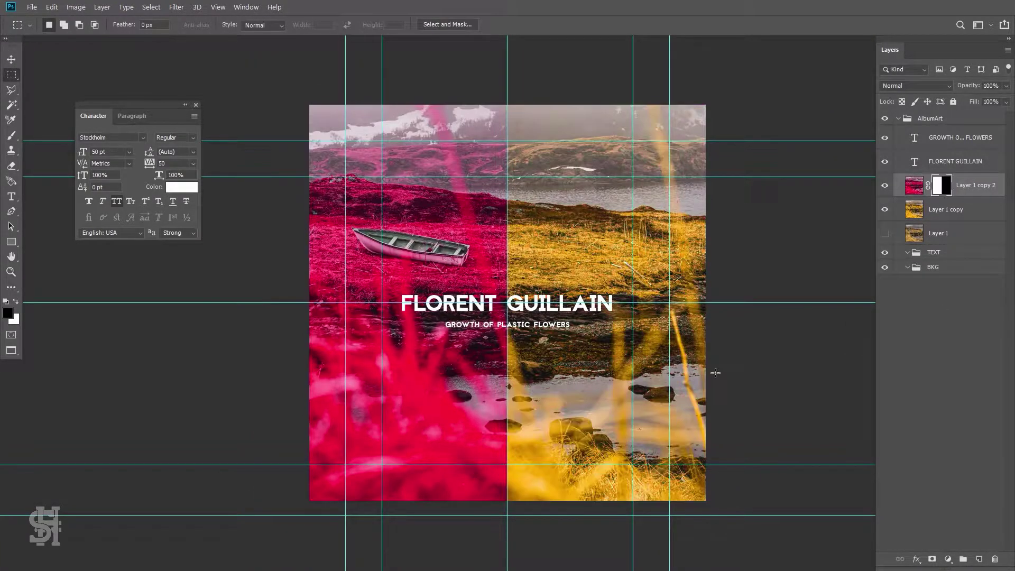
key("ctrl+semicolon")
Step: Delete the pink layer's mask and flip the layer upside down
key("v")
left_click(597, 304)
left_click(941, 186)
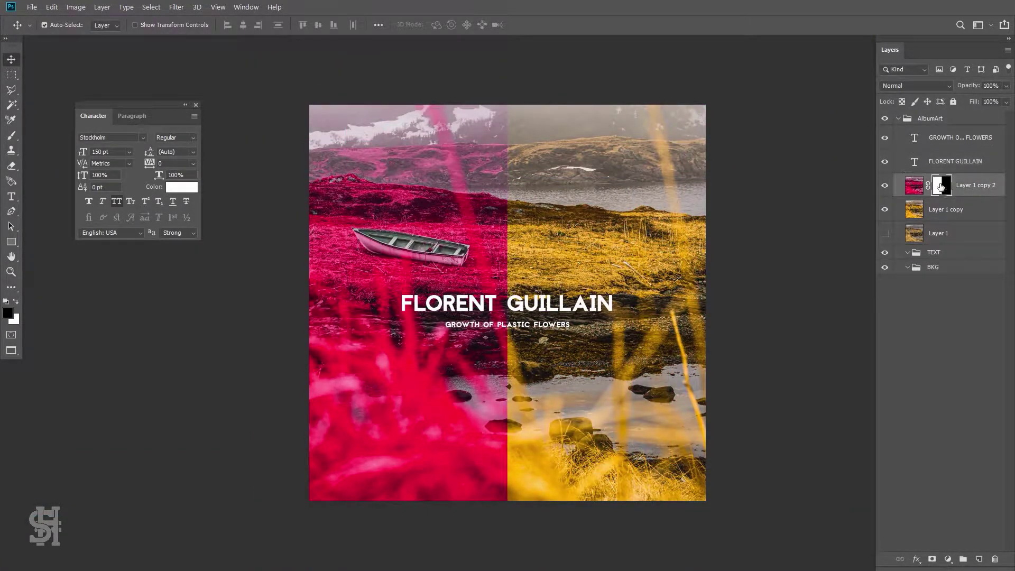
left_click_drag(940, 186, 994, 559)
left_click(51, 7)
left_click(238, 390)
Step: Move the flipped pink layer down and copy the boat onto an upright layer on the grass
left_click_drag(575, 159, 575, 339)
key("m")
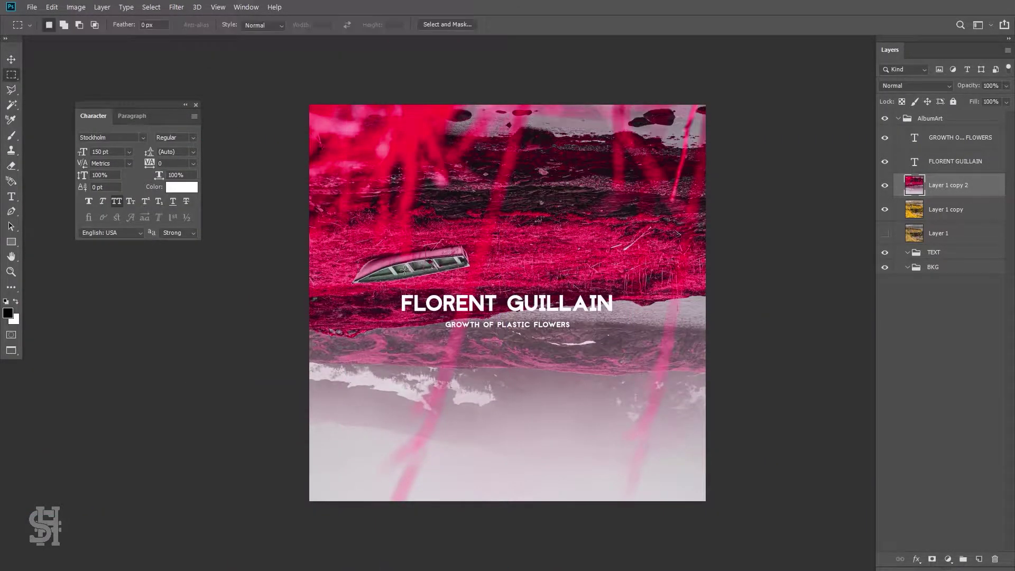
key("ctrl+j")
left_click(51, 7)
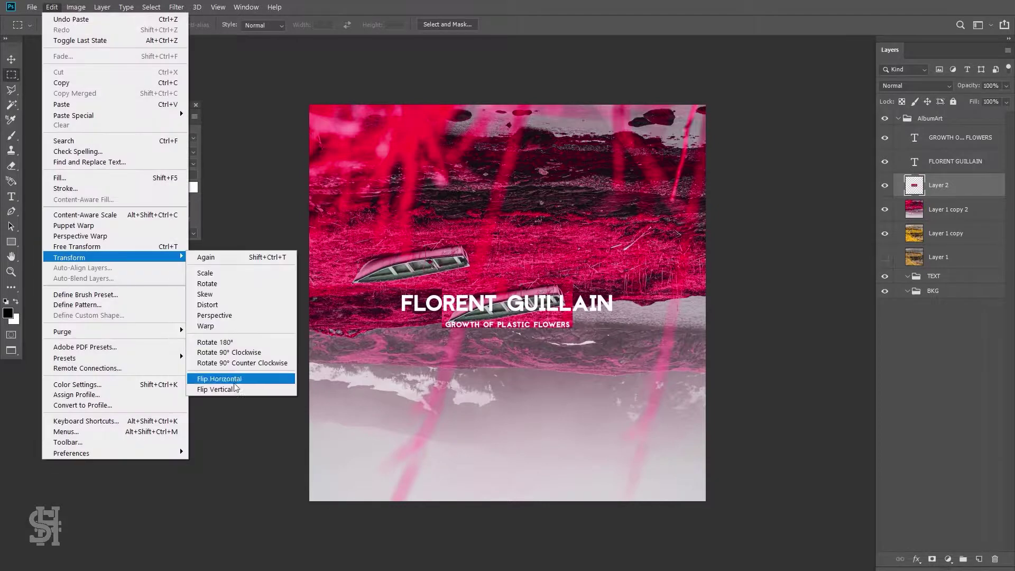
left_click(238, 376)
key("v")
left_click_drag(413, 263, 399, 262)
Step: Adjust the eraser brush, then Content-Aware Fill away the original upside-down boat
key("e")
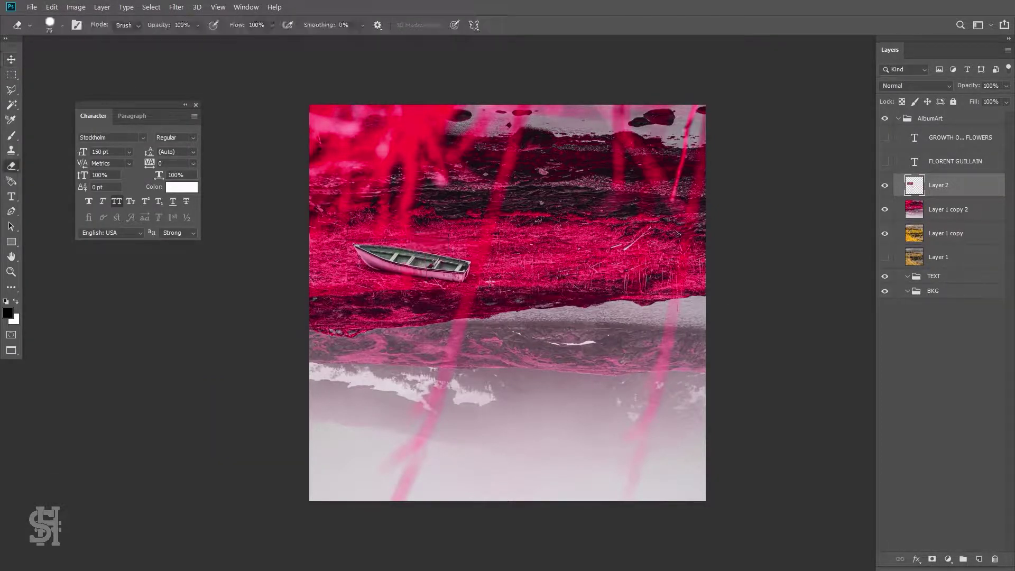
right_click(469, 258)
key("Return")
left_click(51, 7)
left_click(68, 193)
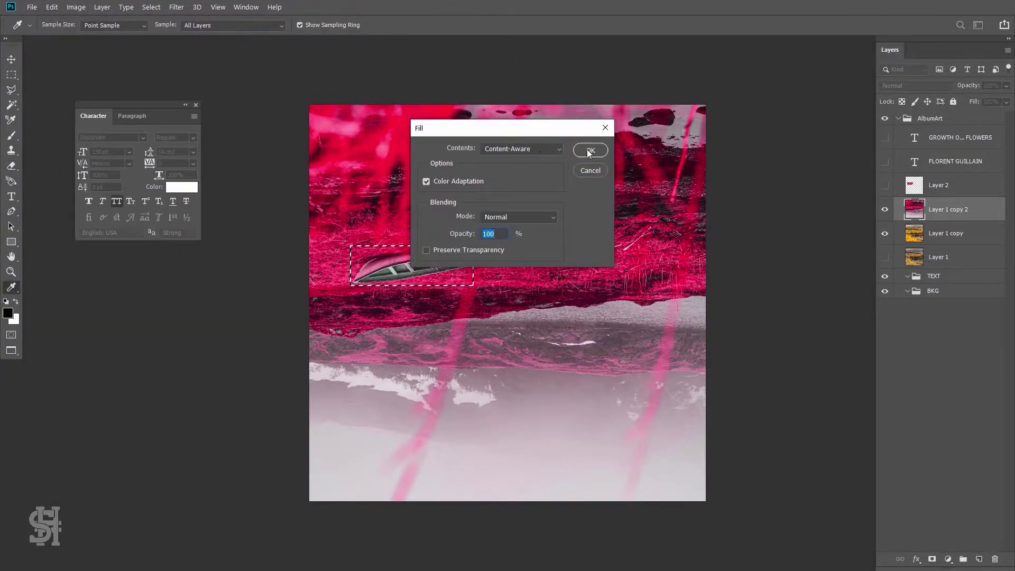
key("Return")
Step: Deselect and set the Clone Stamp brush size to 291
key("ctrl+d")
key("s")
left_click(61, 25)
type("291")
key("Return")
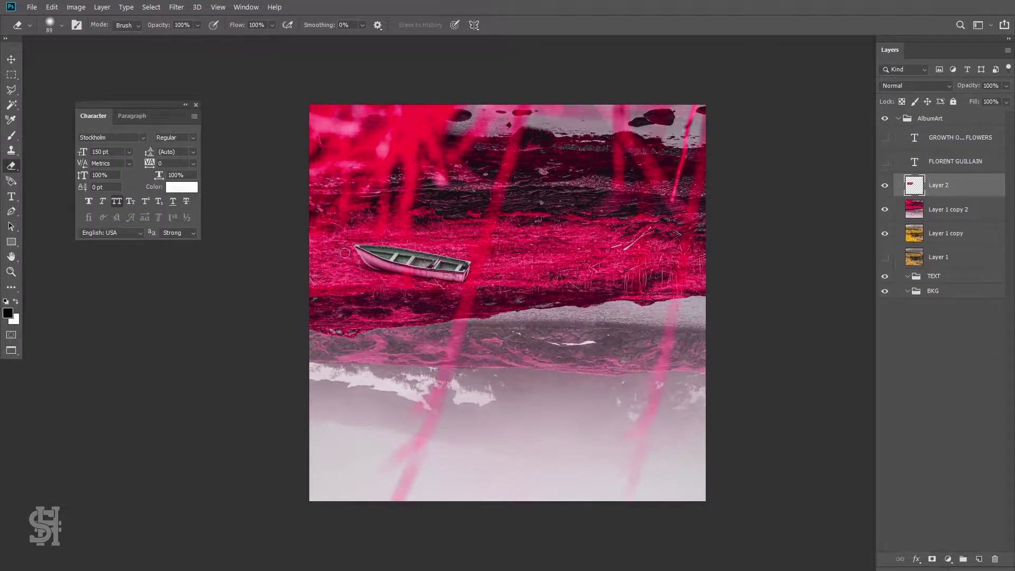
Step: Nudge the upright boat up and left, then zoom in on it
left_click_drag(438, 242, 424, 236)
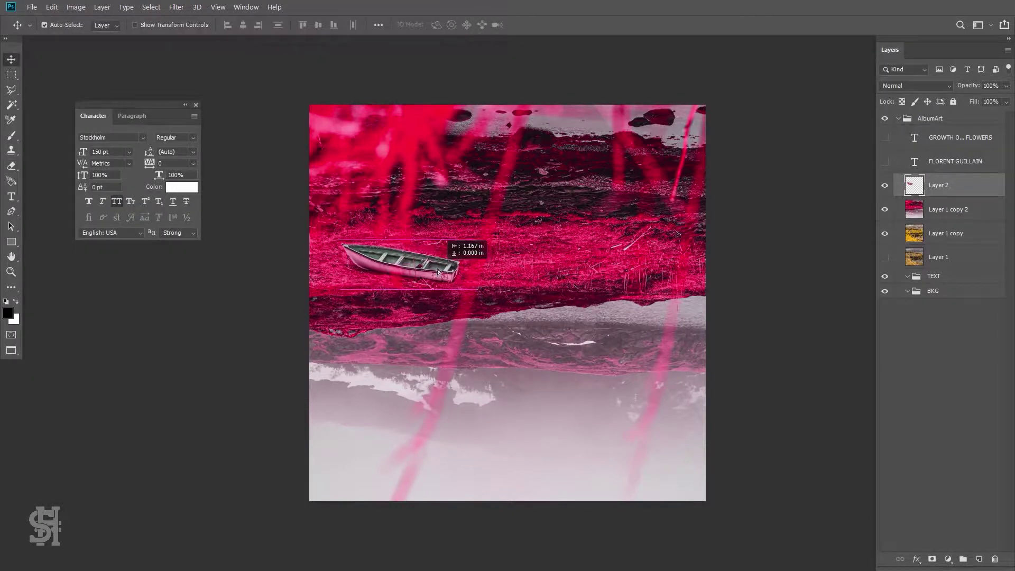
key("z")
left_click(415, 272)
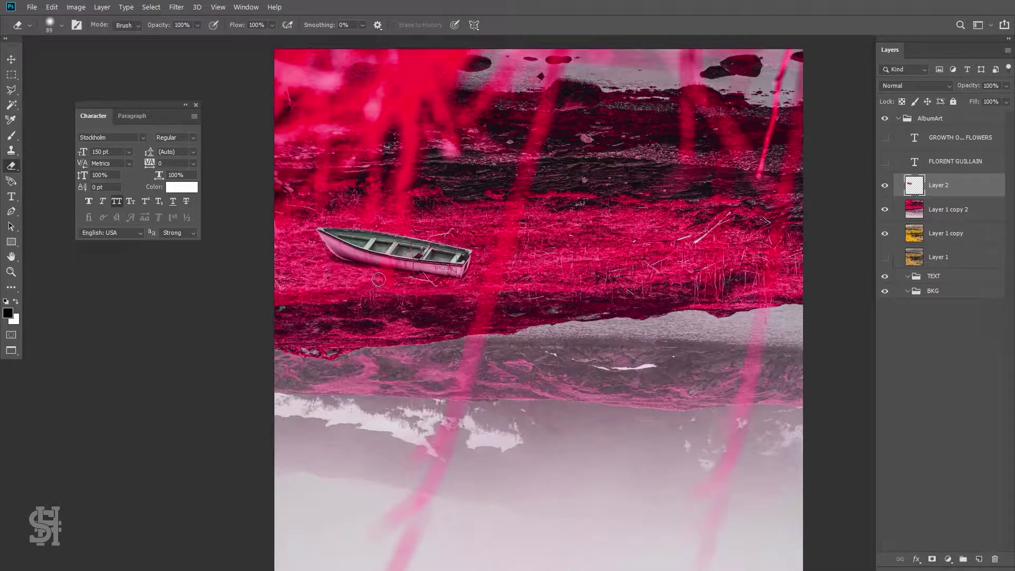
key("b")
scroll(380, 235, "up", 1)
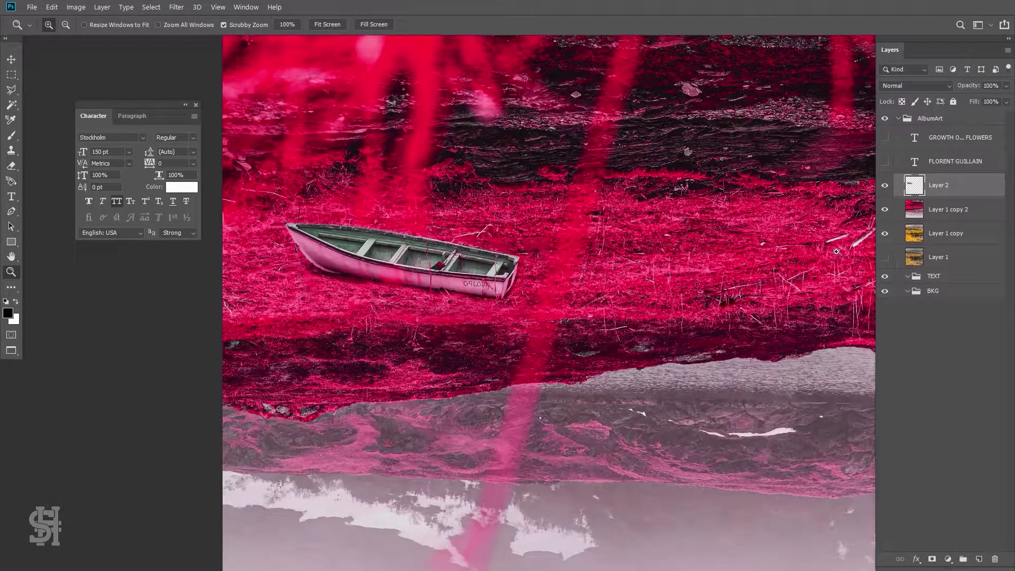
Step: Add an empty layer below the boat and set a small dark red brush
left_click(402, 284, "alt")
left_click(978, 559)
left_click(61, 25)
left_click(431, 288)
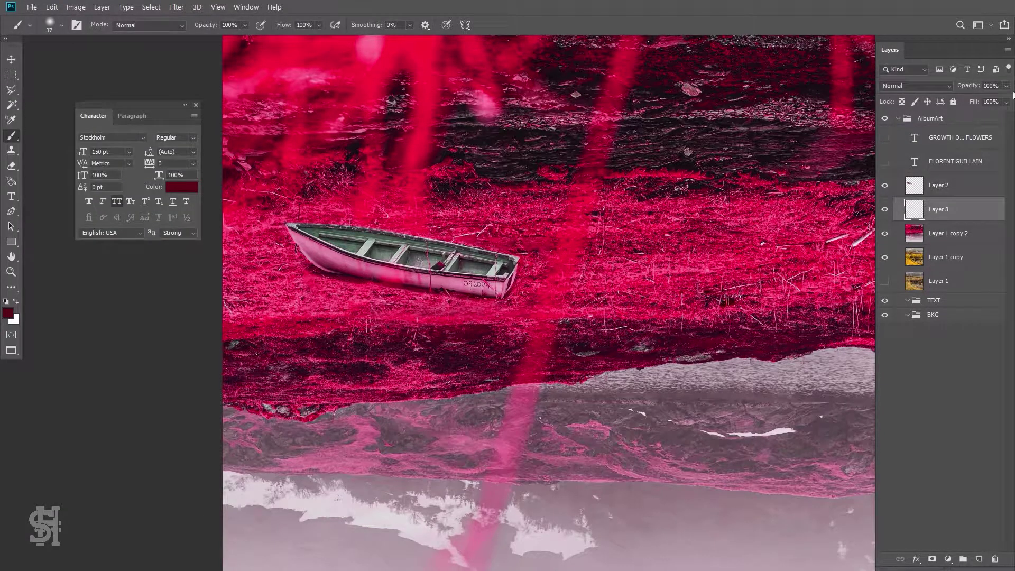
Step: Select the boat layer and undo the last two changes
left_click(916, 86)
key("Escape")
left_click(944, 185)
key("e")
key("alt+e")
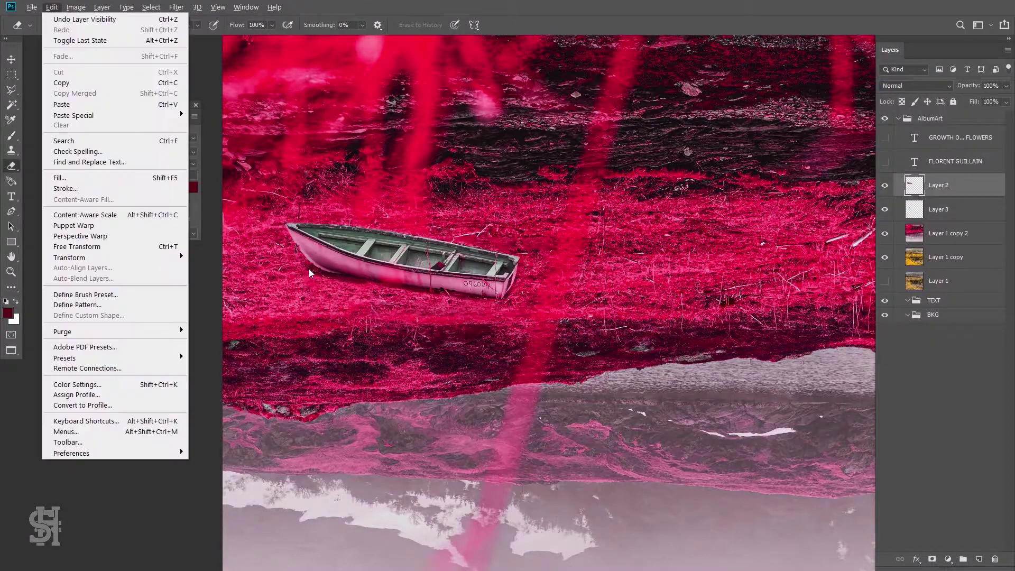
key("Escape")
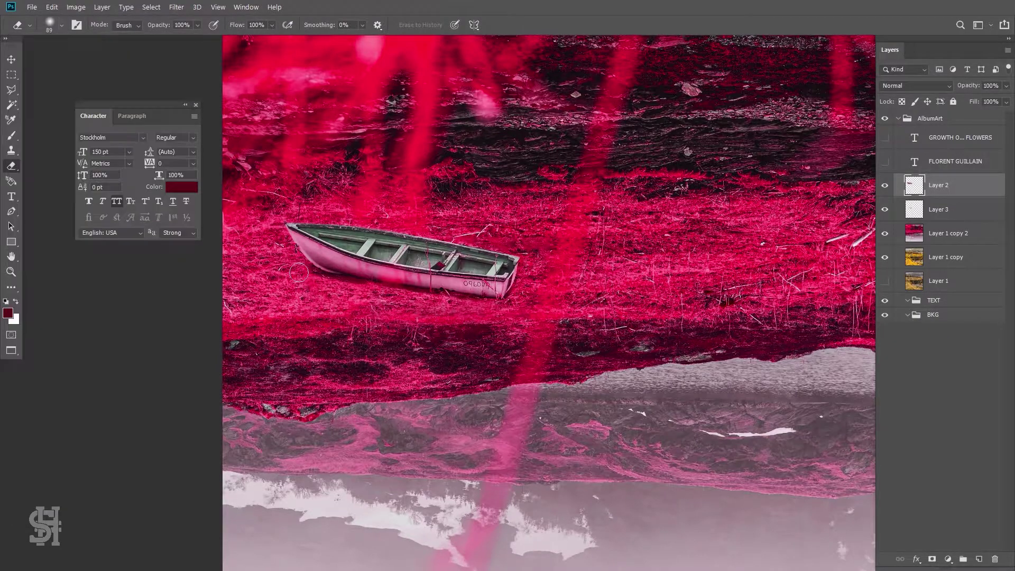
Step: Make white the paint colour, zoom close on the boat, and move the Character panel aside
key("x")
key("z")
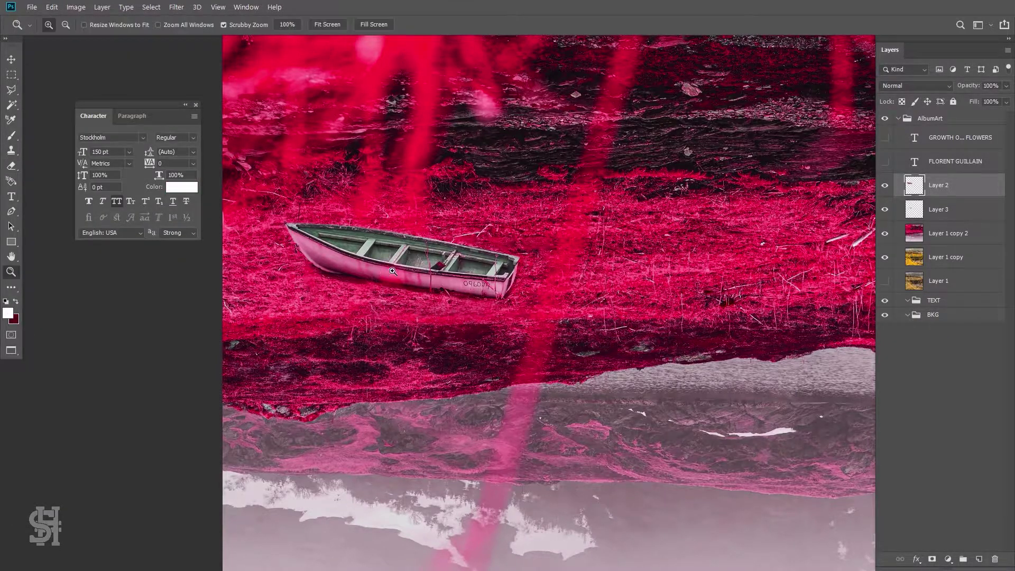
left_click(407, 284)
left_click_drag(160, 146, 181, 312)
key("s")
left_click(55, 25)
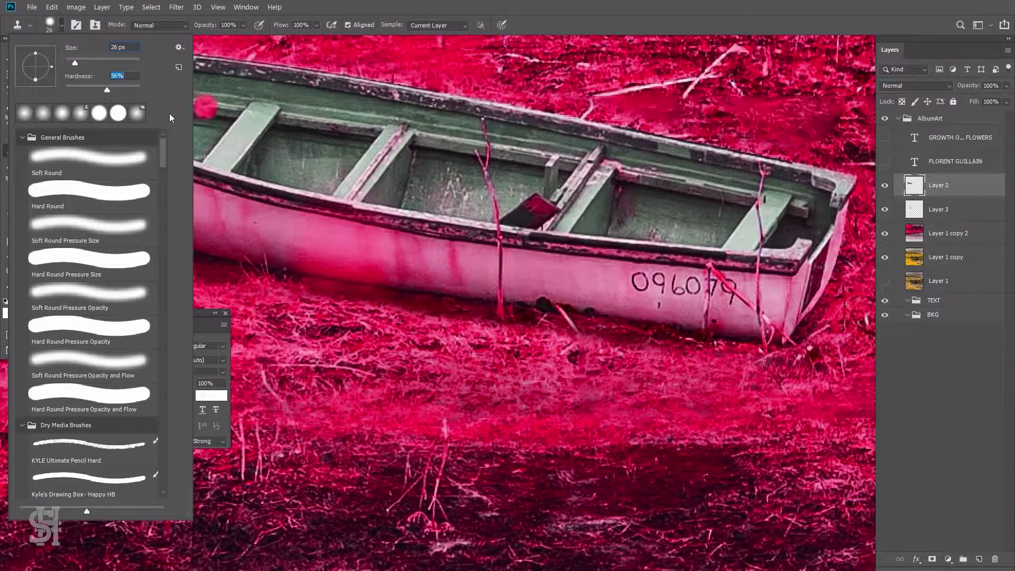
Step: Confirm the Clone Stamp brush settings while cloning the boat's hull smoother
key("Return")
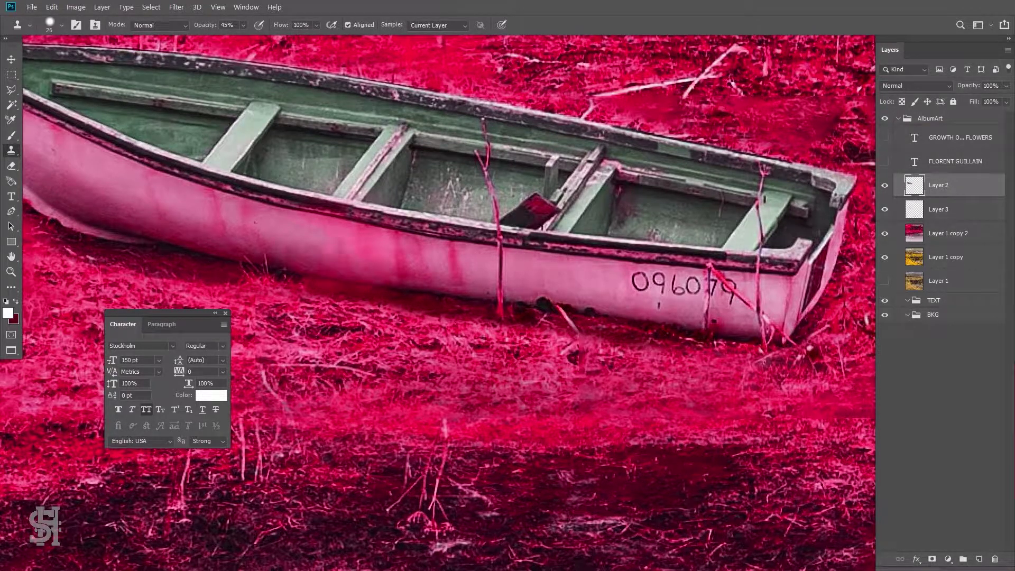
left_click(62, 25)
key("Escape")
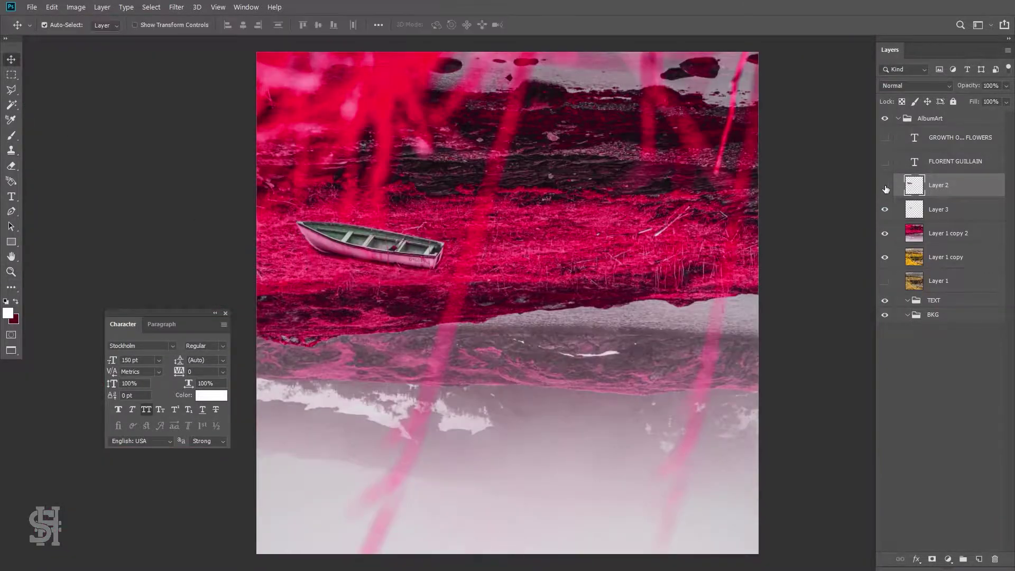
Step: Turn Layer 2 back on and cancel out of the Camera Raw filter
left_click(885, 185)
left_click(176, 7)
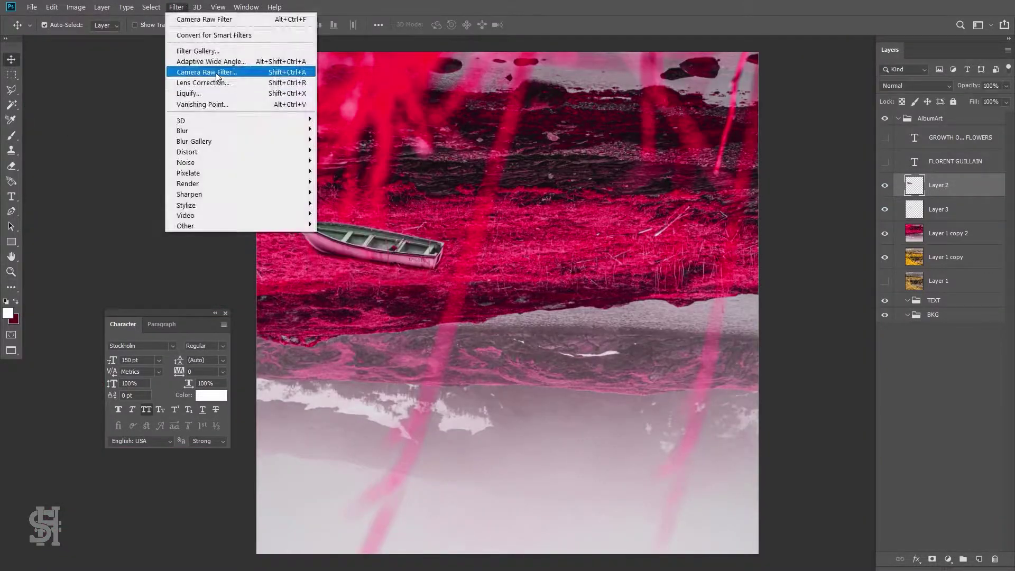
left_click(215, 68)
left_click(872, 526)
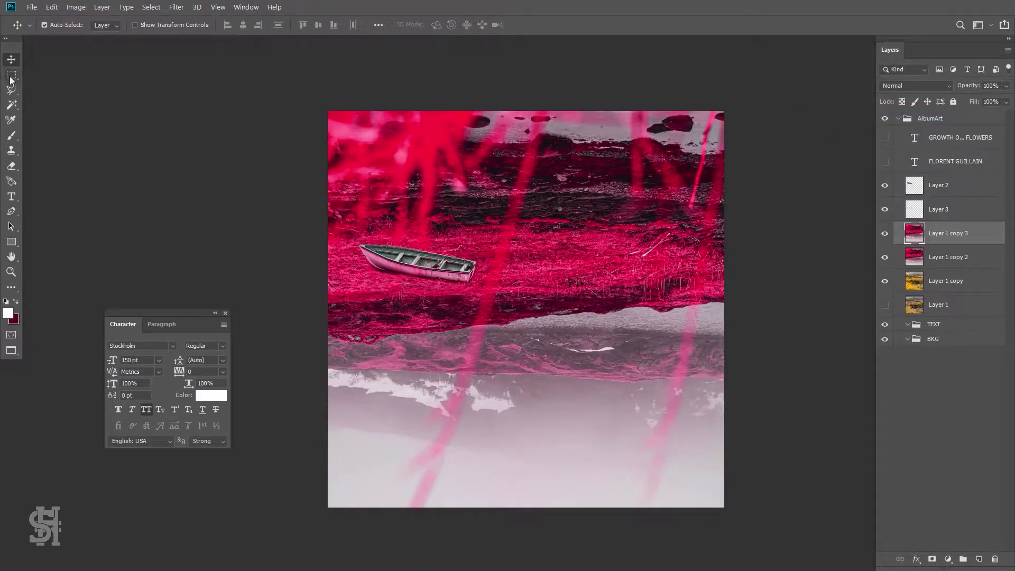
Step: Magic Wand select the grey lower shore at tolerance 6, removing stray islands
left_click(12, 104)
left_click(584, 444)
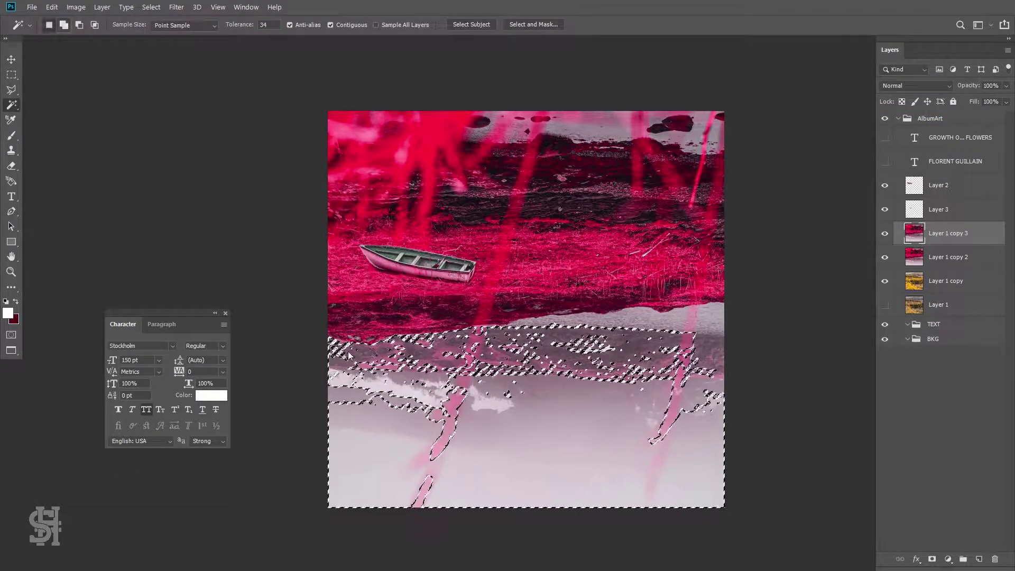
type("6")
left_click(583, 353)
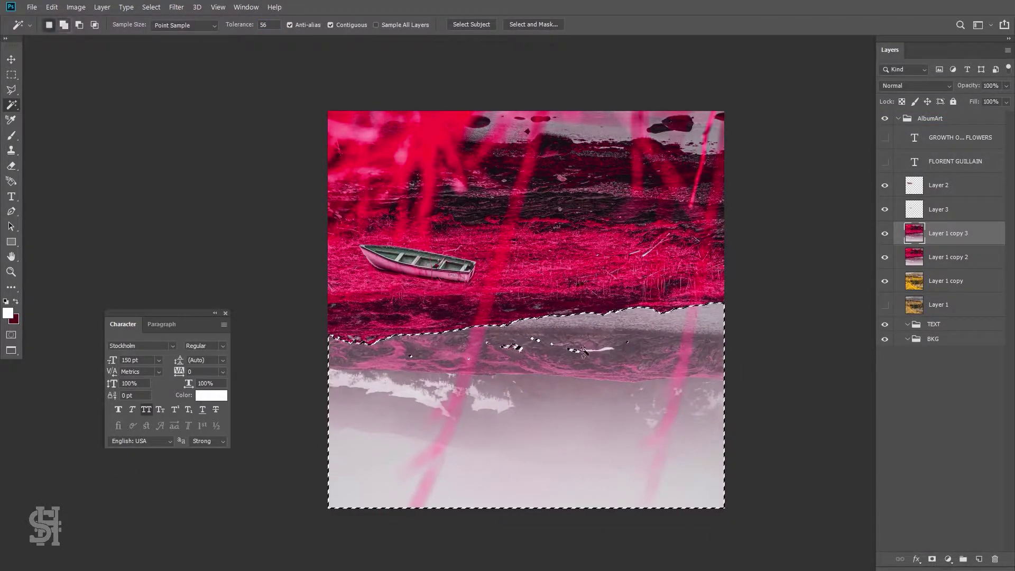
key("m")
left_click_drag(565, 354, 645, 338)
Step: Camera Raw the shore selection: more texture, darker exposure, higher contrast
left_click(176, 7)
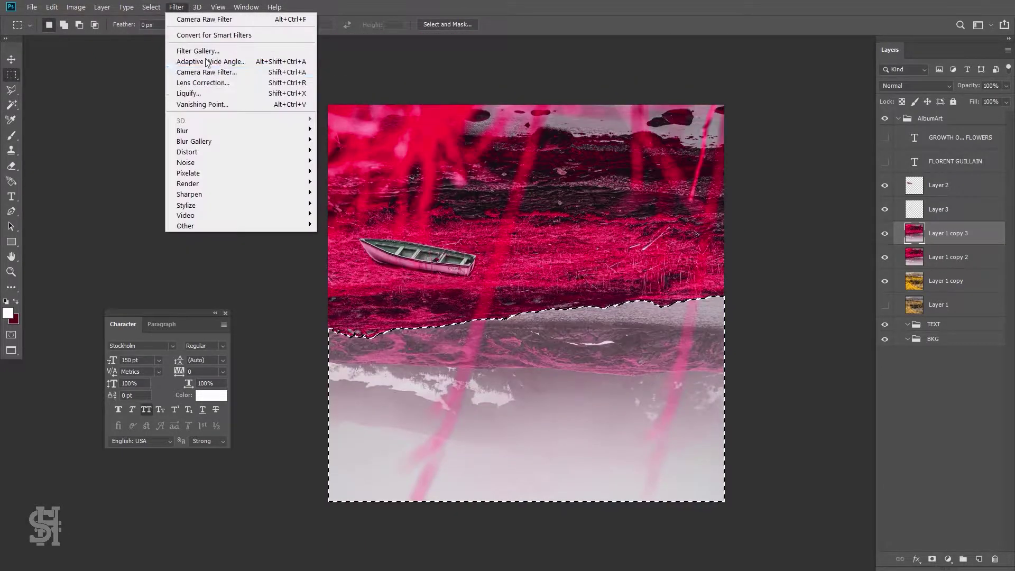
left_click(207, 71)
left_click_drag(826, 362, 830, 362)
left_click_drag(826, 255, 821, 255)
left_click_drag(825, 271, 833, 272)
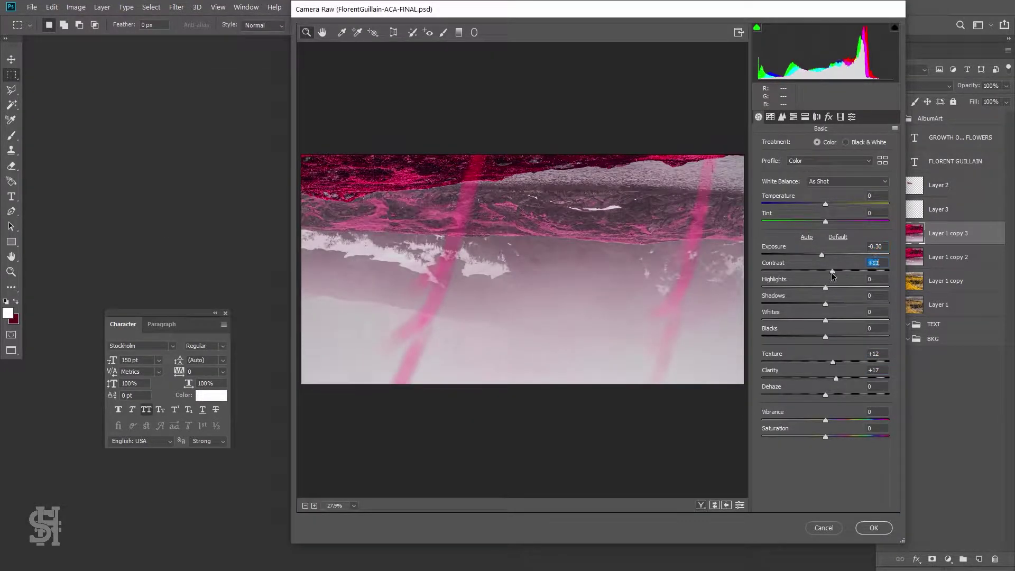
mouse_move(825, 204)
left_mouse_down()
mouse_move(802, 204)
mouse_move(846, 204)
mouse_move(825, 204)
left_mouse_up()
left_click(873, 528)
Step: Bend the Curves to brighten the selected shore's shadows
left_click(75, 7)
key("ctrl+m")
left_click_drag(370, 86, 619, 88)
left_click_drag(657, 249, 658, 259)
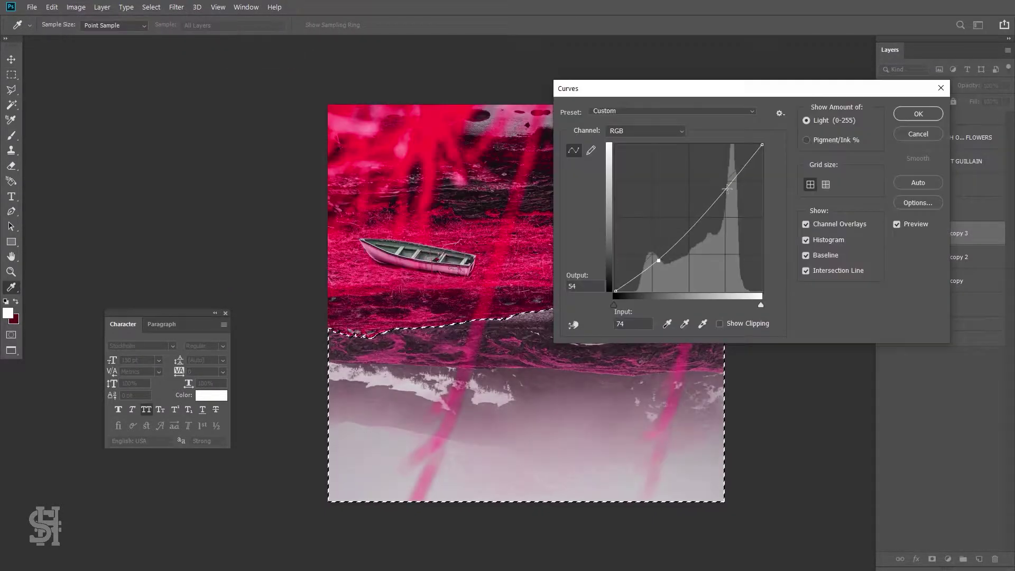
mouse_move(734, 172)
left_mouse_down()
mouse_move(746, 161)
mouse_move(734, 175)
left_mouse_up()
left_click_drag(658, 260, 650, 255)
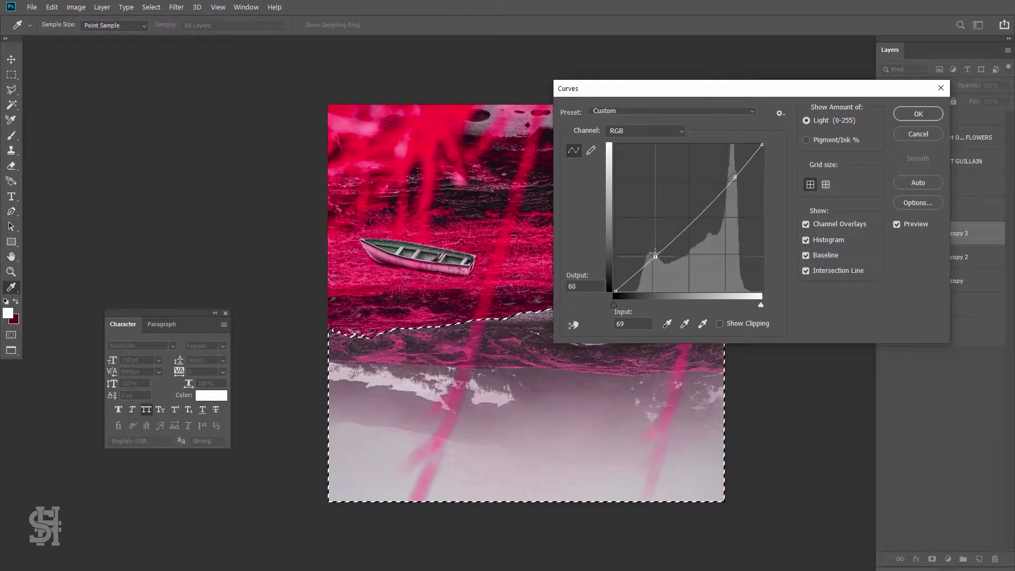
left_click(918, 113)
Step: Nudge the shore's hue with Hue/Saturation, then deselect
left_click(75, 6)
left_click(371, 96)
mouse_move(796, 287)
left_mouse_down()
mouse_move(769, 287)
mouse_move(836, 287)
mouse_move(796, 287)
mouse_move(788, 317)
left_mouse_up()
key("Return")
key("ctrl+d")
left_click(885, 233)
left_click(885, 233)
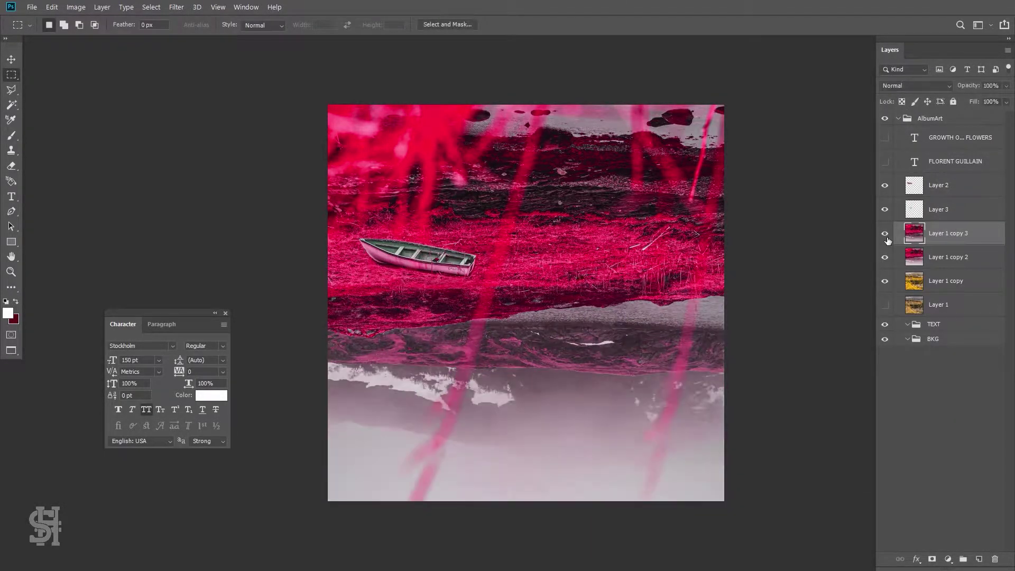
left_click(885, 161)
left_click(885, 138)
left_click(885, 234)
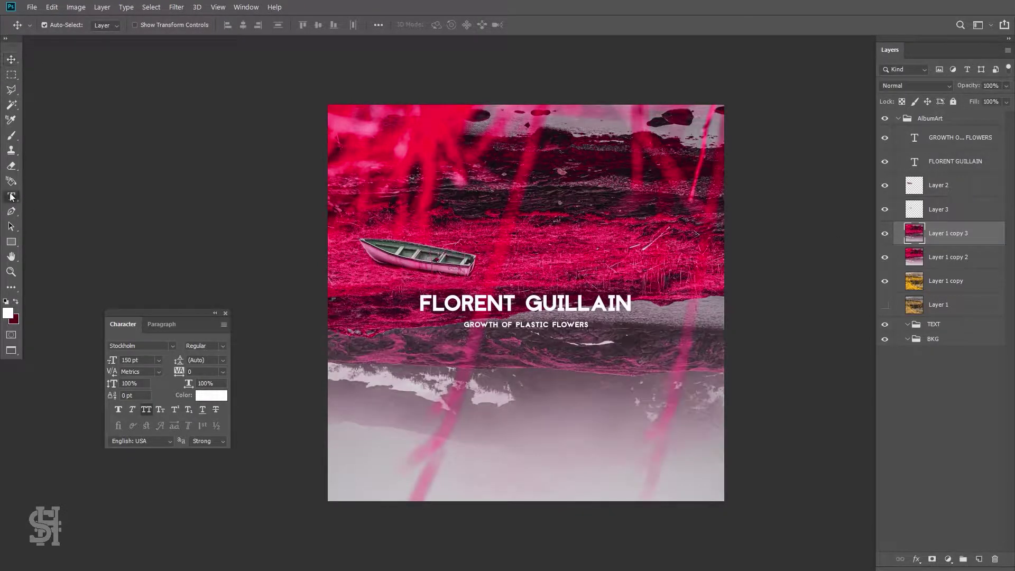
key("t")
left_click(577, 323)
key("Escape")
left_click(529, 321)
key("ctrl+a")
left_click(223, 372)
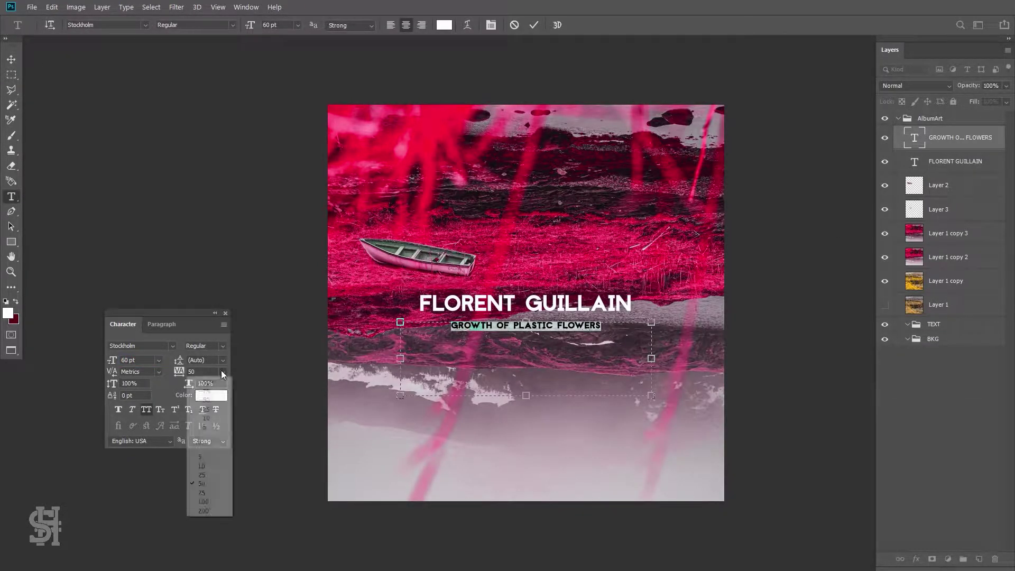
left_click(210, 510)
key("ctrl+a")
left_click(145, 25)
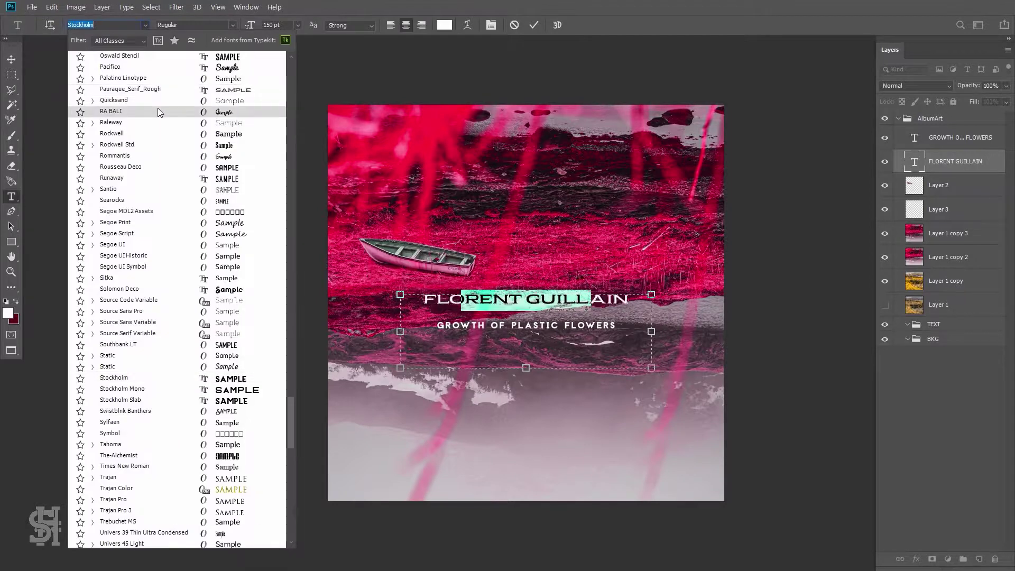
left_click(157, 107)
left_click(223, 324)
left_click(254, 154)
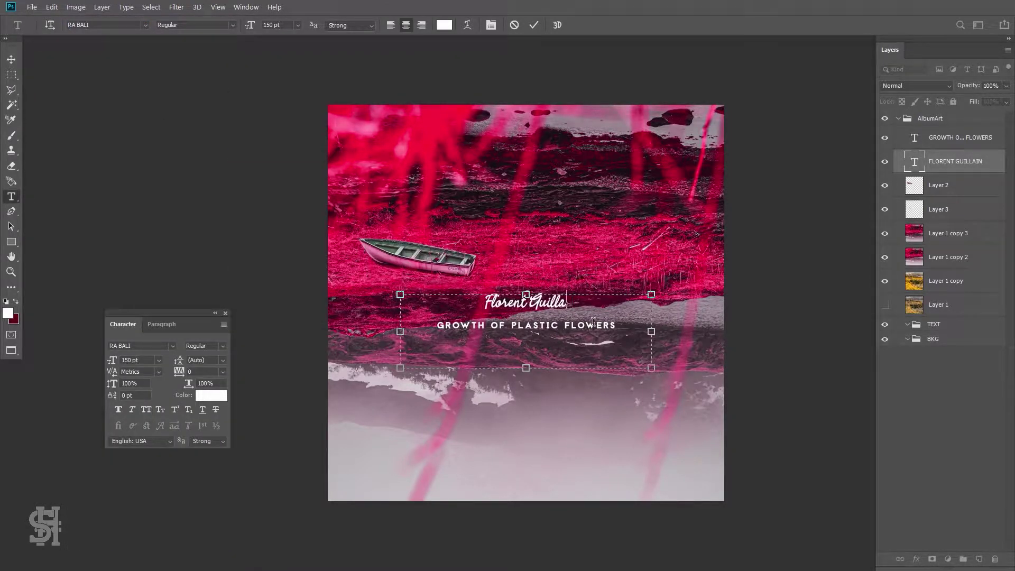
key("ctrl+Return")
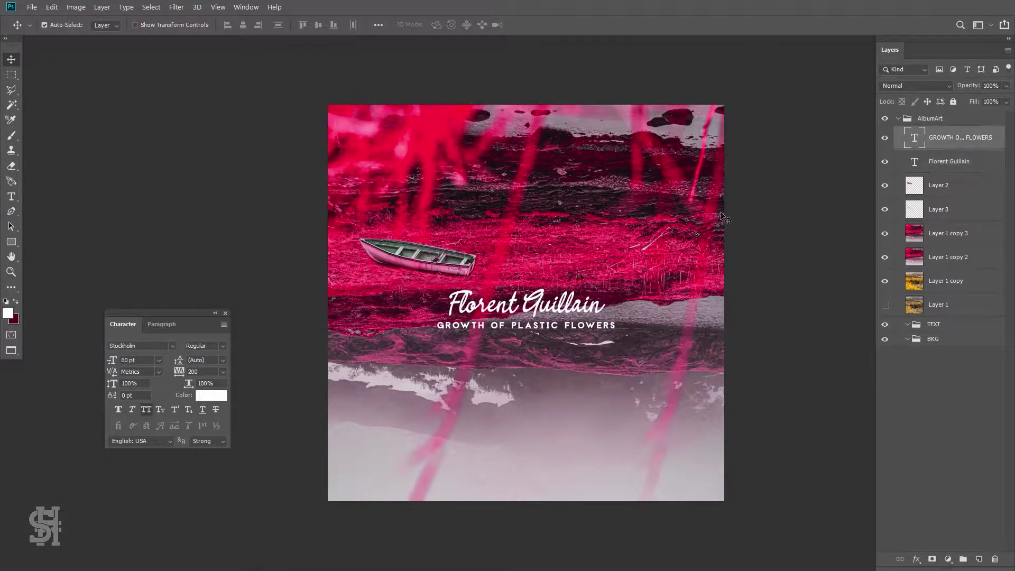
Step: Enlarge the lake copy background layer with a free transform
key("v")
left_click(899, 235)
key("ctrl+minus")
key("ctrl+t")
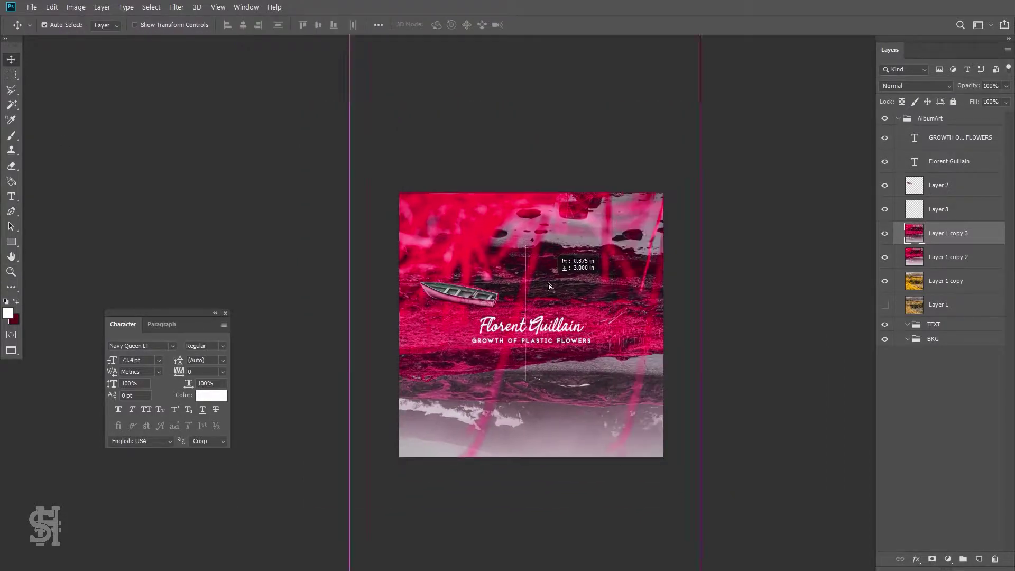
left_click_drag(703, 113, 671, 139)
key("Return")
key("ctrl+plus")
Step: Move the boat and Layer 3 down to the lower left and shrink them slightly
left_click(939, 185)
left_click(939, 209, "shift")
left_click_drag(381, 293, 365, 391)
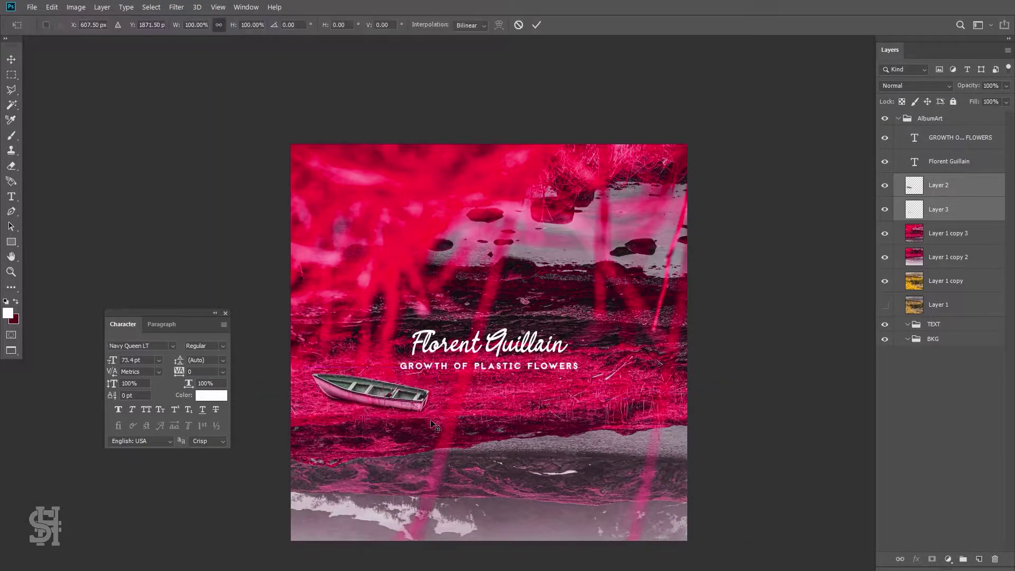
key("ctrl+t")
left_click_drag(439, 408, 458, 414)
key("Return")
Step: Shift the lake copy's hue toward red in Hue/Saturation
left_click(946, 233)
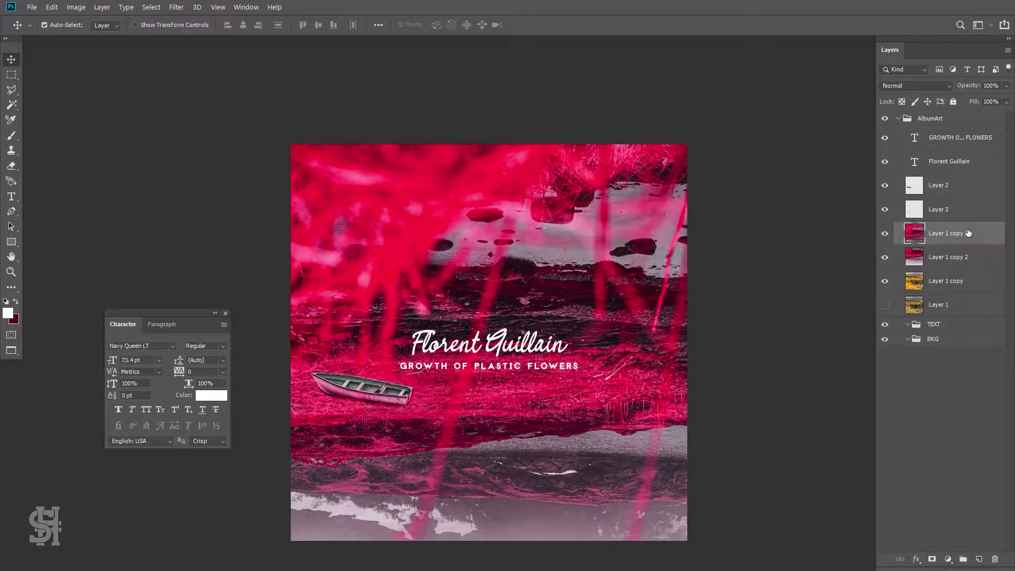
left_click(76, 7)
left_click(296, 94)
mouse_move(795, 287)
left_mouse_down()
mouse_move(815, 291)
mouse_move(790, 316)
left_mouse_up()
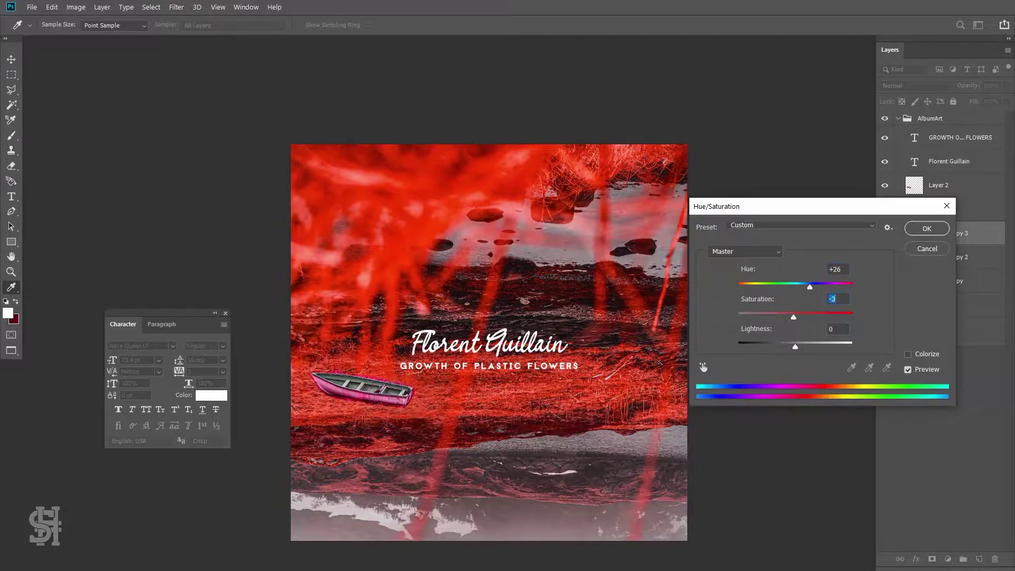
Step: Apply the red hue shift to the lake copy, then bring up Hue/Saturation for the boat layer
left_click(927, 228)
left_click(939, 185)
left_click(76, 7)
left_click(296, 96)
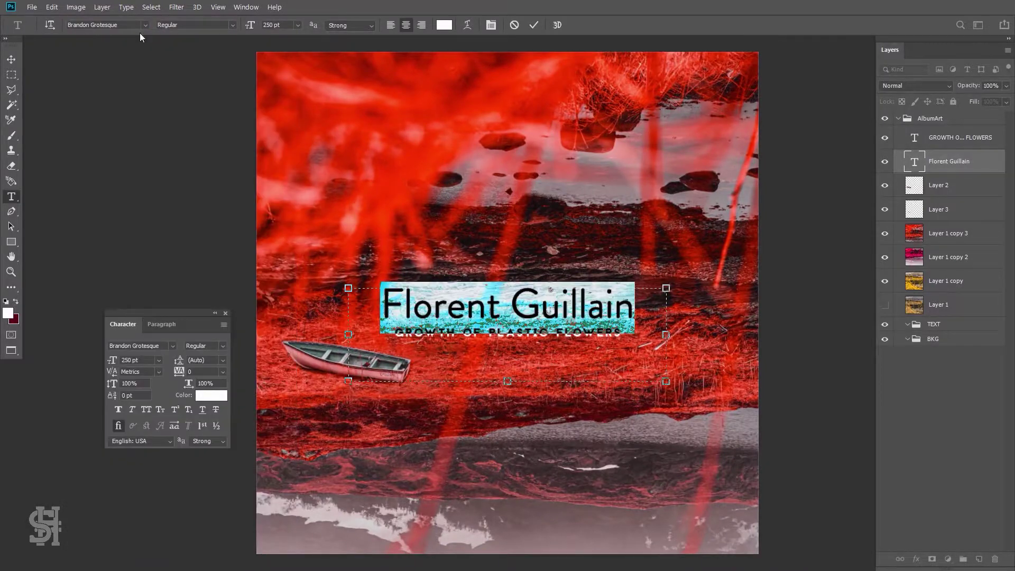
Step: Move the title up and give it size 25 with 220 leading
left_click_drag(637, 310, 636, 286)
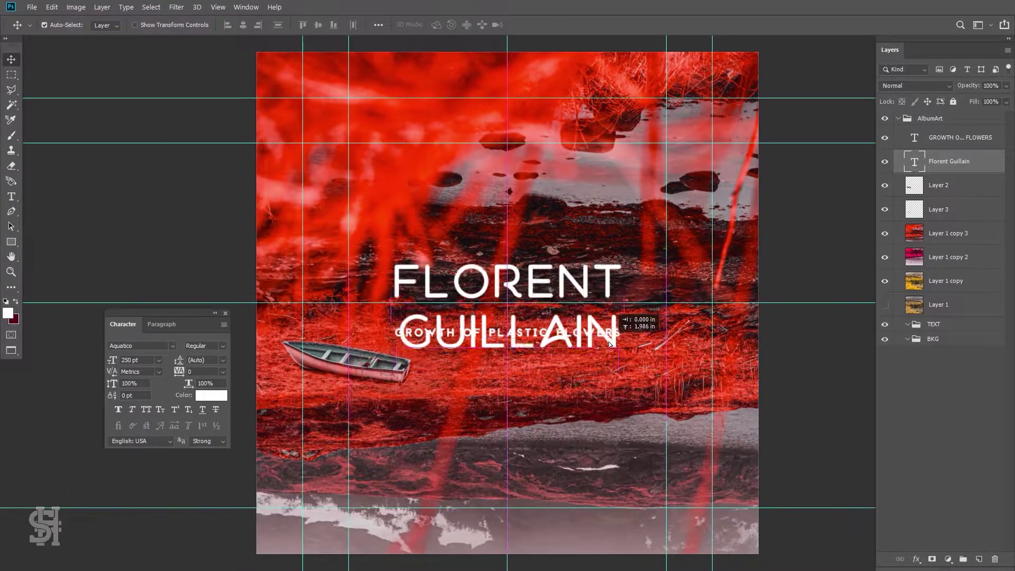
double_click(540, 294)
key("ctrl+a")
left_click(178, 360)
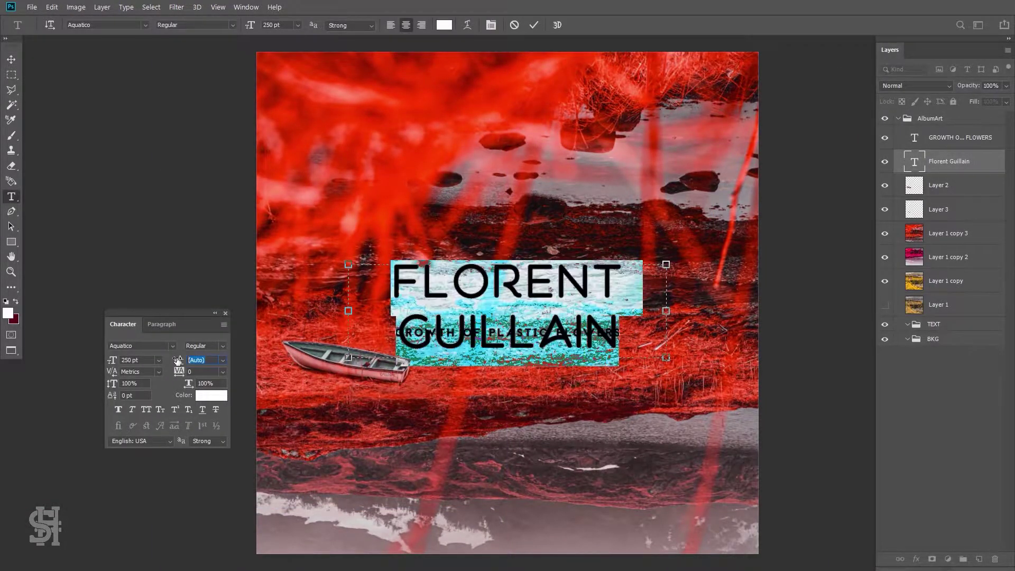
type("25")
key("Tab")
type("220")
key("ctrl+Return")
key("v")
Step: Reposition the subtitle lower beneath the title using the layout guides
key("ctrl+semicolon")
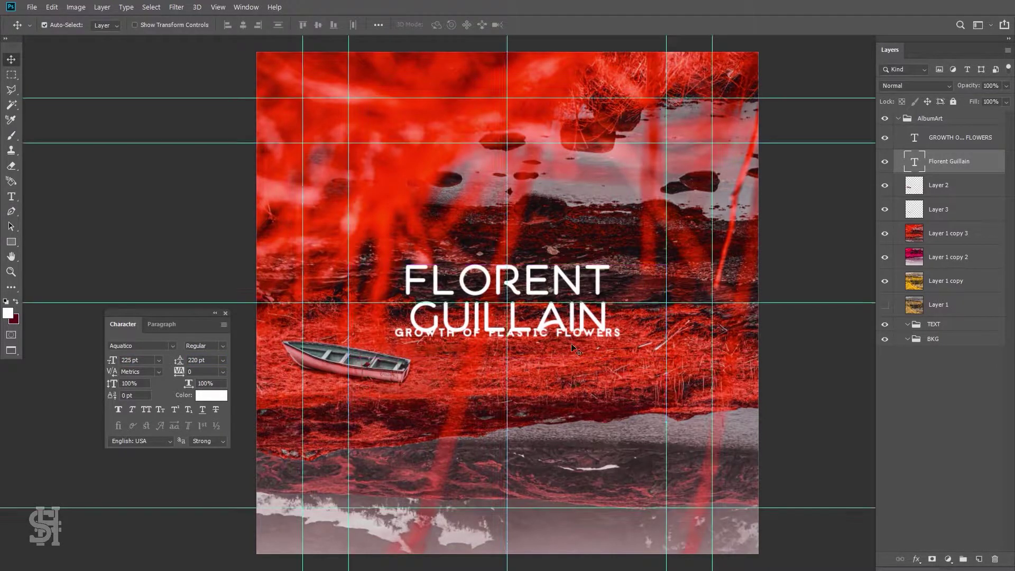
left_click(952, 146)
left_click_drag(524, 312, 524, 329)
key("ctrl+semicolon")
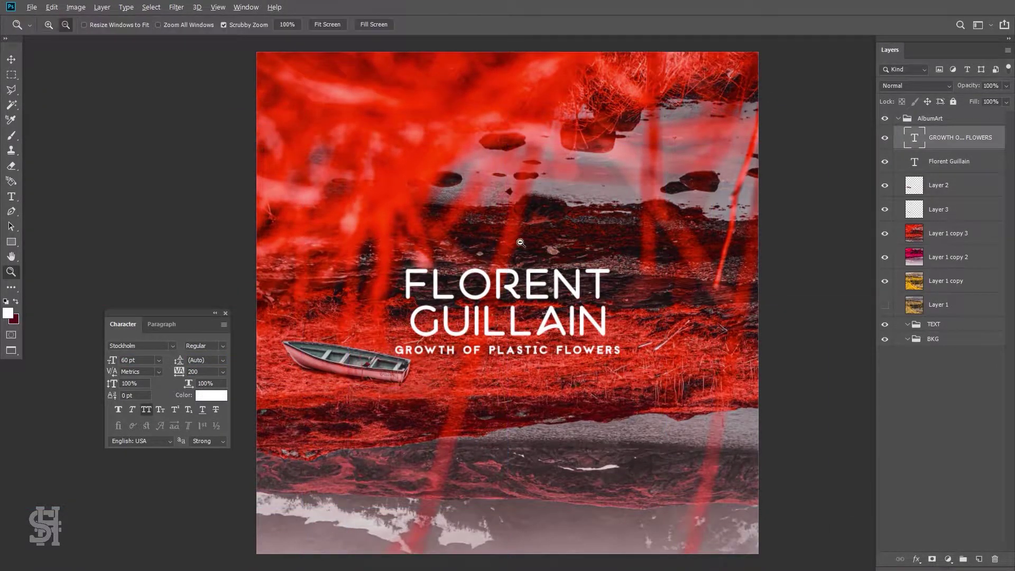
Step: Put the title on a single line by resizing its text box, then scale it smaller
key("ctrl+minus")
key("t")
left_click(515, 270)
key("ctrl+a")
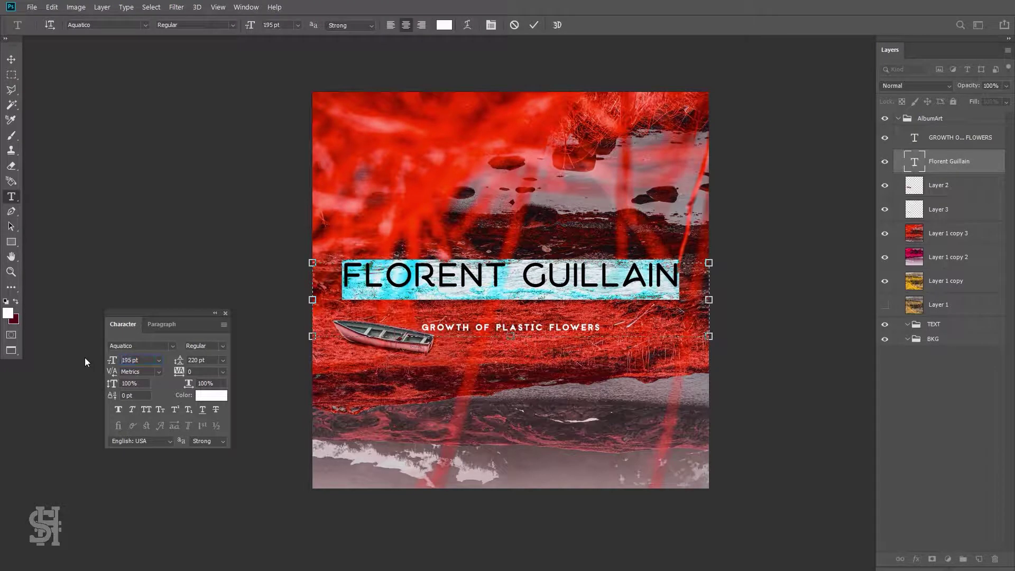
left_click_drag(318, 300, 352, 301)
key("ctrl+Return")
key("ctrl+t")
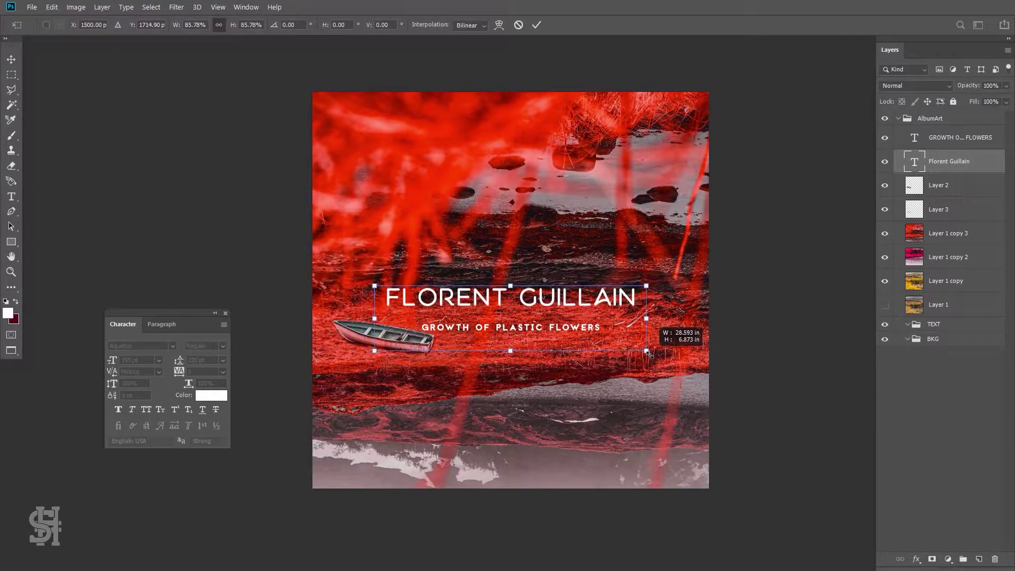
key("Return")
key("v")
key("ctrl+semicolon")
key("ctrl+semicolon")
Step: Move the subtitle up close under the title and widen its letter spacing
left_click(930, 142)
left_click_drag(532, 332, 532, 313)
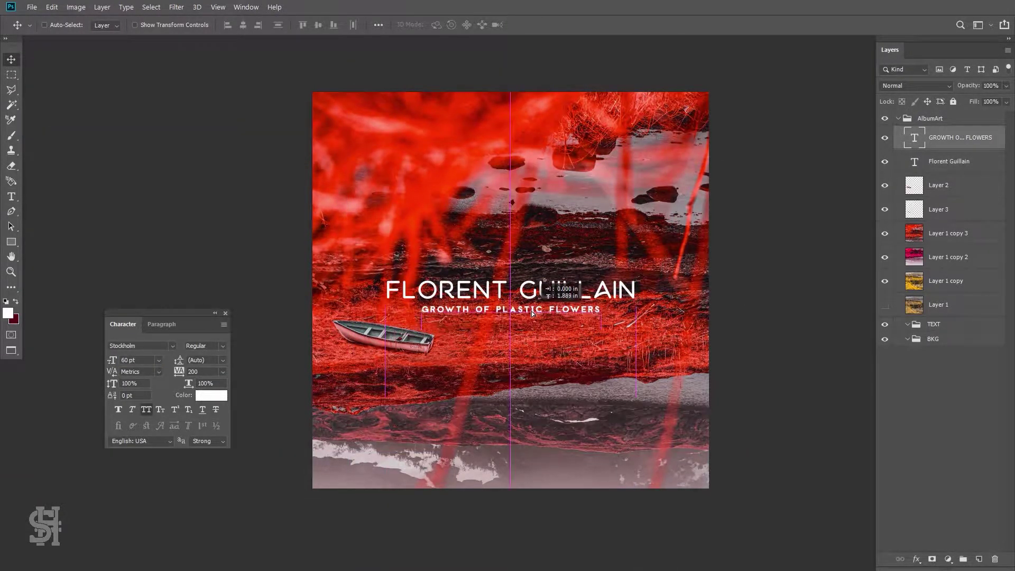
double_click(510, 311)
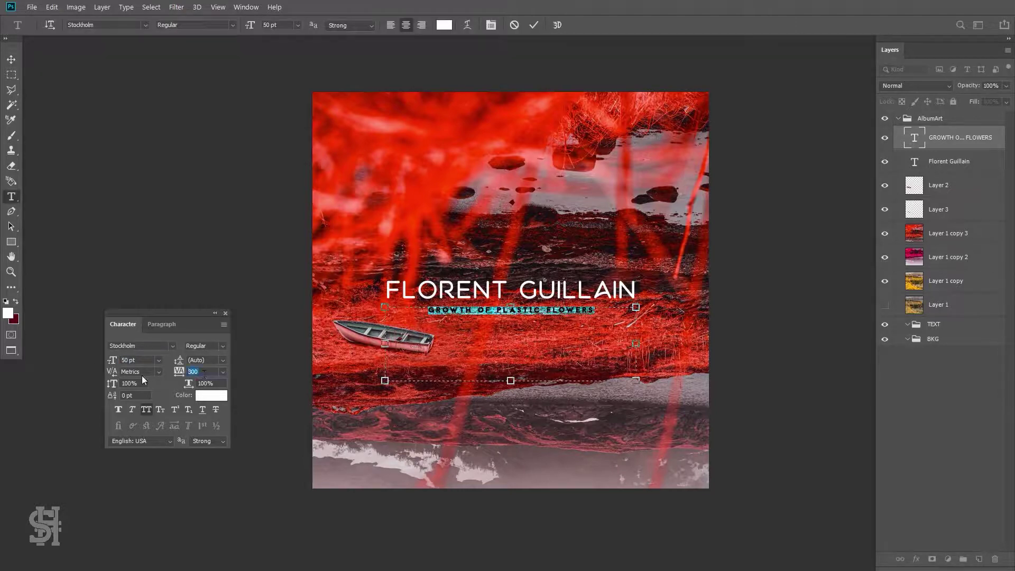
left_click(534, 25)
Step: Hide the red lake copies and flip the yellow lake layer vertically, moving it down
key("v")
left_click(946, 233)
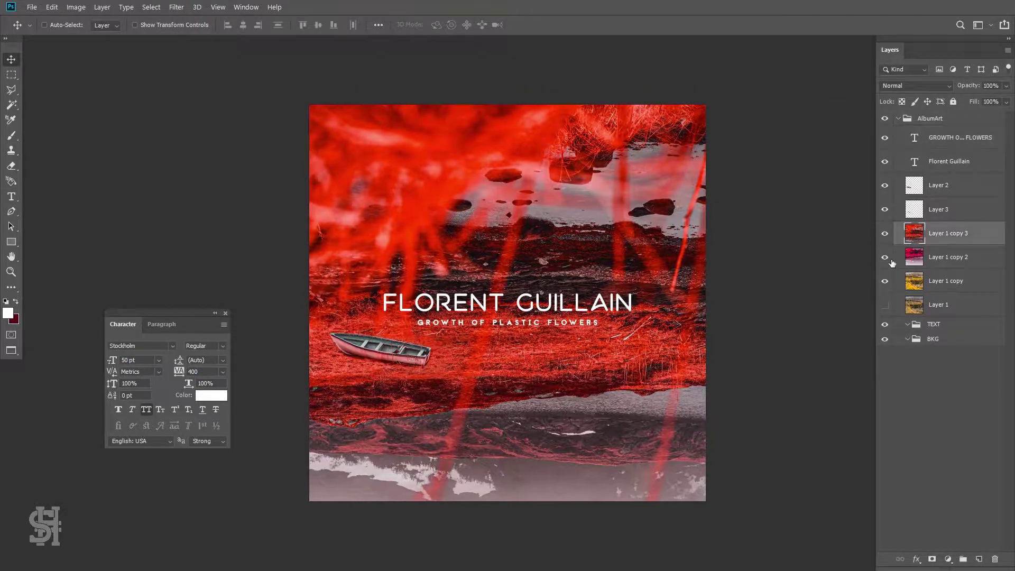
left_click_drag(884, 233, 885, 257)
left_click(946, 281)
left_click(52, 7)
left_click(211, 392)
left_click_drag(540, 324, 529, 324)
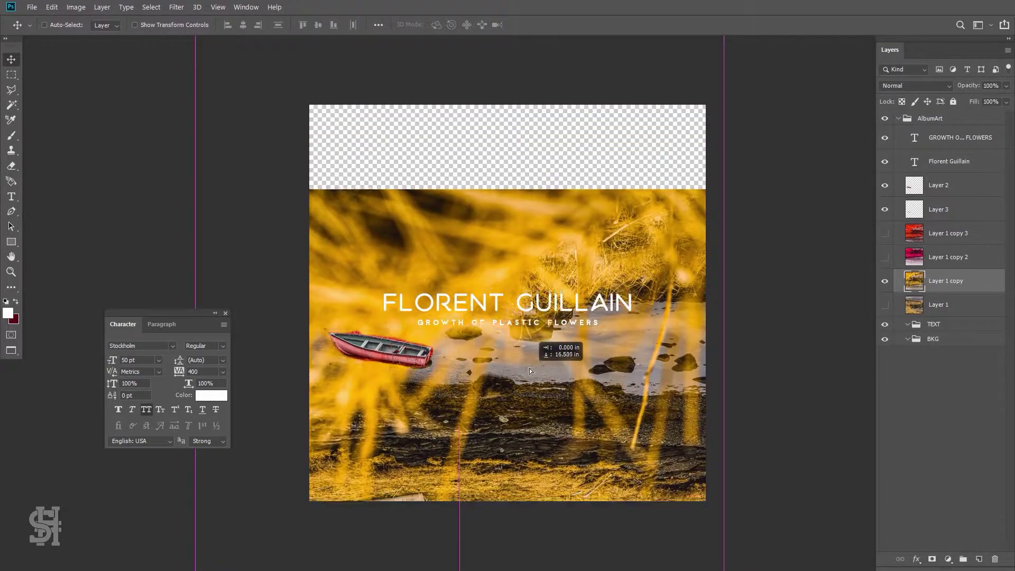
left_click_drag(884, 281, 885, 305)
Step: Show the red lake copy again and add a new layer filled with black
left_click(884, 233)
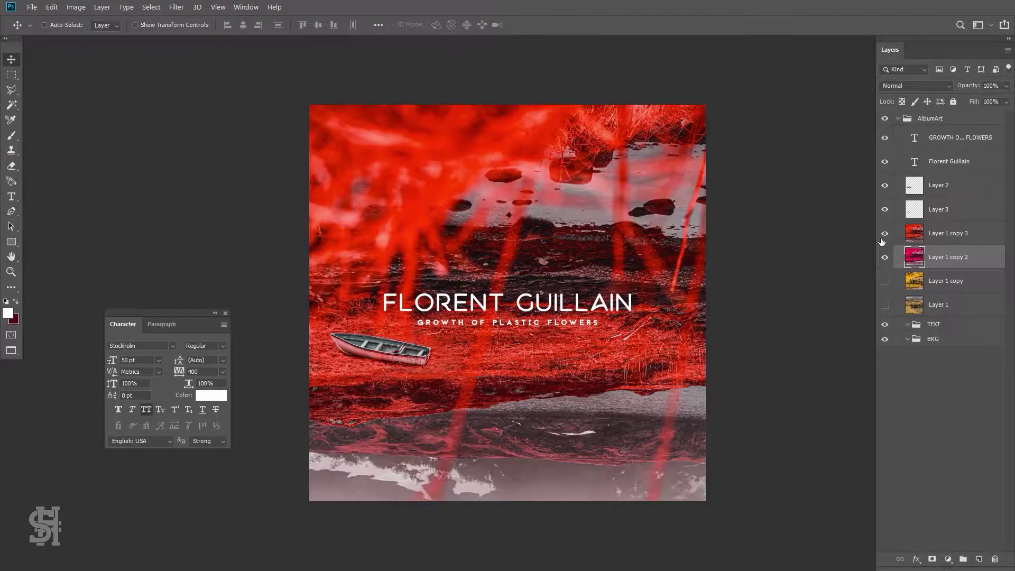
left_click(947, 233)
key("t")
left_click(75, 7)
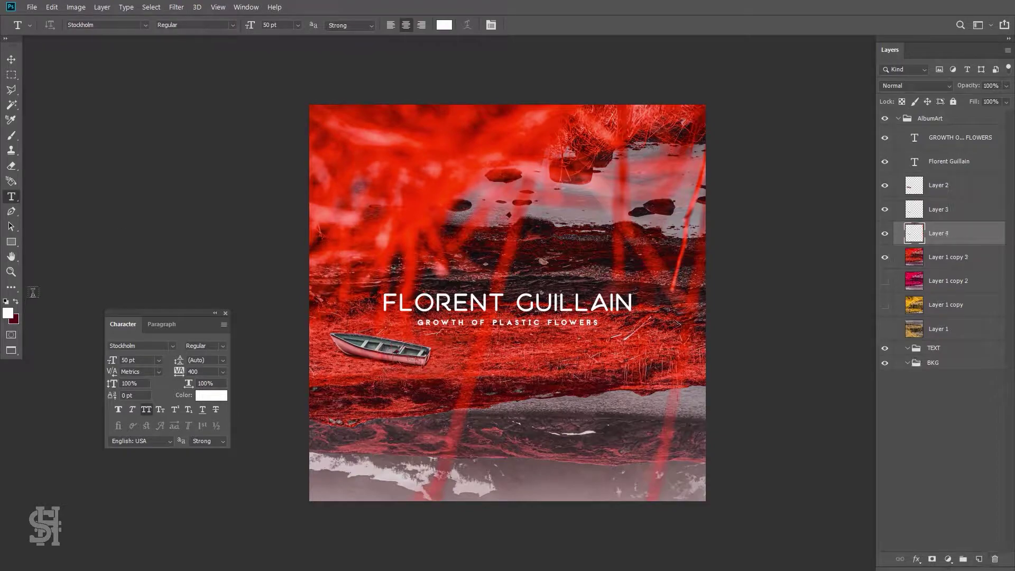
key("d")
key("shift+F5")
key("Return")
Step: Set the black layer to Overlay with Fill around 10%, then paste the portrait photo
left_click(917, 86)
left_click(906, 229)
mouse_move(1007, 101)
left_mouse_down()
mouse_move(955, 114)
mouse_move(963, 116)
left_mouse_up()
left_click(914, 86)
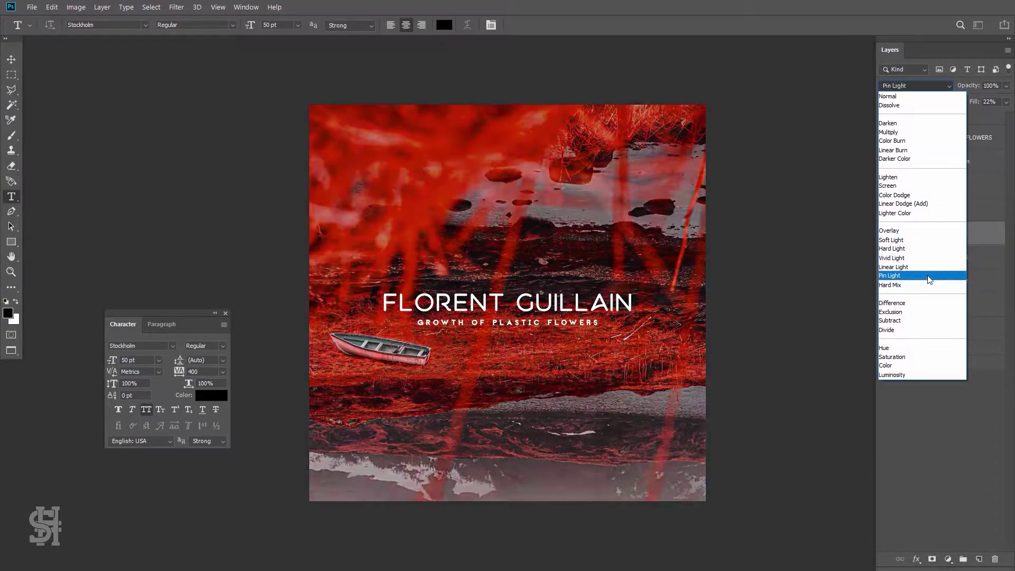
left_click_drag(974, 102, 968, 101)
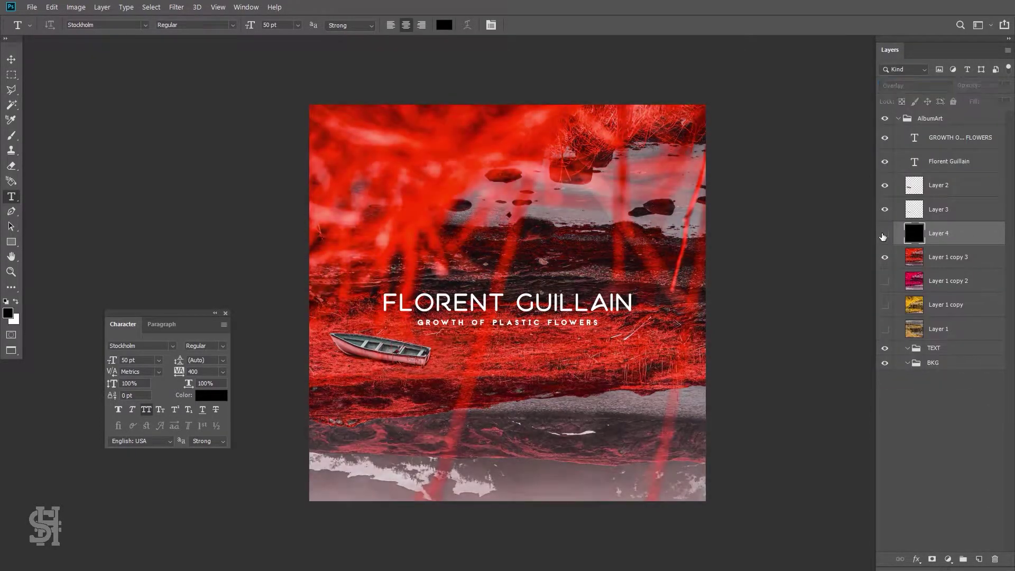
left_click(11, 59)
key("ctrl+plus")
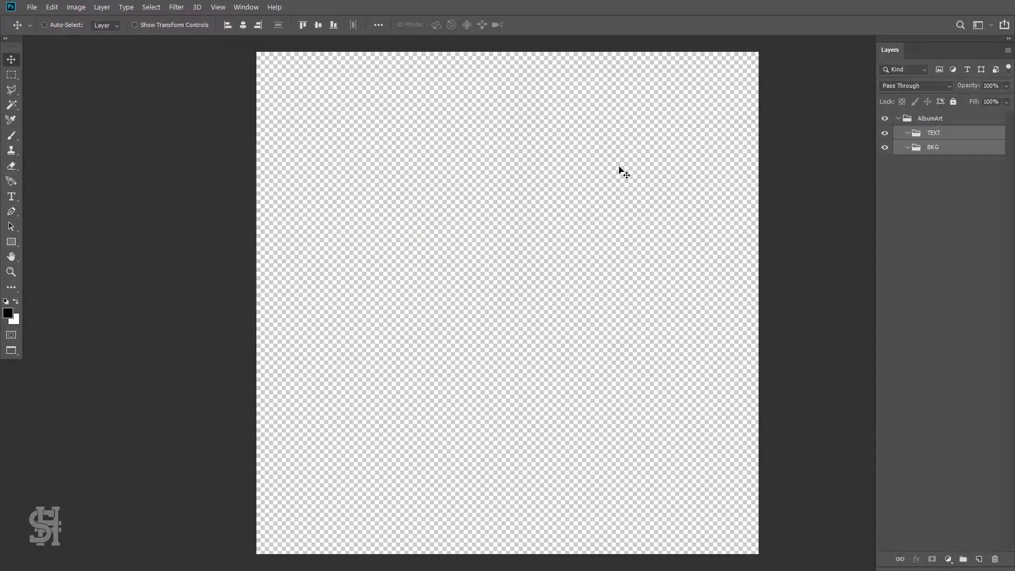
key("ctrl+v")
Step: Scale the portrait to fill the canvas, raise Temperature, Exposure, Highlights and Texture in Camera Raw, and duplicate it
key("ctrl+t")
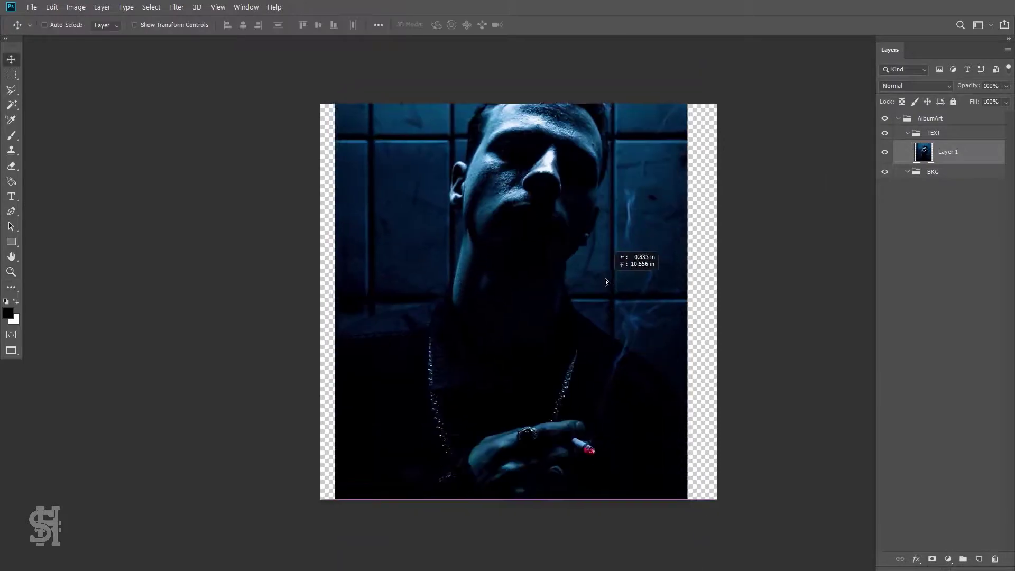
left_click_drag(605, 279, 733, 495)
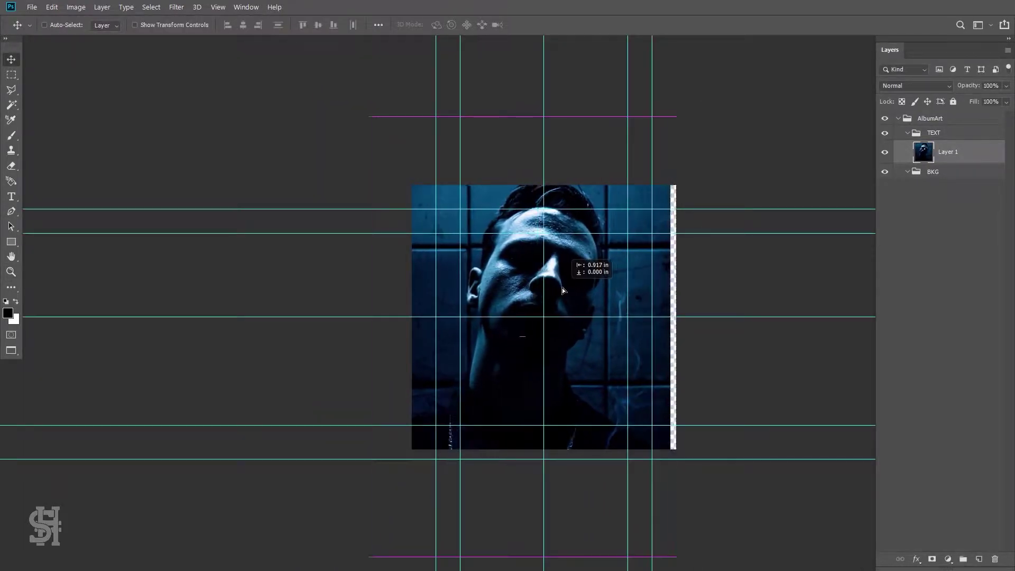
left_click(206, 72)
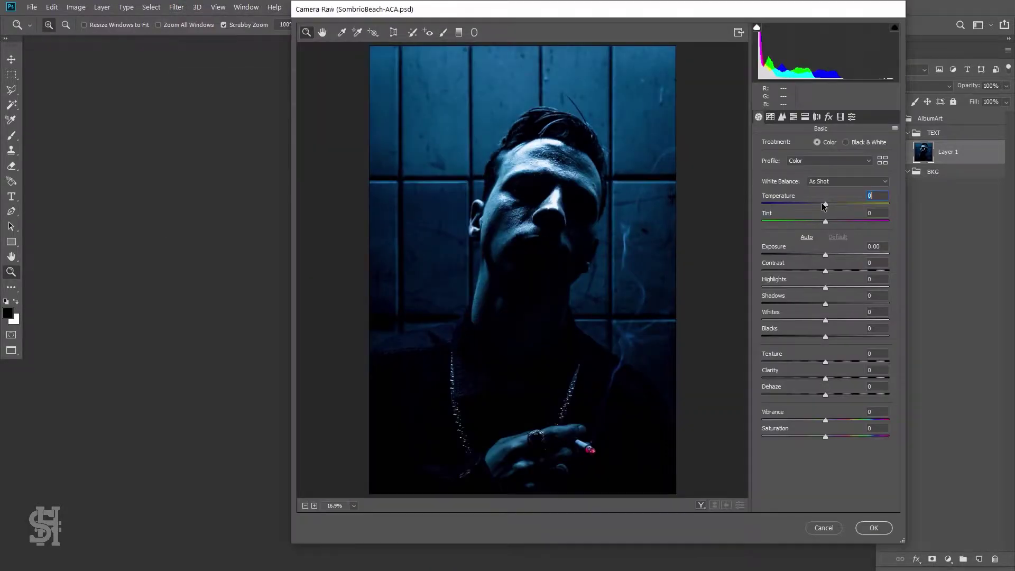
mouse_move(825, 204)
left_mouse_down()
mouse_move(854, 208)
mouse_move(839, 204)
left_mouse_up()
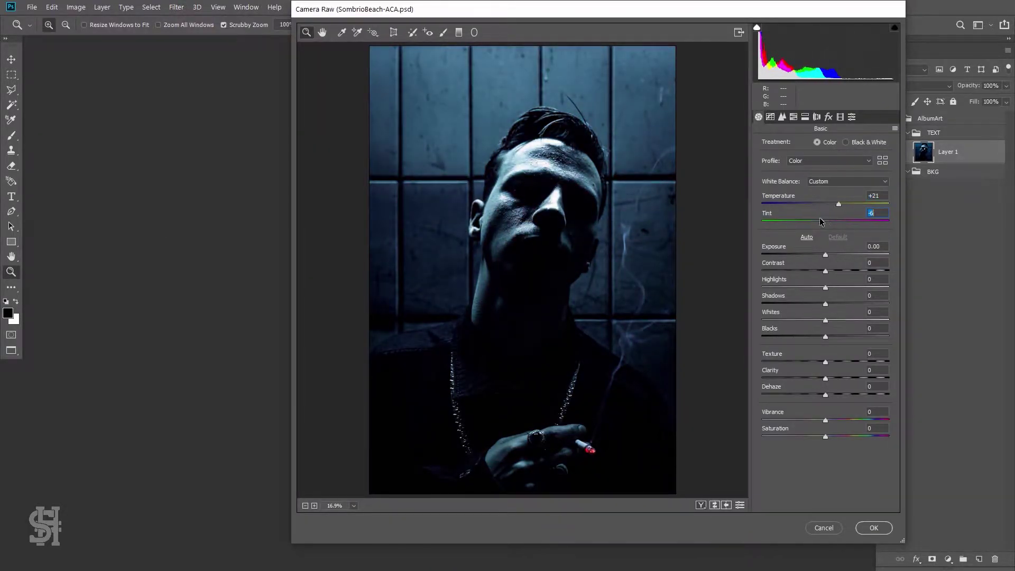
left_click_drag(825, 255, 845, 287)
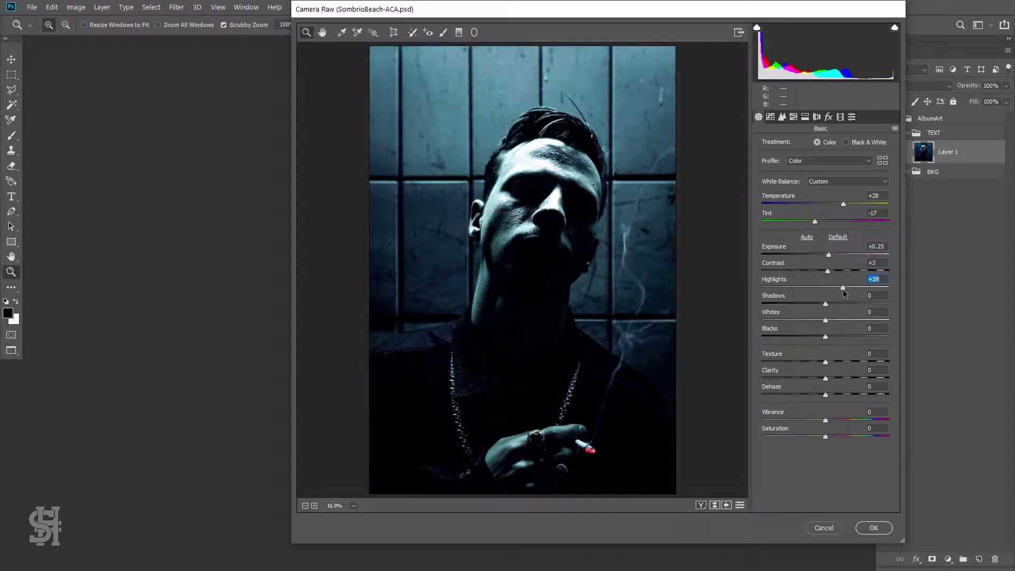
mouse_move(826, 361)
left_mouse_down()
mouse_move(837, 361)
mouse_move(833, 379)
left_mouse_up()
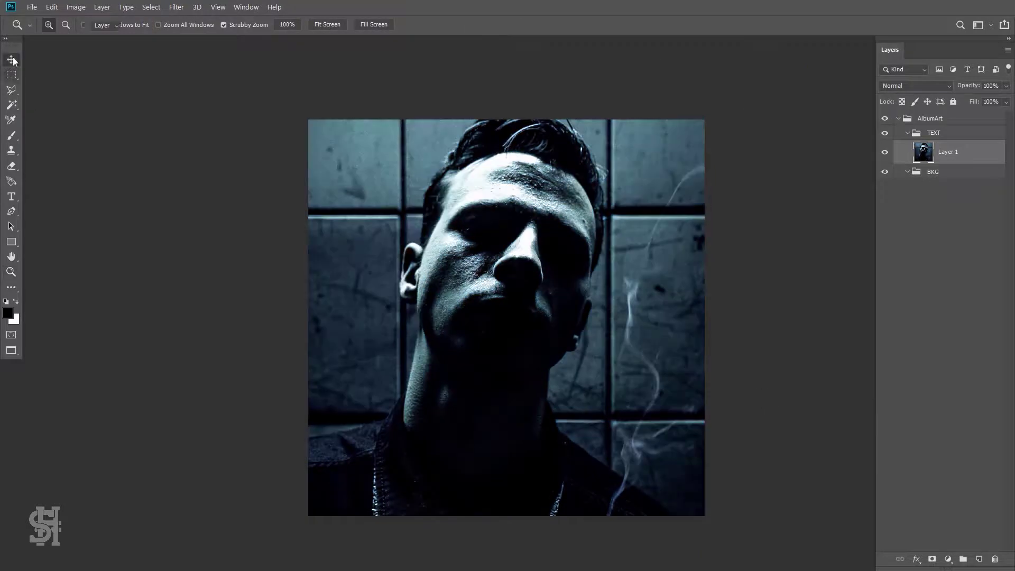
left_click(842, 123)
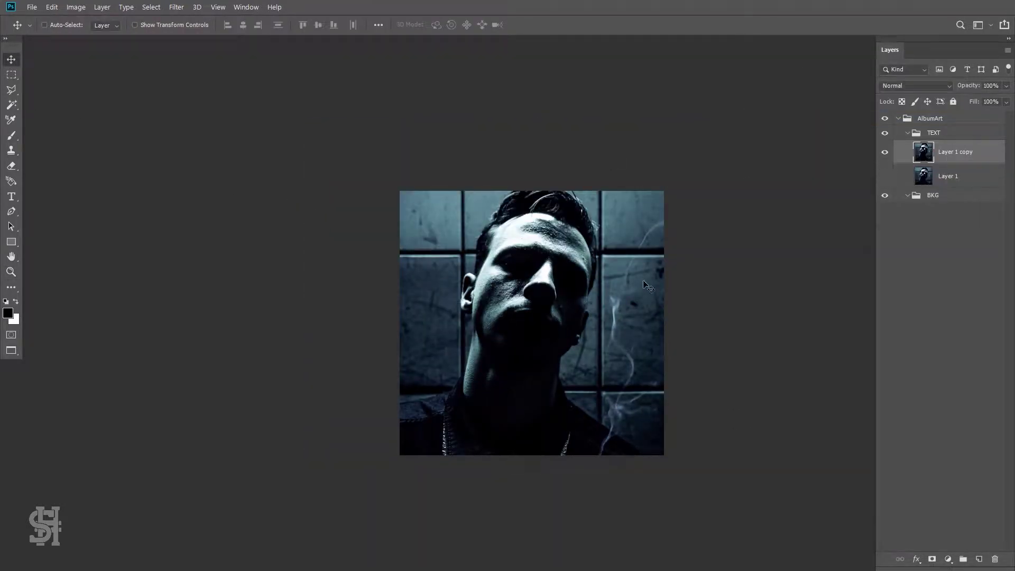
Step: Nudge the portrait copy right, hide the original, and set the title text colour to white (ffffff)
left_click_drag(533, 335, 553, 335)
left_click(884, 176)
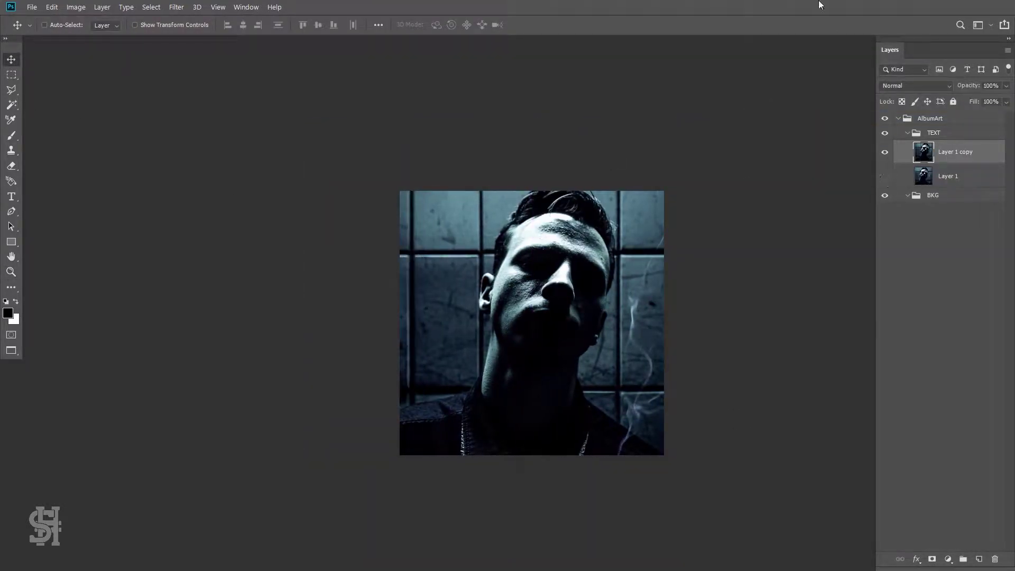
left_click(940, 175)
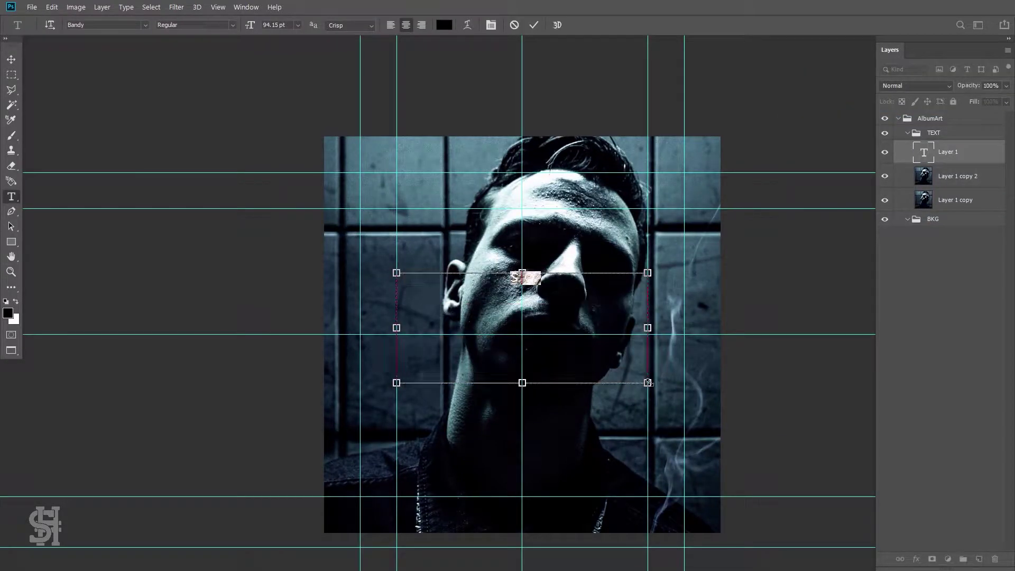
left_click(445, 25)
type("ffffff")
key("Return")
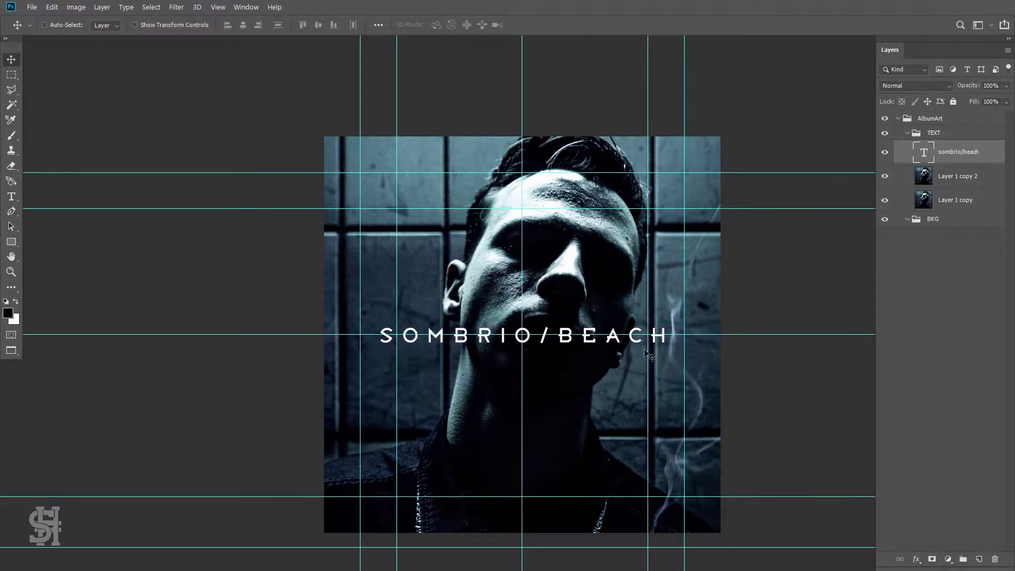
Step: Duplicate the SOMBRIO/BEACH text layer to make the AN EXAGGERATION subtitle
key("ctrl+j")
key("v")
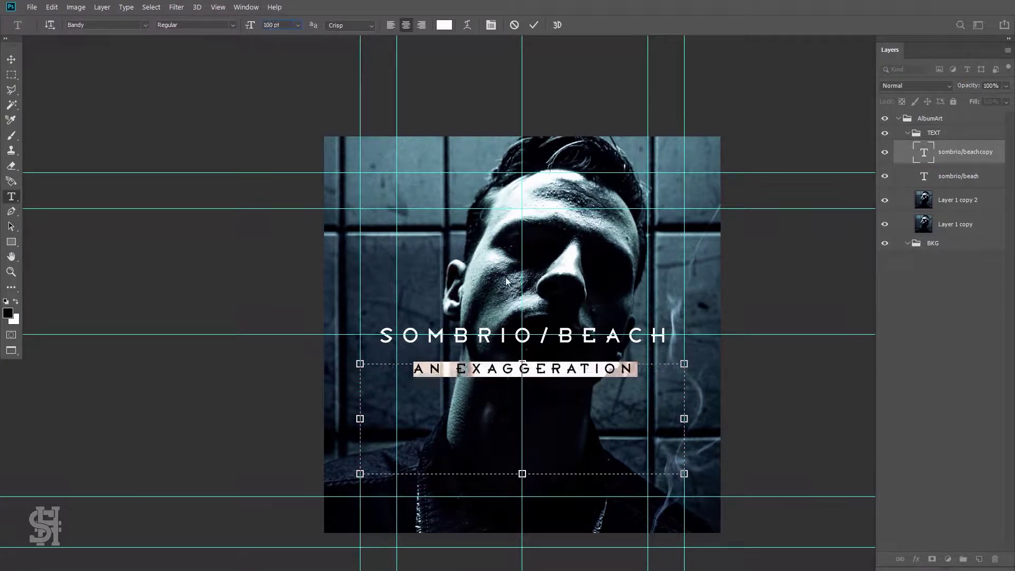
left_click(145, 25)
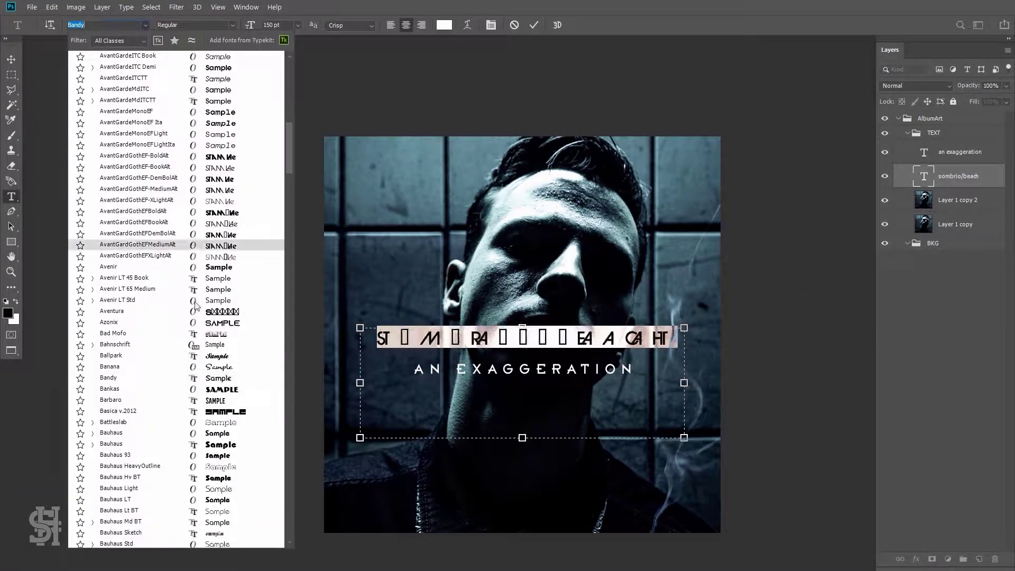
key("Escape")
key("Escape")
double_click(11, 257)
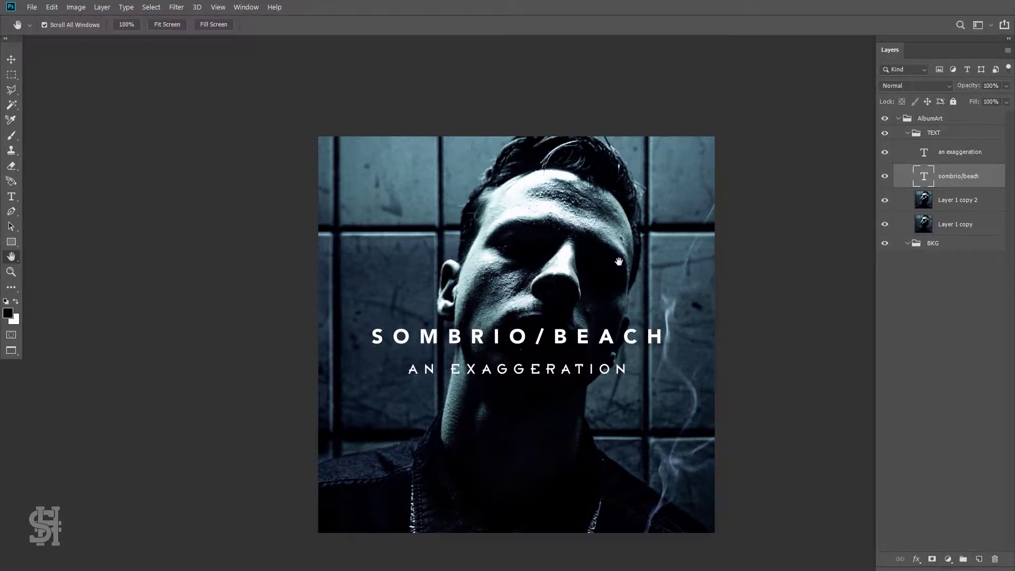
left_click(197, 7)
mouse_move(366, 135)
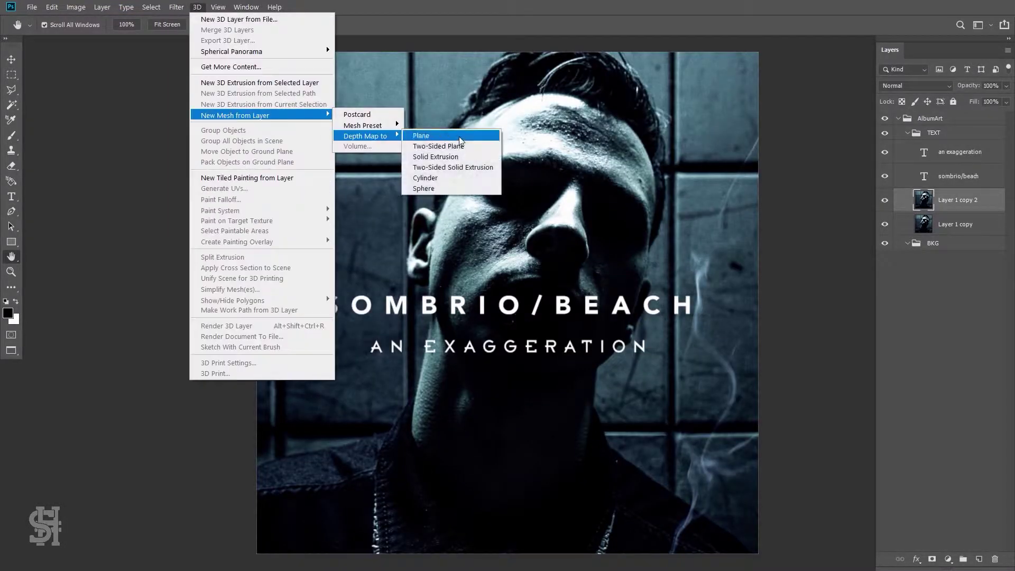
Step: Convert the portrait copy to a depth-map plane with the Unlit Texture preset and FOV 120
left_click(455, 132)
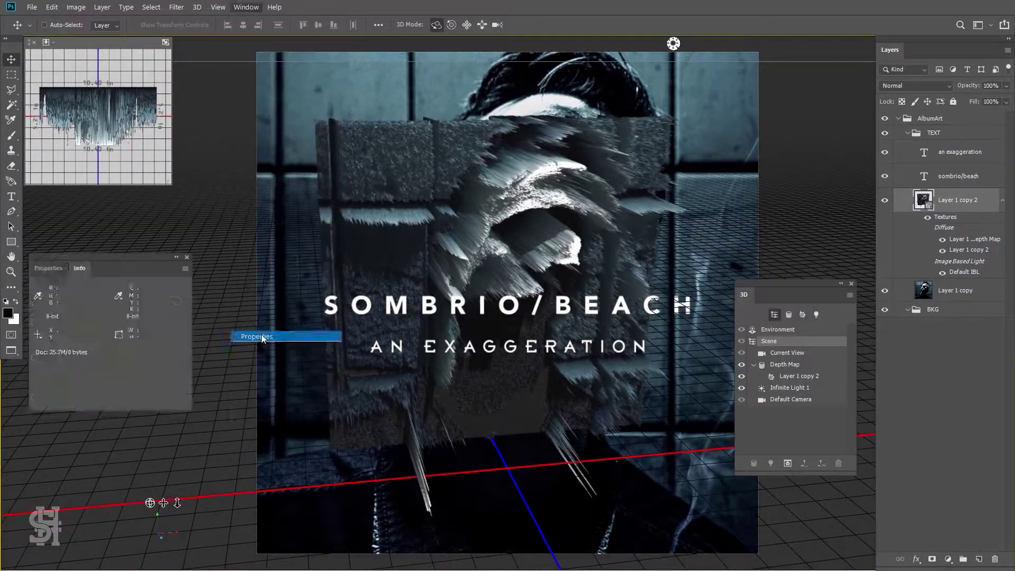
left_click(121, 304)
left_click(125, 426)
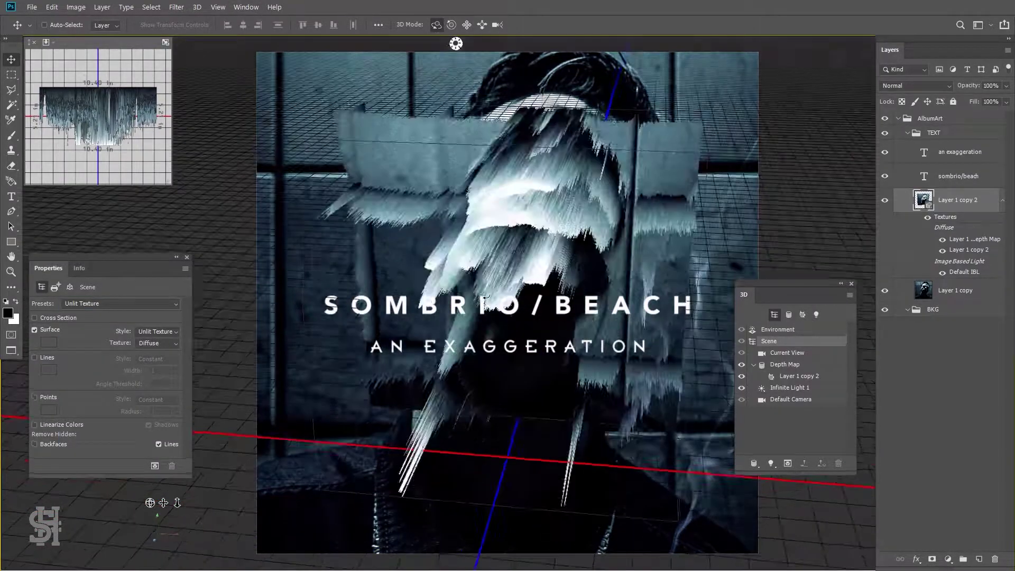
type("120")
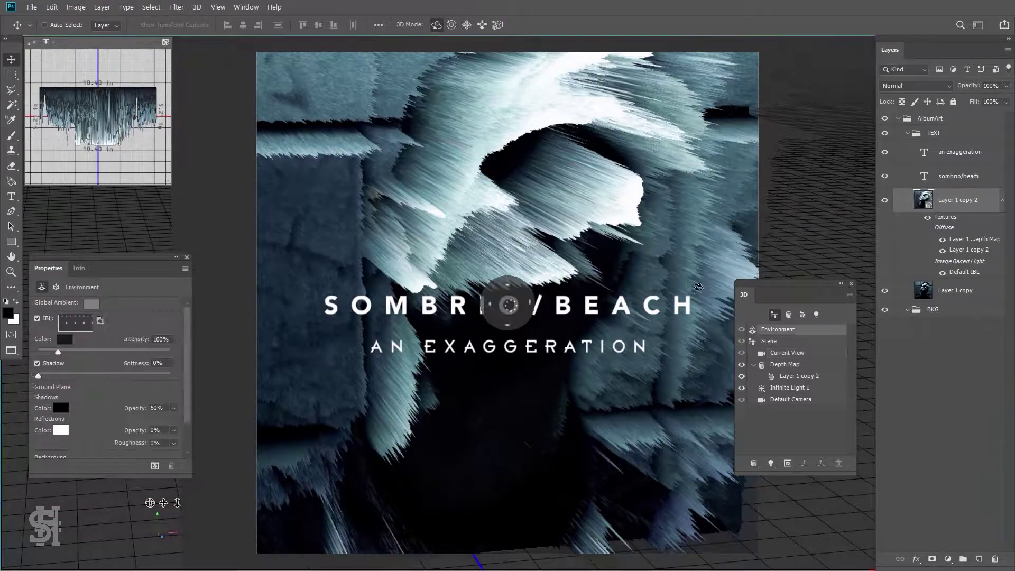
Step: Orbit the 3D camera and adjust lighting so the face smears into white streaks
mouse_move(646, 279)
left_mouse_down()
mouse_move(557, 375)
mouse_move(493, 296)
mouse_move(526, 275)
left_mouse_up()
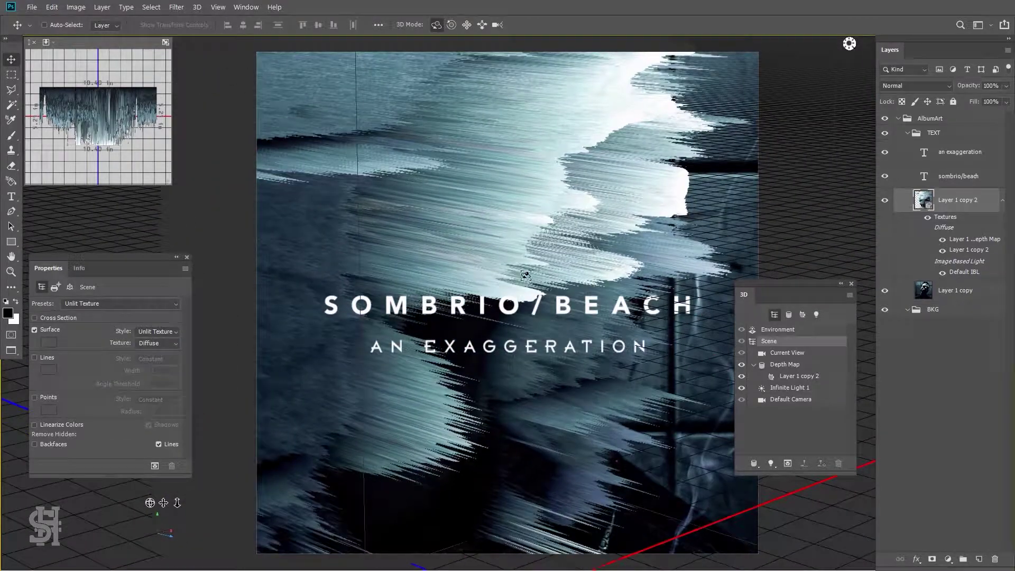
left_click_drag(591, 283, 576, 318)
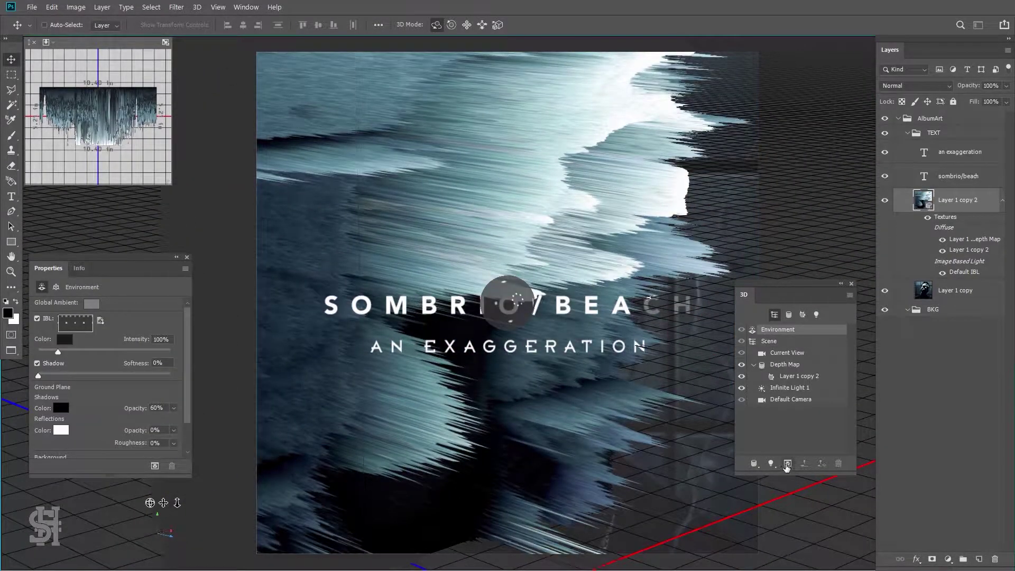
left_click(544, 243)
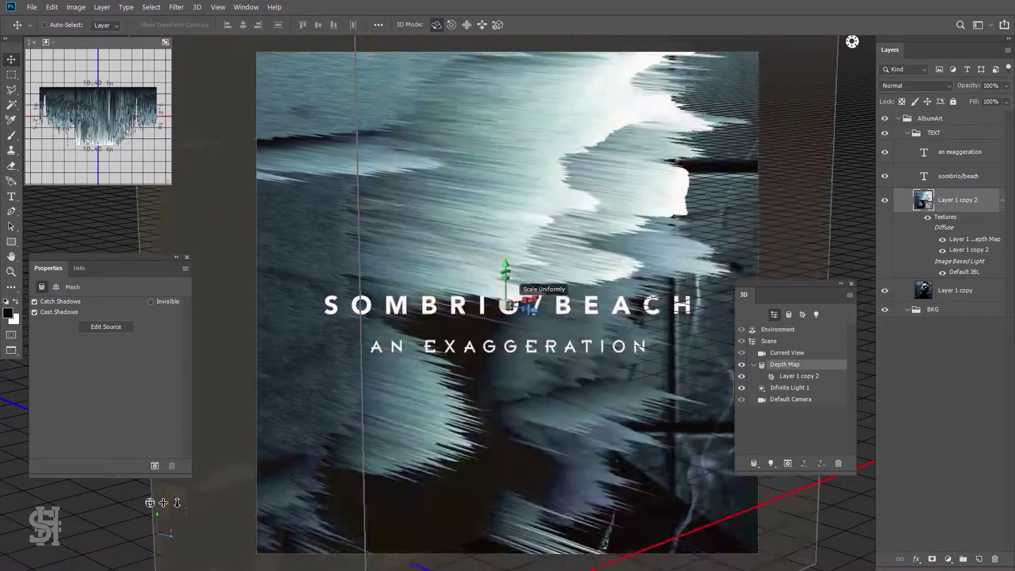
left_click(796, 376)
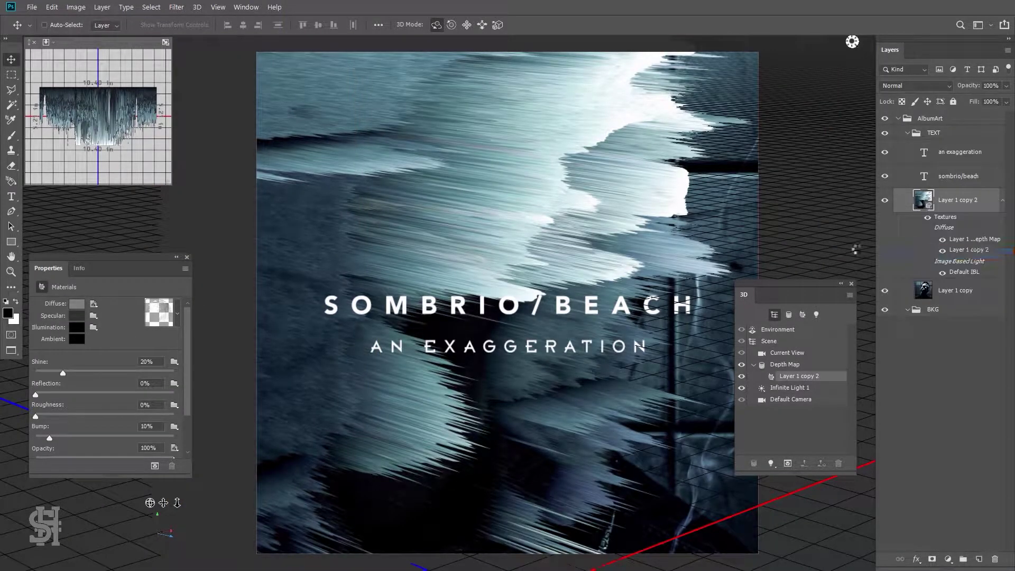
left_click(851, 283)
Step: Blend the streaked layer in Lighter Color mode, sliding it sideways across the cover
left_click(186, 257)
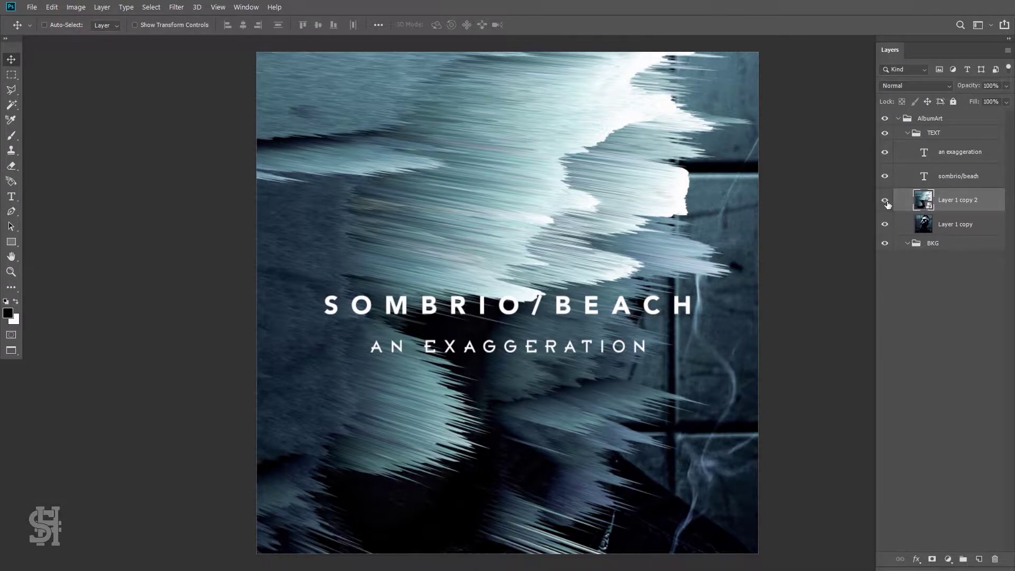
left_click(908, 84)
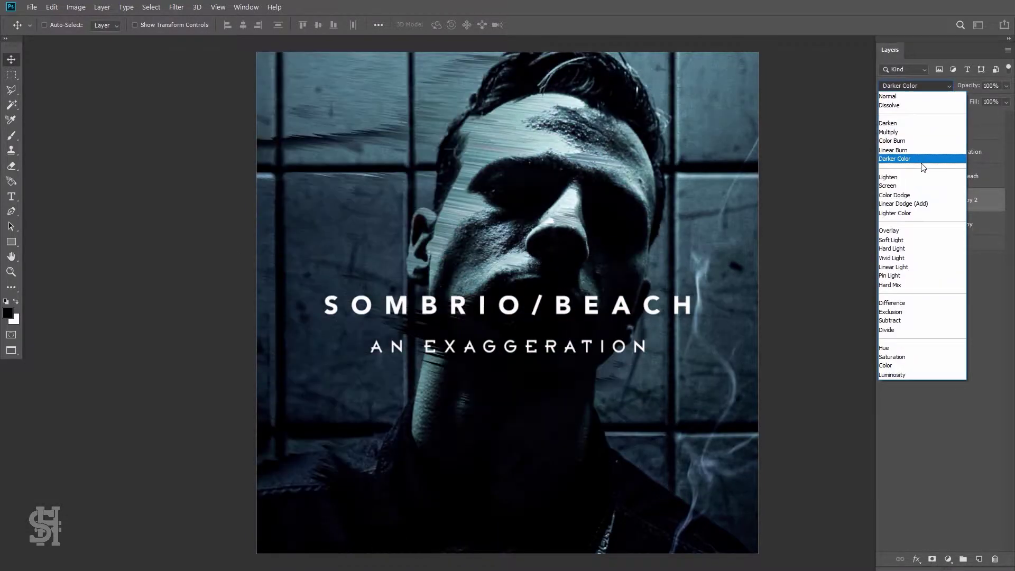
left_click(920, 166)
mouse_move(530, 234)
left_mouse_down()
mouse_move(417, 235)
mouse_move(487, 235)
left_mouse_up()
left_click(887, 85)
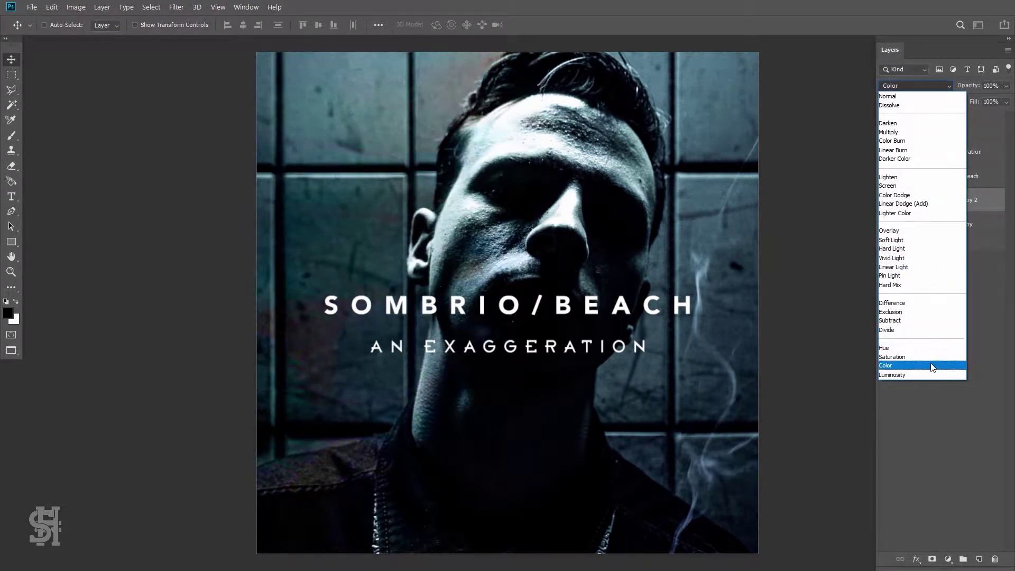
left_click(899, 213)
Step: Rotate the streaked layer about 75 degrees so streaks run horizontally, then shift it right across the face
key("z")
key("ctrl+minus")
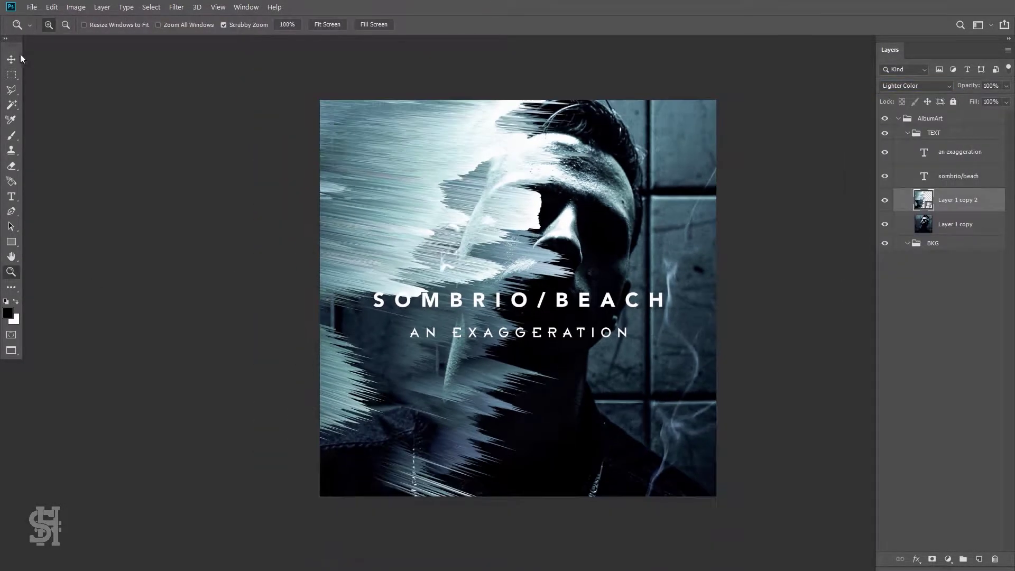
left_click(11, 59)
left_click_drag(560, 211, 550, 196)
left_click(52, 7)
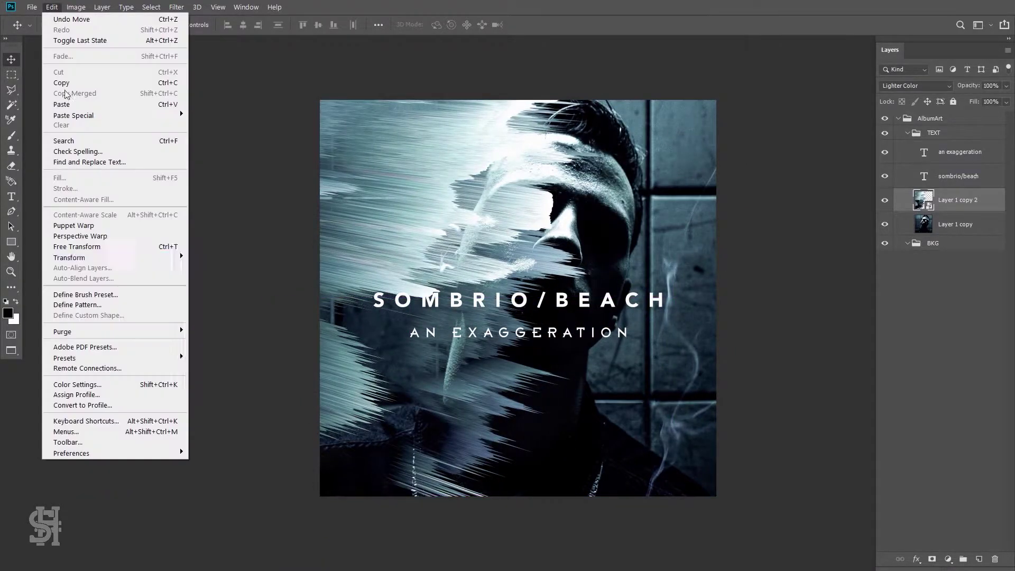
left_click(76, 247)
mouse_move(624, 208)
left_mouse_down()
mouse_move(428, 411)
mouse_move(370, 296)
left_mouse_up()
key("Return")
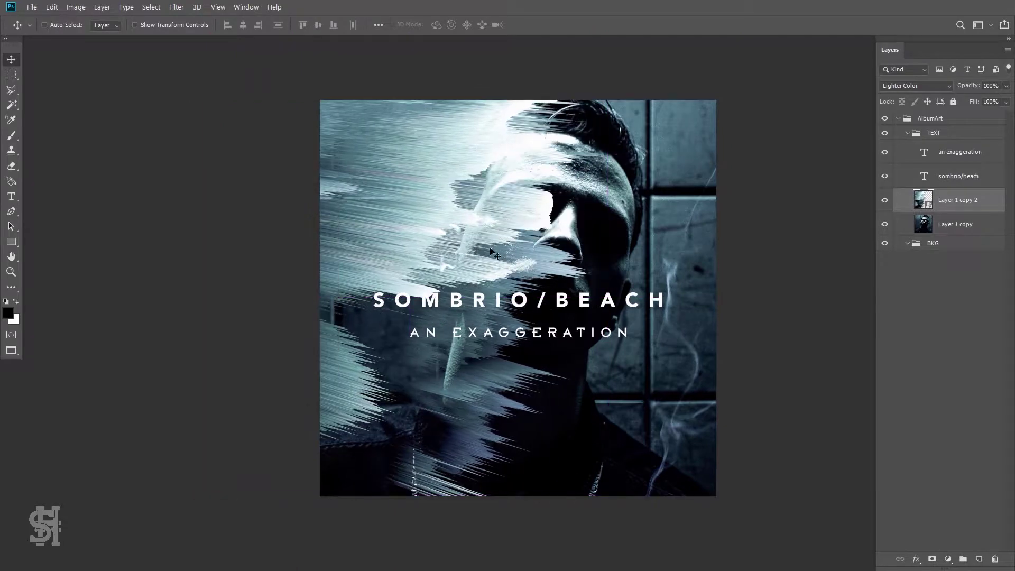
left_click_drag(490, 249, 503, 172)
Step: Duplicate the streaked glitch layer, then transform and reposition the copy
right_click(955, 201)
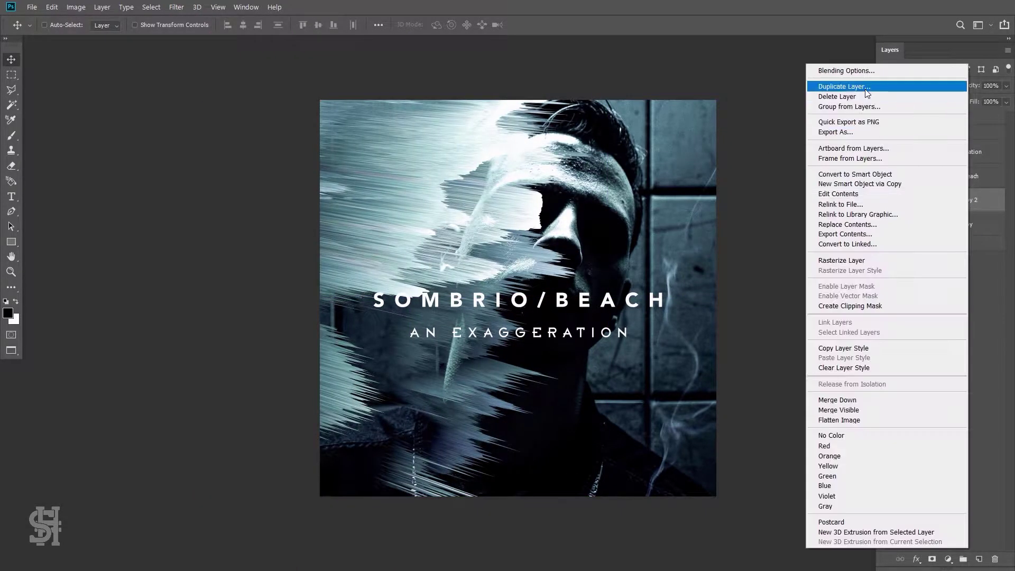
left_click(846, 84)
key("Return")
left_click(52, 6)
left_click(228, 365)
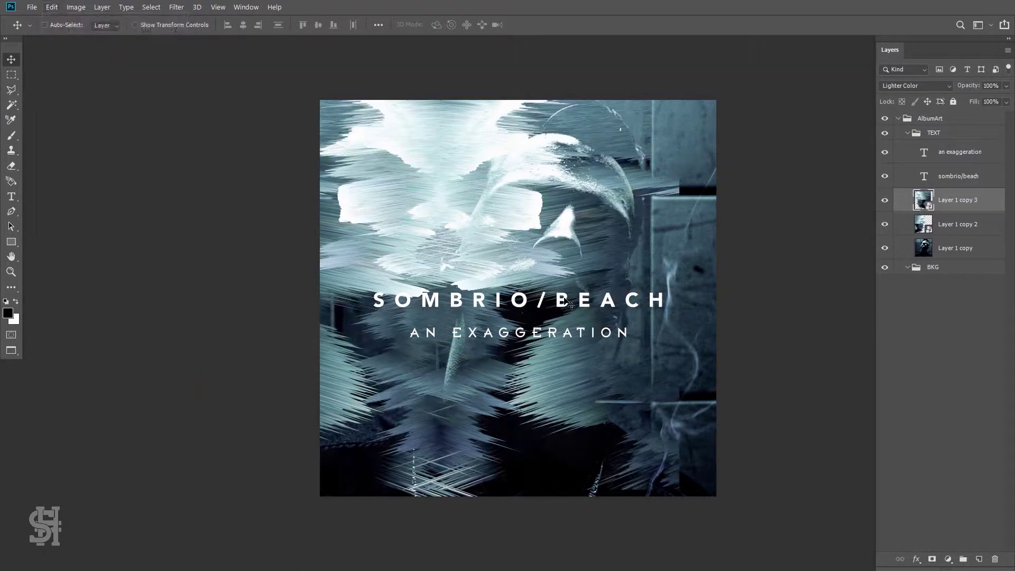
left_click(52, 7)
left_click(227, 387)
left_click_drag(529, 328, 579, 377)
Step: Try Overlay and Pin Light blending, settle on Overlay, and hide Layer 1 copy 2
left_click(920, 86)
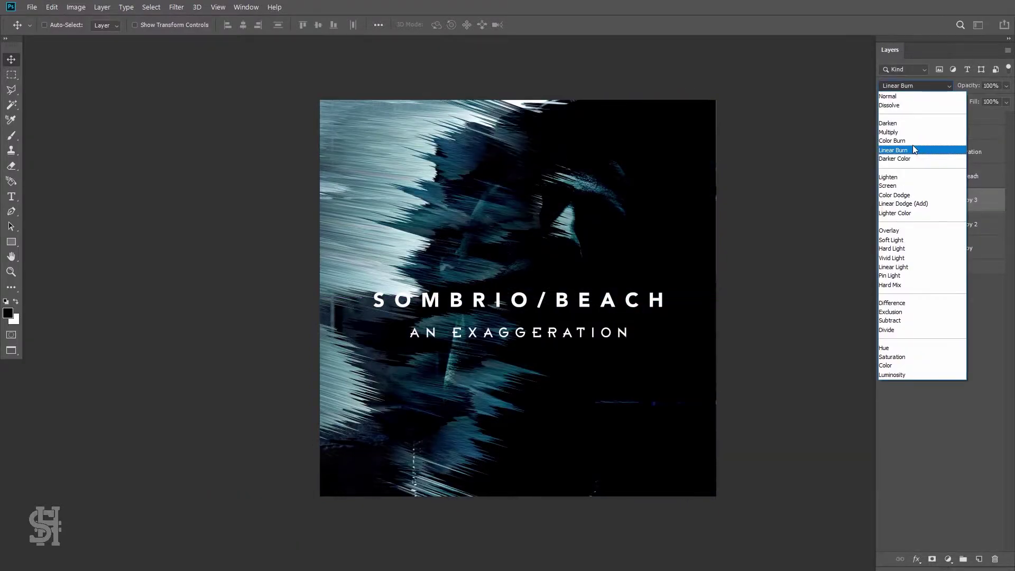
left_click(896, 212)
left_click(915, 86)
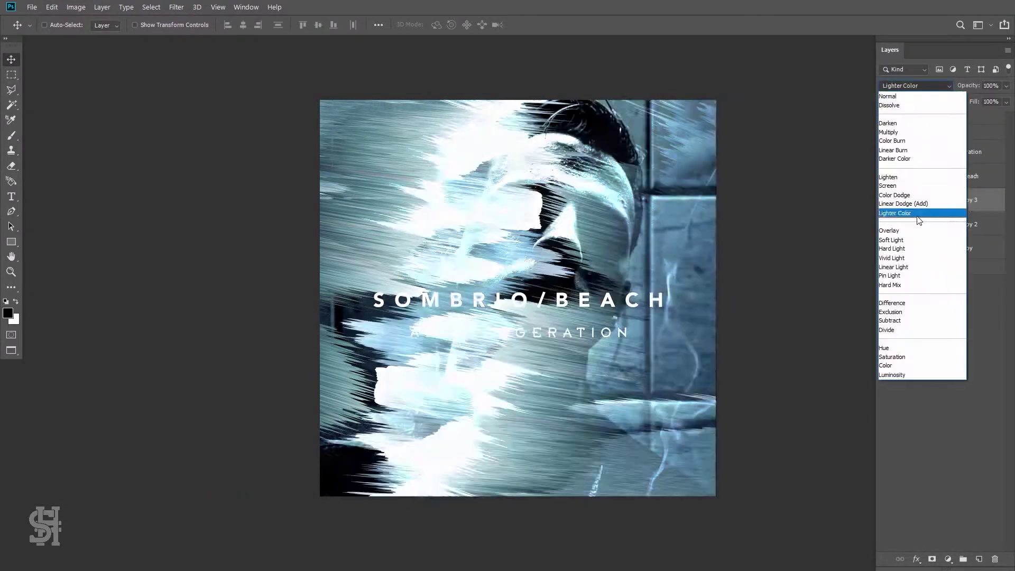
left_click(902, 274)
left_click(909, 85)
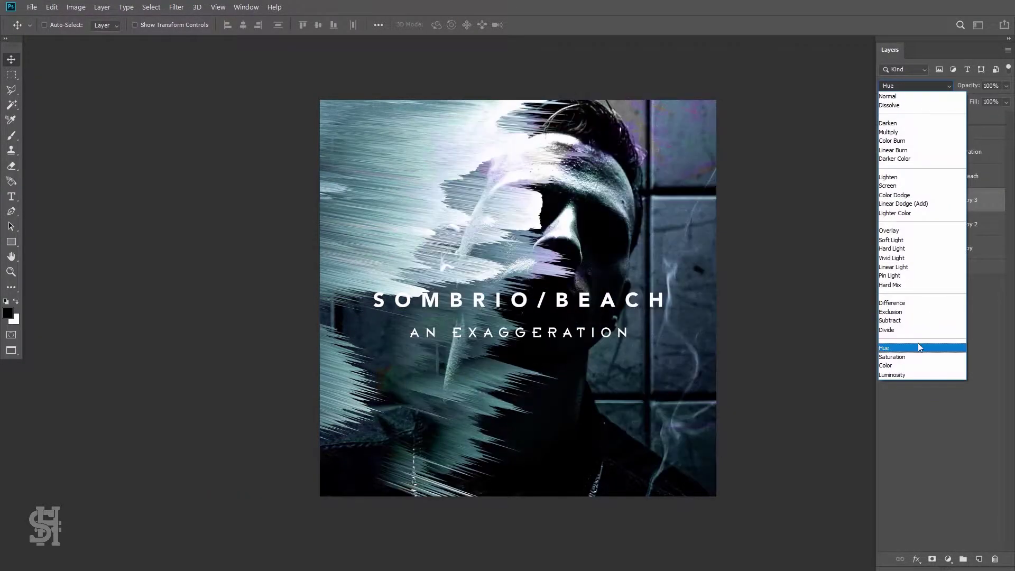
left_click(894, 231)
left_click(883, 225)
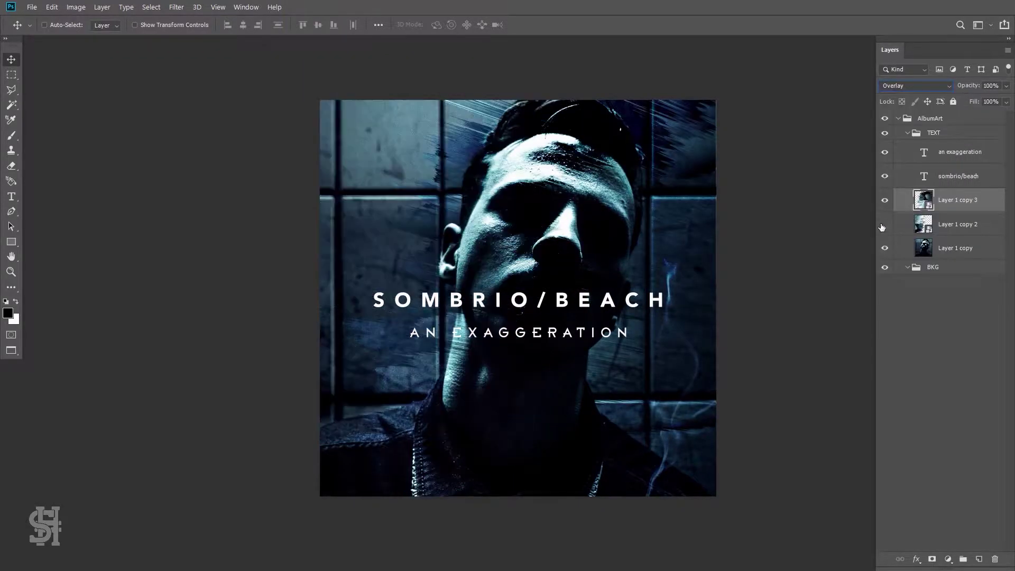
Step: Apply a Curves adjustment brightening the glitch streaks and deepening the shadows
left_click(76, 6)
left_click(211, 63)
left_click_drag(446, 211, 446, 176)
left_click_drag(466, 84, 184, 51)
left_click_drag(162, 136, 183, 149)
left_click_drag(130, 200, 130, 211)
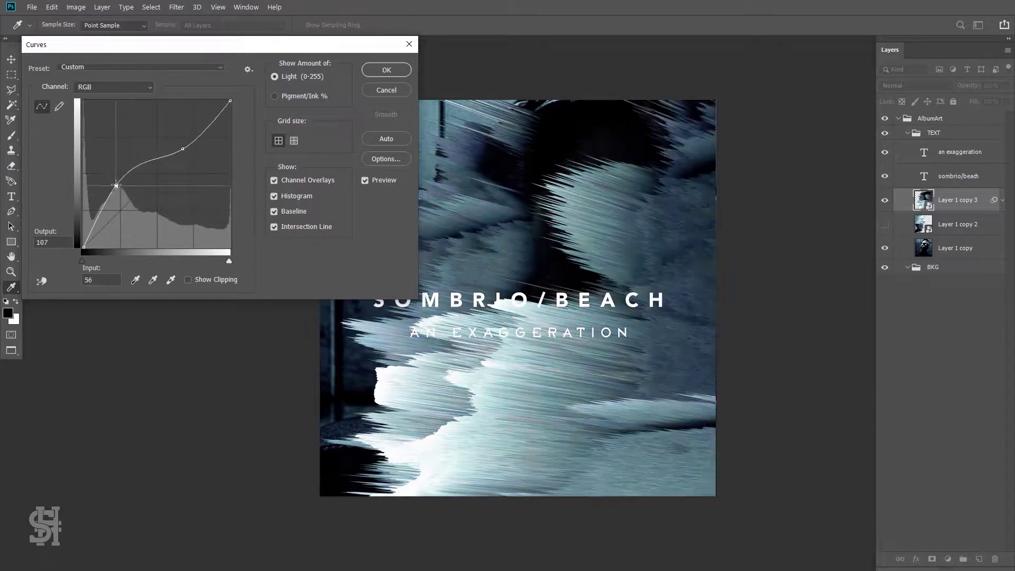
left_click(387, 70)
Step: Shift the glitch streaks toward teal with Hue/Saturation
left_click(76, 7)
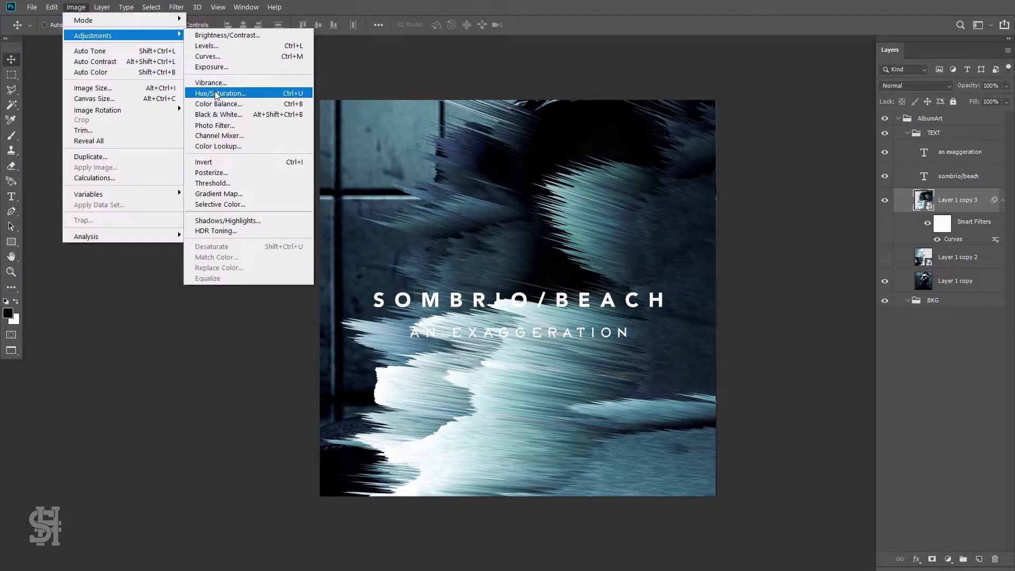
left_click(232, 98)
left_click_drag(448, 104, 291, 104)
left_click_drag(287, 184, 280, 184)
left_click(419, 126)
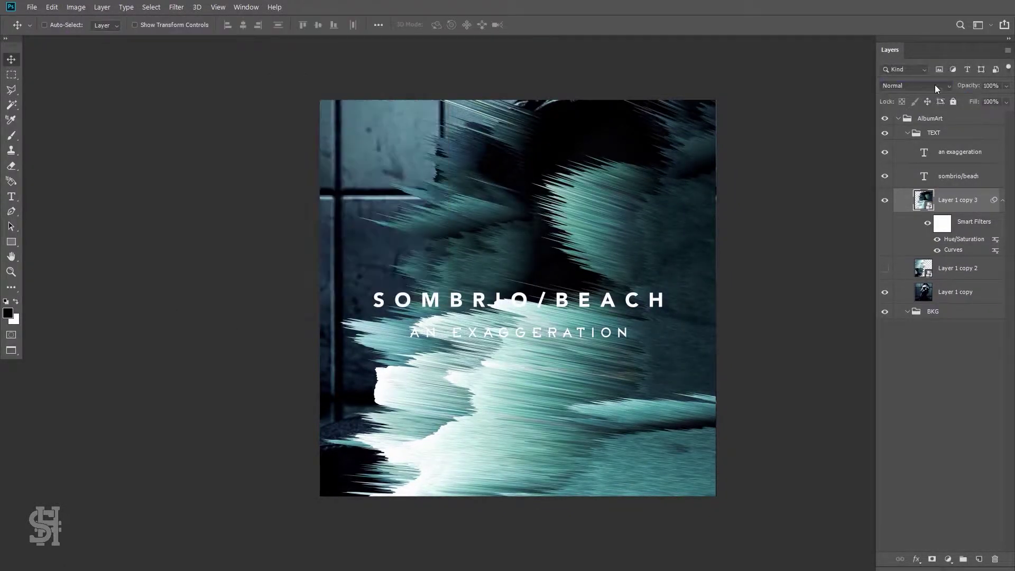
Step: Set the glitch layer to Screen blending with 80% fill
left_click(935, 84)
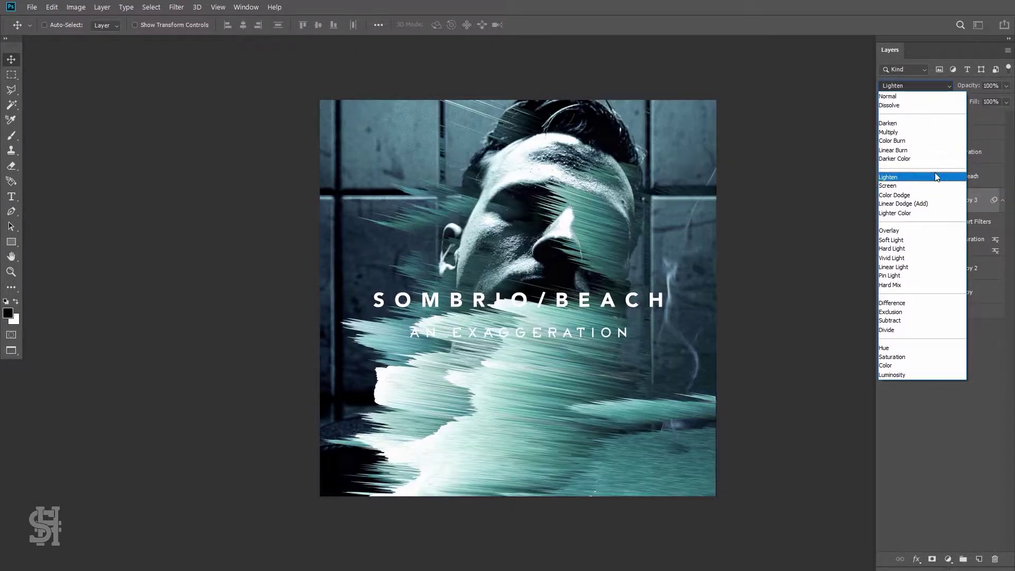
left_click(934, 186)
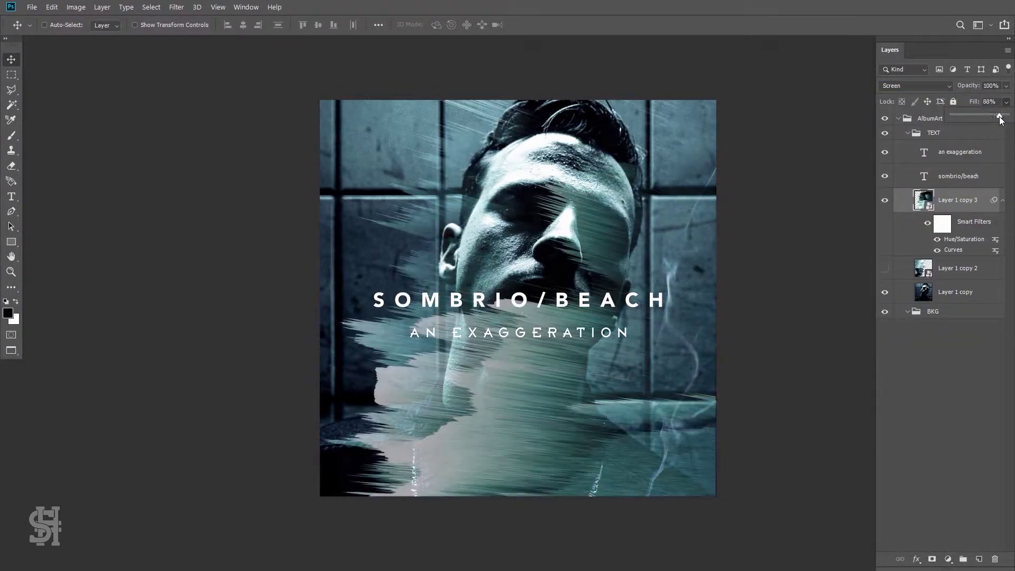
left_click(884, 200)
right_click(959, 268)
Step: Make a rasterized glitch copy, flip it horizontally, and load its shape as a selection
left_click(878, 187)
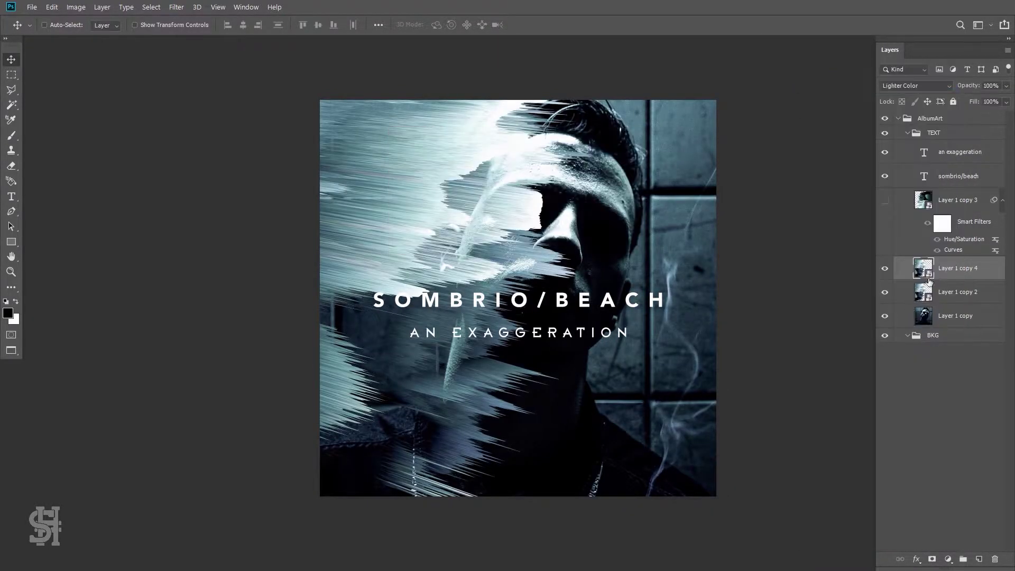
left_click(885, 292)
right_click(924, 268)
key("Escape")
key("m")
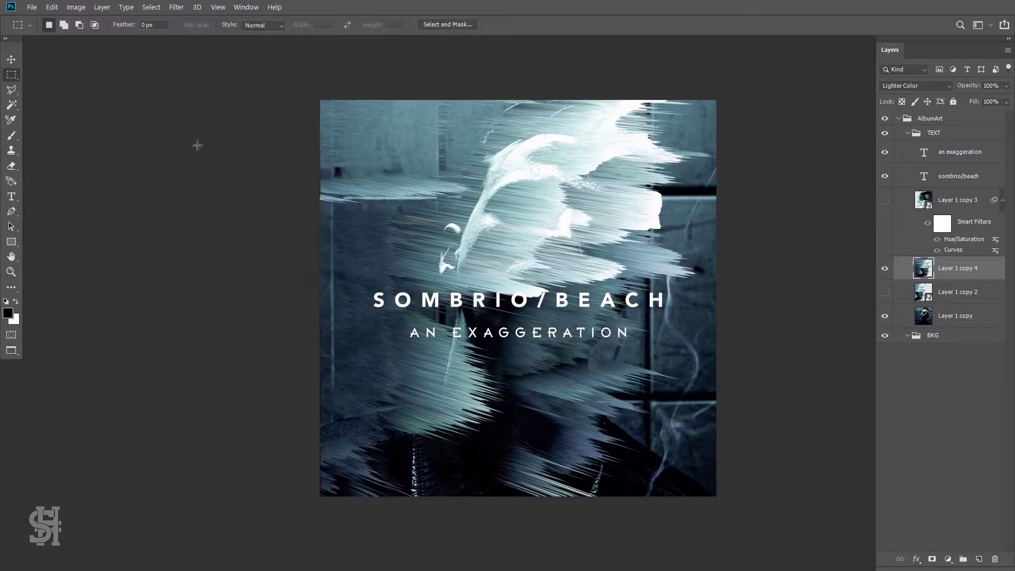
key("ctrl+d")
left_click(885, 316)
left_click(928, 271)
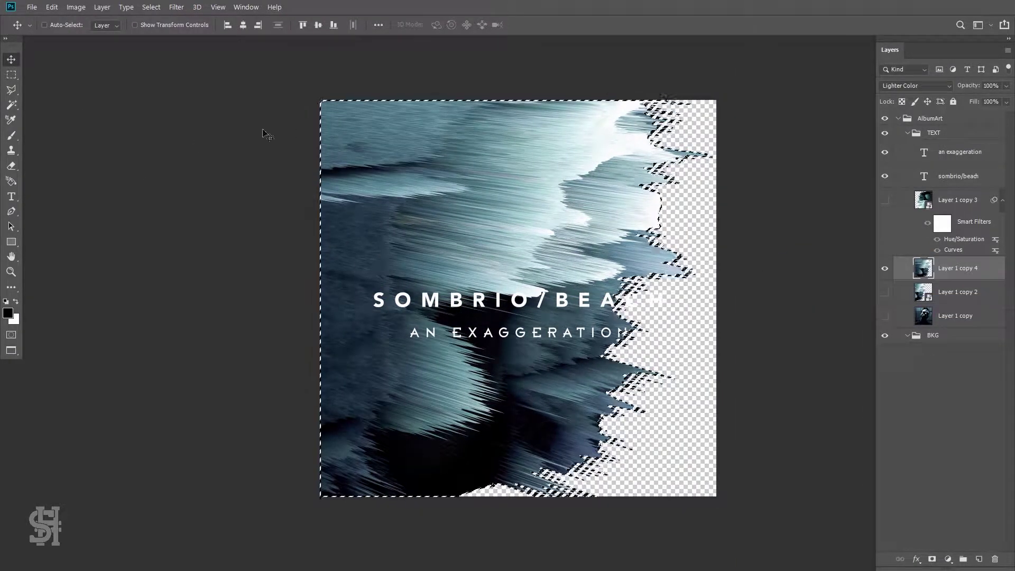
Step: Paste the photo into the glitch-shaped selection, move it left, and add an empty Layer 2
left_click(52, 7)
left_click(227, 131)
mouse_move(529, 233)
left_mouse_down()
mouse_move(591, 233)
mouse_move(560, 245)
left_mouse_up()
key("ctrl+plus")
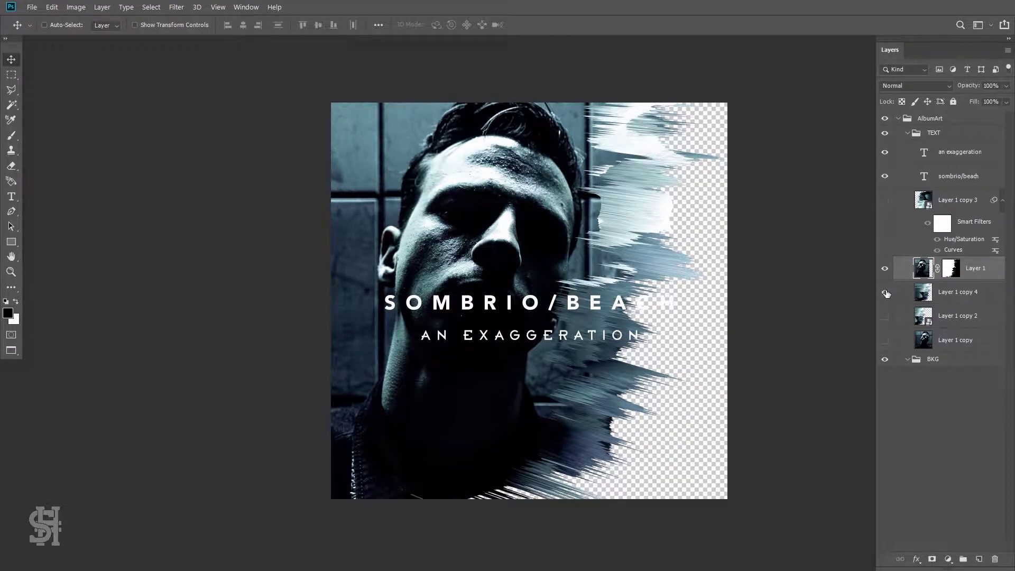
left_click(885, 292)
left_click_drag(505, 270, 534, 233)
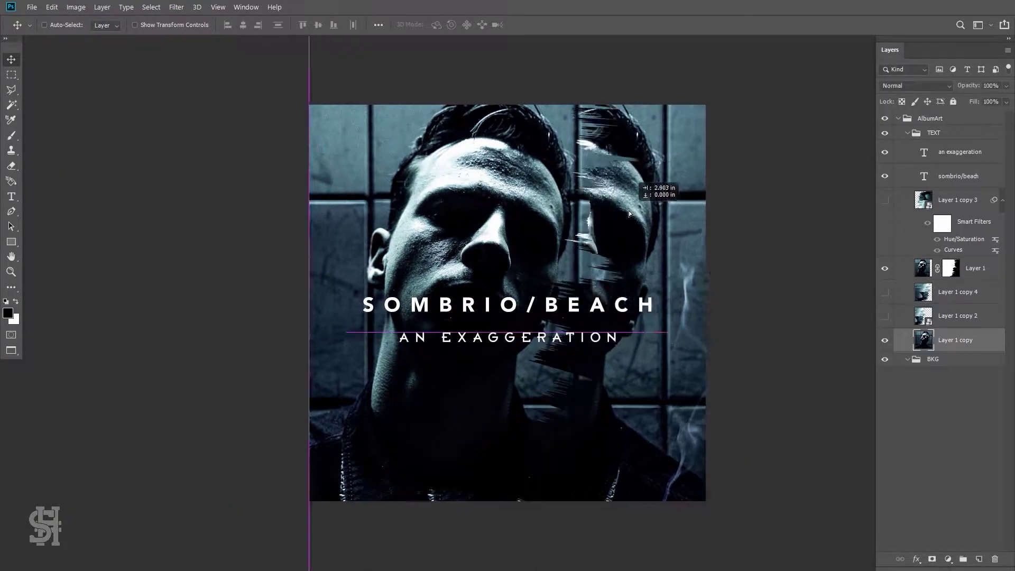
left_click_drag(629, 212, 608, 212)
left_click(885, 340)
left_click(946, 340)
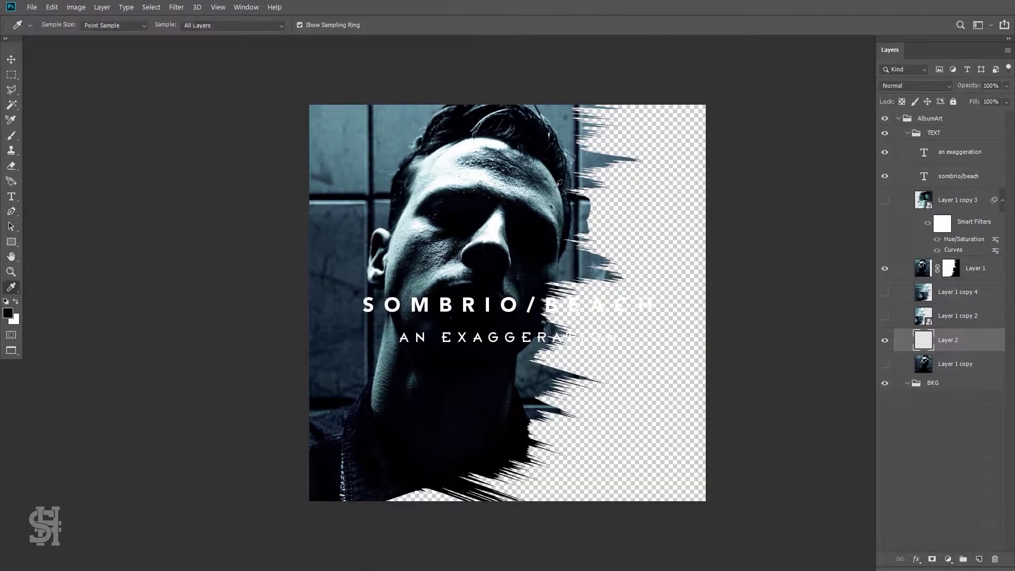
Step: Paint Layer 2 blue with brush and gradient, then lighten it to pale blue-grey
left_click(62, 26)
left_click_drag(687, 127, 619, 395)
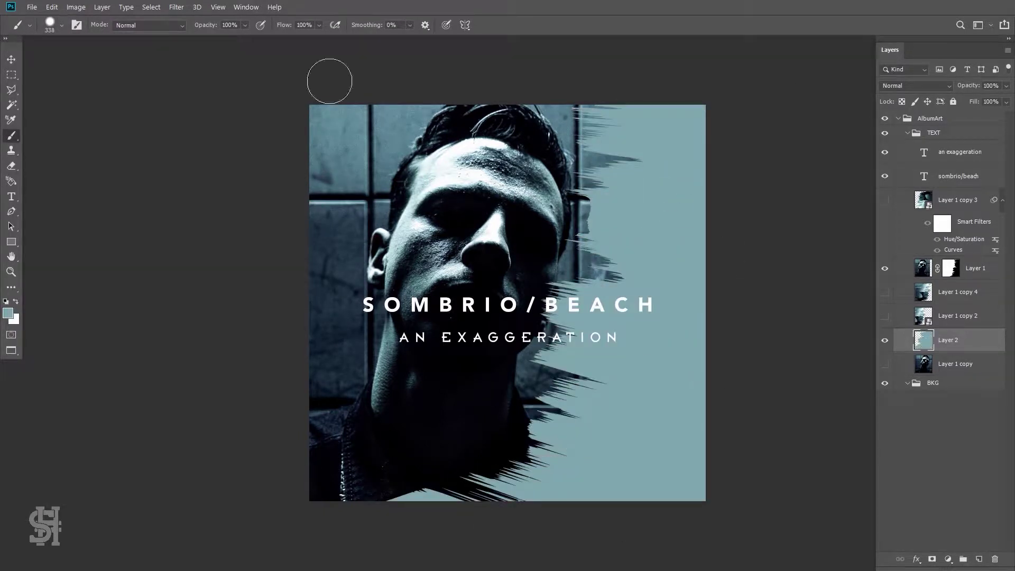
left_click(25, 48)
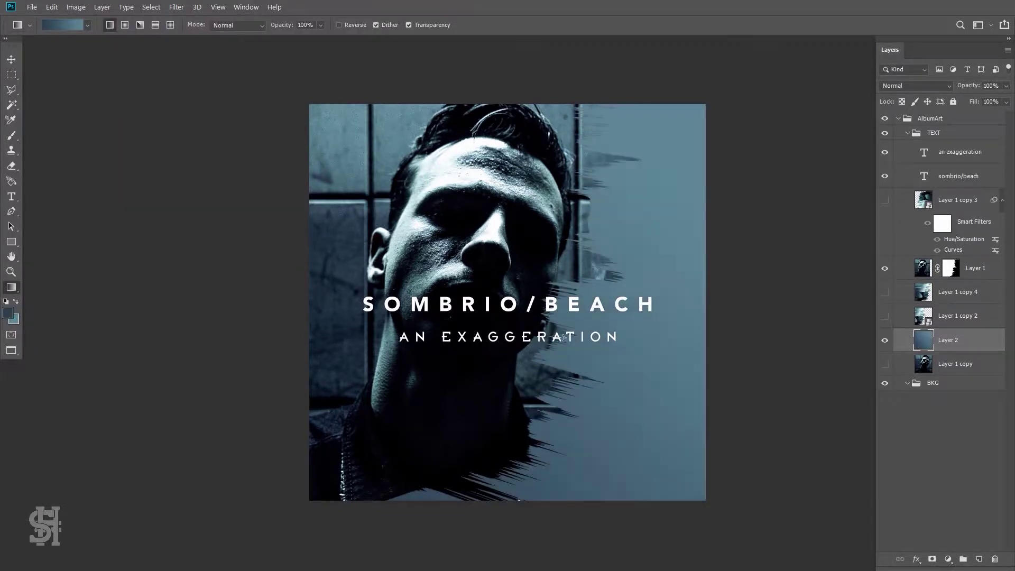
left_click_drag(635, 497, 580, 286)
left_click(947, 340)
left_click(76, 7)
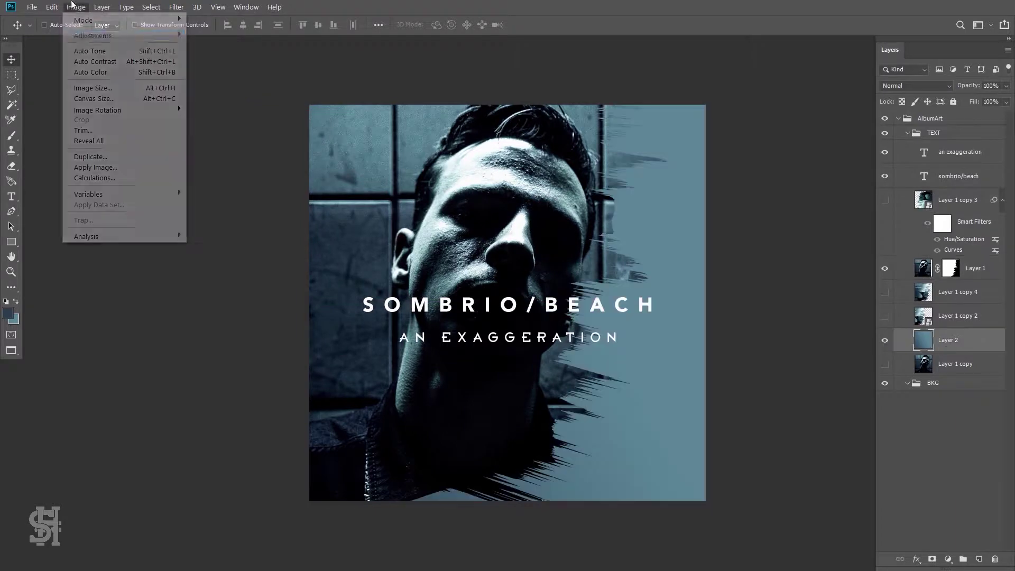
left_click(222, 106)
left_click_drag(795, 343, 834, 347)
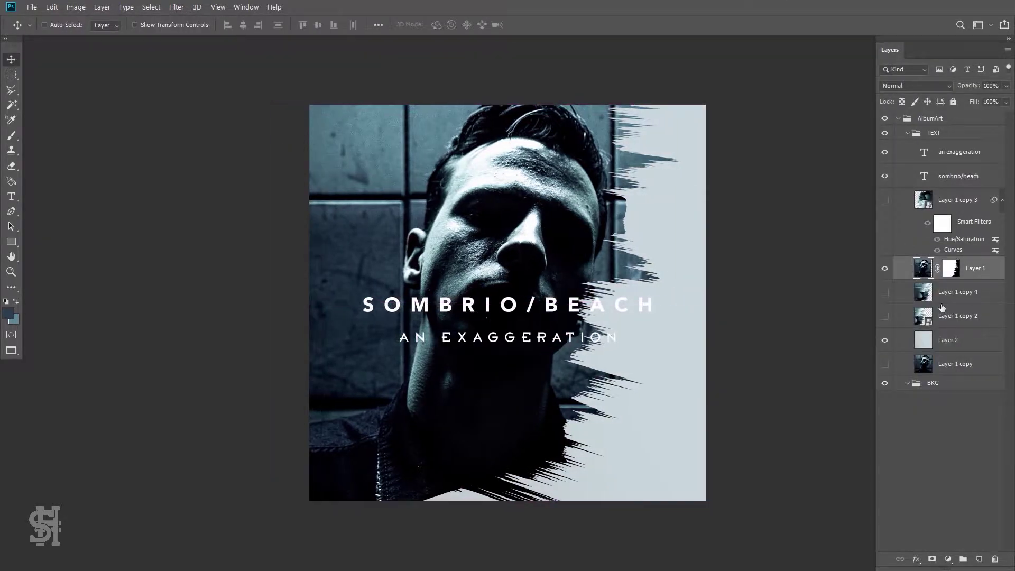
Step: Move the glitch copy above the masked portrait and set its fill to 57%
mouse_move(547, 250)
left_mouse_down()
mouse_move(528, 250)
mouse_move(577, 307)
left_mouse_up()
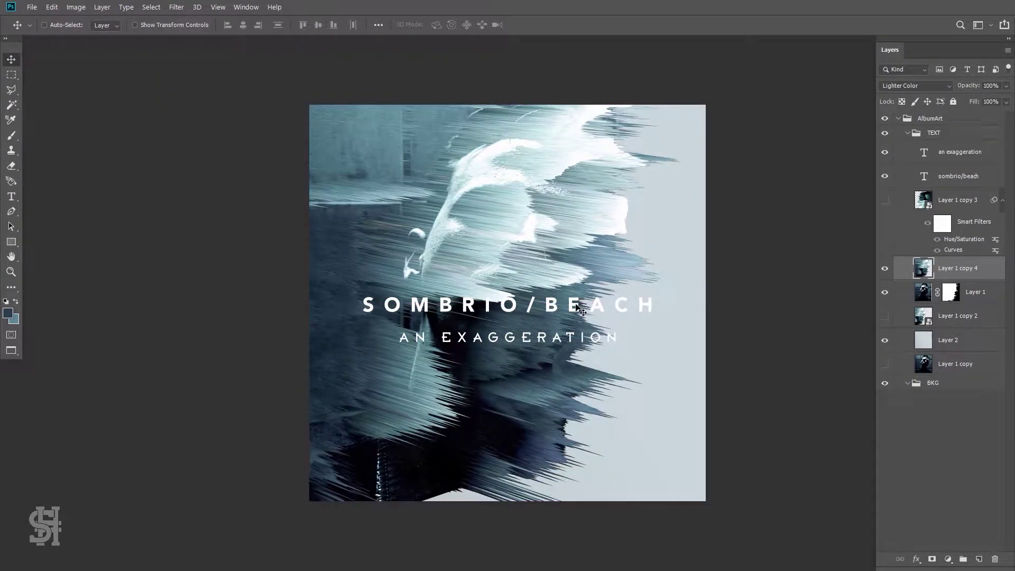
left_click_drag(970, 115, 978, 117)
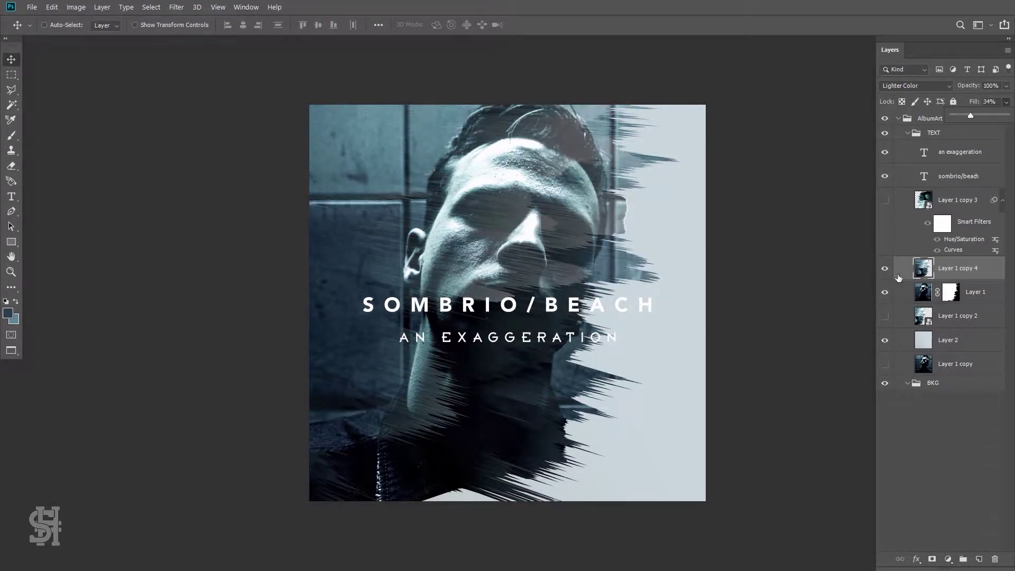
left_click(884, 292)
left_click_drag(430, 265, 423, 286)
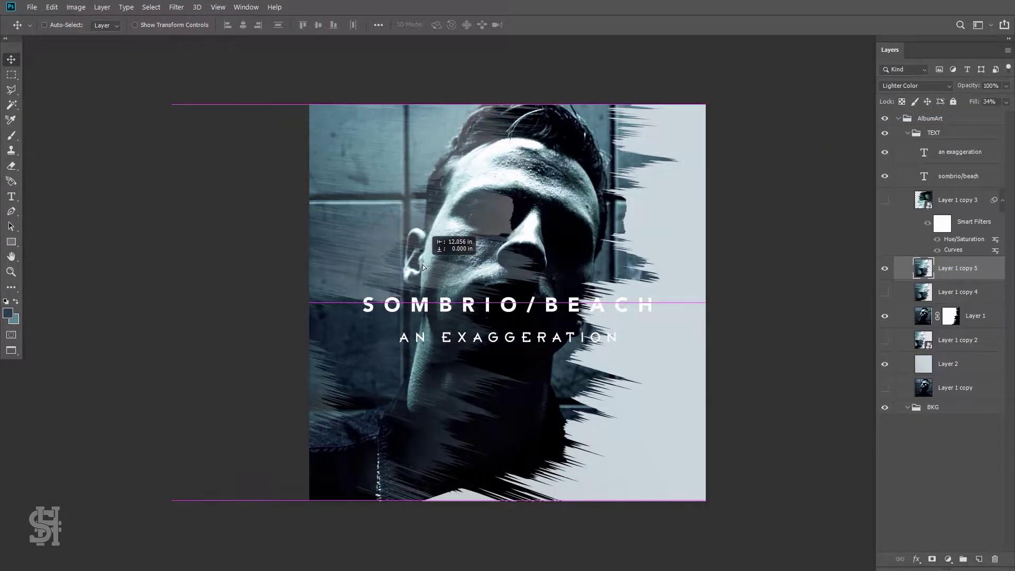
left_click(1006, 102)
left_click_drag(976, 118, 983, 118)
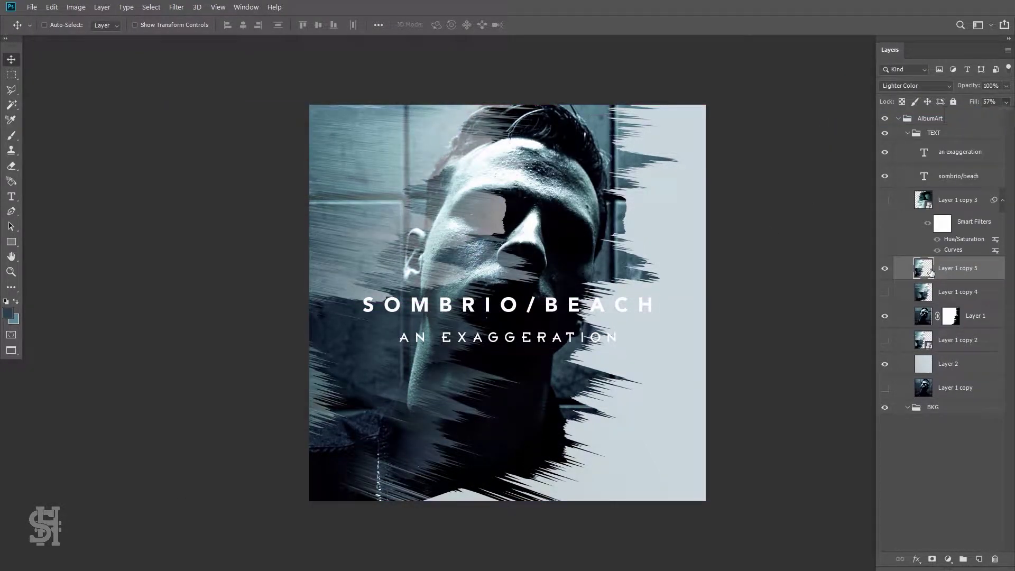
Step: Set the eraser to about half strength and zoom in on the artwork
key("e")
left_click(61, 25)
key("Return")
key("5")
key("4")
scroll(533, 101, "down", 1)
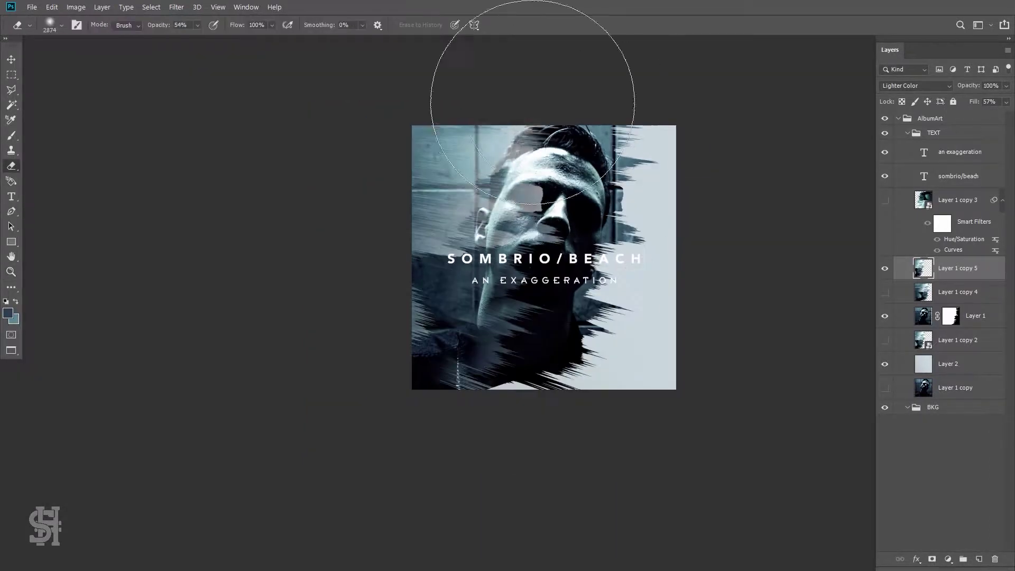
key("z")
left_click(581, 206)
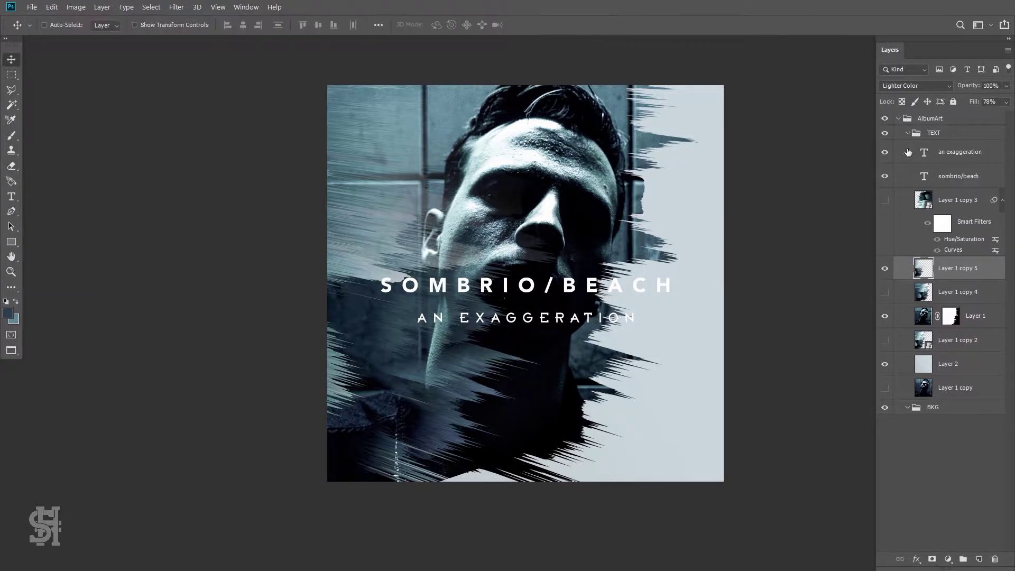
Step: Set Layer 1 copy 4 to Linear Dodge (Add), then reposition it and the masked portrait
left_click(885, 292)
left_click(957, 292)
left_click(941, 89)
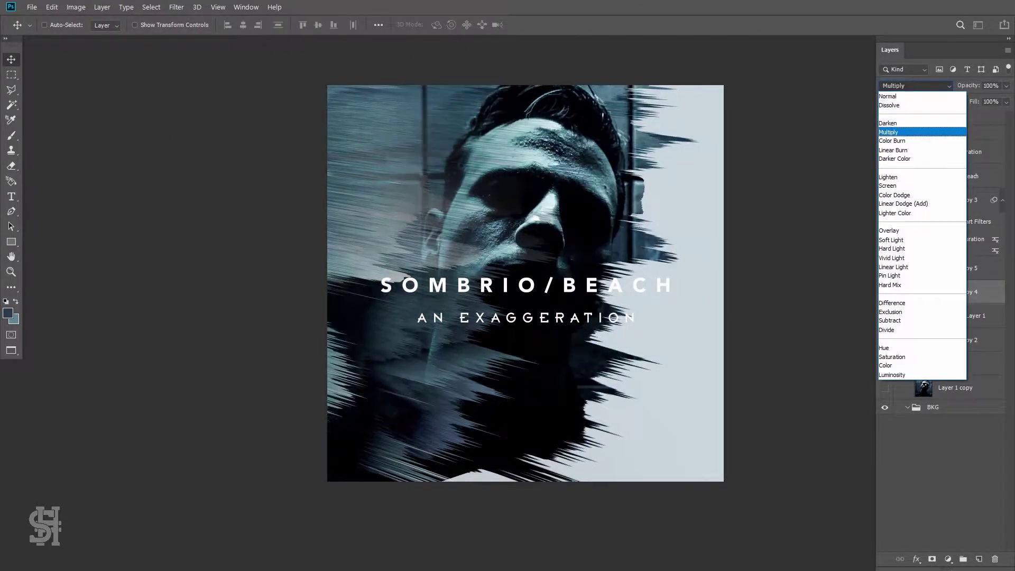
left_click(904, 204)
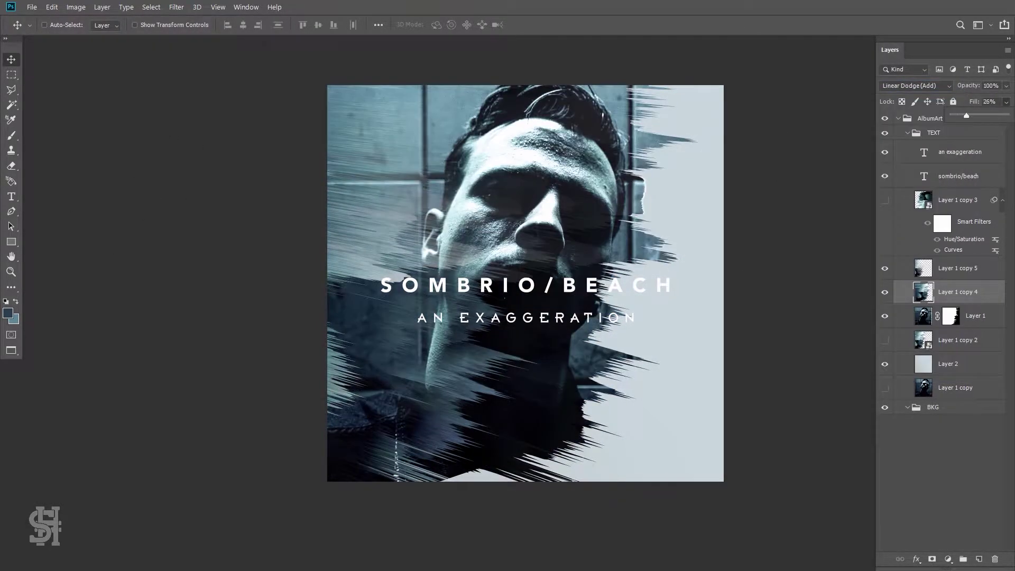
mouse_move(407, 220)
left_mouse_down()
mouse_move(446, 215)
mouse_move(547, 259)
left_mouse_up()
left_click(959, 316)
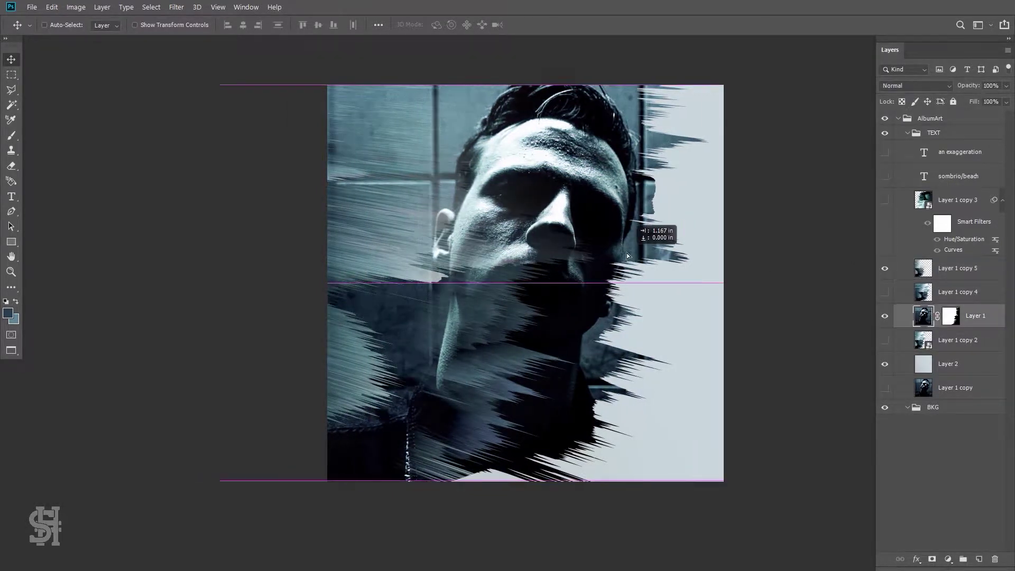
left_click_drag(626, 252, 666, 254)
mouse_move(867, 291)
left_mouse_down()
mouse_move(576, 243)
mouse_move(618, 243)
mouse_move(661, 310)
mouse_move(623, 291)
left_mouse_up()
Step: Apply Curves darkening shadows and brightening highlights, then move and hide Layer 1 copy 5
left_click(885, 292)
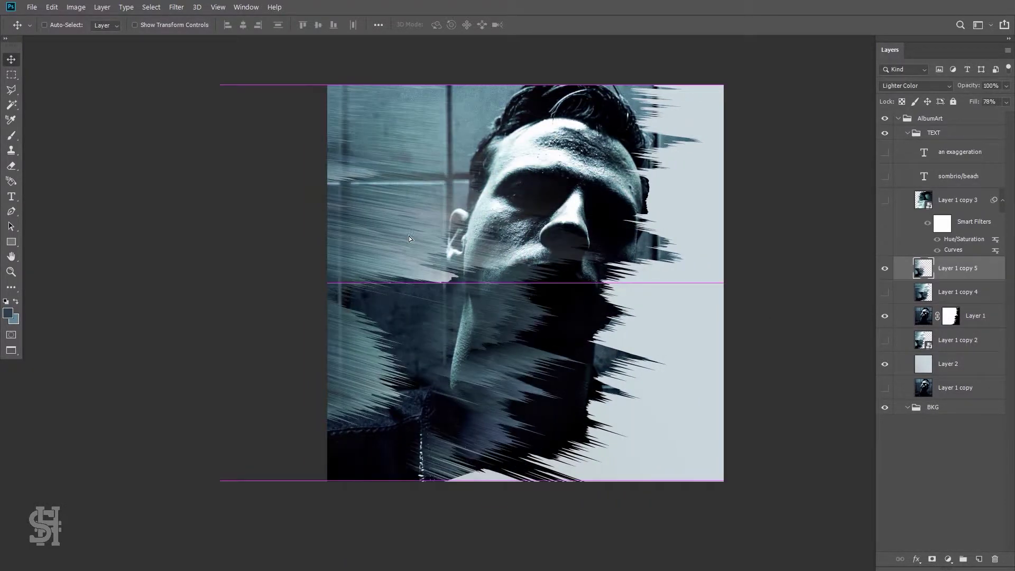
key("ctrl+m")
left_click_drag(746, 240, 745, 253)
left_click_drag(799, 187, 798, 180)
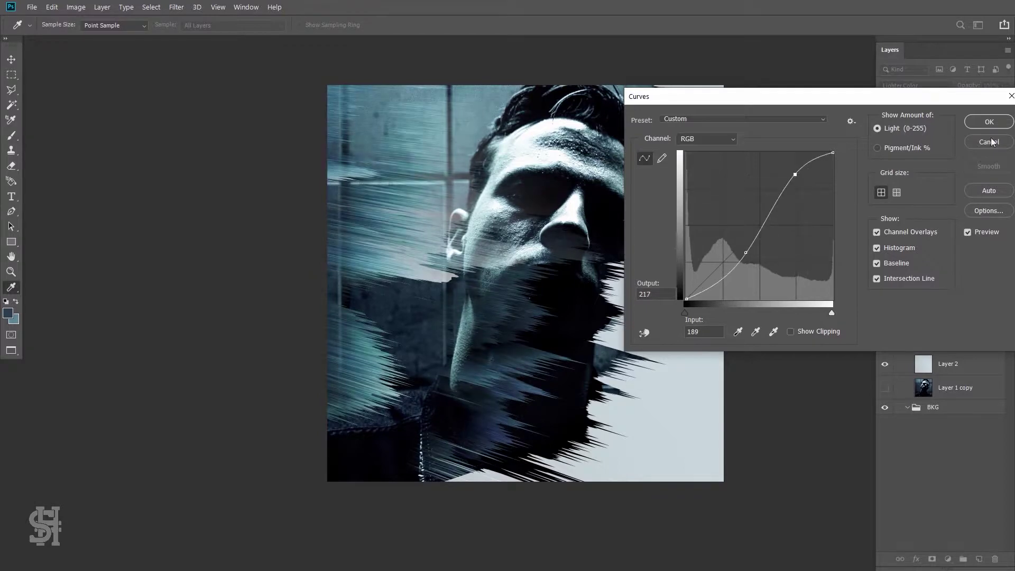
key("Return")
mouse_move(481, 253)
left_mouse_down()
mouse_move(530, 198)
mouse_move(443, 194)
left_mouse_up()
left_click(885, 268)
Step: Darken Layer 2 to black and blend the streak copy in Lighter Color
key("ctrl+0")
left_click(947, 364)
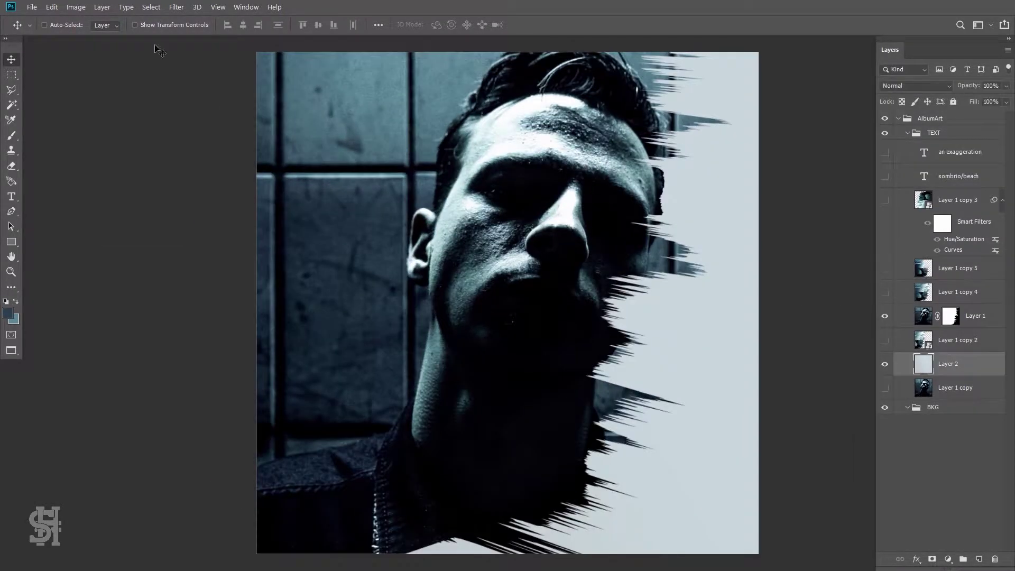
key("ctrl+u")
left_click_drag(796, 343, 739, 343)
left_click(927, 228)
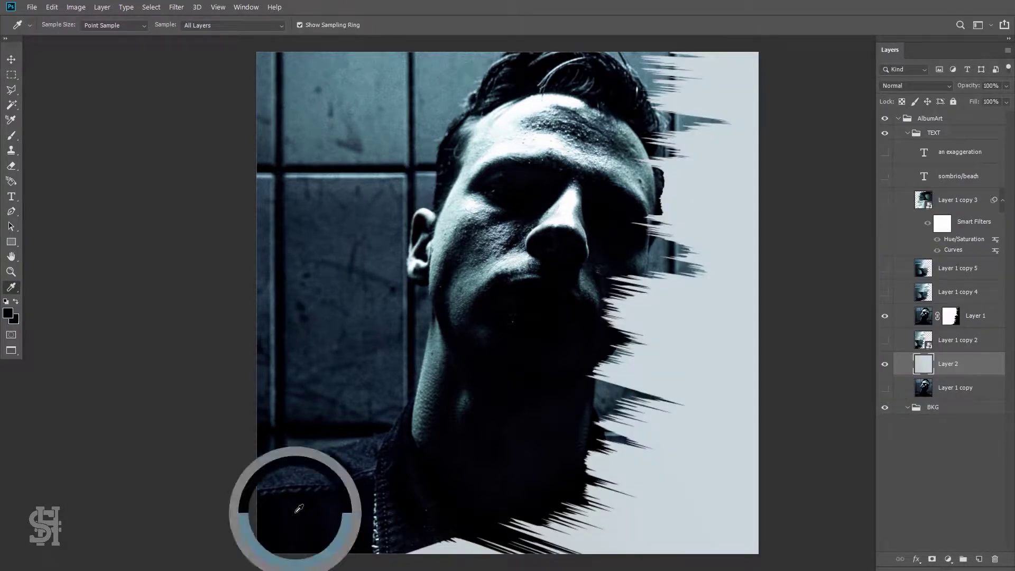
key("Return")
key("v")
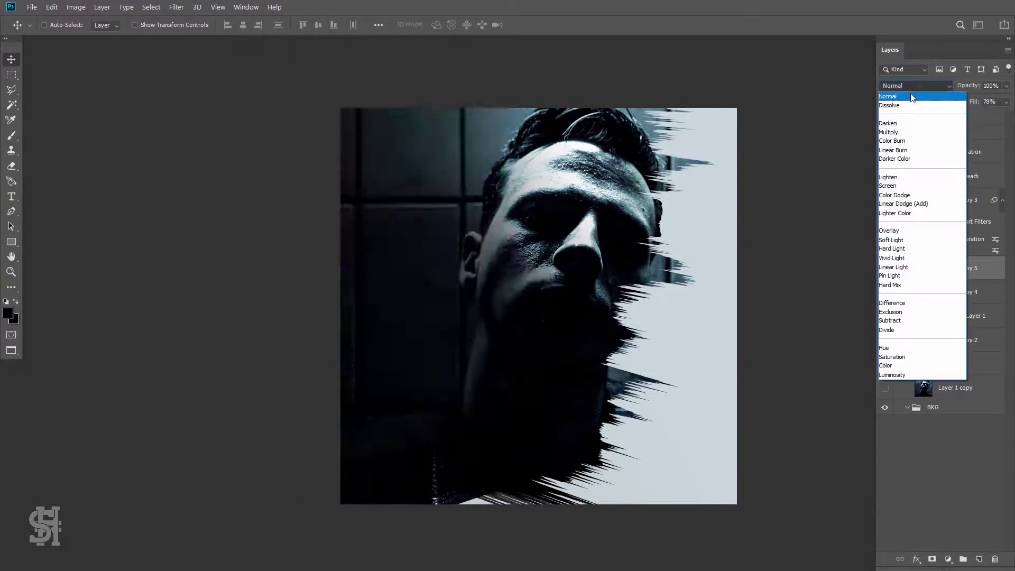
left_click(894, 213)
Step: Sample a dark navy from the photo and brush over the light right-edge patches
left_click(76, 7)
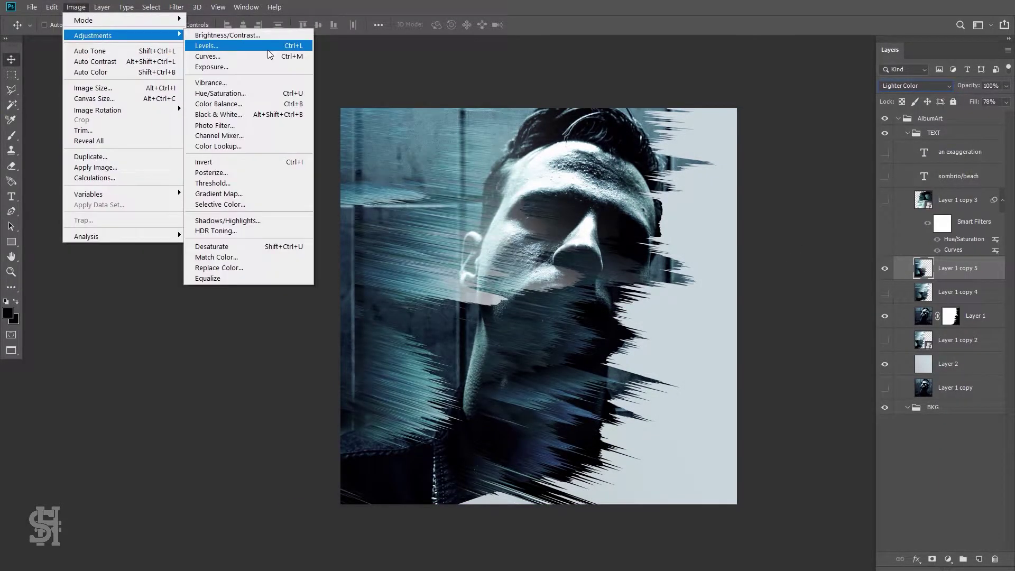
left_click(215, 45)
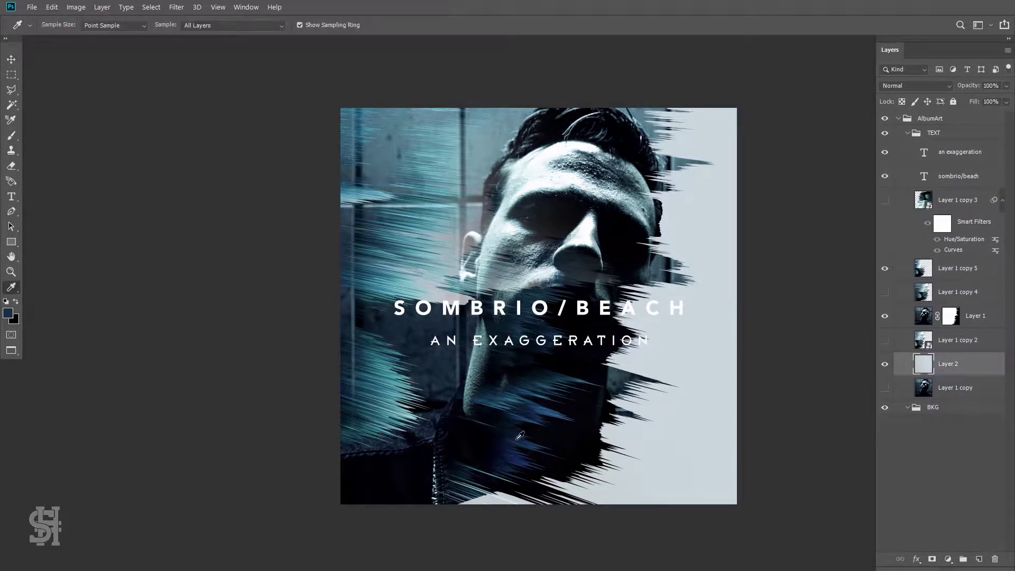
left_click(520, 435)
key("b")
left_click_drag(646, 339, 727, 127)
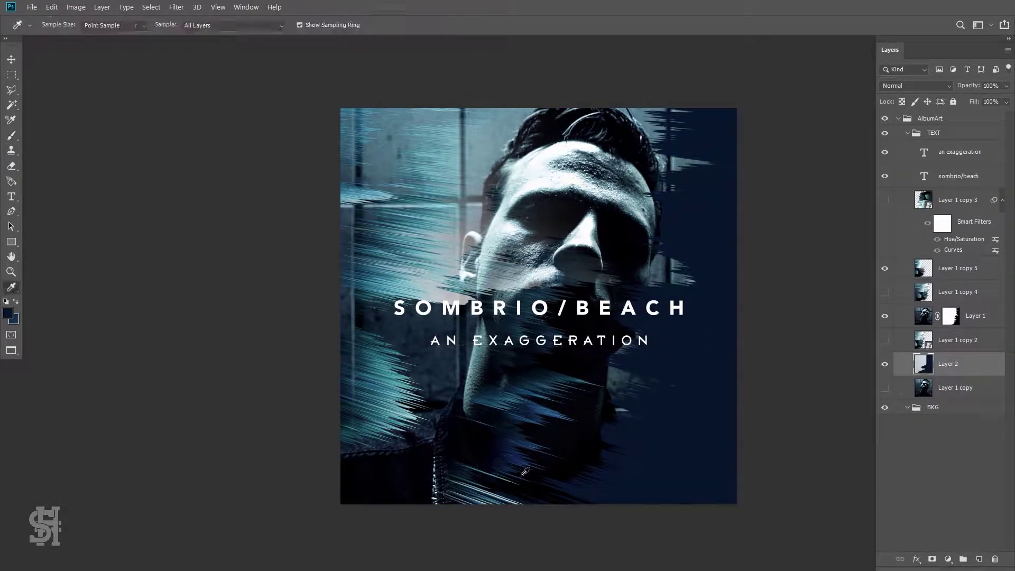
left_click(50, 24)
left_click(690, 279)
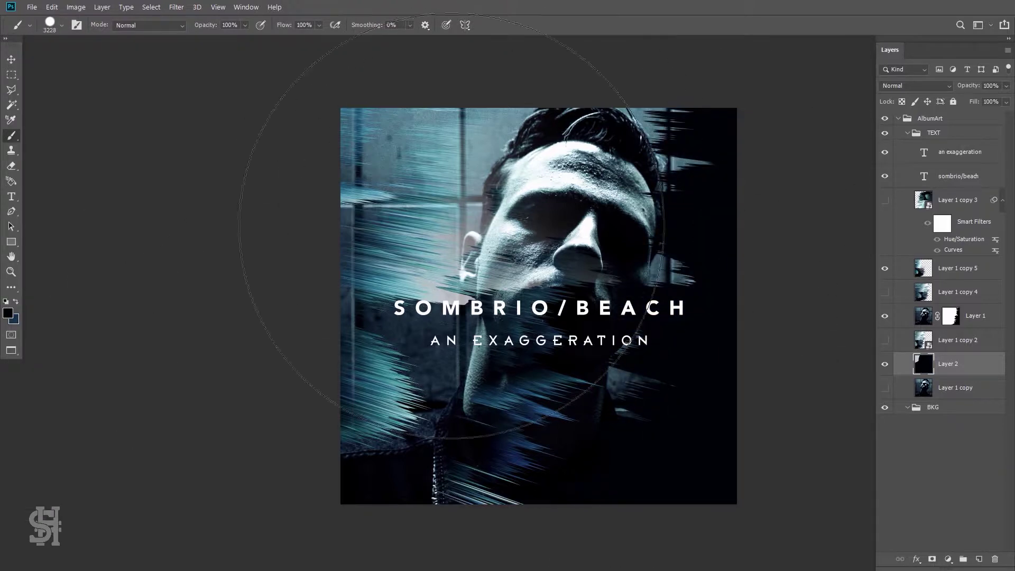
key("ctrl+z")
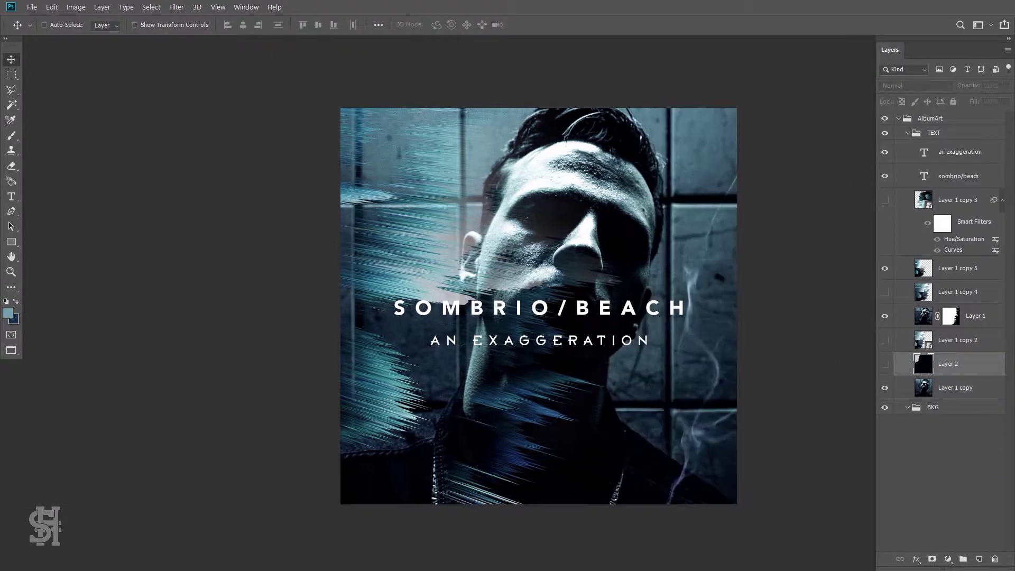
Step: Move Layer 1 copy 4 above Layer 2 and brighten Layer 2 to near white
key("shift+0")
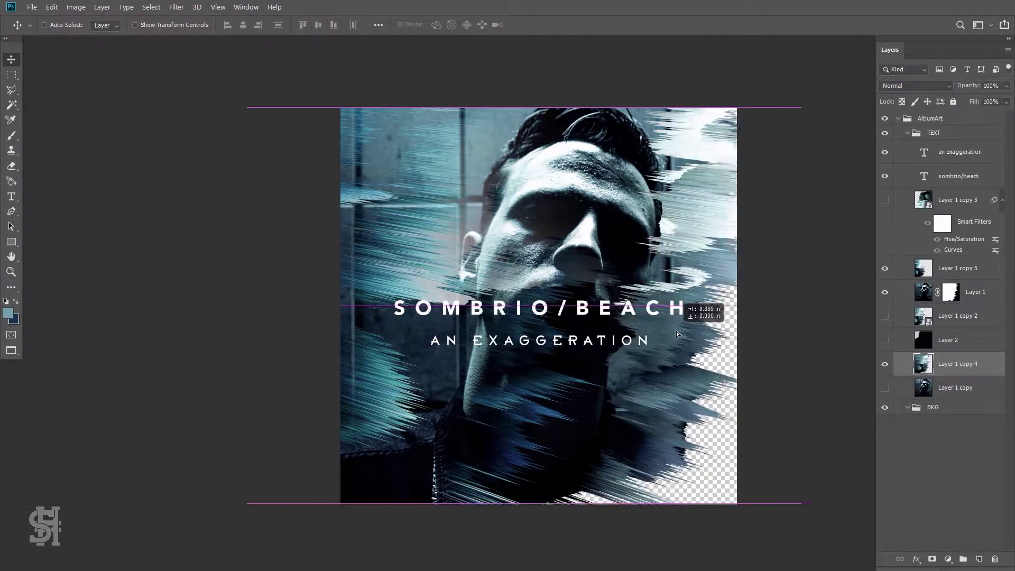
mouse_move(677, 331)
left_mouse_down()
mouse_move(585, 358)
mouse_move(598, 365)
left_mouse_up()
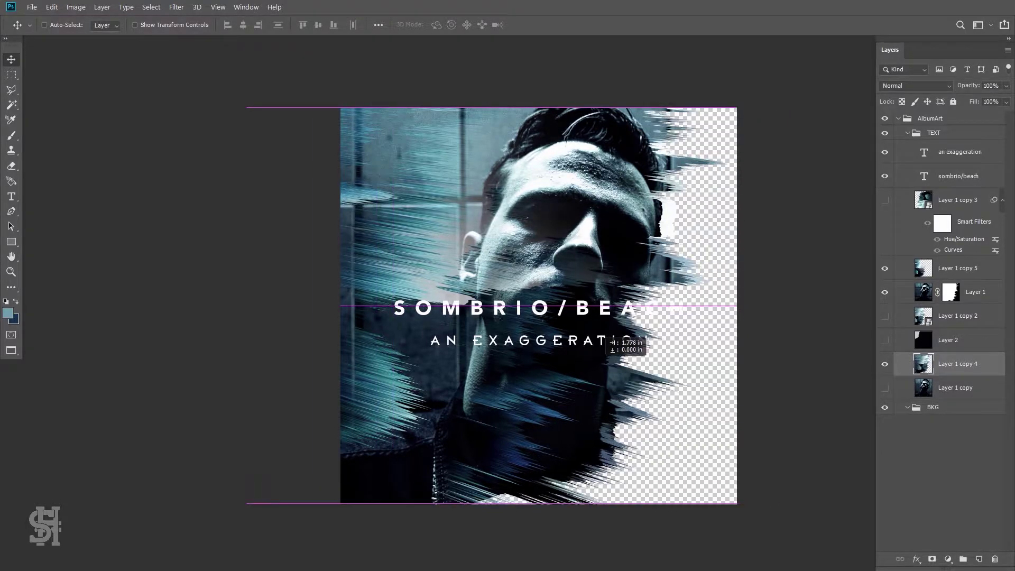
left_click_drag(937, 366, 937, 349)
left_click(76, 6)
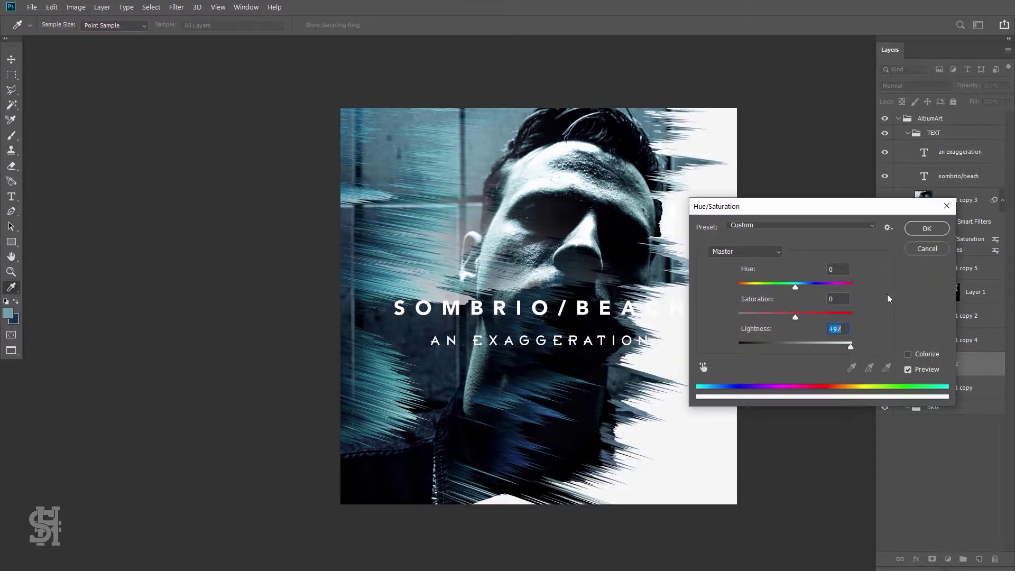
key("Return")
left_click_drag(616, 285, 711, 284)
left_click_drag(661, 254, 687, 252)
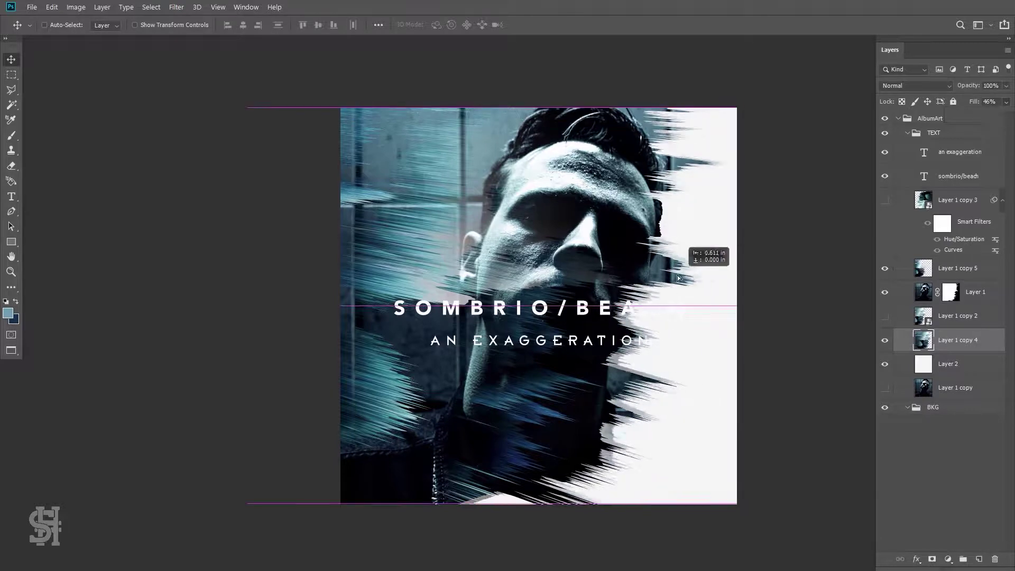
Step: Move Layer 1 copy up the stack and show it, hiding Layer 1 and copy 4
left_click(885, 341)
left_click(976, 291)
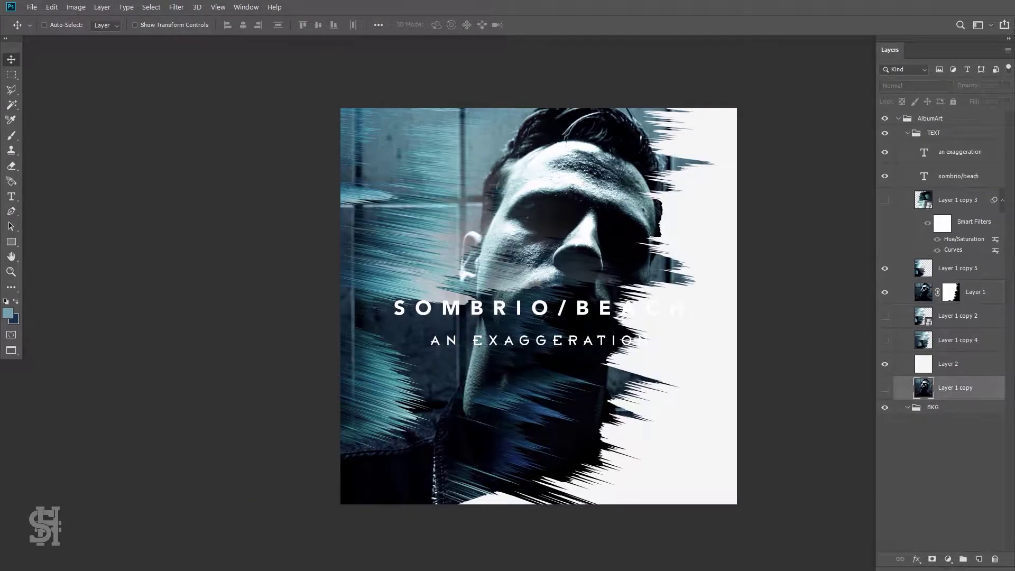
left_click_drag(956, 387, 956, 304)
left_click(884, 316)
left_click(957, 268)
left_click(885, 292)
left_click(1006, 102)
left_click_drag(523, 222, 528, 227)
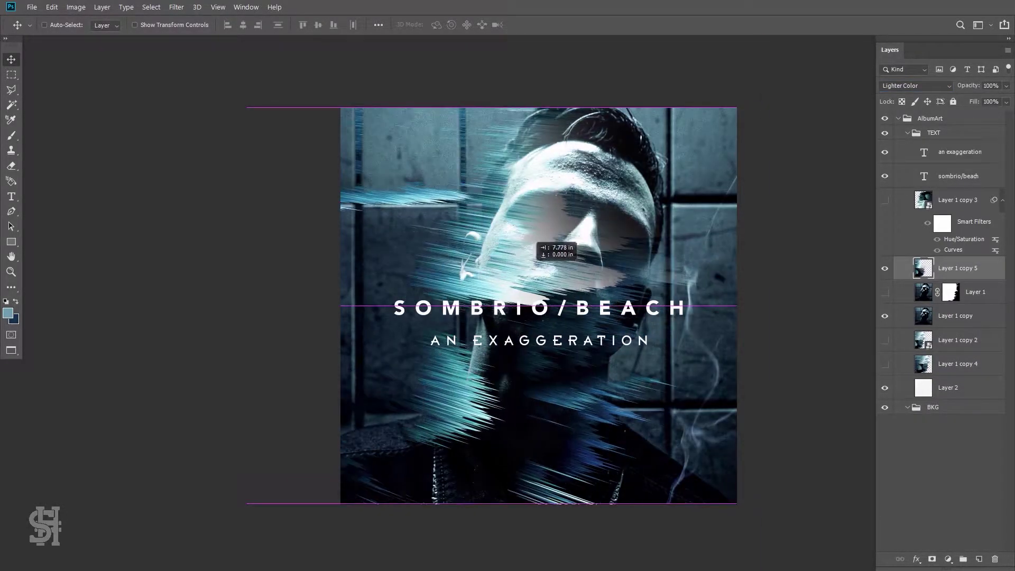
Step: Show Layer 1 copy 3, flip it vertically, and shift it over the face
left_click(885, 268)
left_click(885, 200)
left_click(957, 200)
left_click(52, 7)
left_click(256, 389)
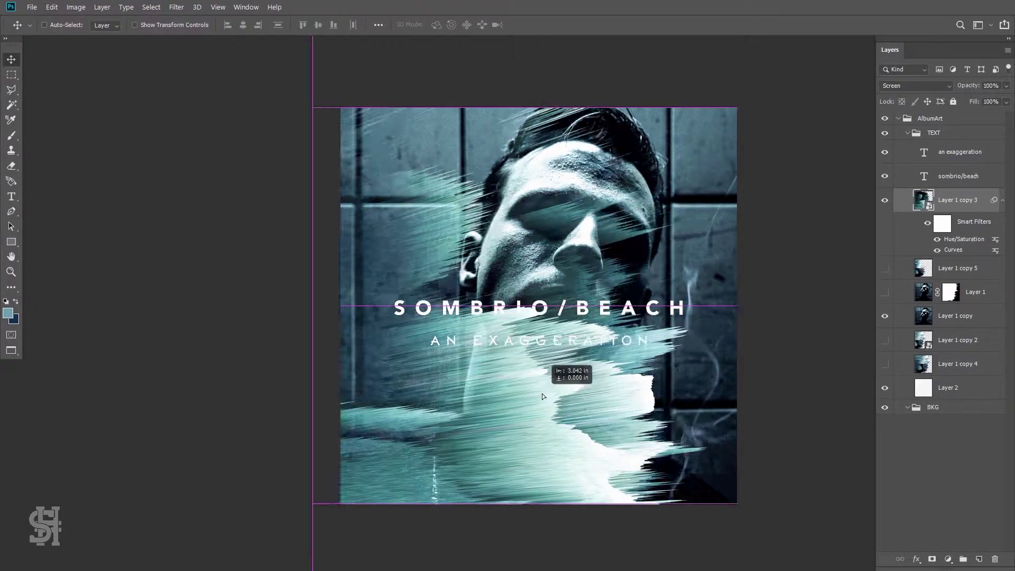
left_click_drag(541, 393, 588, 411)
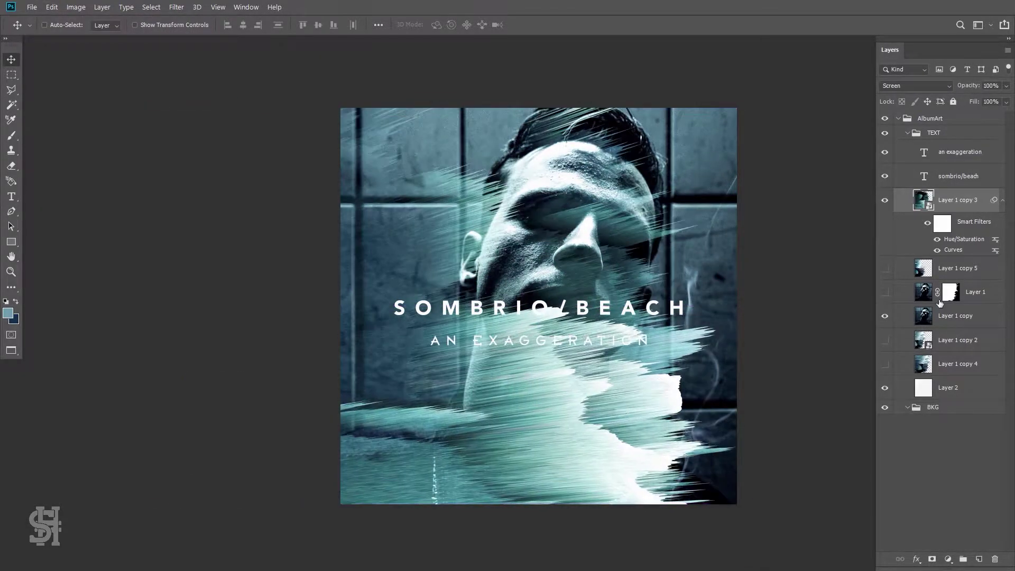
Step: Create a new depth-map 3D mesh from the portrait duplicate layer
right_click(966, 320)
left_click(197, 6)
left_click(431, 138)
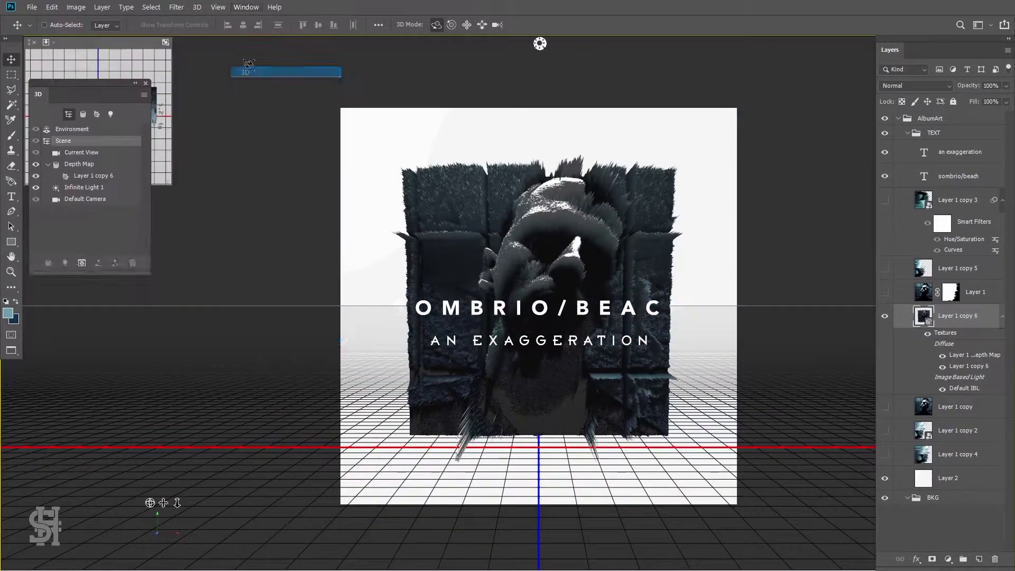
Step: Render the depth-map mesh as Unlit Texture and push it along the X and Z axes
left_click(121, 303)
left_click(79, 550)
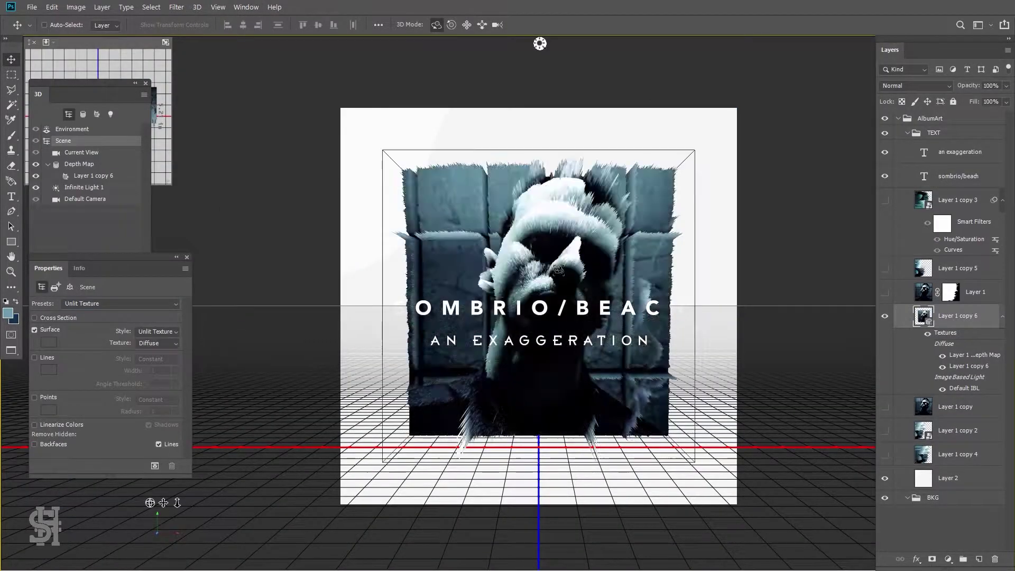
left_click(81, 152)
type("120")
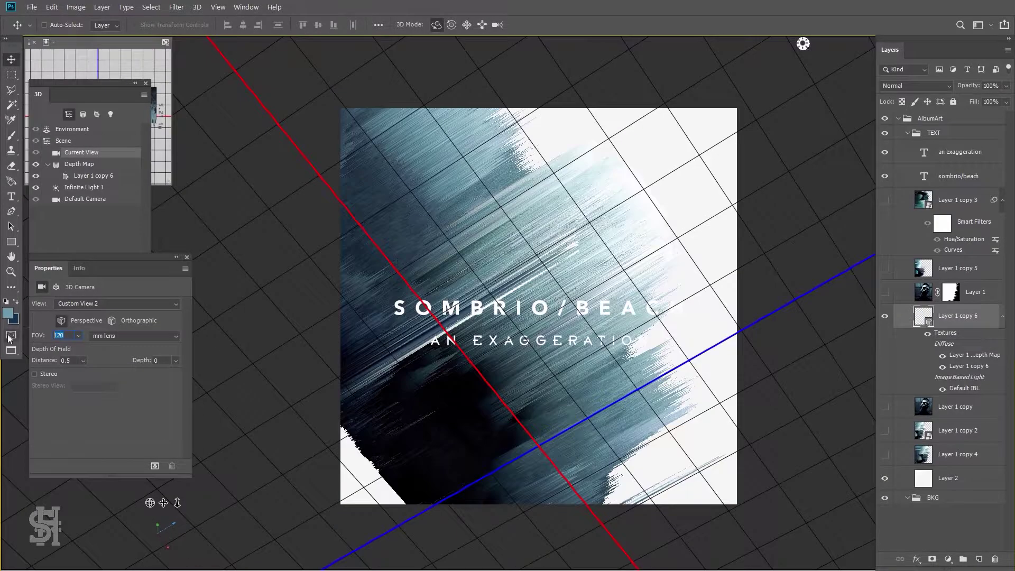
left_click(80, 164)
mouse_move(539, 336)
left_mouse_down()
mouse_move(601, 380)
mouse_move(545, 343)
left_mouse_up()
left_click(82, 152)
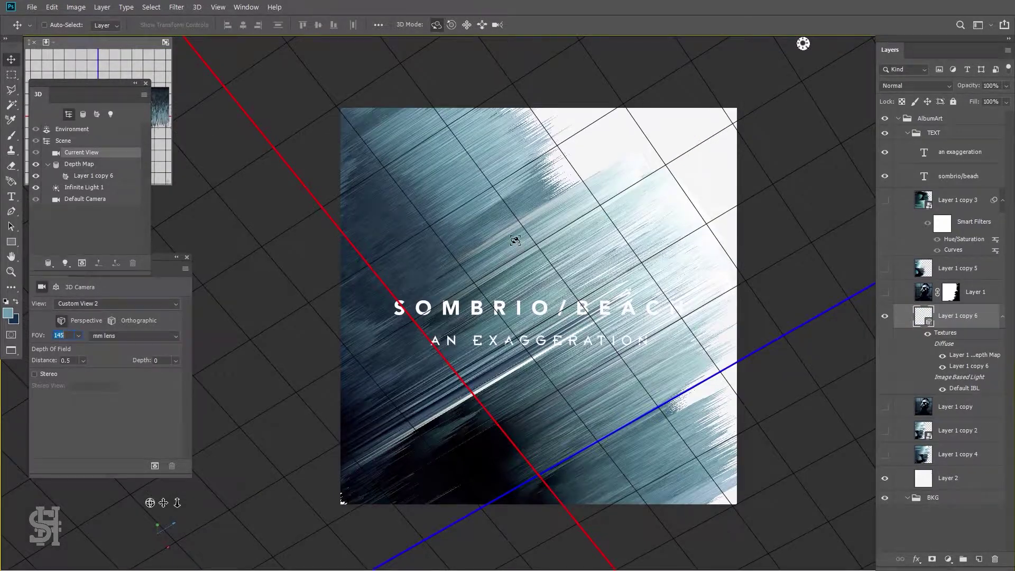
left_click_drag(515, 241, 588, 344)
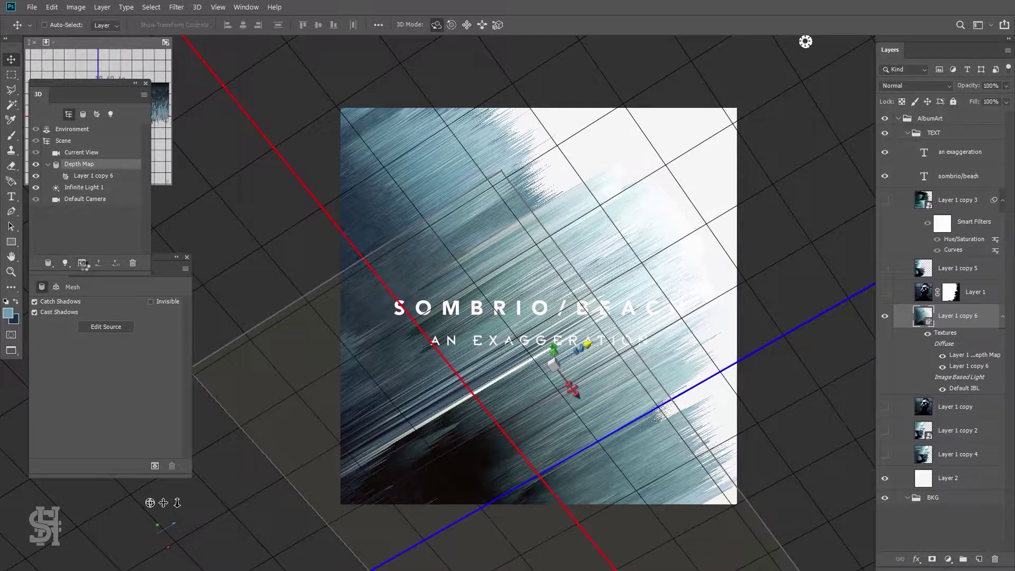
right_click(922, 320)
key("Escape")
Step: Set the streaked layer to Hard Light and rotate it 90 degrees
left_click_drag(975, 292, 975, 291)
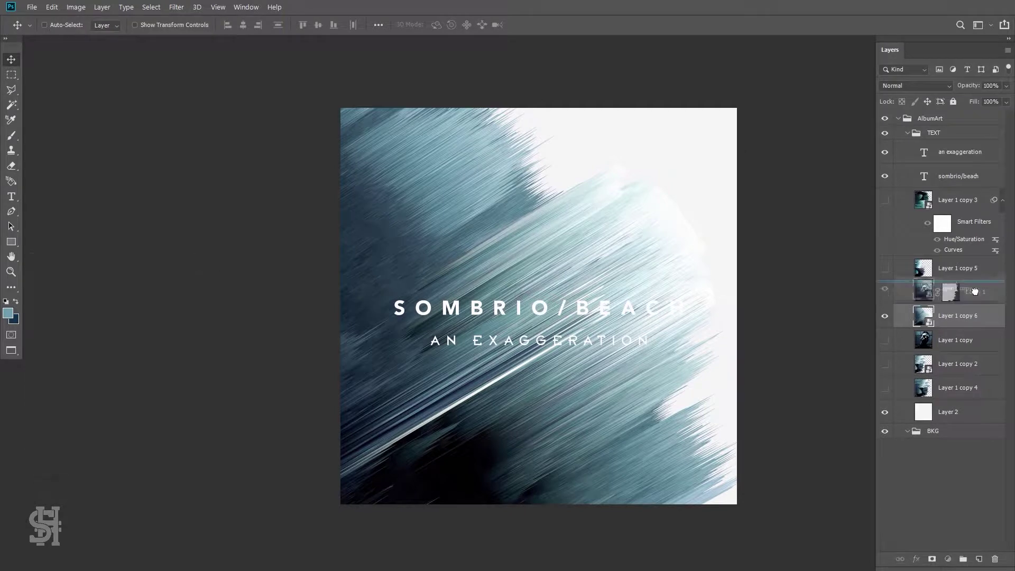
left_click(916, 86)
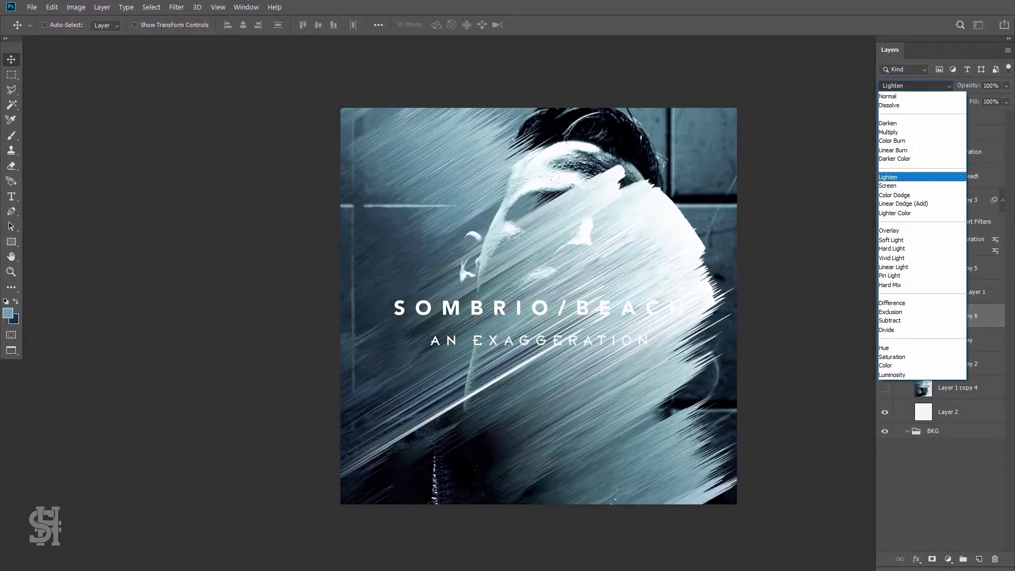
left_click(916, 250)
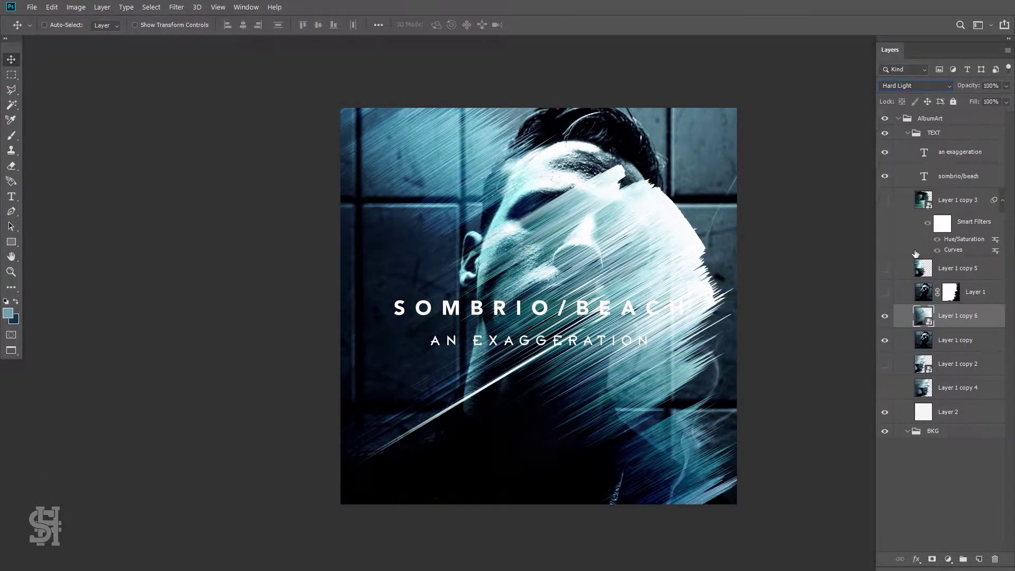
key("ctrl+t")
mouse_move(711, 161)
left_mouse_down()
mouse_move(738, 420)
mouse_move(818, 525)
mouse_move(837, 442)
left_mouse_up()
key("Return")
Step: Position the streaks across the face, flip them horizontally, and lower fill to 90%
key("z")
left_click(652, 397)
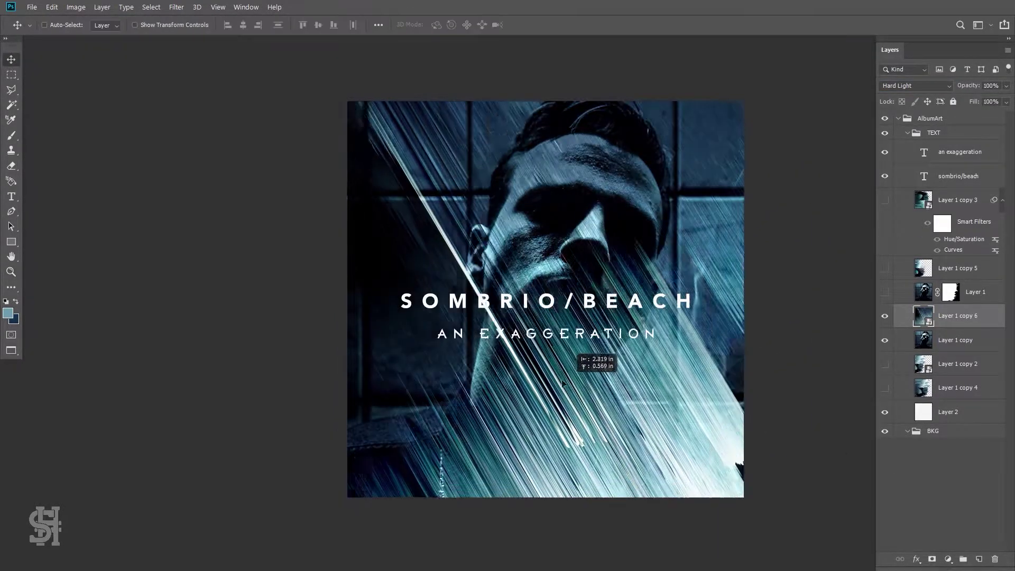
key("v")
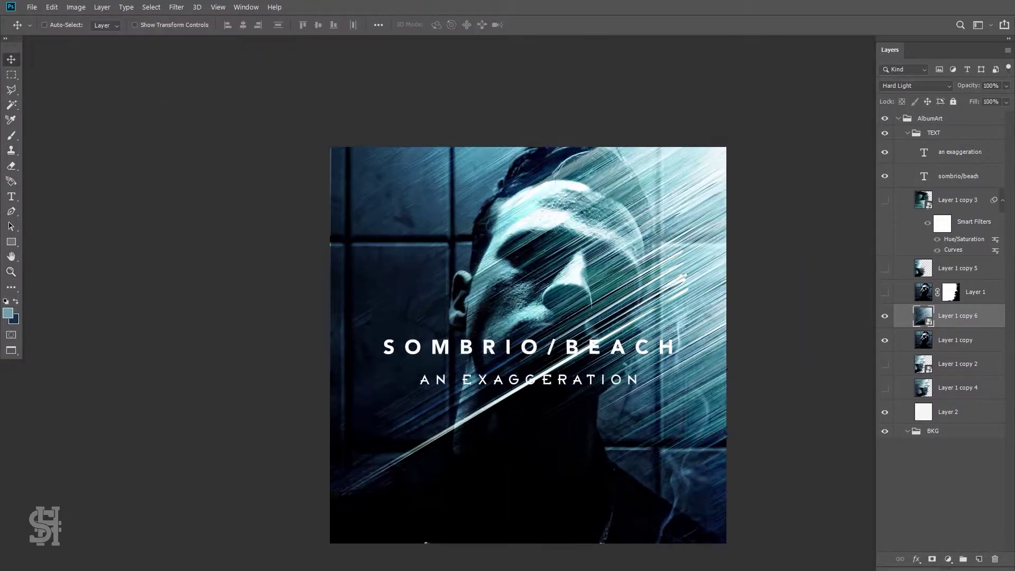
left_click_drag(522, 328, 600, 364)
left_click(52, 7)
left_click(227, 379)
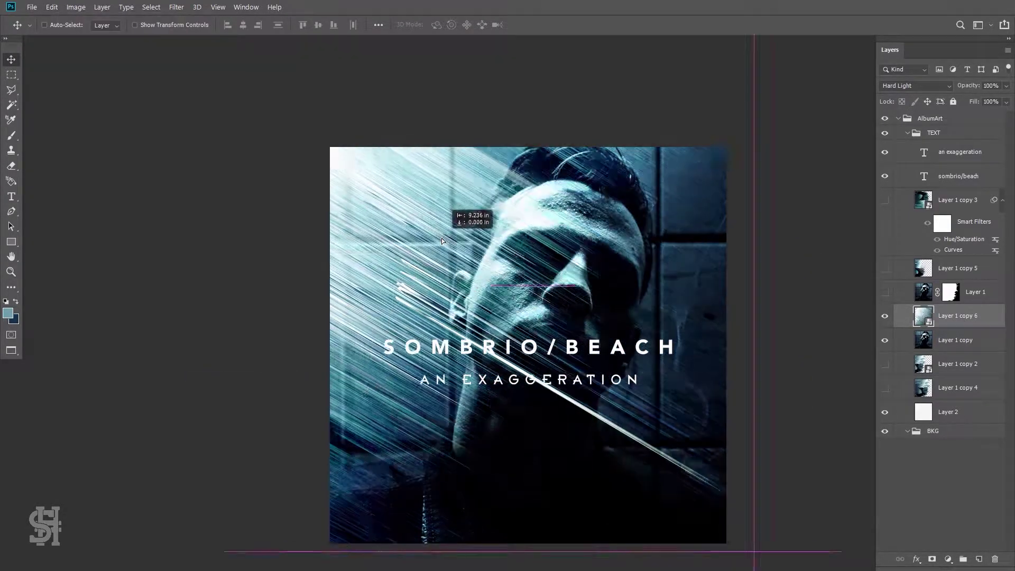
left_click(1006, 102)
left_click_drag(1007, 115, 1001, 115)
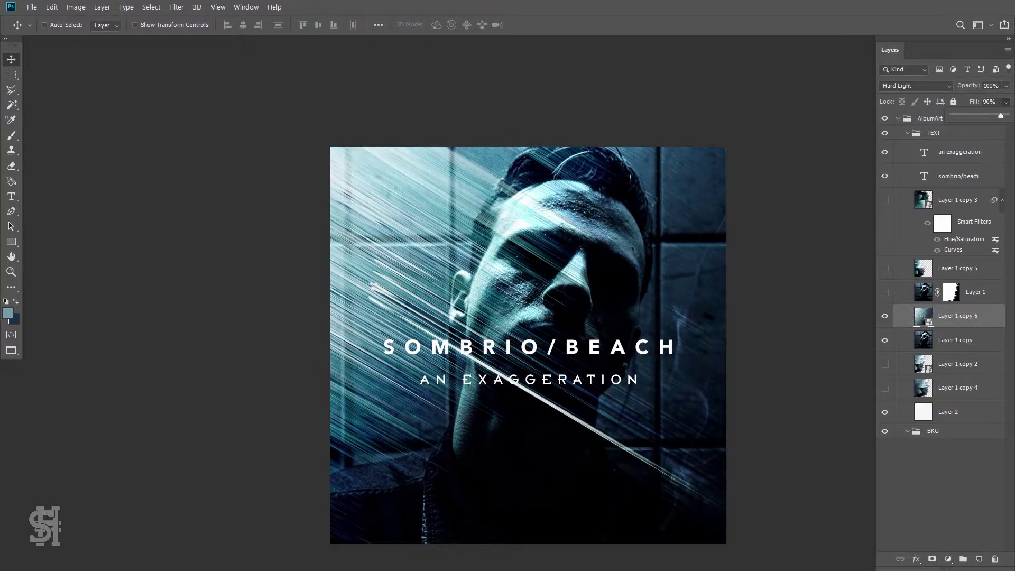
Step: Move both title text layers down toward the subtitle
left_click(959, 176)
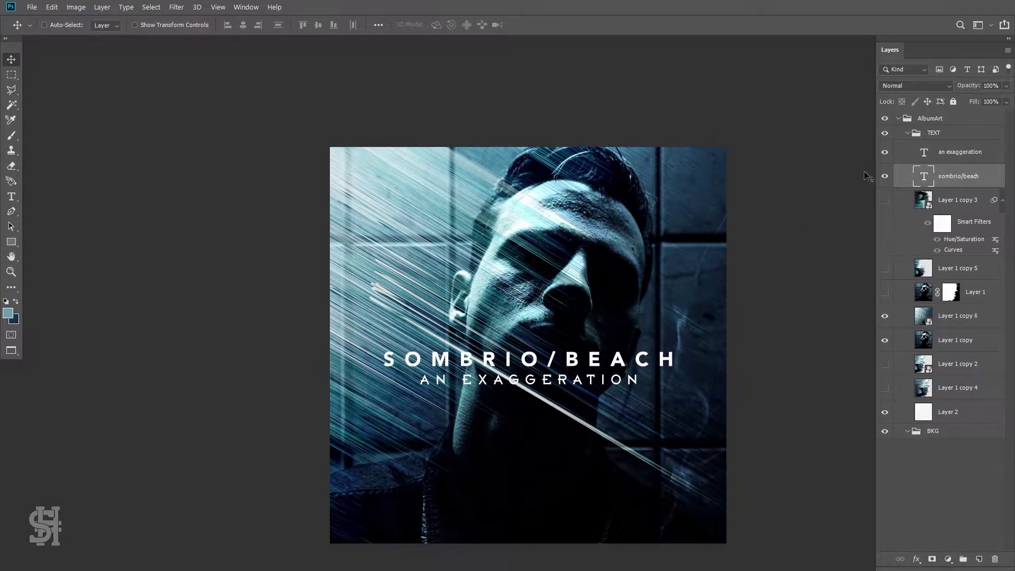
left_click(960, 152, "shift")
left_click_drag(623, 332, 623, 404)
Step: Add a gradient overlay to the title, with a peach starting stop
double_click(979, 176)
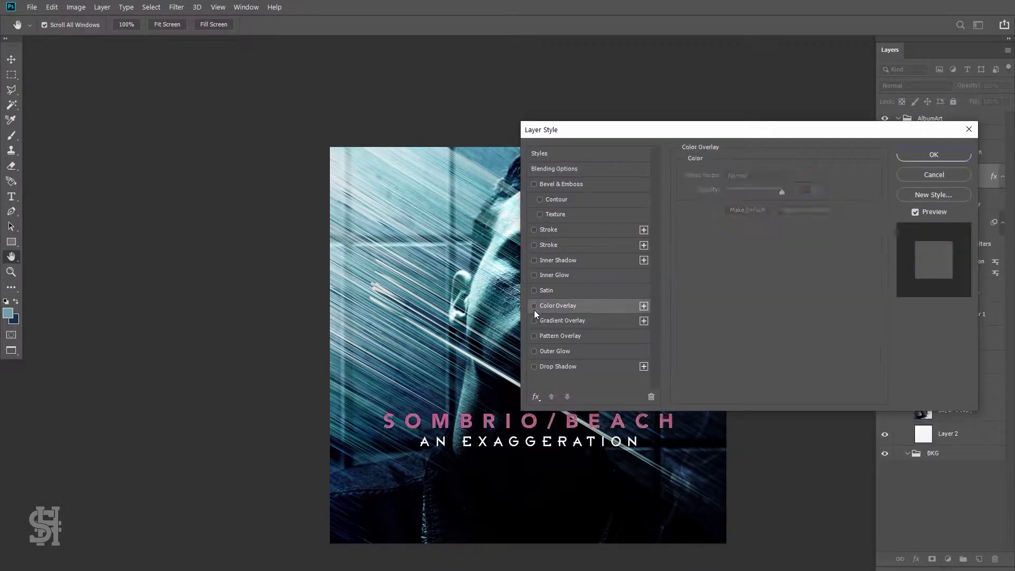
left_click(770, 190)
left_click(702, 213)
left_click_drag(746, 365, 676, 364)
double_click(676, 364)
left_click(760, 197)
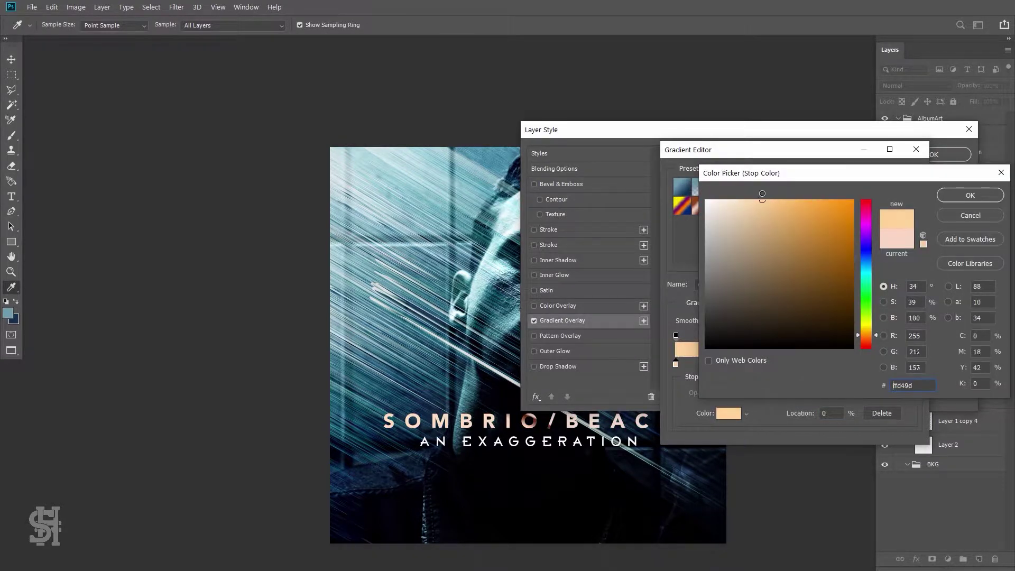
left_click(912, 199)
Step: Set the end stop to a tan sampled from the artwork and apply the overlay
left_click_drag(872, 364, 911, 365)
double_click(911, 364)
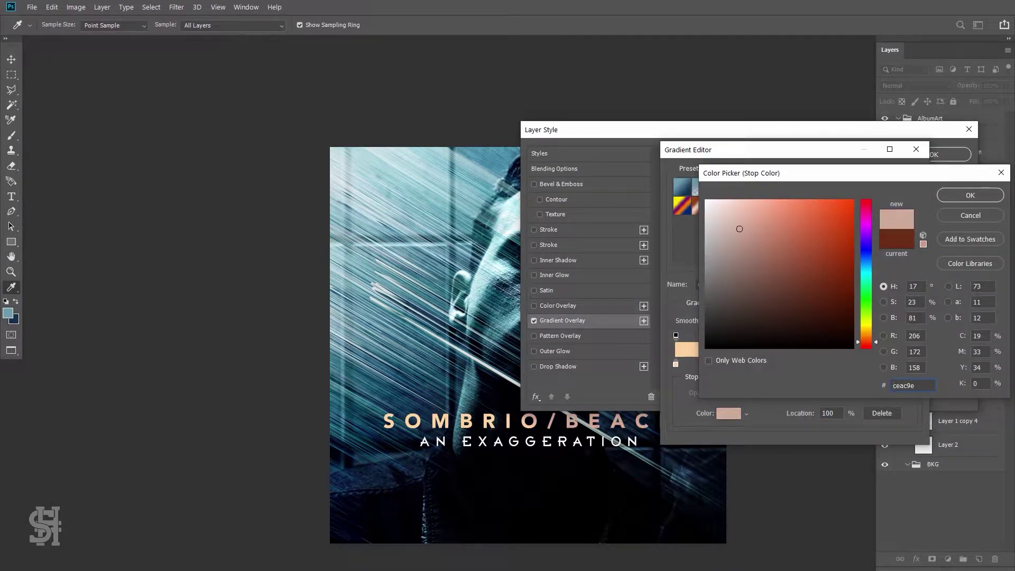
left_click(529, 411)
left_click_drag(528, 418, 640, 421)
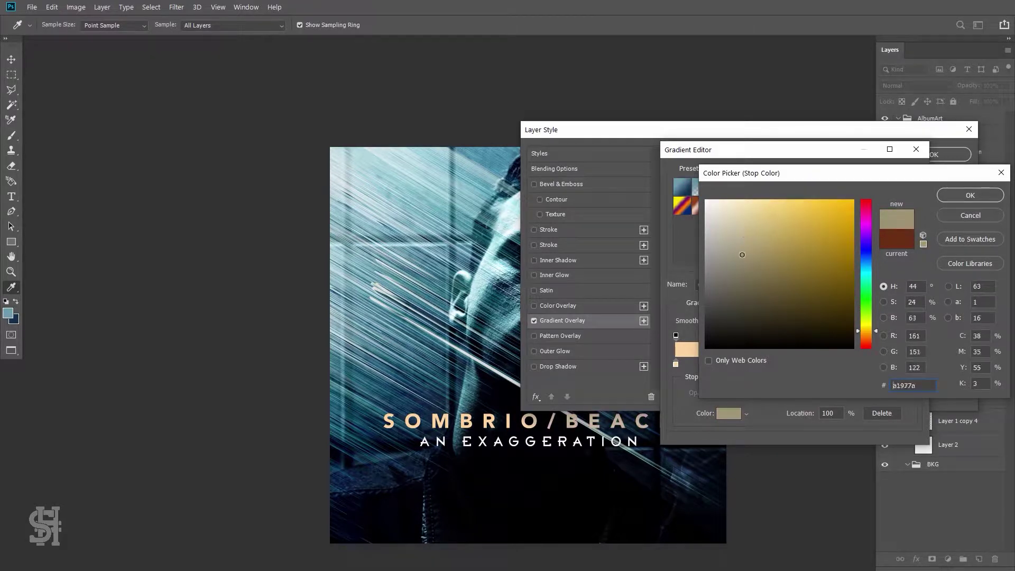
left_click(970, 195)
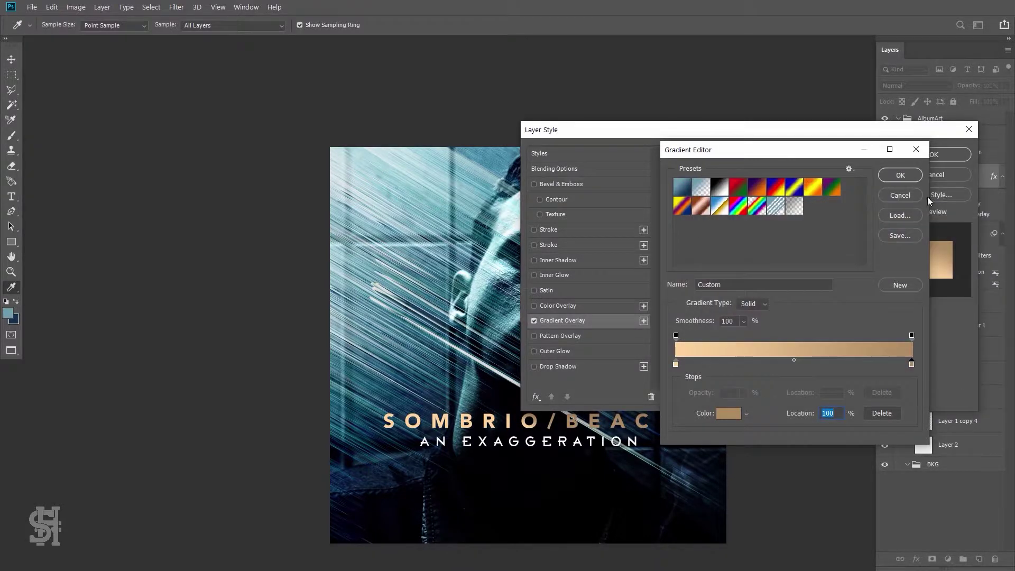
left_click(901, 175)
left_click_drag(771, 130, 692, 53)
left_click(853, 66)
Step: Change the SOMBRIO/BEACH title font to GREY, then move it up above the subtitle
double_click(924, 176)
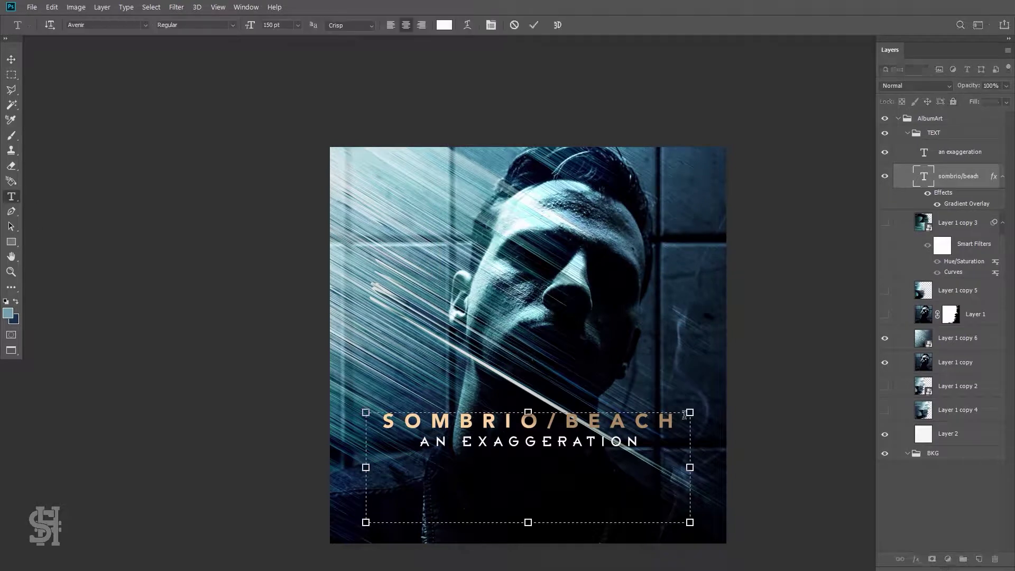
left_click(145, 25)
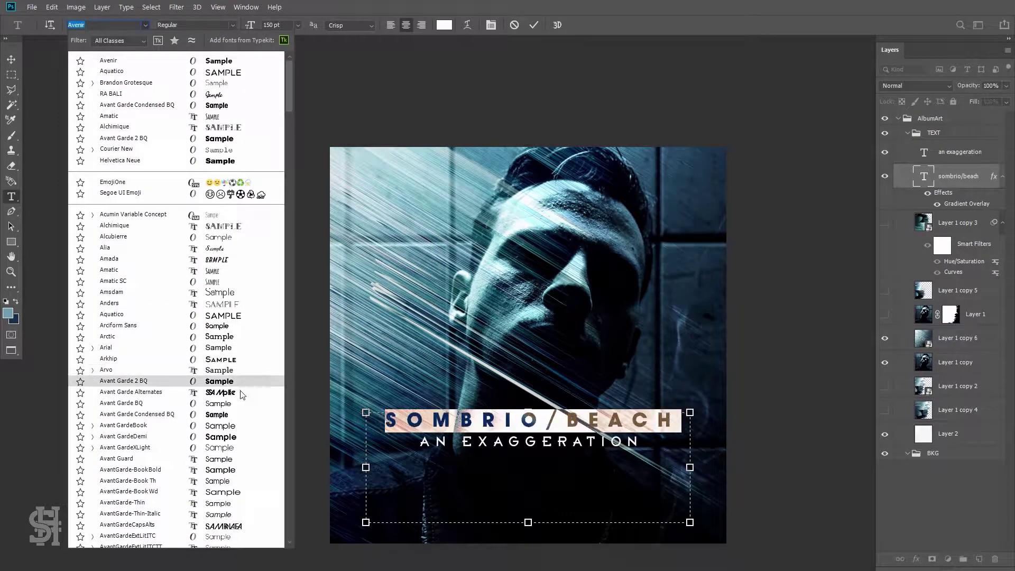
scroll(232, 354, "down", 10)
scroll(228, 346, "down", 10)
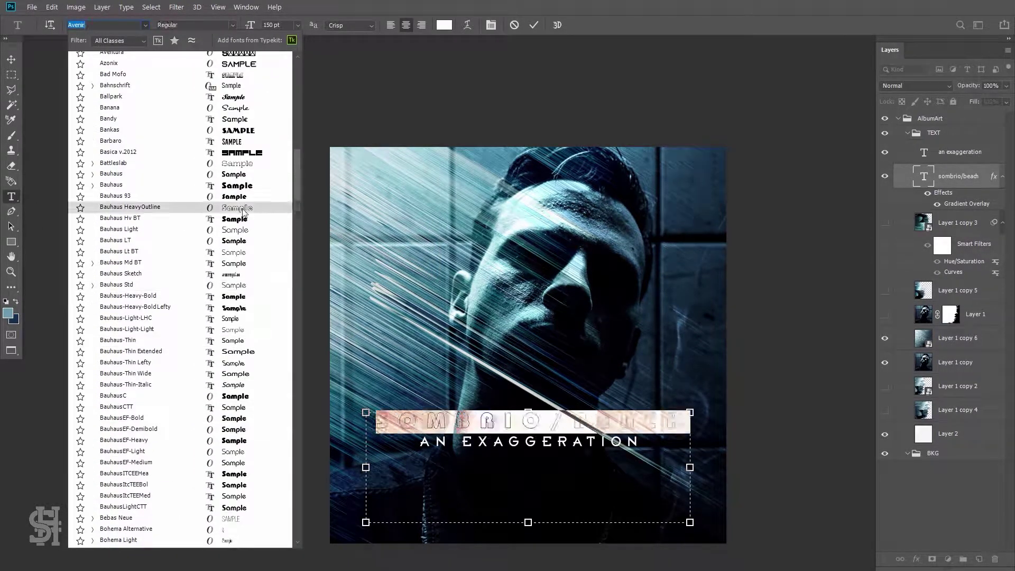
left_click(111, 141)
left_click(145, 24)
left_click_drag(298, 175, 305, 306)
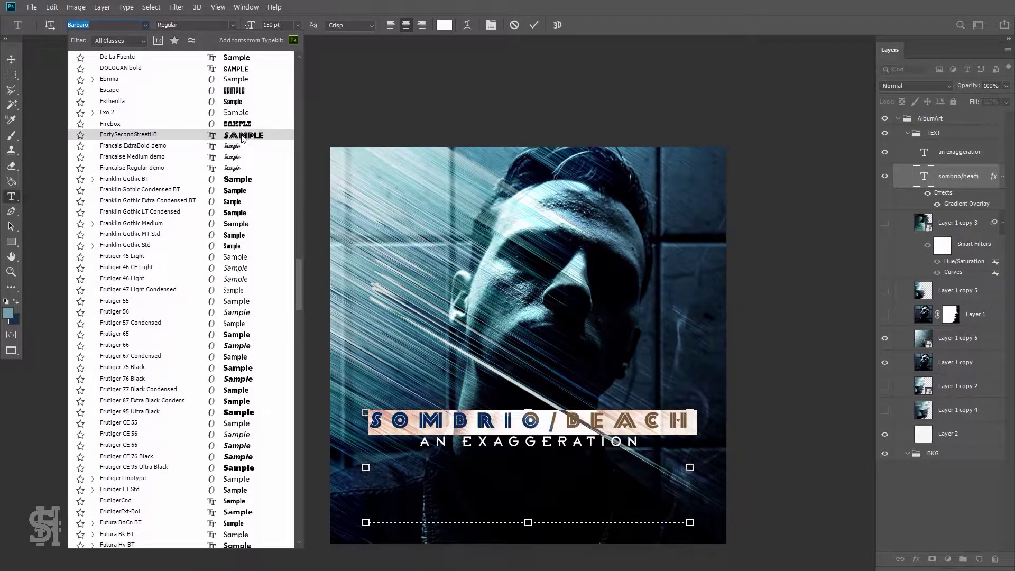
scroll(246, 359, "down", 7)
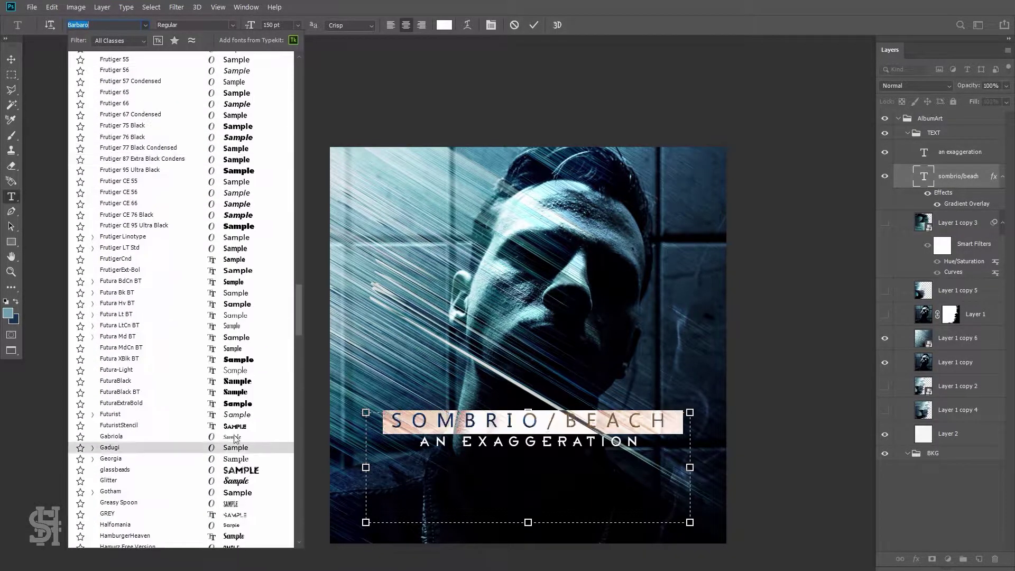
left_click(235, 514)
key("ctrl+Return")
key("v")
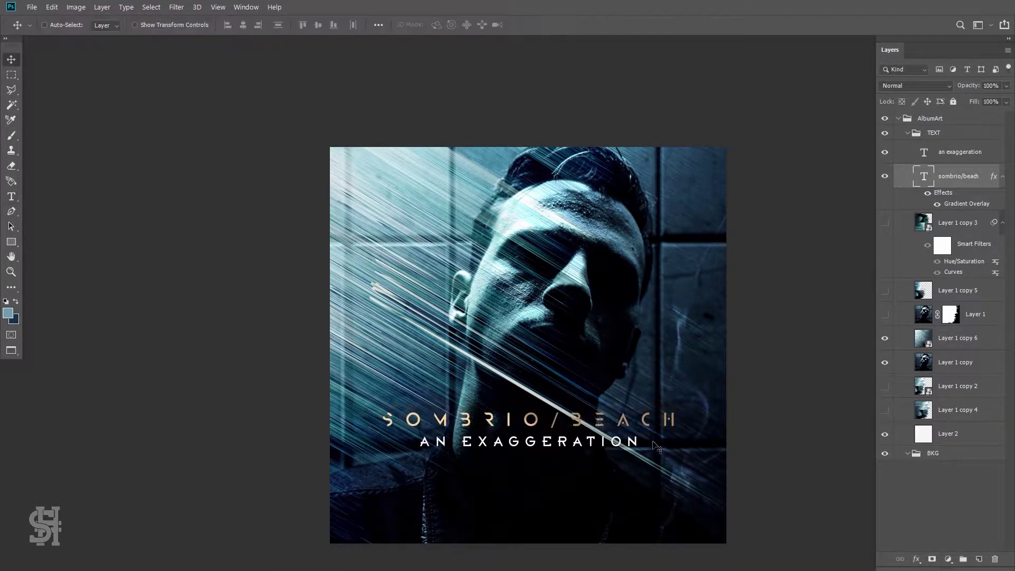
left_click_drag(604, 420, 601, 390)
Step: Set the AN EXAGGERATION subtitle to Avant Garde BQ with 1200 tracking
left_click(960, 152)
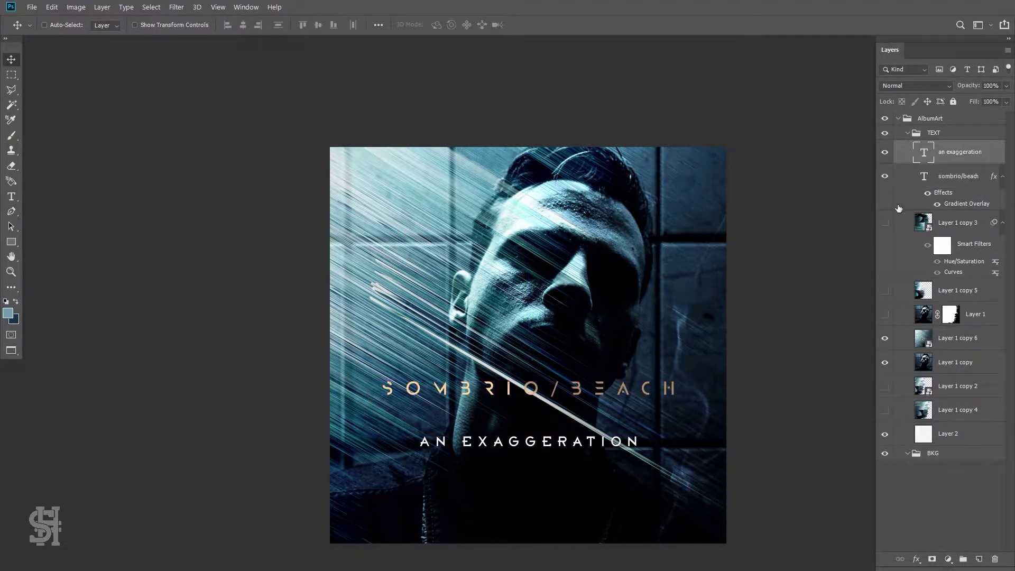
double_click(973, 152)
key("Escape")
double_click(924, 152)
left_click(146, 25)
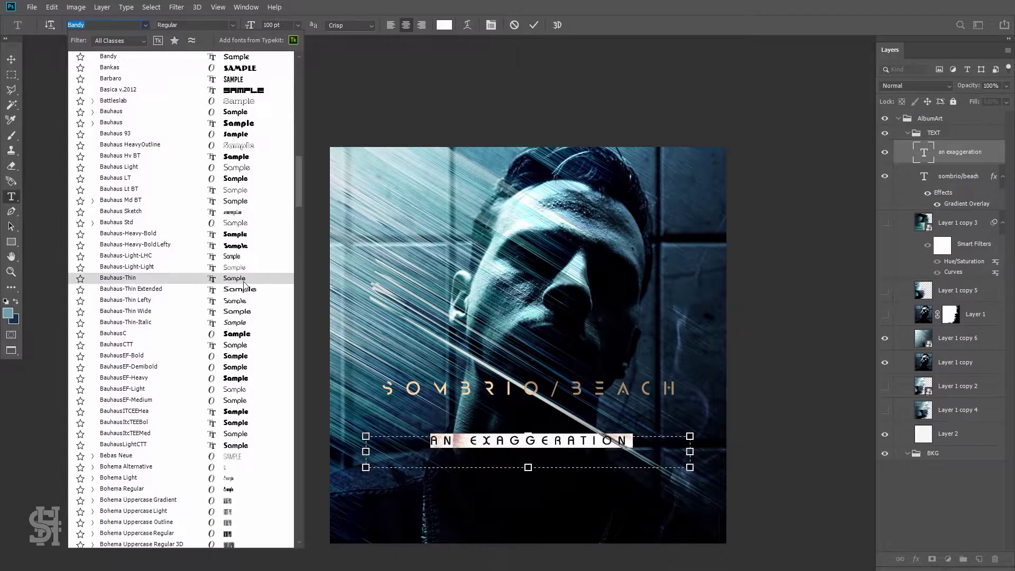
left_click(118, 277)
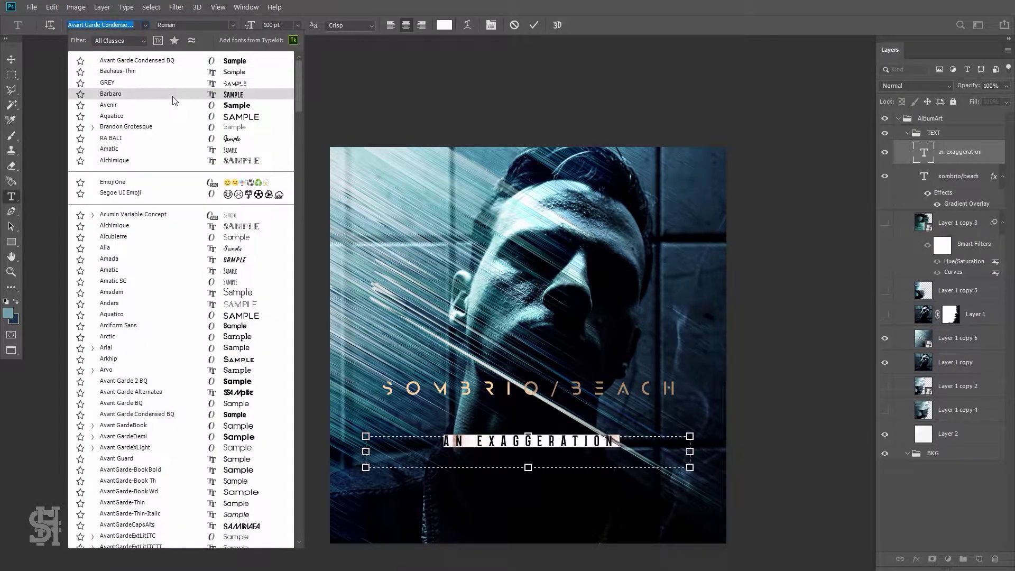
left_click(192, 404)
left_click(246, 6)
left_click(261, 143)
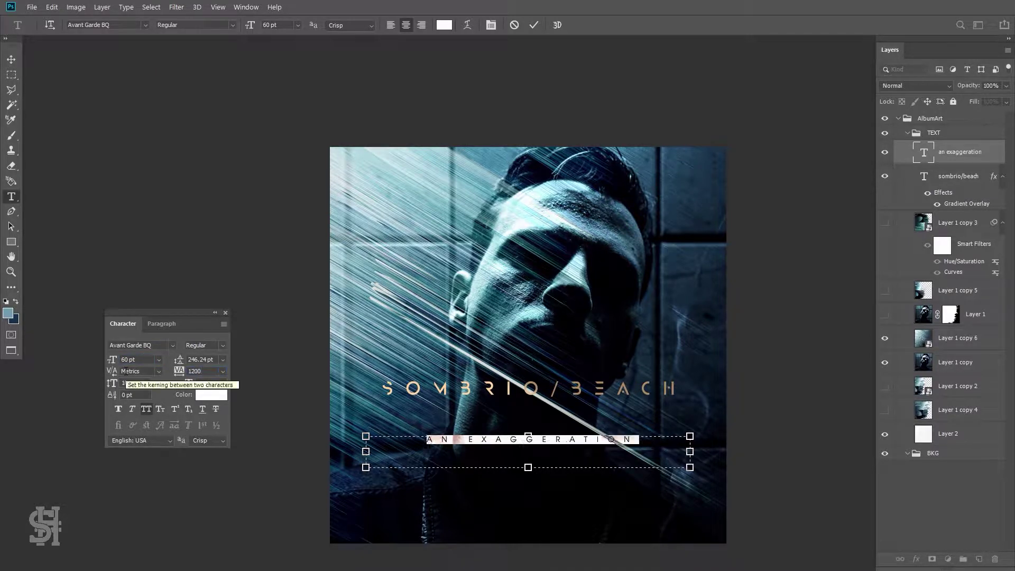
Step: Move both title lines down the cover and resize the subtitle
left_click_drag(616, 442, 617, 491)
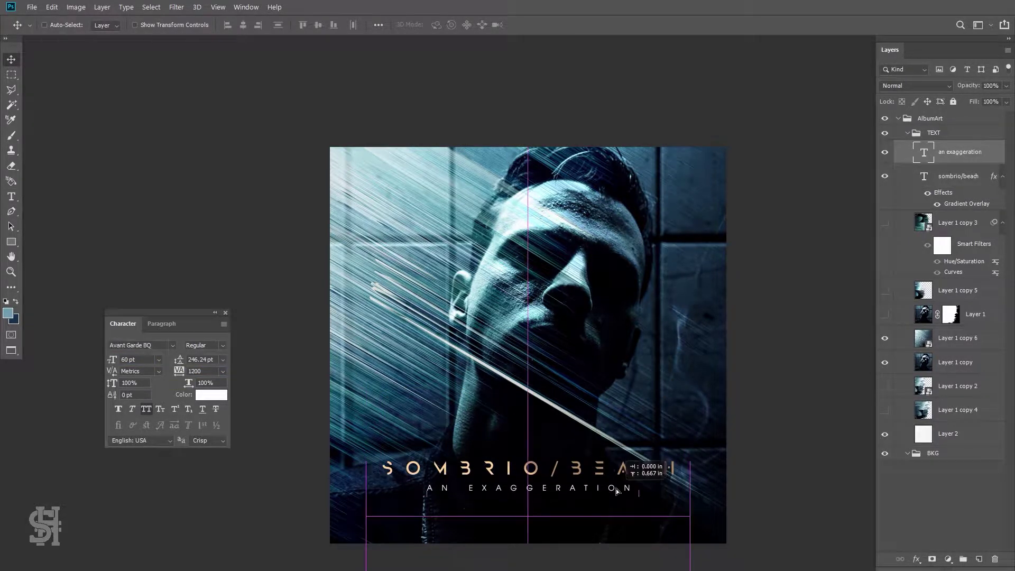
key("alt+bracketleft")
scroll(616, 491, "up", 1, "alt")
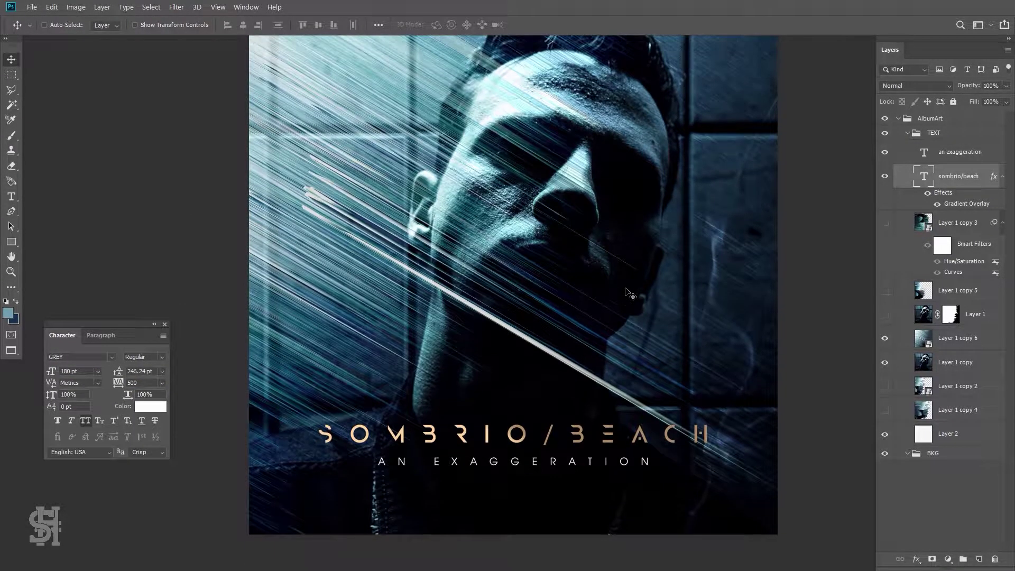
key("ctrl+minus")
key("alt+bracketright")
key("ctrl+t")
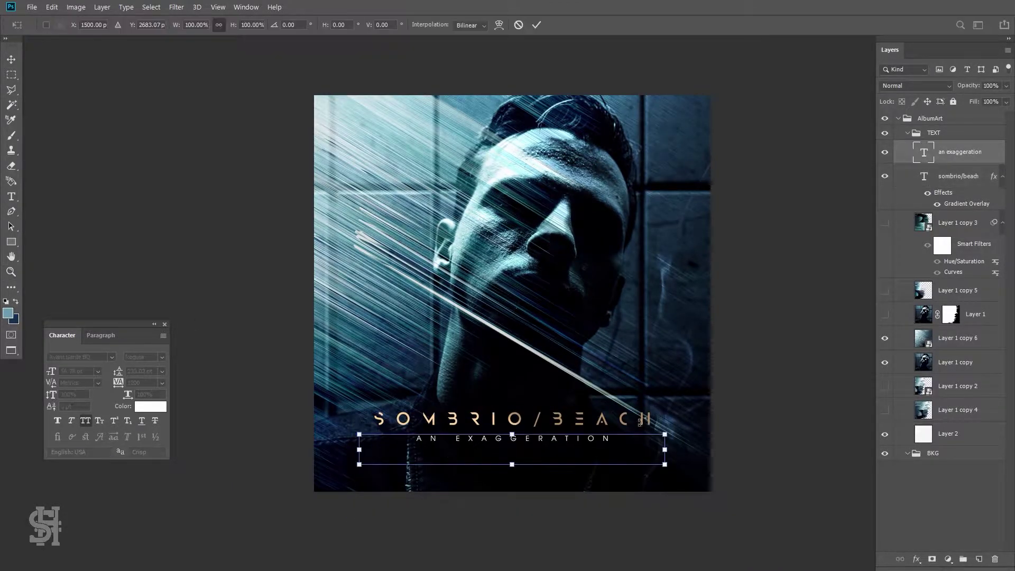
double_click(535, 439)
left_click(535, 438)
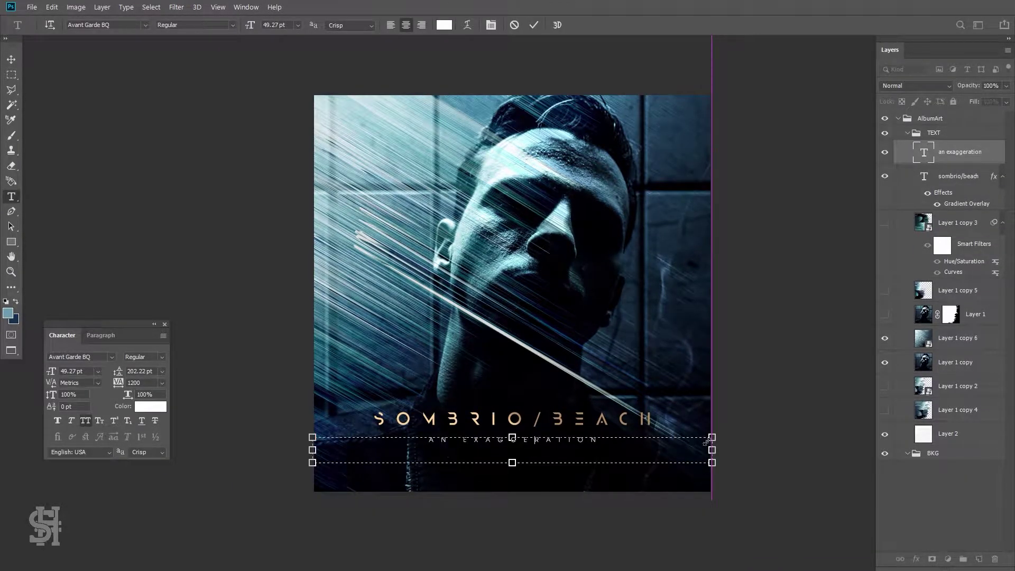
key("ctrl+Return")
Step: Add a new layer with an 80 px white inside stroke around the whole canvas
key("v")
key("ctrl+shift+alt+n")
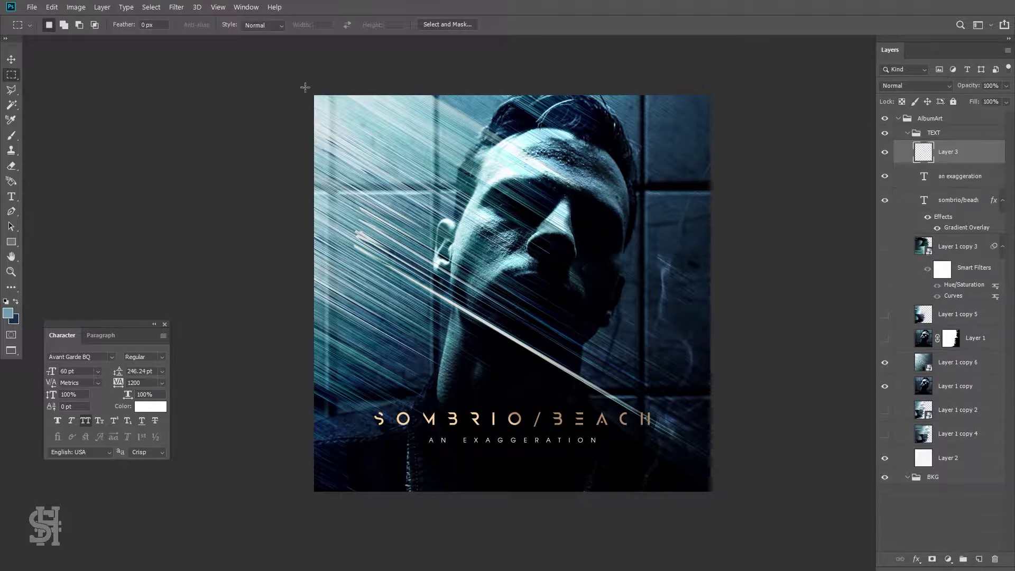
key("ctrl+a")
left_click(52, 7)
left_click(68, 188)
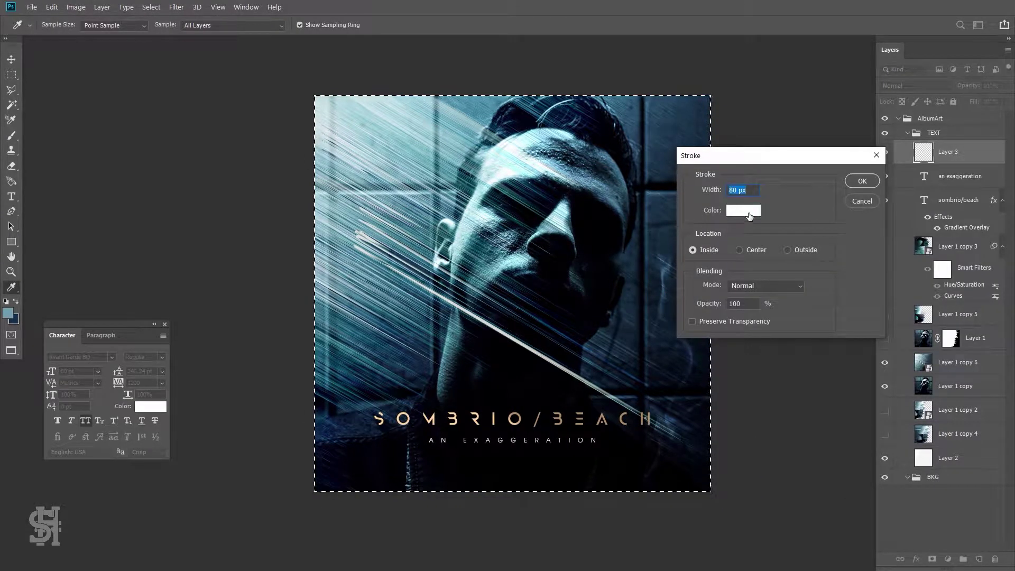
key("Return")
key("ctrl+d")
Step: Paste the gold gradient layer style onto the border and fit the cover on screen
key("m")
right_click(978, 152)
left_click(862, 331)
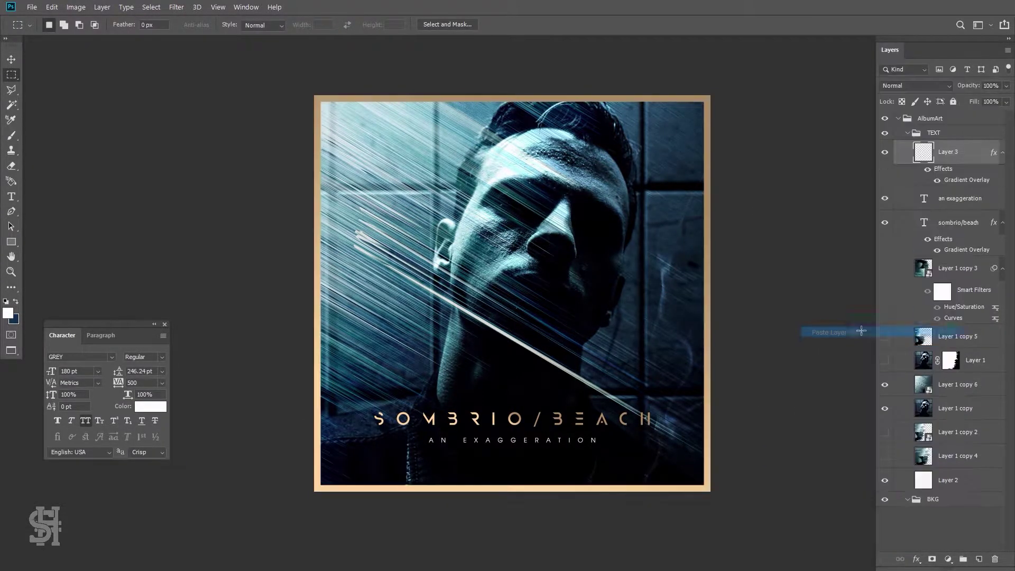
left_click(165, 324)
key("ctrl+0")
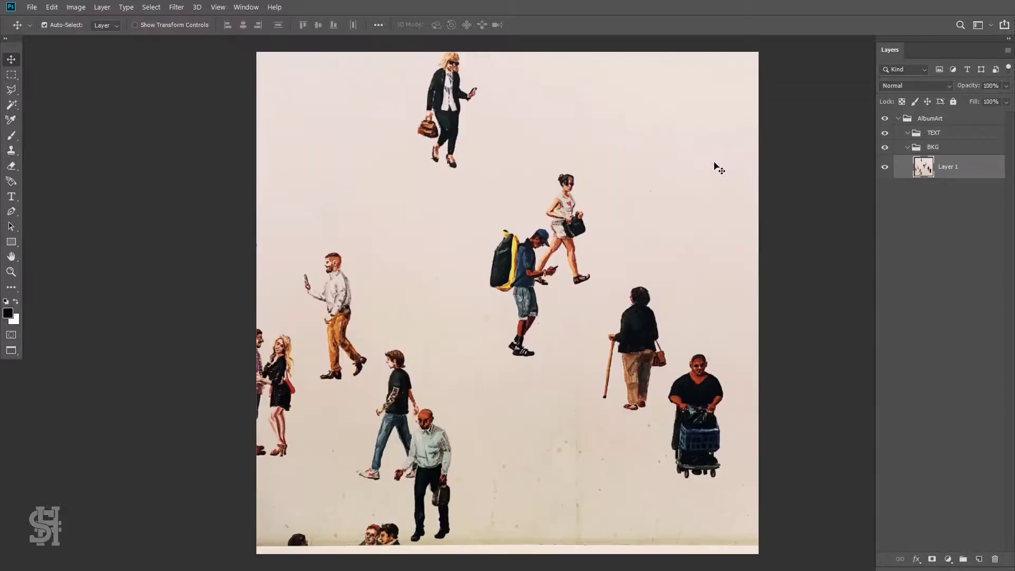
Step: Scale the walking-people background up to about 102%
key("z")
left_click(504, 291, "alt")
key("ctrl+t")
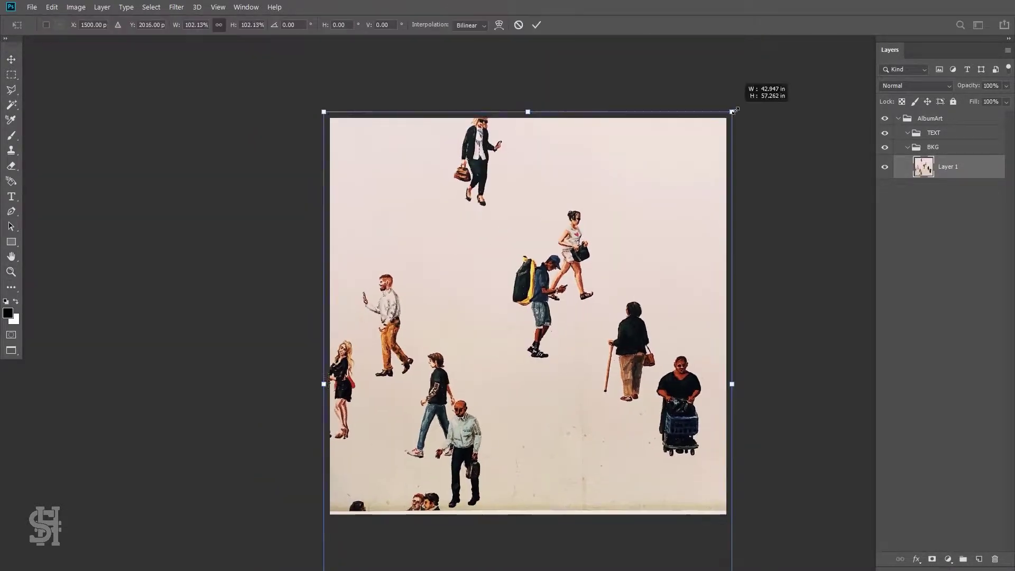
left_click_drag(739, 353, 728, 233)
key("Return")
left_click(176, 7)
Step: In Camera Raw, set Texture +18, Clarity +26 and Temperature +18
left_click(211, 73)
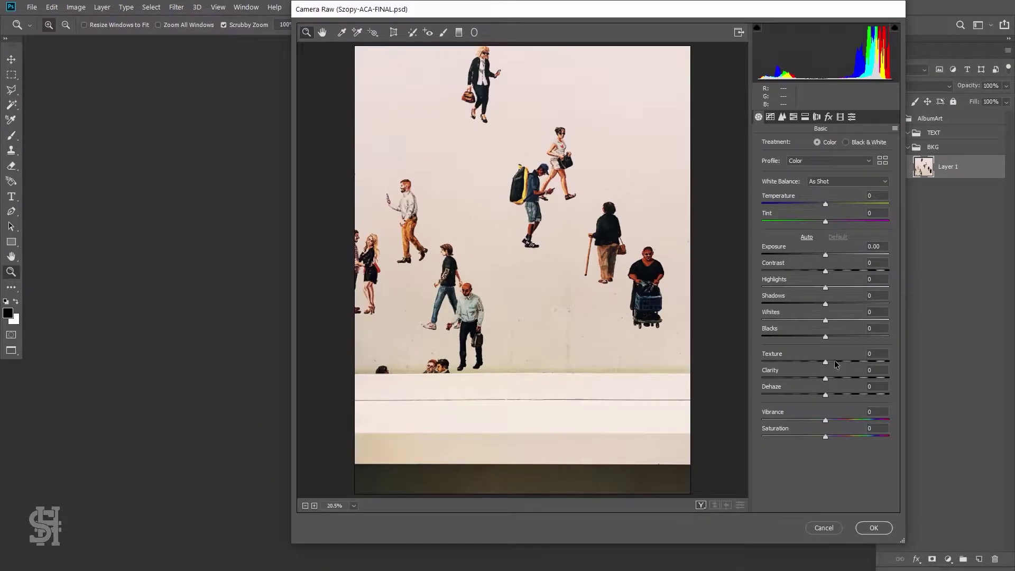
left_click_drag(825, 362, 838, 362)
left_click_drag(825, 378, 842, 372)
left_click_drag(825, 203, 837, 204)
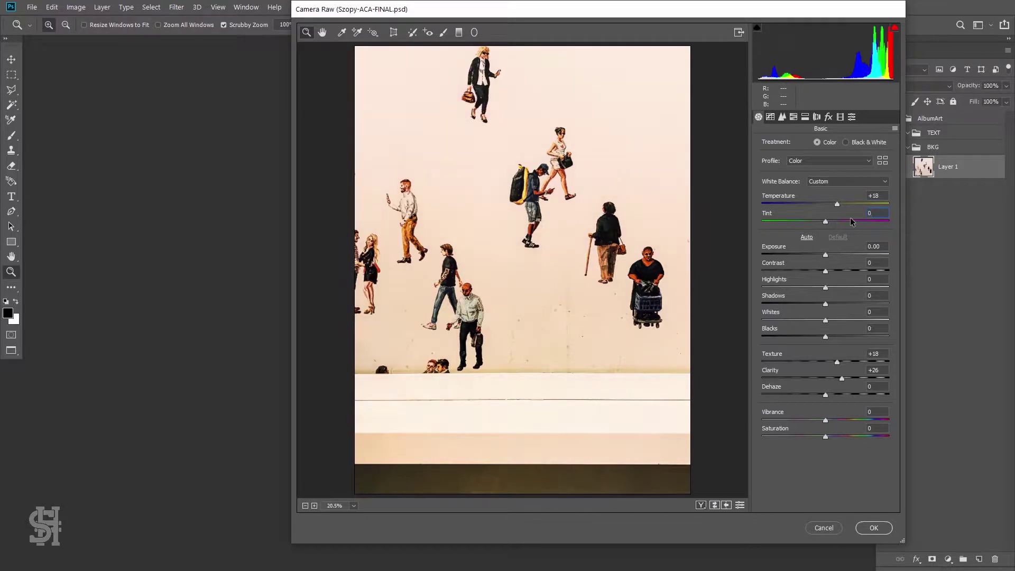
key("Return")
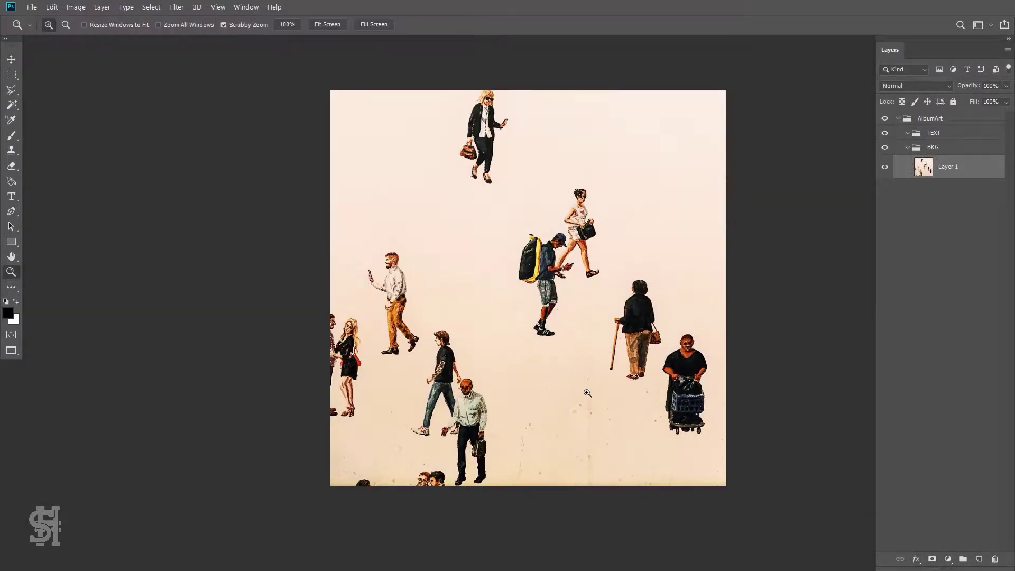
Step: Duplicate the graded background layer
key("m")
key("ctrl+a")
key("ctrl+d")
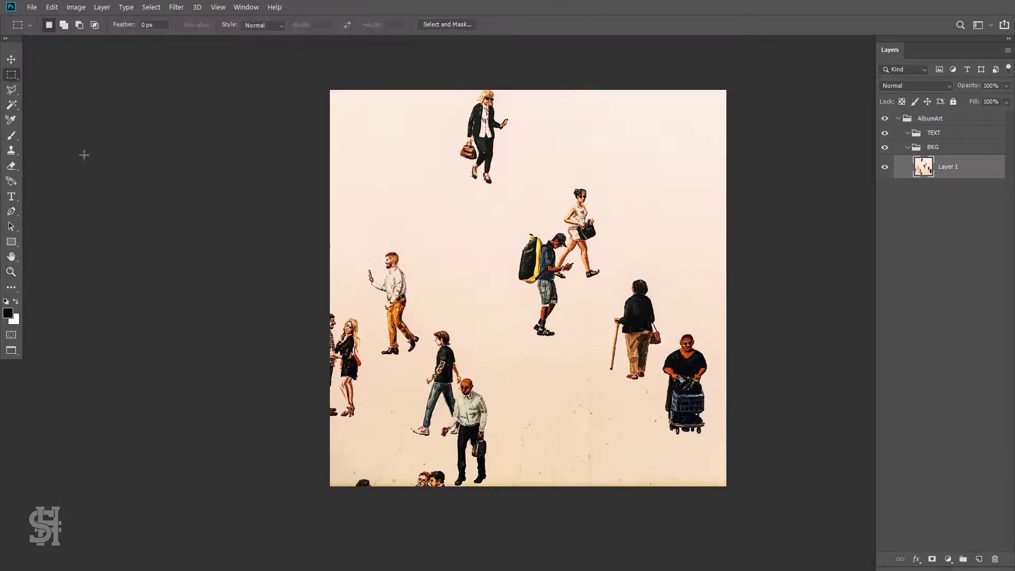
right_click(971, 164)
key("Return")
Step: Add the SZOPY title text and move it down among the walkers
key("t")
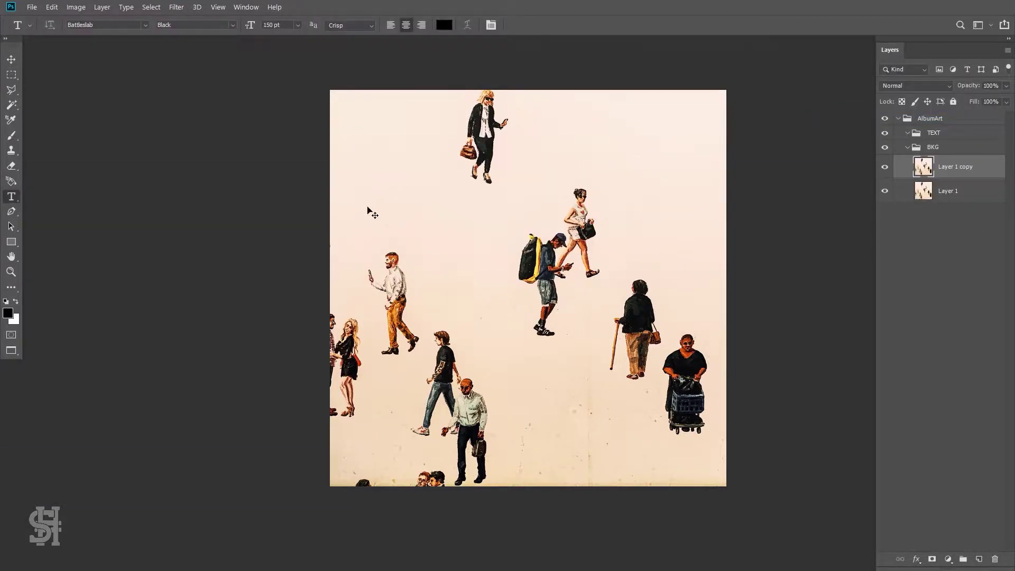
left_click_drag(367, 205, 690, 263)
type("sz")
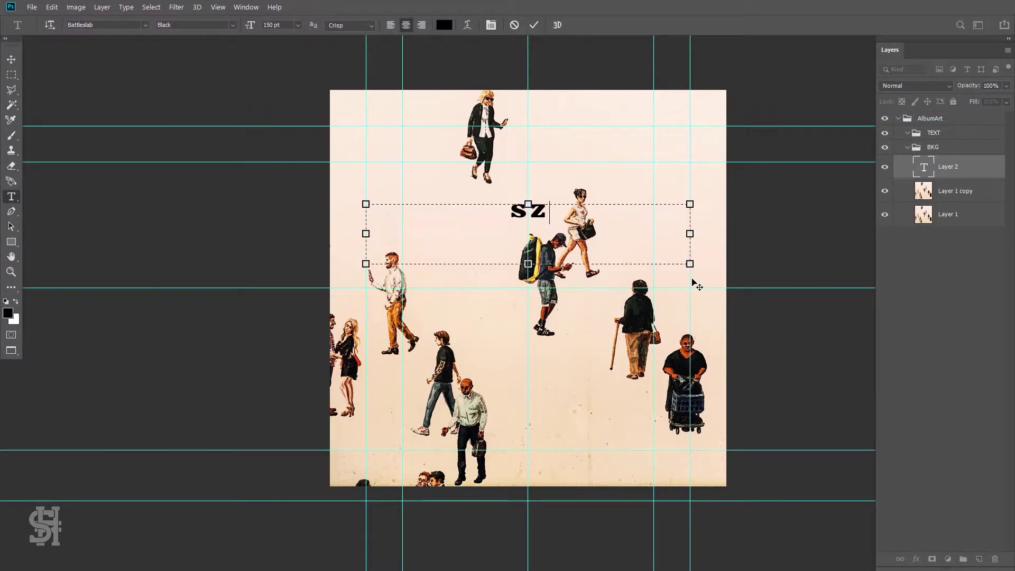
key("ctrl+Return")
key("v")
left_click_drag(529, 212, 529, 361)
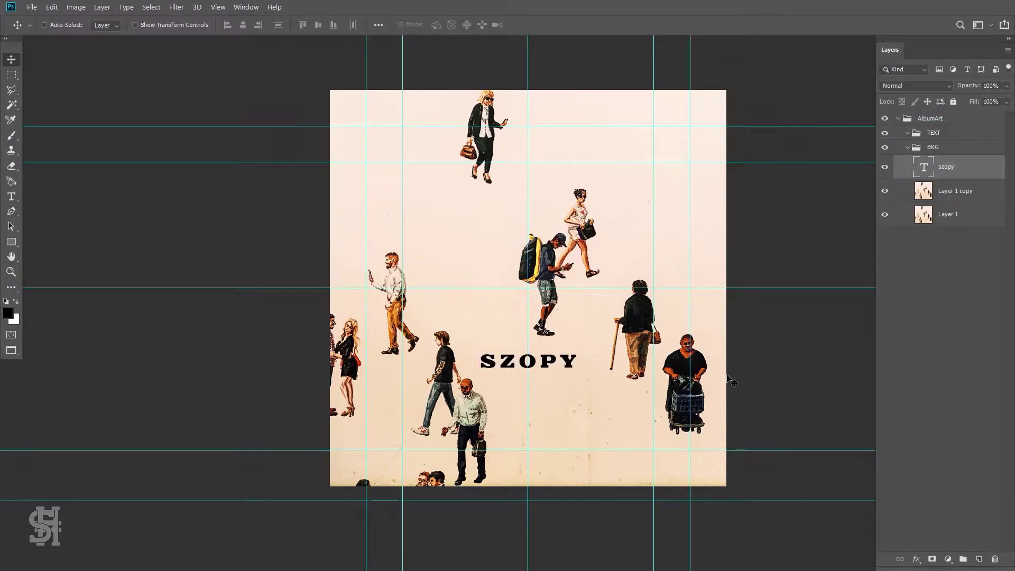
Step: Duplicate the SZOPY layer and retype it as DON'T KNOW IT AT THE TIME beneath
right_click(987, 166)
left_click(872, 79)
key("Return")
key("t")
left_click(529, 384)
key("ctrl+a")
type("D")
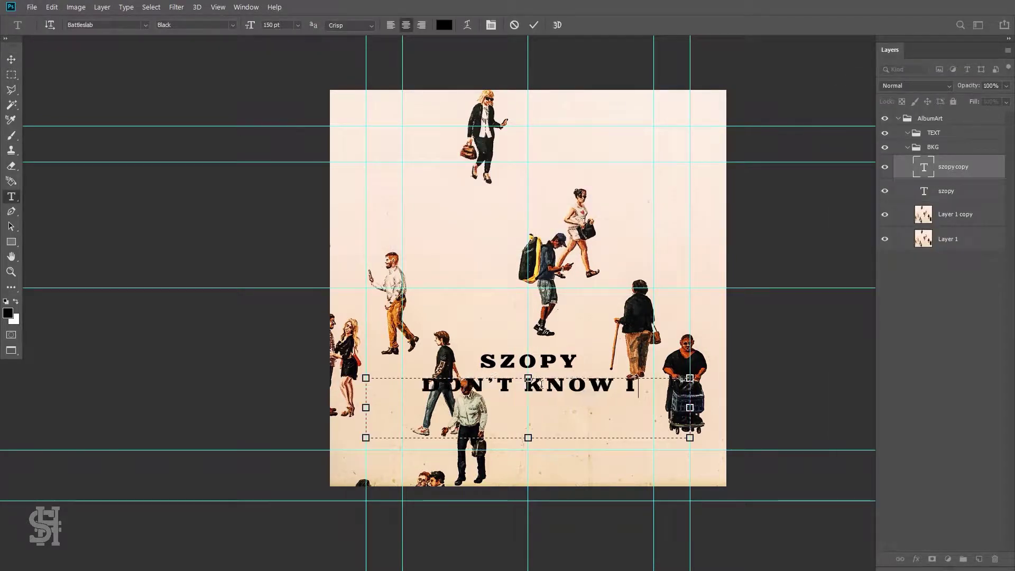
key("ctrl+Return")
key("v")
key("ctrl+plus")
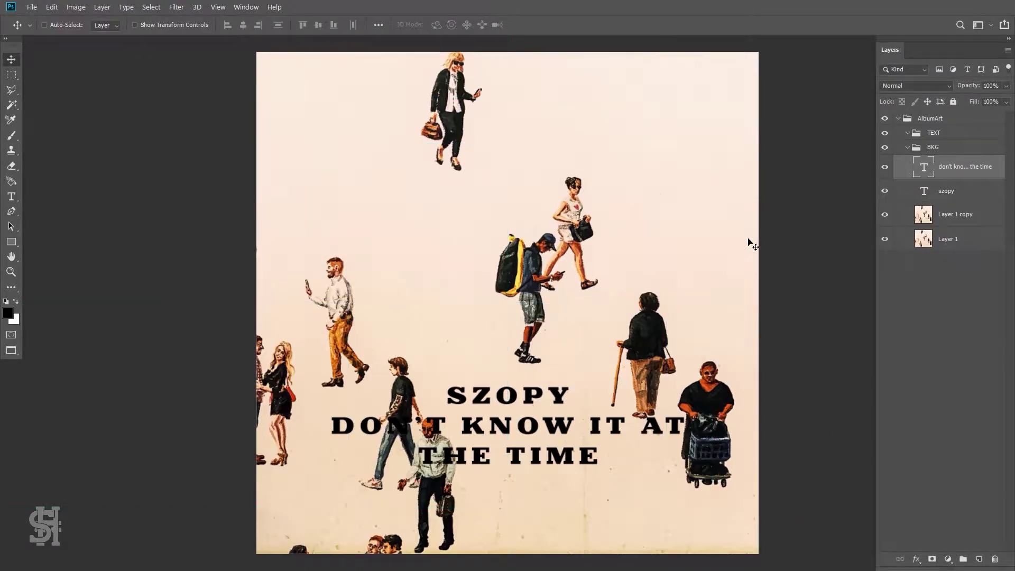
left_click(911, 220)
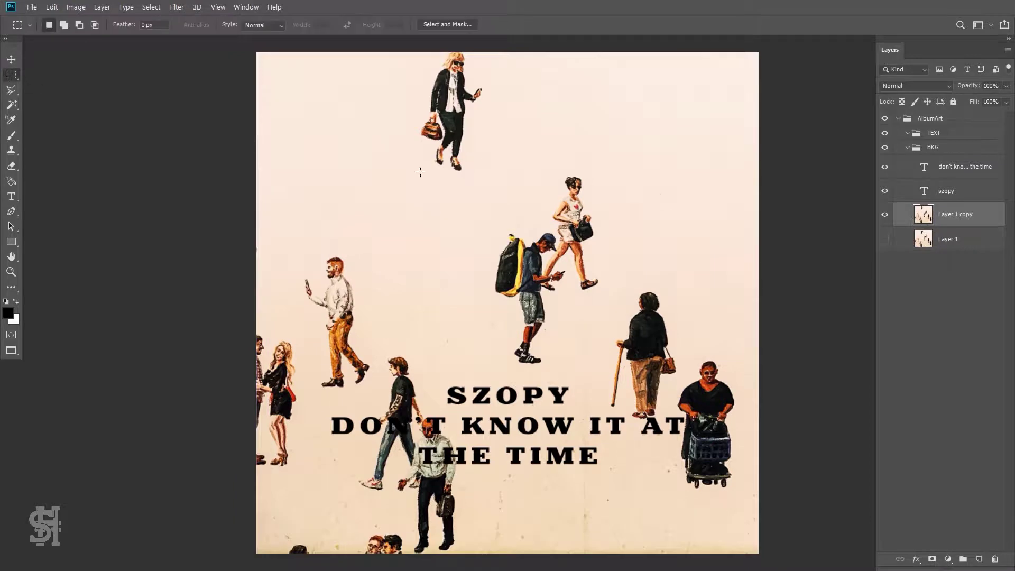
Step: Cut the top woman onto her own layer and move her to the upper left
scroll(422, 180, "up", 2)
left_click_drag(416, 91, 492, 210)
key("ctrl+shift+j")
key("v")
mouse_move(453, 110)
left_mouse_down()
mouse_move(403, 208)
mouse_move(334, 135)
left_mouse_up()
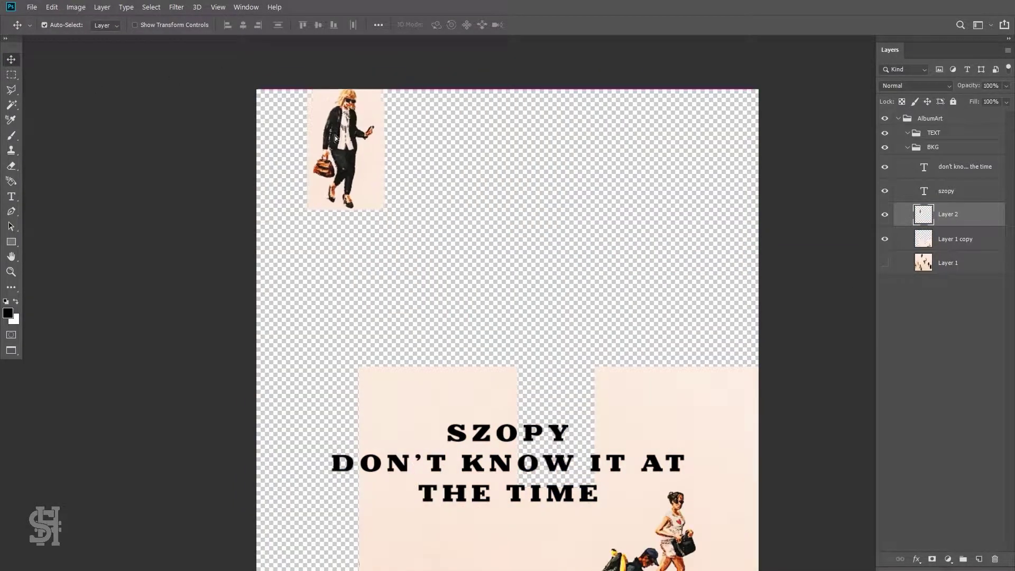
left_click_drag(476, 318, 452, 259)
Step: Cut the two walkers and the cane woman onto separate layers and reposition them
left_click(513, 171)
key("ctrl+shift+j")
key("v")
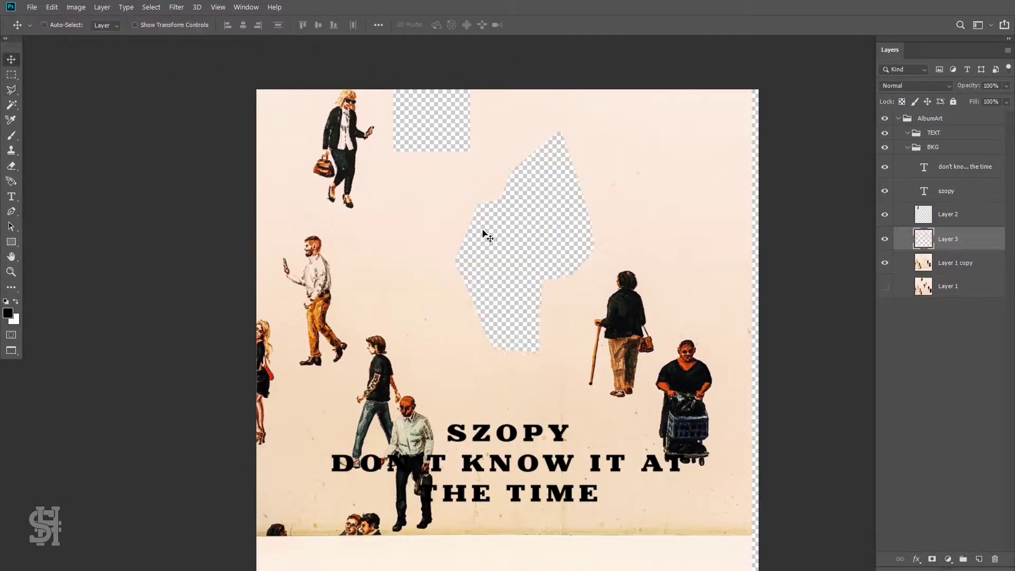
left_click_drag(696, 282, 683, 247)
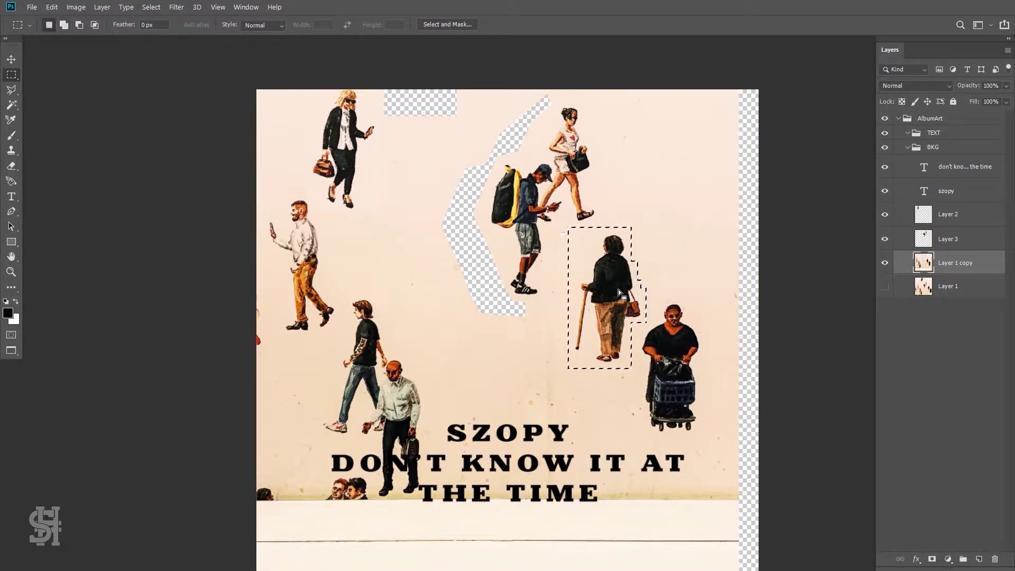
key("ctrl+shift+j")
left_click_drag(620, 293, 670, 192)
left_click_drag(649, 304, 630, 312)
Step: Cut the cart man onto a layer, shift him right, and group the figure layers
key("ctrl+shift+j")
key("v")
left_click_drag(675, 436, 703, 430)
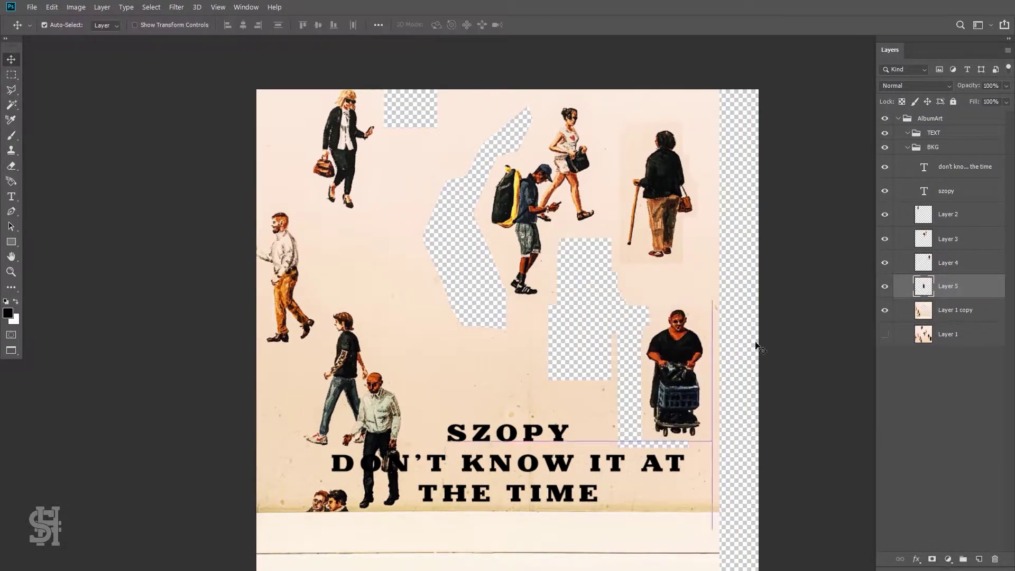
left_click(951, 214)
left_click(952, 286, "shift")
key("ctrl+g")
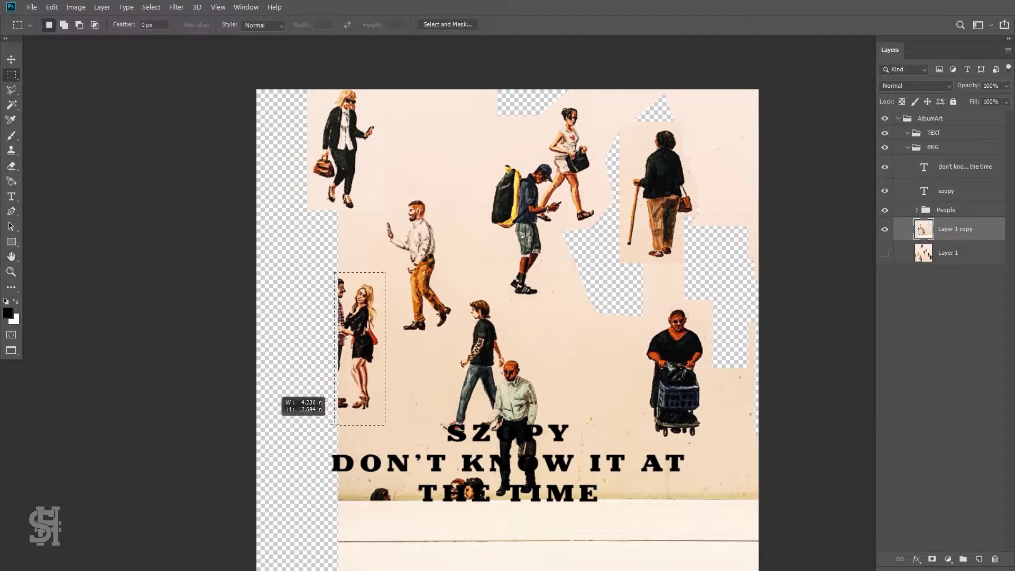
Step: Cut the couple and the yellow-trousers man onto layers and move them left
key("ctrl+shift+j")
key("v")
left_click_drag(359, 344, 280, 434)
scroll(508, 318, "down", 1)
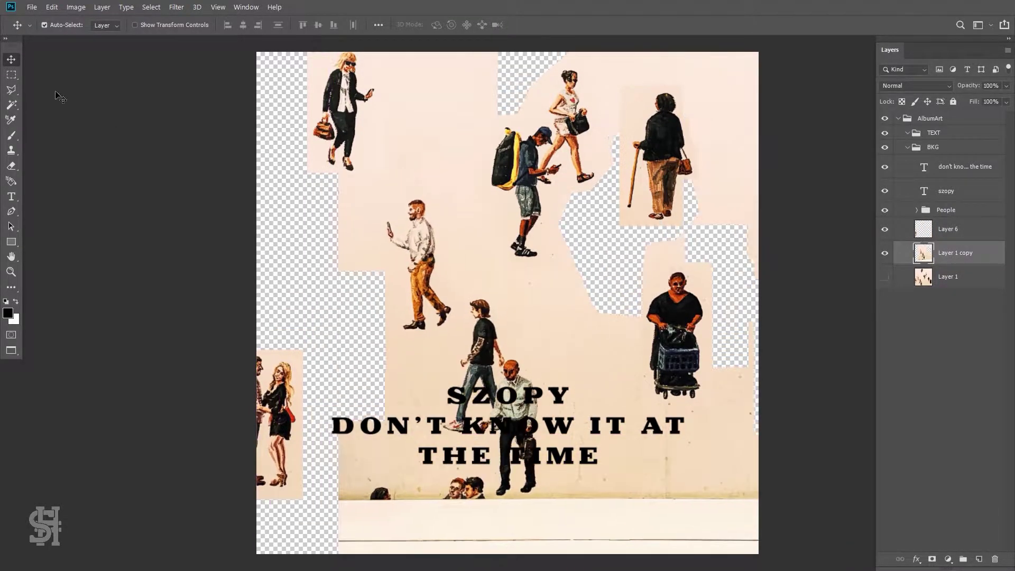
key("ctrl+shift+j")
key("v")
left_click_drag(418, 264, 352, 291)
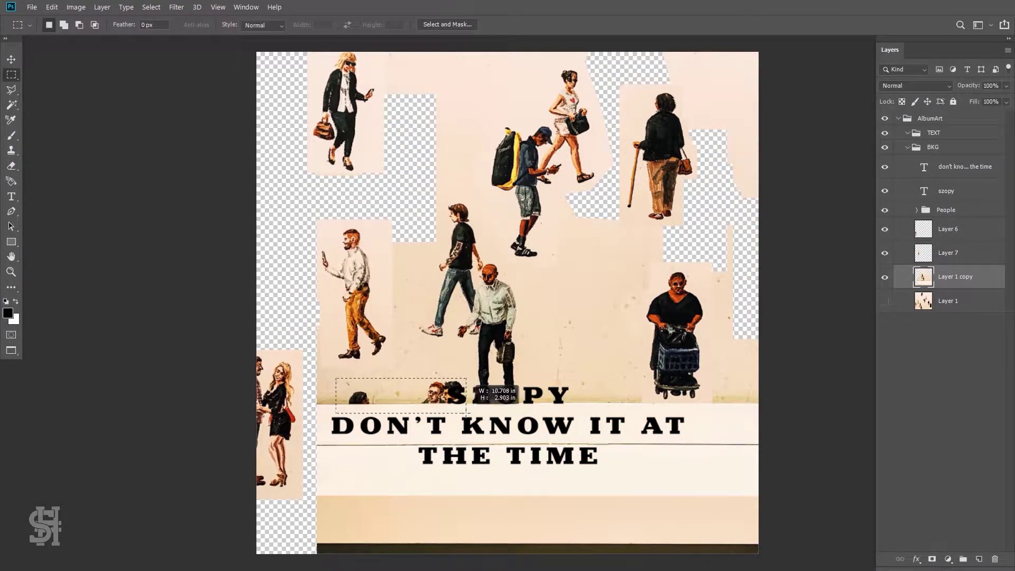
Step: Cut the strip of heads onto its own layer and slide it along the bottom
key("ctrl+shift+j")
left_click_drag(466, 413, 425, 534)
key("v")
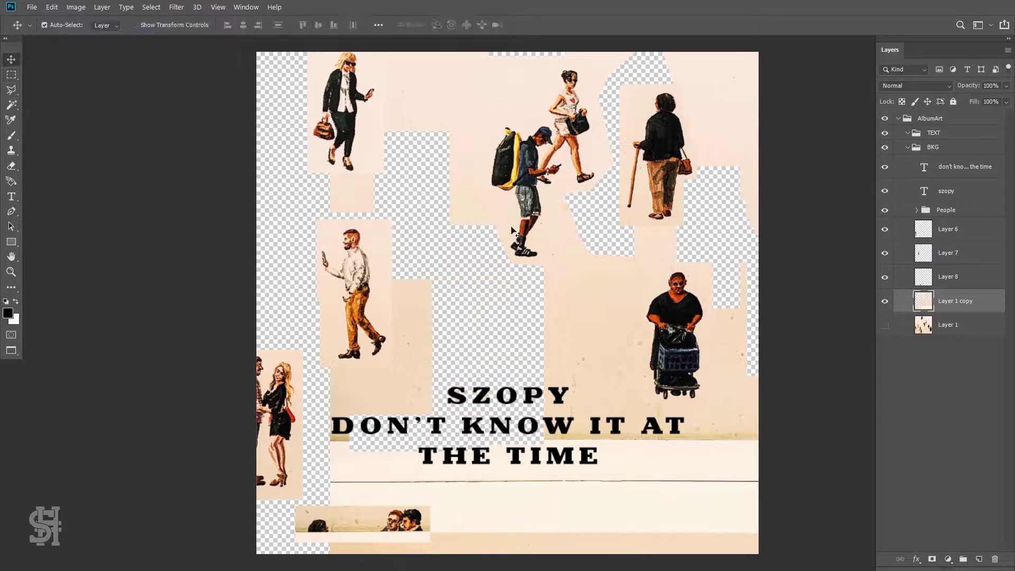
key("Delete")
left_click_drag(379, 523, 401, 522)
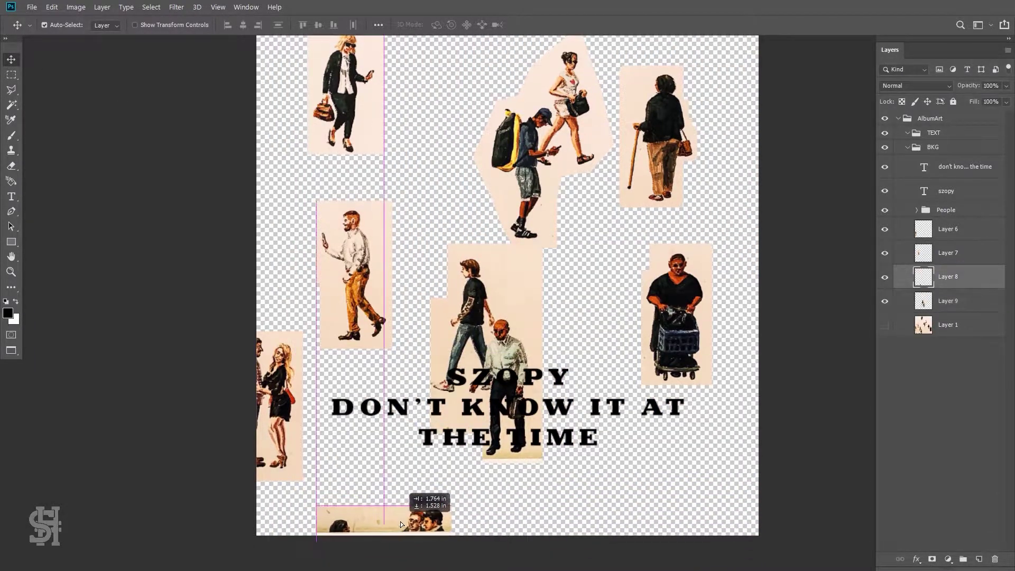
Step: Add a new layer below the figures and fill it with the sampled peach wall colour
left_click(947, 325)
key("ctrl+shift+j")
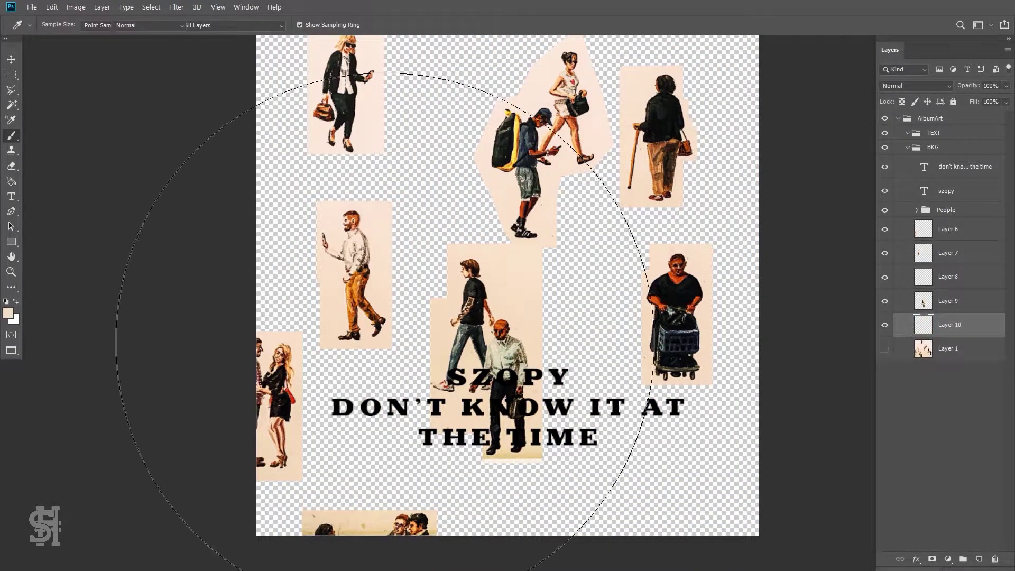
key("alt+BackSpace")
scroll(376, 50, "up", 1)
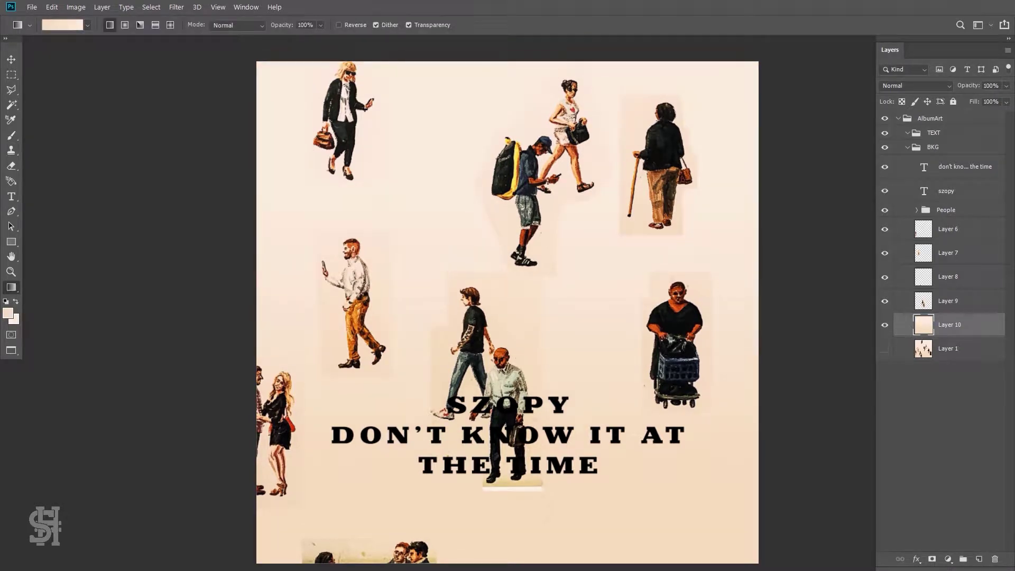
Step: View the subtitle area at 100% and set up the Eraser brush
key("z")
key("ctrl+1")
key("alt+bracketright")
key("alt+bracketright")
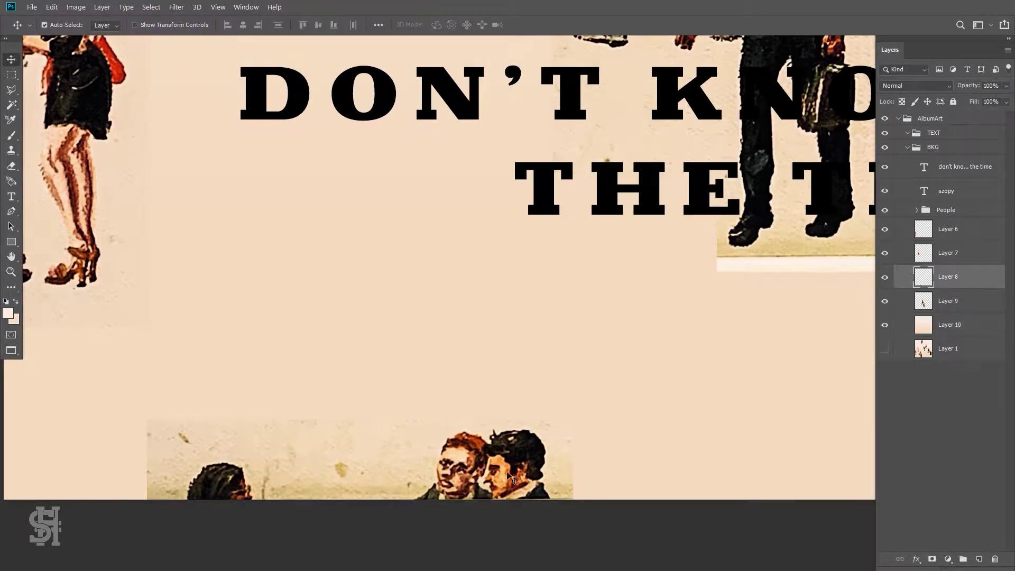
key("e")
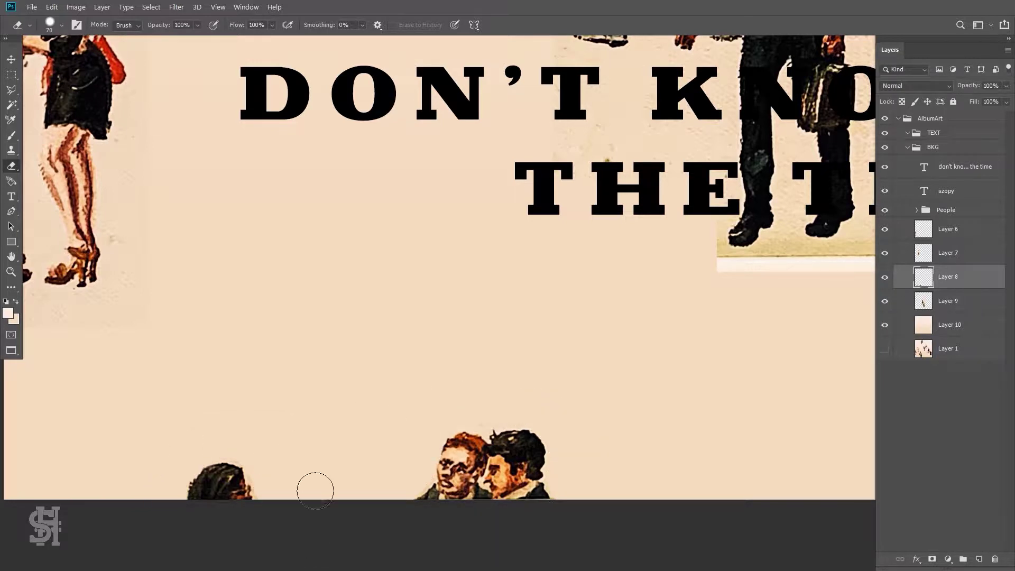
Step: Rotate the bottom heads strip (Layer 8) by about 0.7° and commit
key("ctrl+minus")
key("ctrl+t")
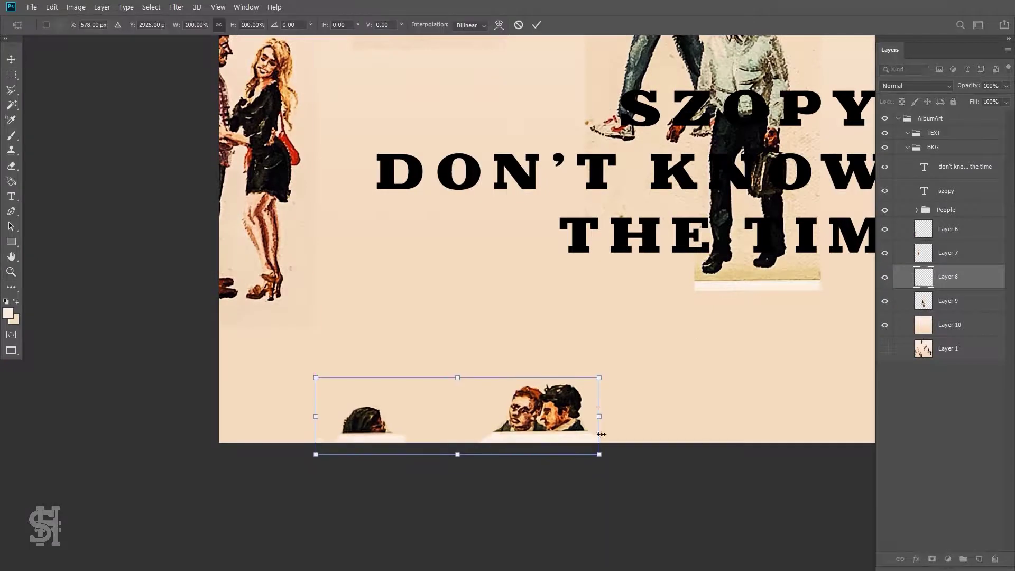
left_click_drag(637, 452, 635, 456)
key("Return")
Step: Target the couple's layer and erase its leftover wall patch edges, resizing the eraser as needed
key("v")
scroll(379, 287, "up", 3)
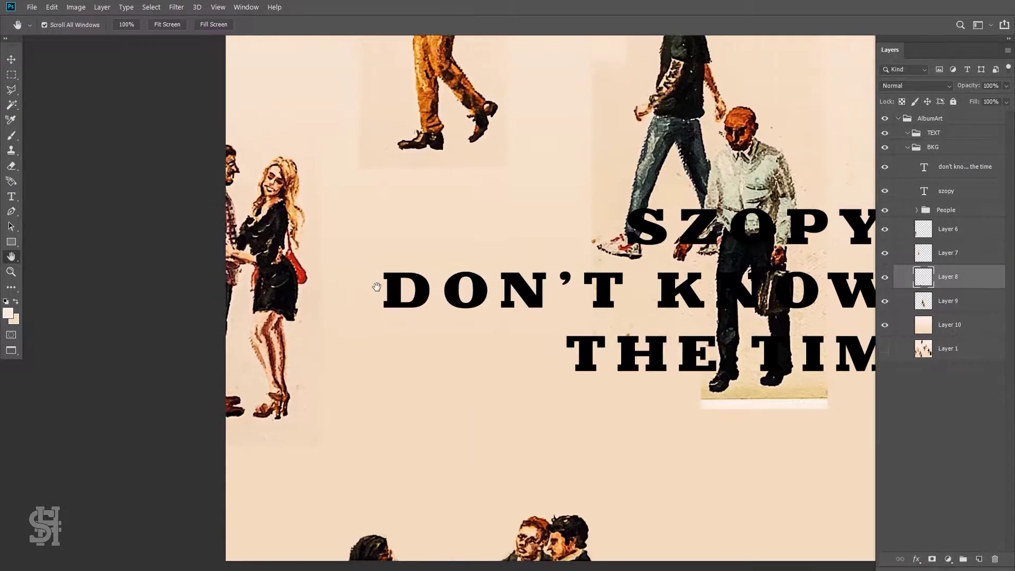
key("ctrl+plus")
left_click(333, 251)
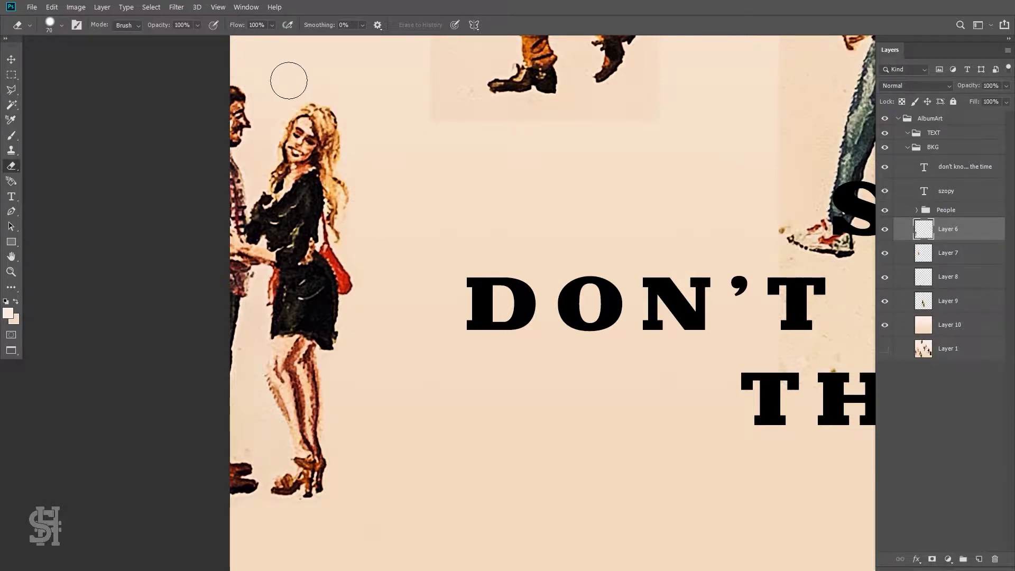
right_click(289, 81)
type("25")
key("Return")
scroll(145, 183, "up", 8)
key("alt+bracketleft")
left_click(61, 25)
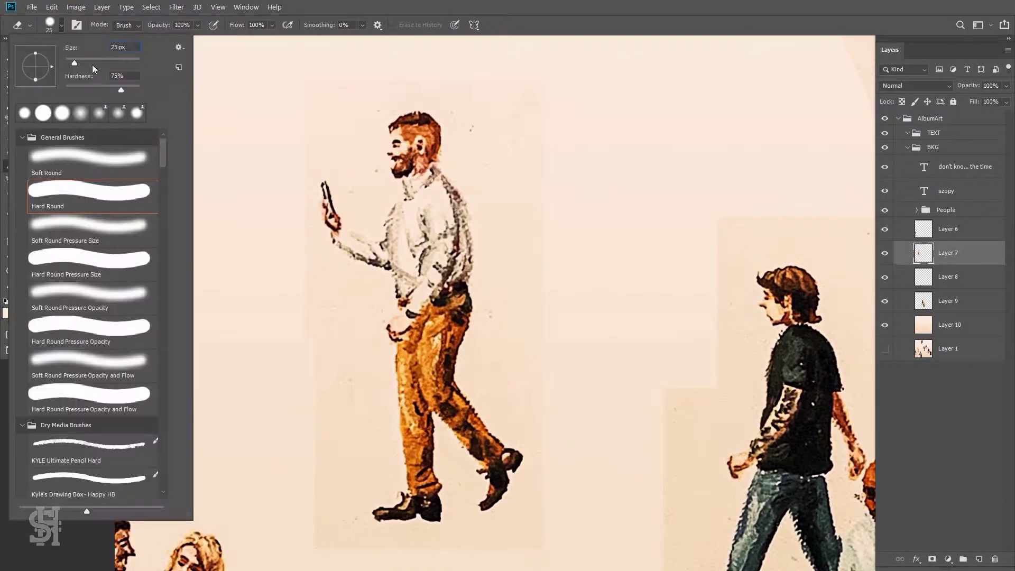
key("Return")
Step: Set the eraser to 75 px, then 47 px, and clean the phone-holding man's patch
left_click(61, 25)
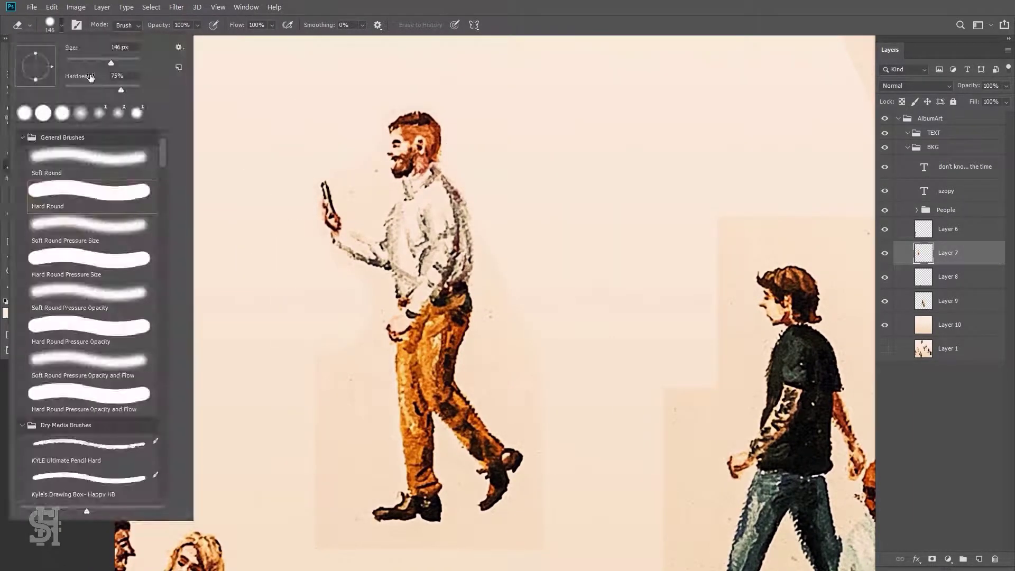
type("75")
key("Return")
scroll(518, 406, "down", 5)
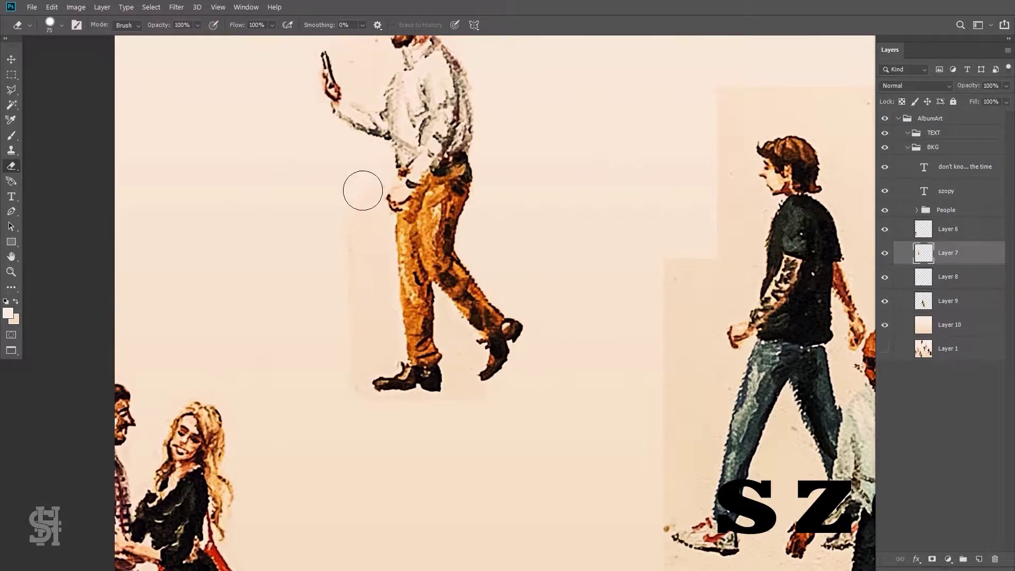
left_click(62, 25)
type("47")
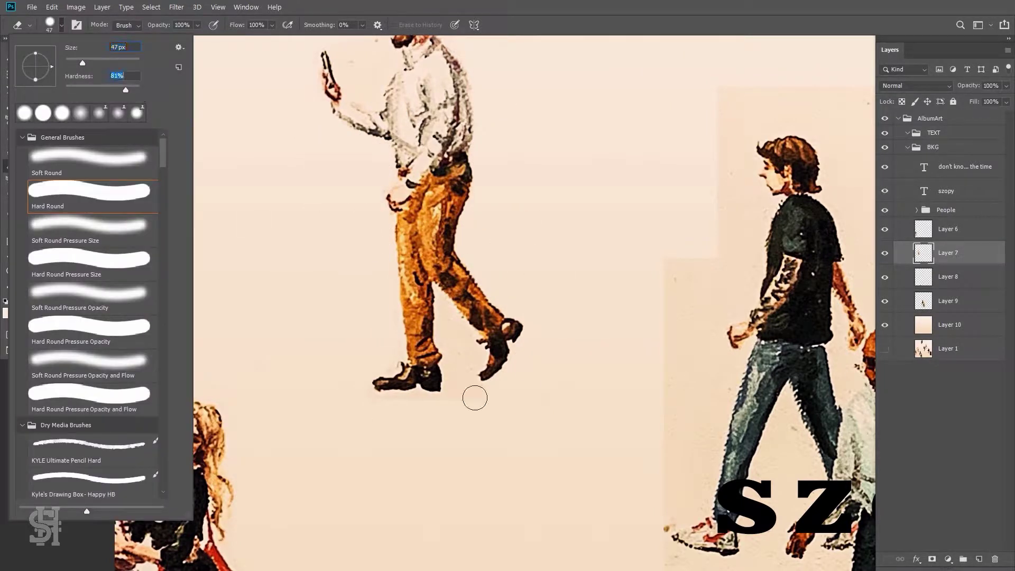
key("Return")
scroll(501, 249, "up", 4)
scroll(342, 205, "up", 2)
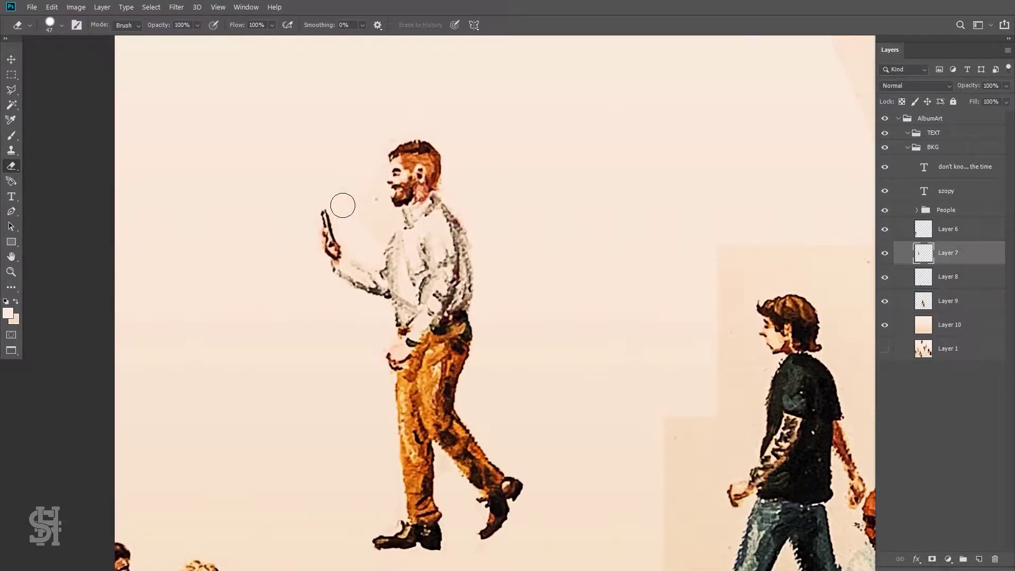
scroll(451, 194, "down", 1)
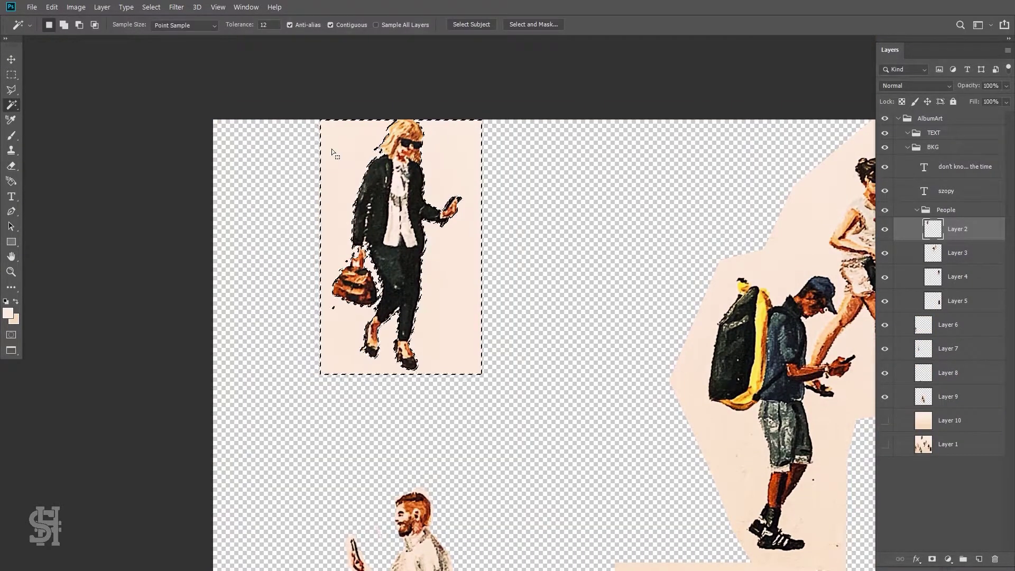
Step: Delete the selected background specks around the woman, deselect, and show the peach backdrop
key("m")
key("ctrl+d")
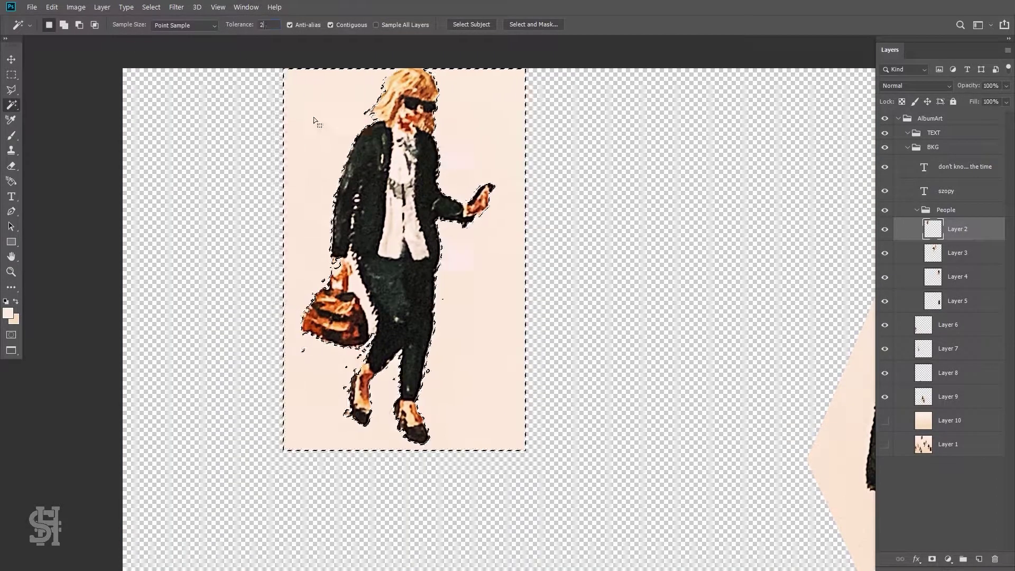
left_click(313, 116, "shift")
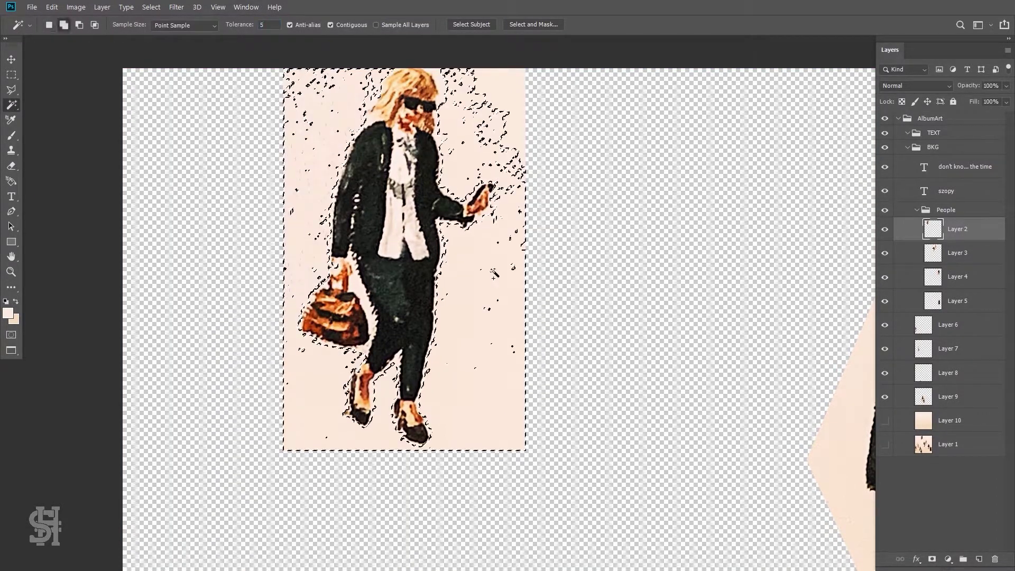
key("Delete")
key("ctrl+d")
key("e")
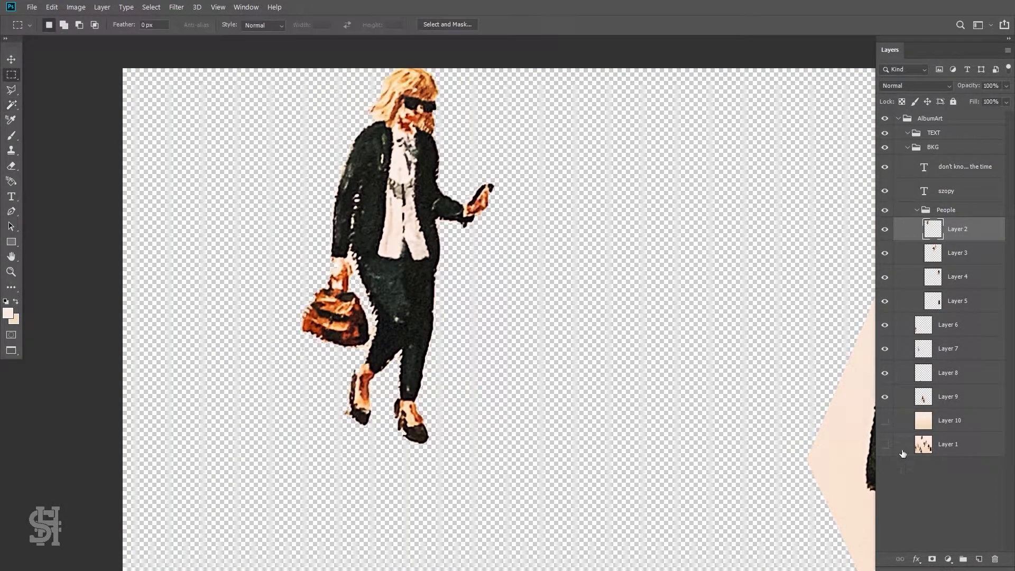
left_click(885, 420)
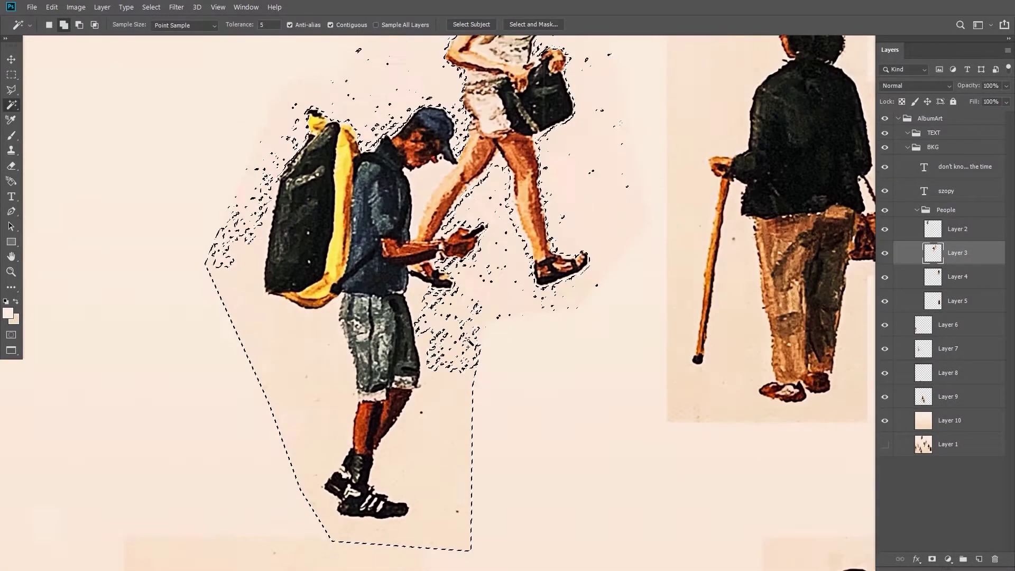
Step: Select the background around the figures, adding a rectangle at the backpack man's feet
left_click(470, 342)
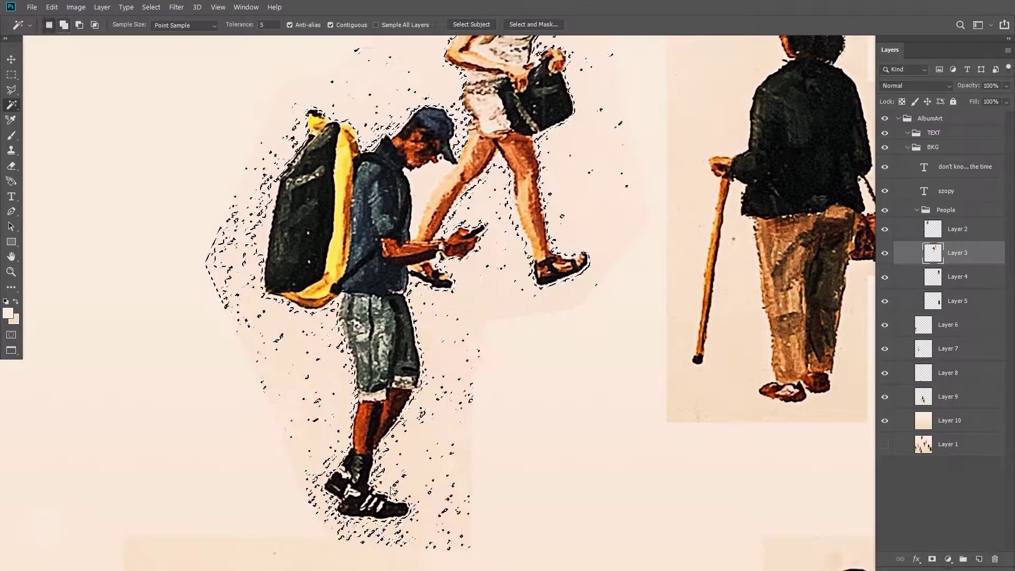
scroll(498, 244, "up", 2)
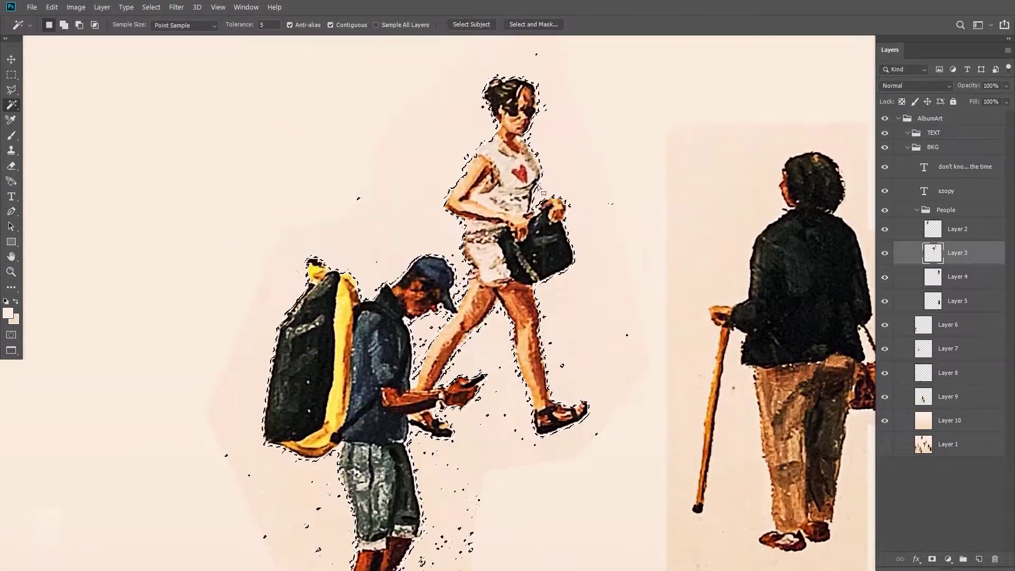
scroll(498, 241, "down", 5)
key("m")
left_click_drag(496, 481, 397, 435)
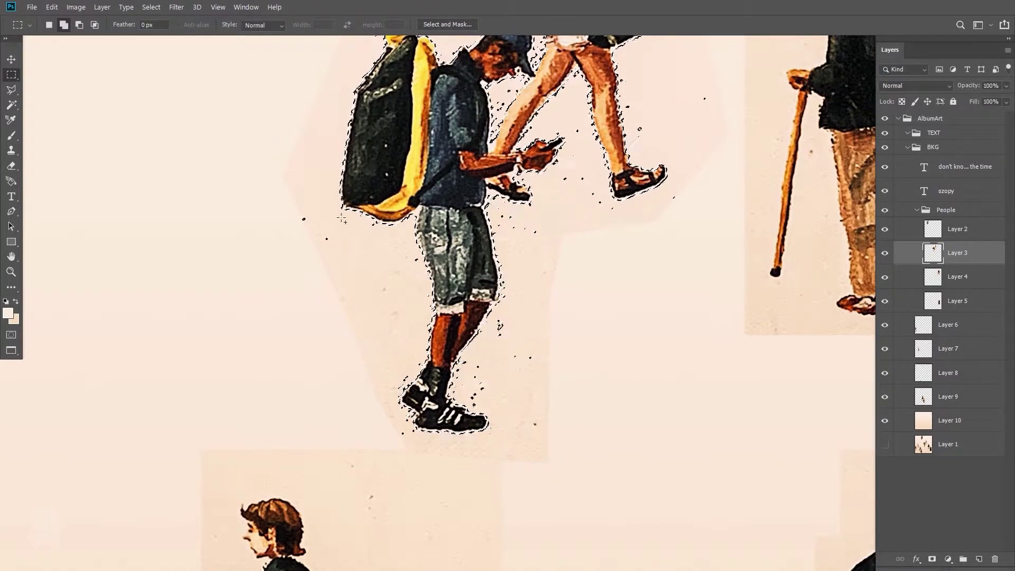
scroll(449, 265, "up", 4)
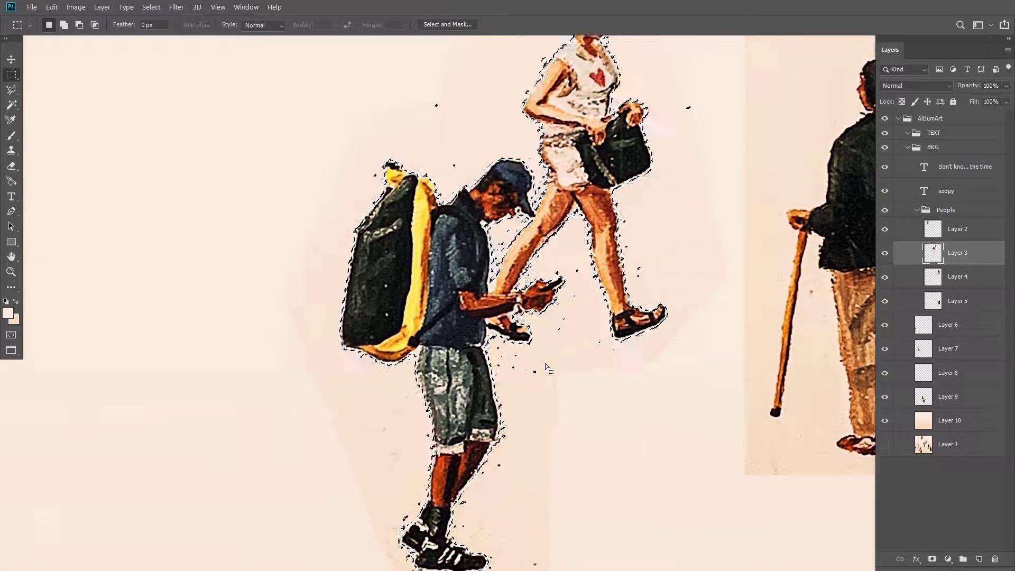
left_click(885, 421)
Step: Check the erased edges against the peach backdrop, then fit the whole canvas in view
key("e")
scroll(657, 335, "up", 3)
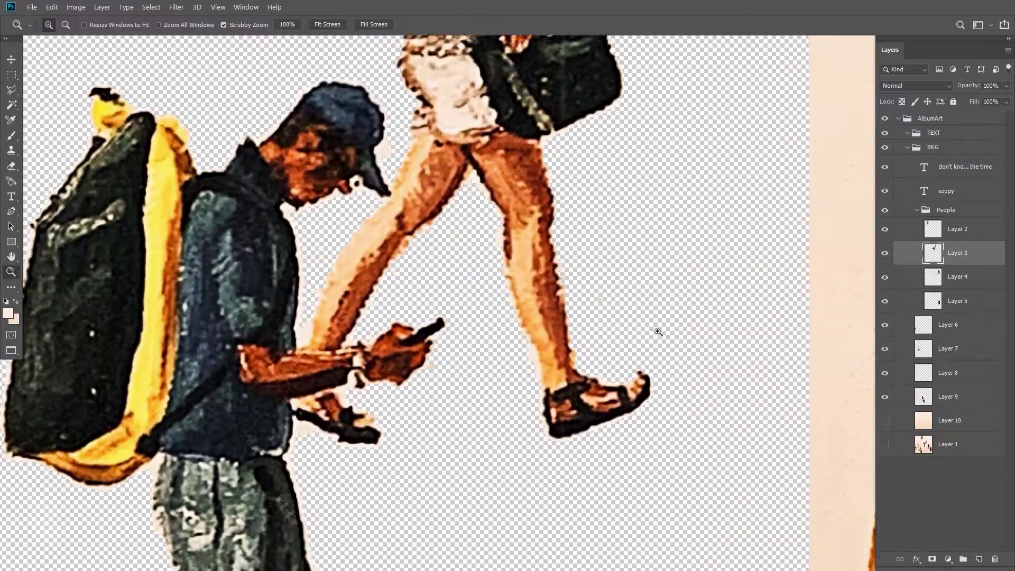
scroll(634, 283, "up", 5)
scroll(566, 137, "up", 3)
left_click(885, 421)
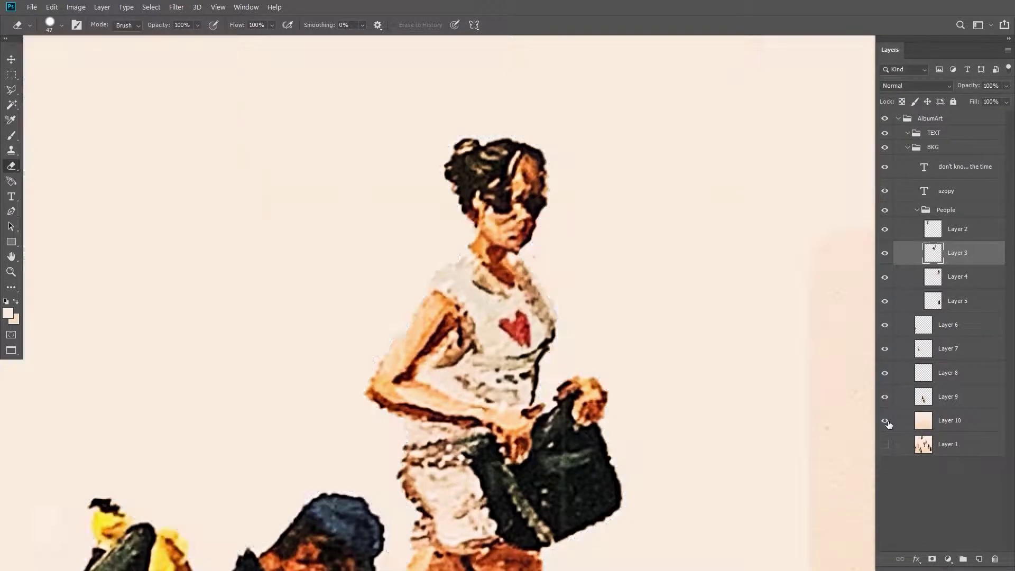
key("ctrl+0")
key("h")
scroll(606, 281, "up", 3)
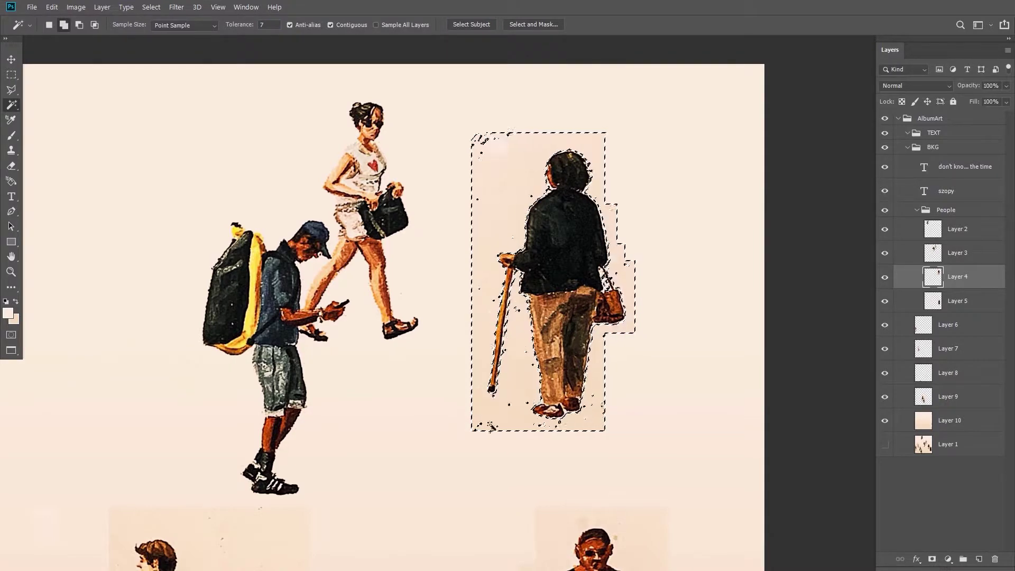
Step: Select the background around the cane woman
left_click(509, 152)
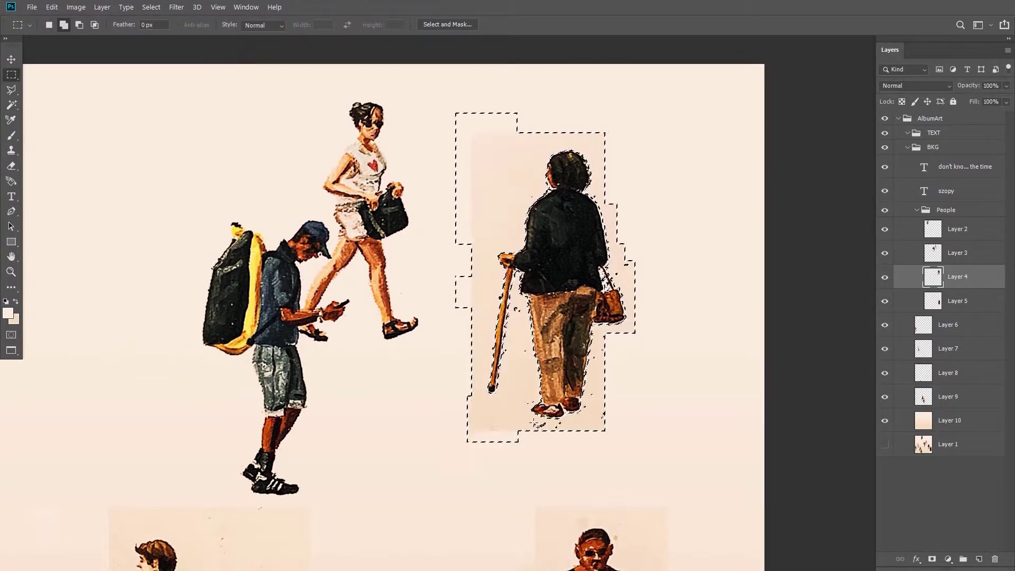
left_click_drag(617, 271, 618, 272)
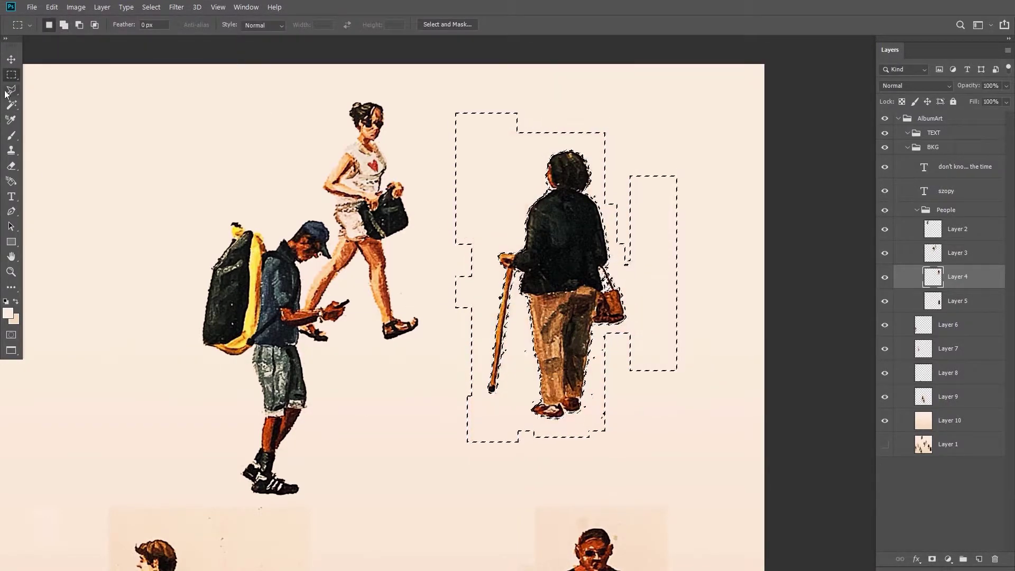
scroll(545, 249, "down", 3)
scroll(545, 248, "down", 3)
key("v")
Step: On Layer 5, select the cart figure's paper background plus the strips above and below
left_click(545, 249)
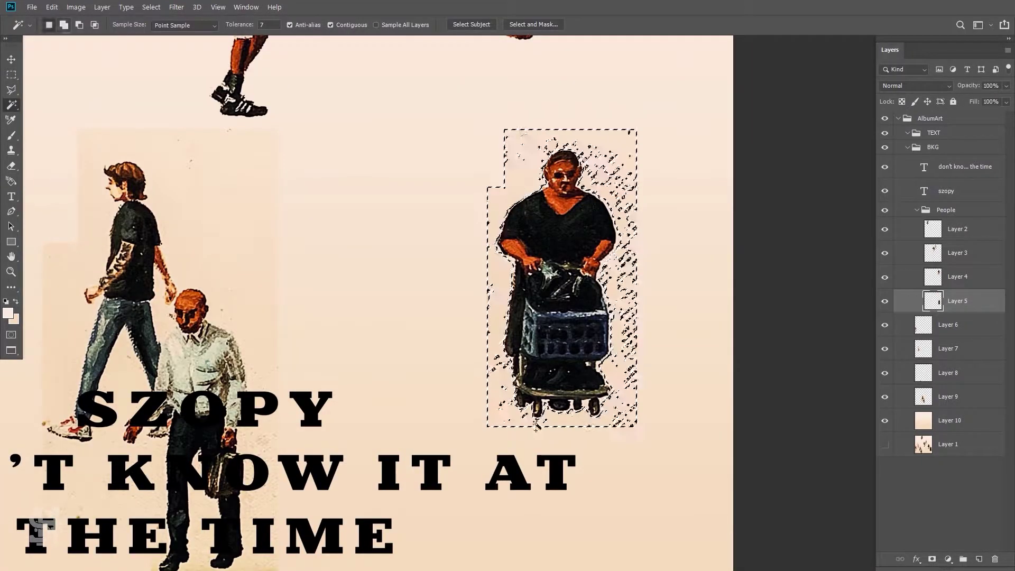
left_click(547, 144)
key("m")
left_click_drag(622, 117, 532, 152)
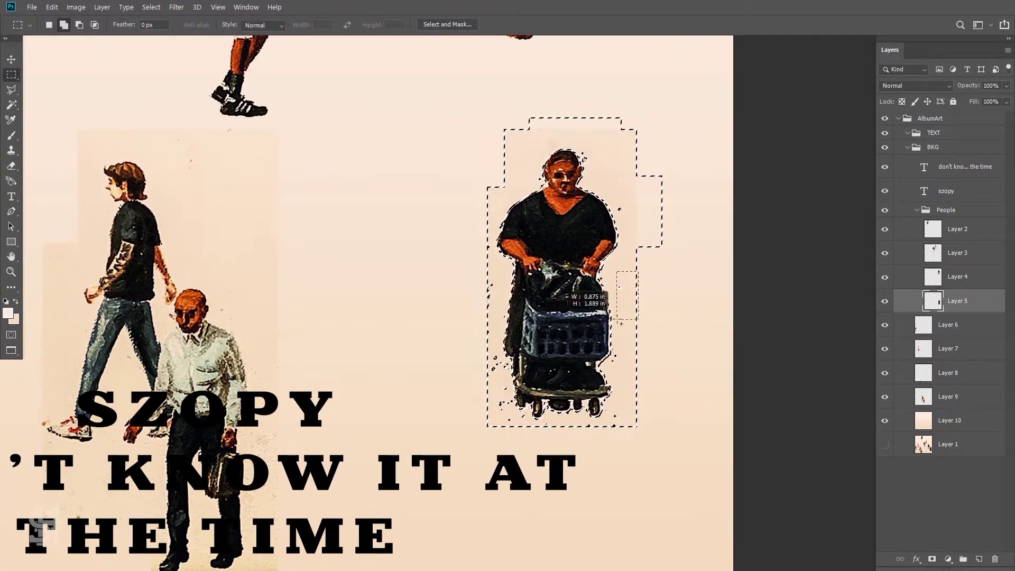
left_click_drag(598, 427, 522, 442)
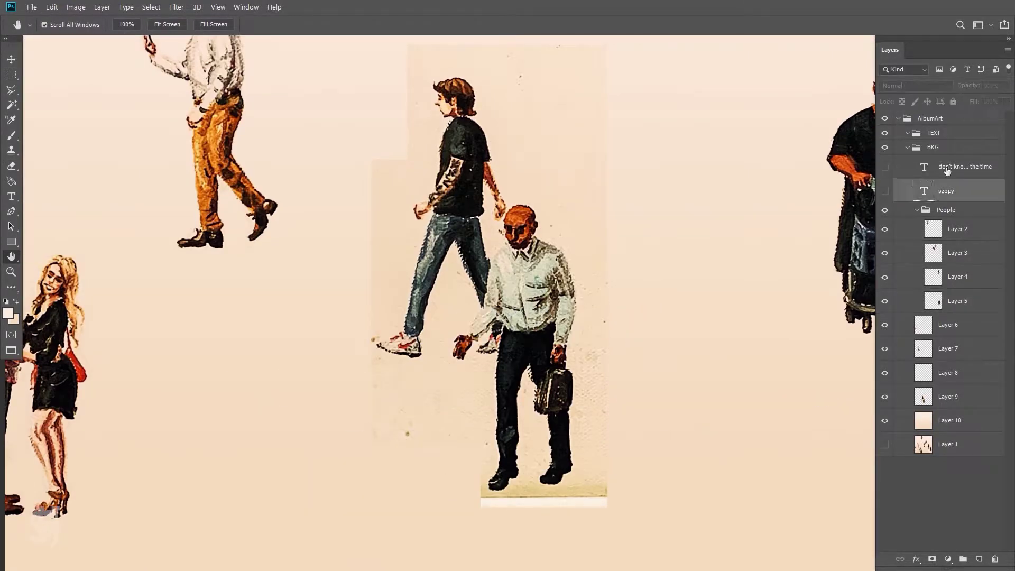
left_click(12, 60)
Step: On Layer 9, Magic Wand and delete the paper background around the jeans and bald men
left_click(575, 248)
left_click_drag(576, 249, 530, 279)
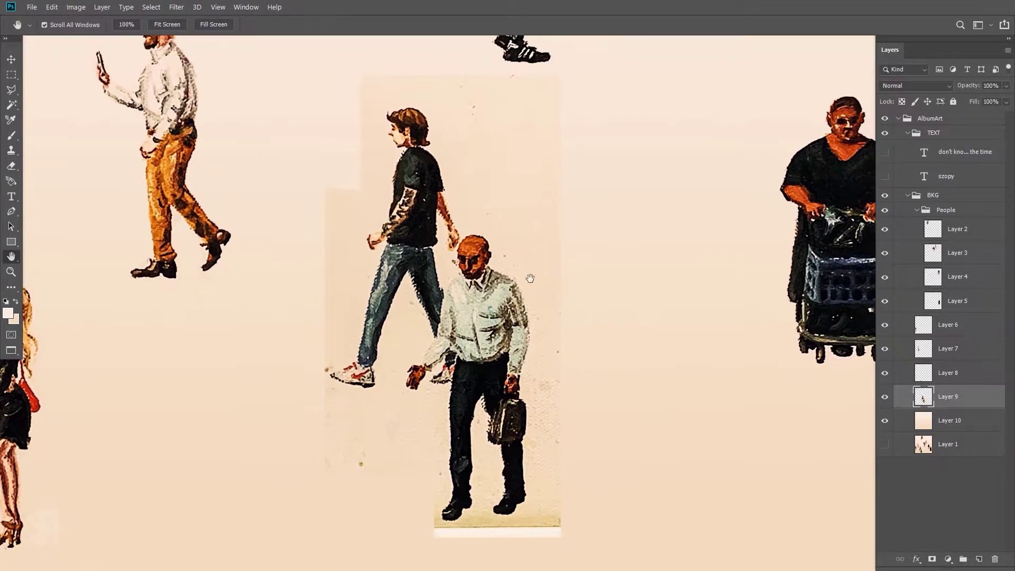
left_click(12, 105)
left_click(355, 406)
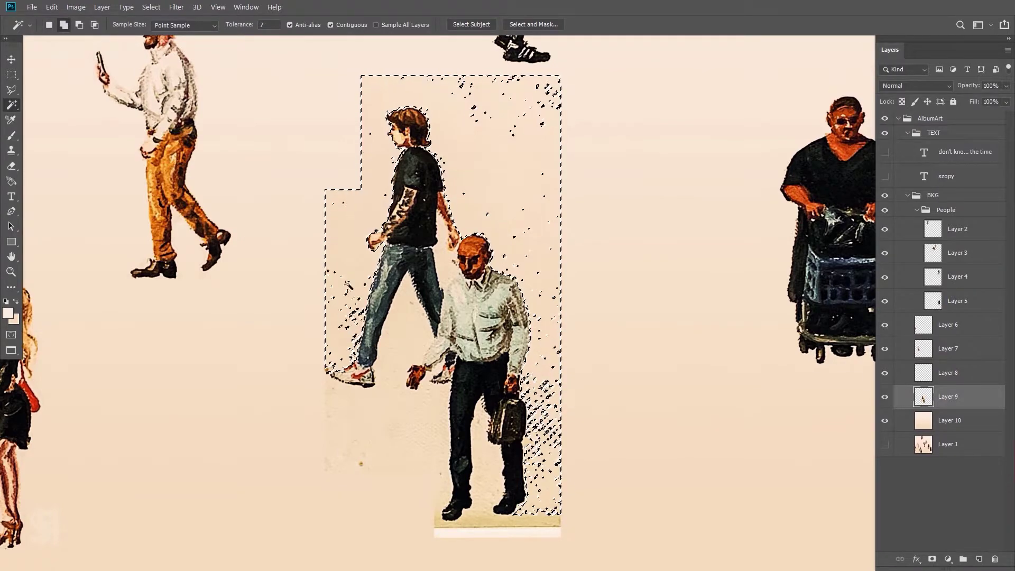
key("Delete")
key("ctrl+d")
key("m")
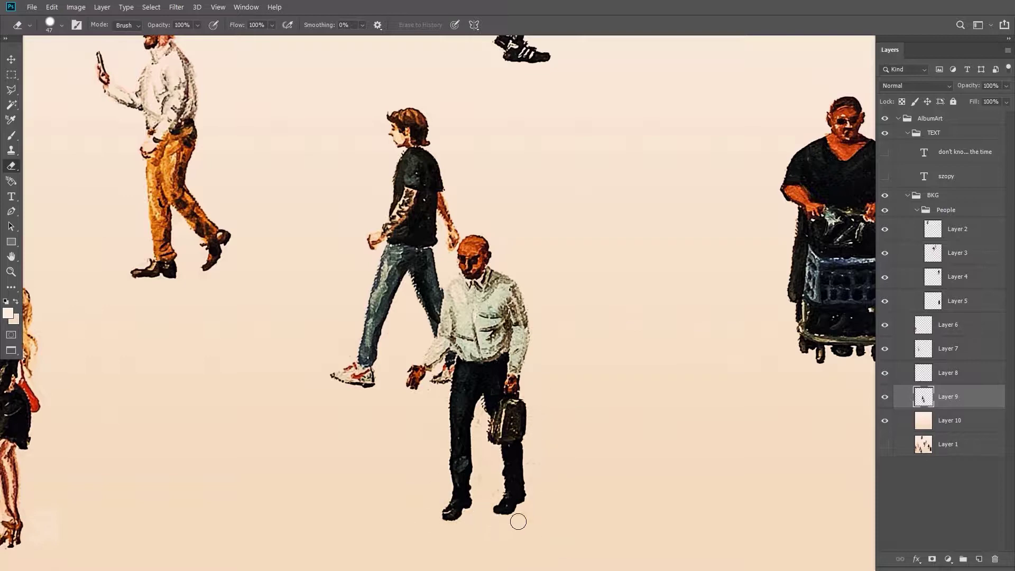
Step: Erase stray specks around the figures' edges with a smaller eraser
scroll(490, 471, "up", 2)
scroll(491, 471, "up", 3)
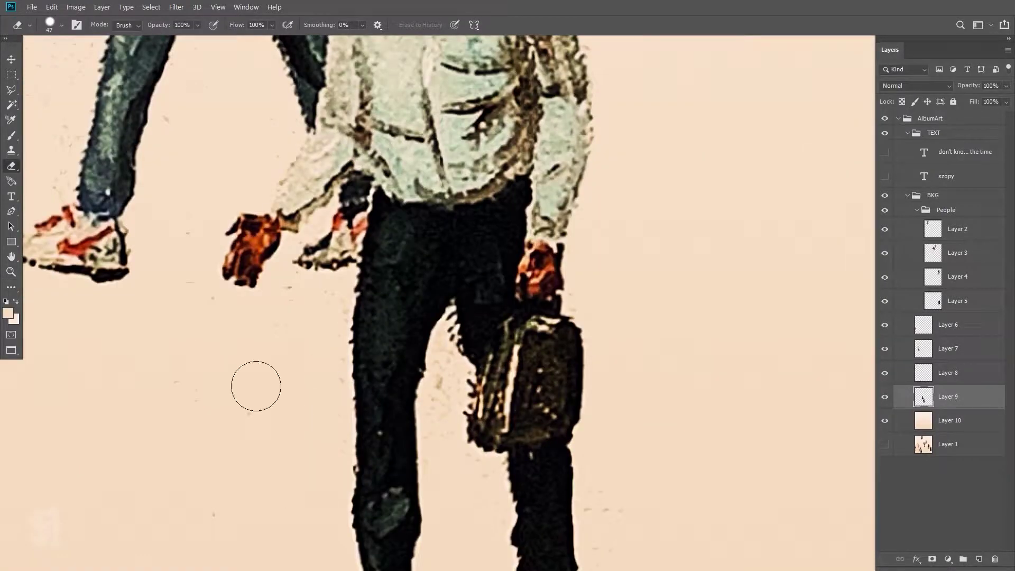
right_click(322, 385)
key("Return")
scroll(485, 480, "down", 3)
scroll(328, 253, "up", 3)
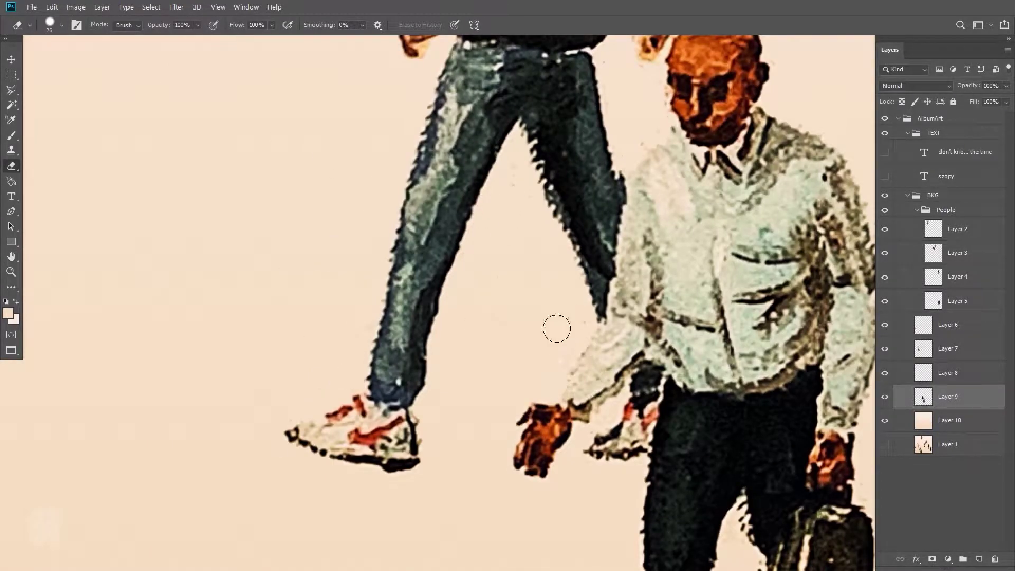
scroll(434, 203, "up", 5)
scroll(433, 320, "down", 1)
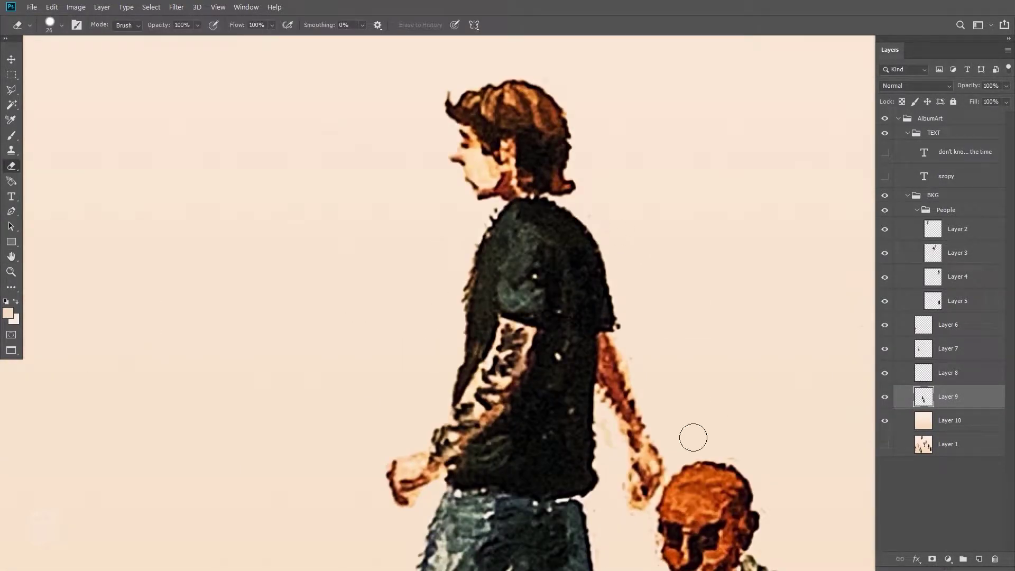
right_click(612, 520)
key("Escape")
Step: Zoom in on the walking man's legs, then inspect the phone man, backpack figure and cane woman
key("z")
scroll(612, 453, "down", 3)
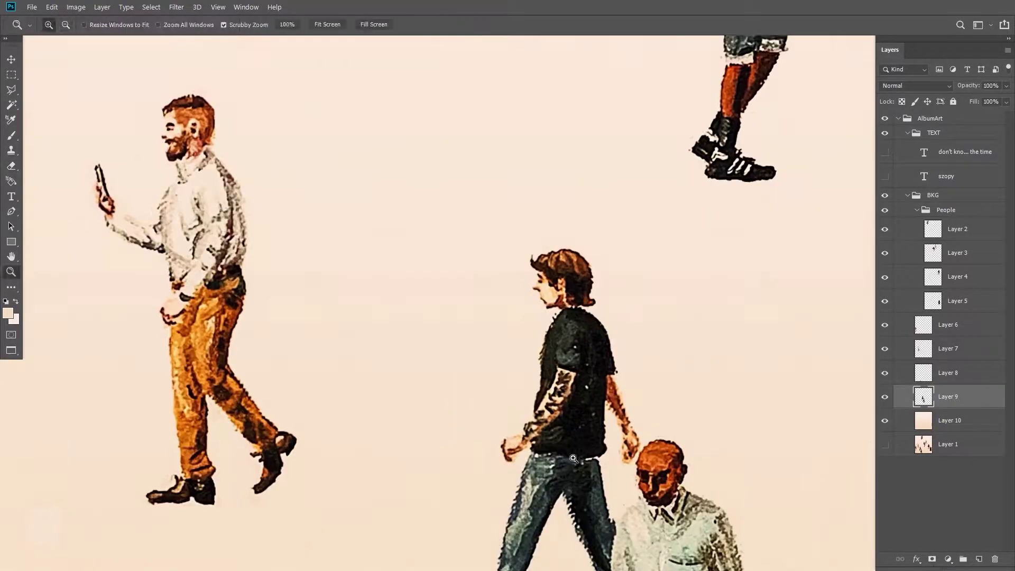
scroll(211, 370, "up", 3)
key("h")
mouse_move(632, 90)
left_mouse_down()
mouse_move(691, 476)
mouse_move(234, 390)
mouse_move(221, 215)
mouse_move(221, 268)
left_mouse_up()
left_click(472, 344, "ctrl")
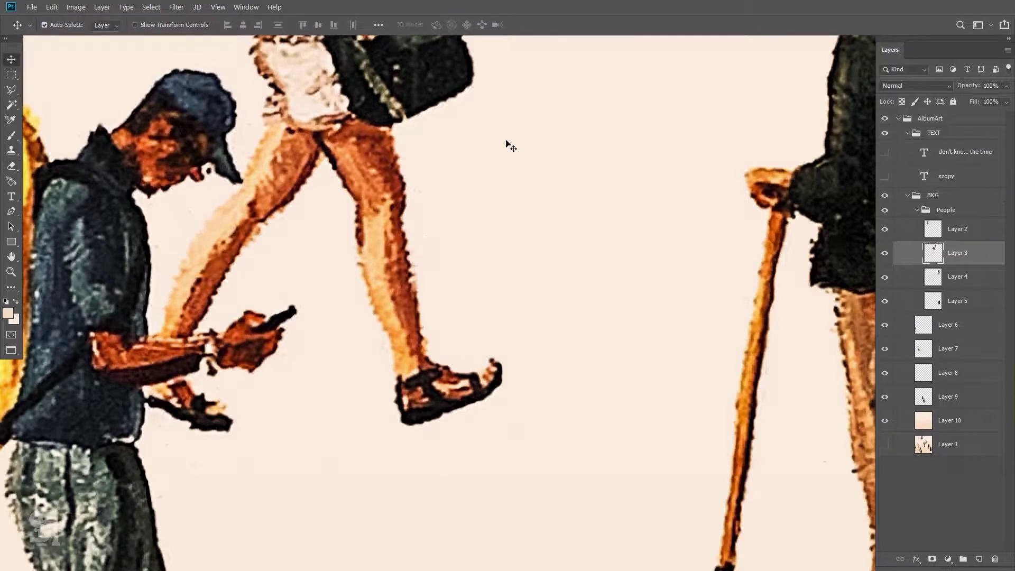
scroll(507, 143, "up", 5)
left_click_drag(688, 502, 212, 222)
Step: Check the cane woman's and cart figure's layers, then fit the whole cover in view
left_click(423, 227, "ctrl")
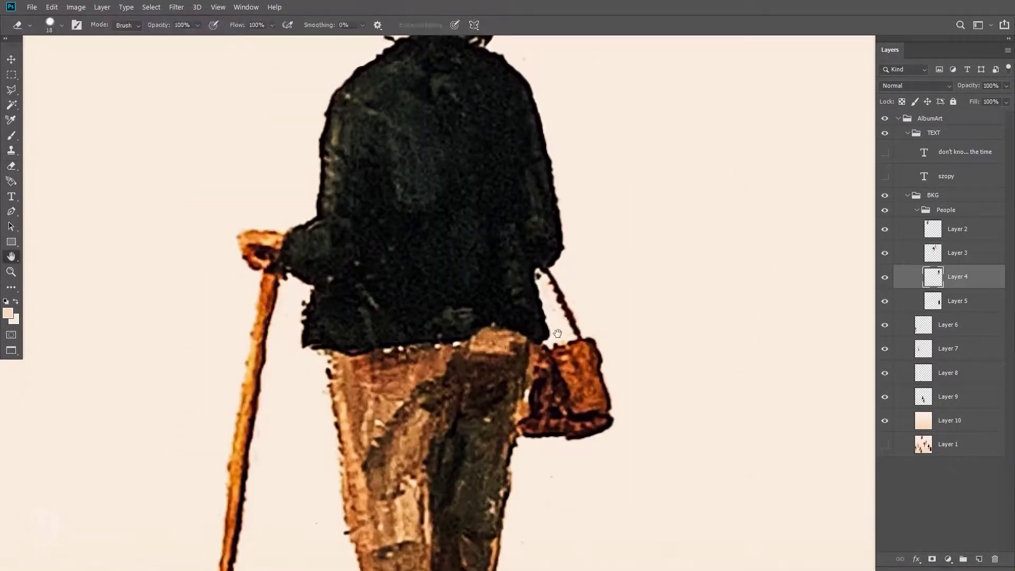
left_click_drag(740, 265, 379, 263)
left_click(379, 264, "ctrl")
scroll(358, 271, "down", 3)
scroll(423, 280, "down", 4)
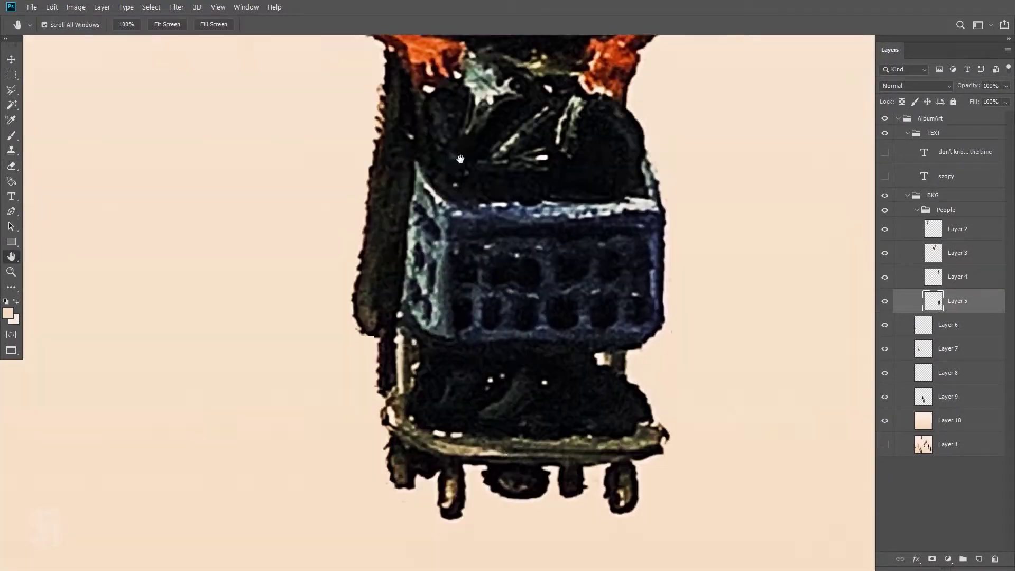
scroll(521, 290, "down", 6)
scroll(334, 231, "left", 3)
key("ctrl+0")
Step: Unhide the title and subtitle layers, move SZOPY up, and recolour it orange
left_click(885, 152)
left_click(885, 176)
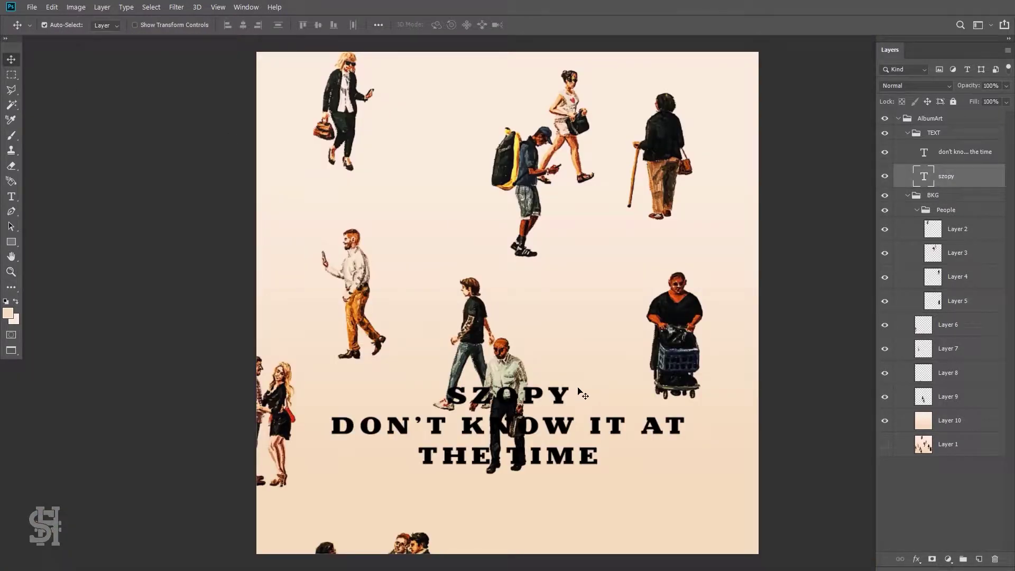
left_click_drag(505, 392, 513, 303)
left_click(513, 302)
double_click(513, 303)
left_click(444, 25)
left_click(841, 204)
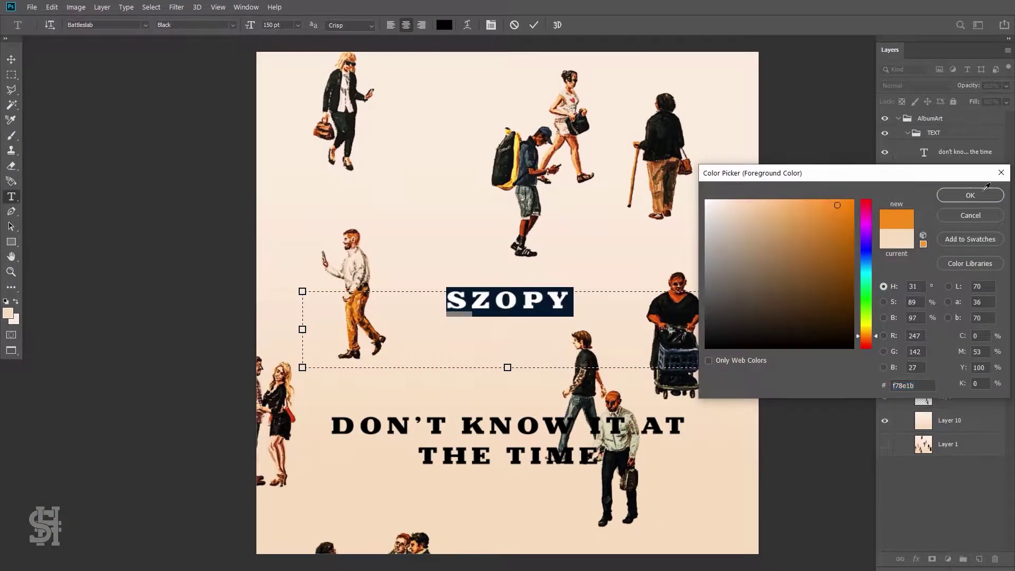
left_click(969, 192)
Step: Set the subtitle text to 48 pt in the Character panel
left_click(965, 152)
left_click(246, 7)
left_click(277, 136)
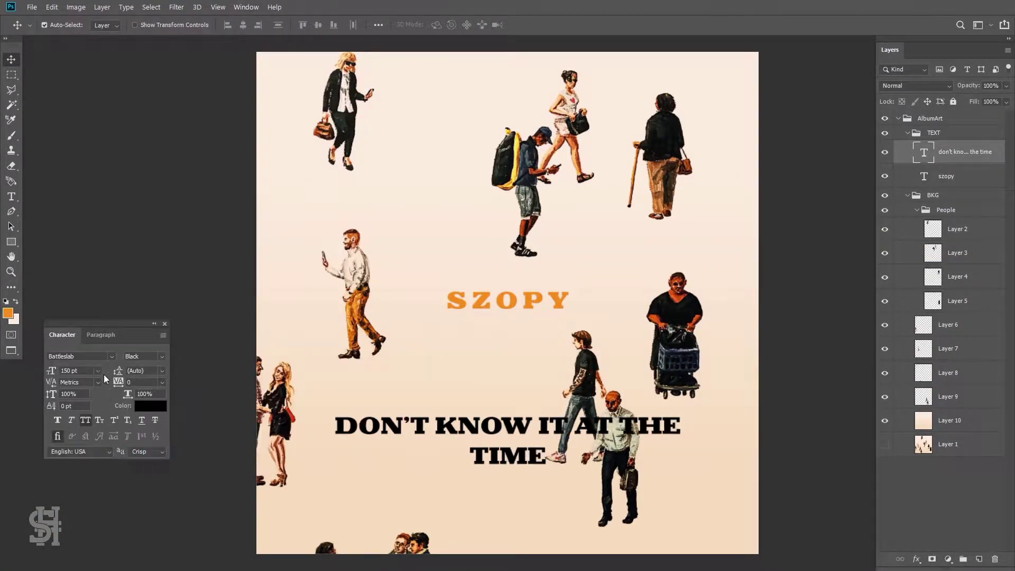
left_click(98, 370)
left_click(77, 504)
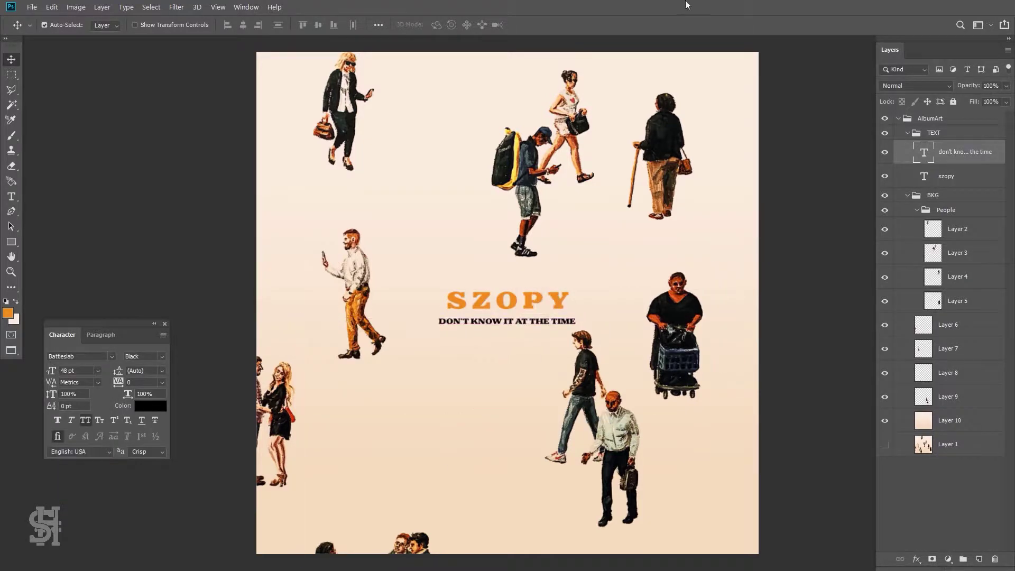
Step: Drag the phone man, cart figure, cane woman and backpack couple to new positions
left_click_drag(351, 291, 394, 285)
left_click_drag(581, 380, 507, 402)
left_click_drag(392, 328, 402, 196)
left_click_drag(677, 328, 669, 407)
mouse_move(534, 392)
left_mouse_down()
mouse_move(502, 343)
mouse_move(645, 263)
left_mouse_up()
left_click_drag(431, 370, 485, 458)
left_click_drag(659, 423, 650, 431)
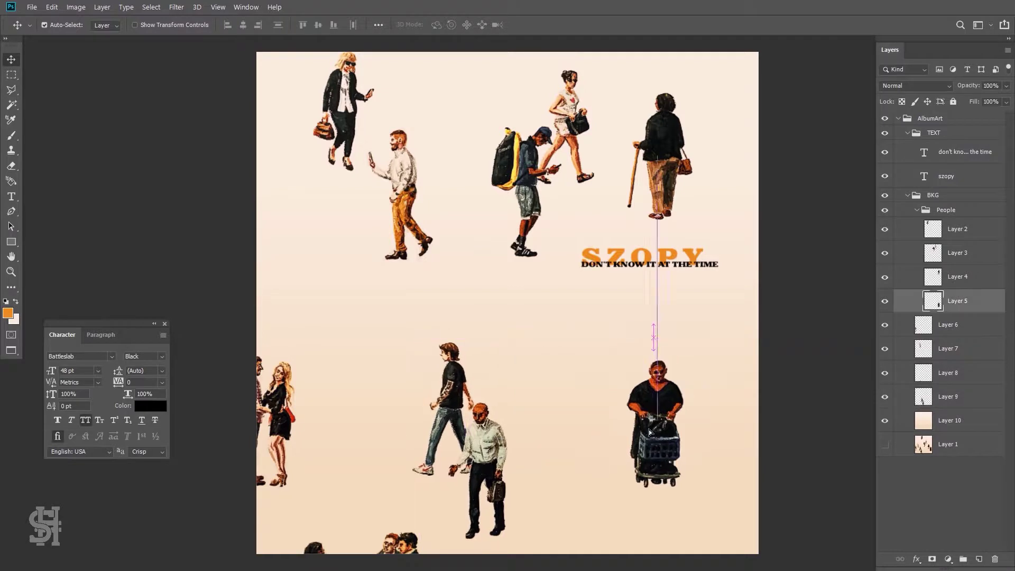
left_click_drag(664, 158, 693, 233)
left_click_drag(656, 431, 629, 431)
mouse_move(529, 175)
left_mouse_down()
mouse_move(553, 224)
mouse_move(573, 233)
left_mouse_up()
Step: Nudge the walking figures and the bottom group into better spacing
left_click(345, 124)
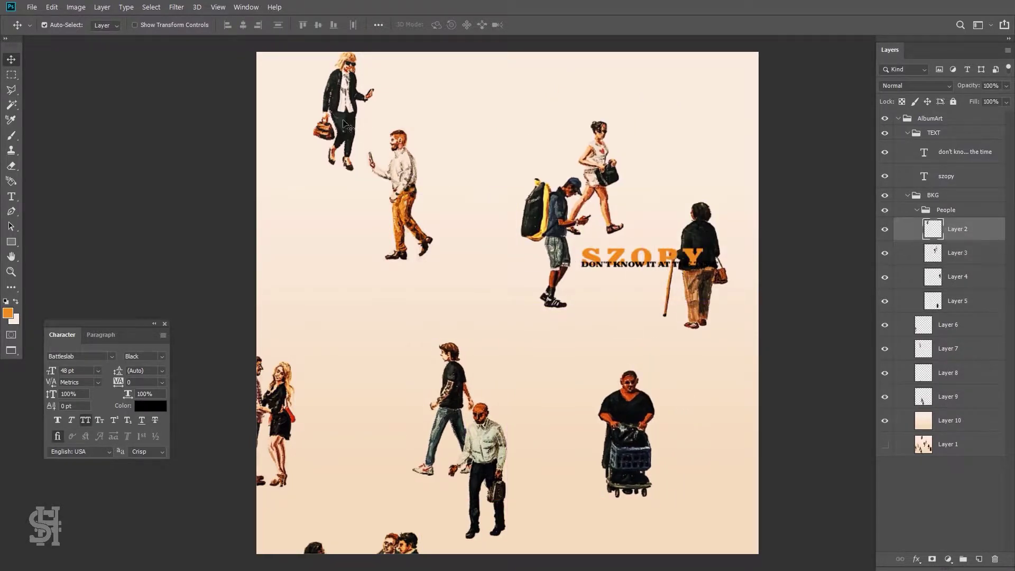
left_click_drag(401, 200, 362, 269)
left_click_drag(460, 417, 489, 431)
left_click_drag(566, 222, 590, 198)
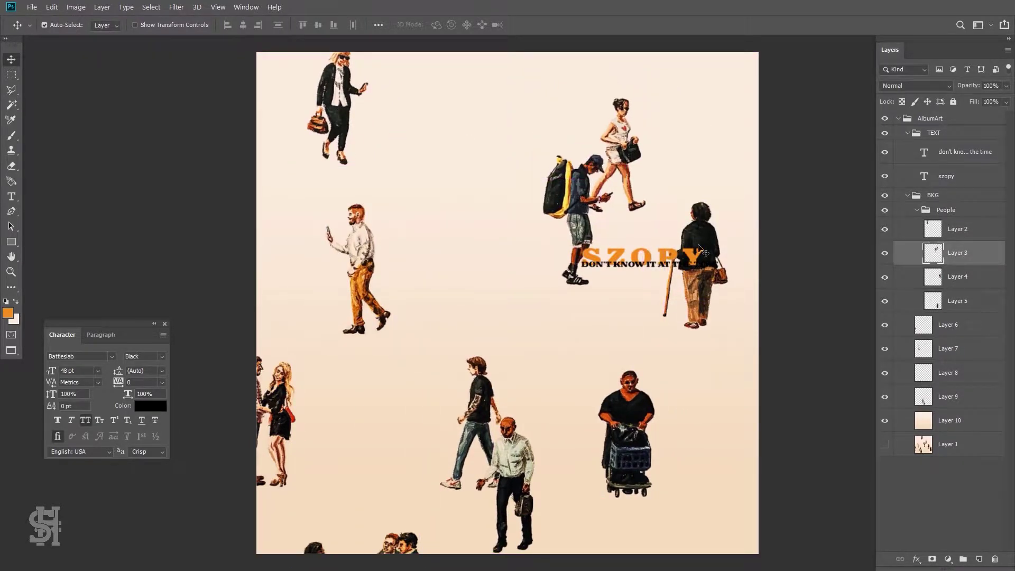
left_click_drag(701, 249, 698, 271)
left_click_drag(595, 174, 605, 161)
left_click_drag(630, 418, 632, 437)
left_click_drag(476, 423, 466, 426)
left_click_drag(391, 544, 367, 545)
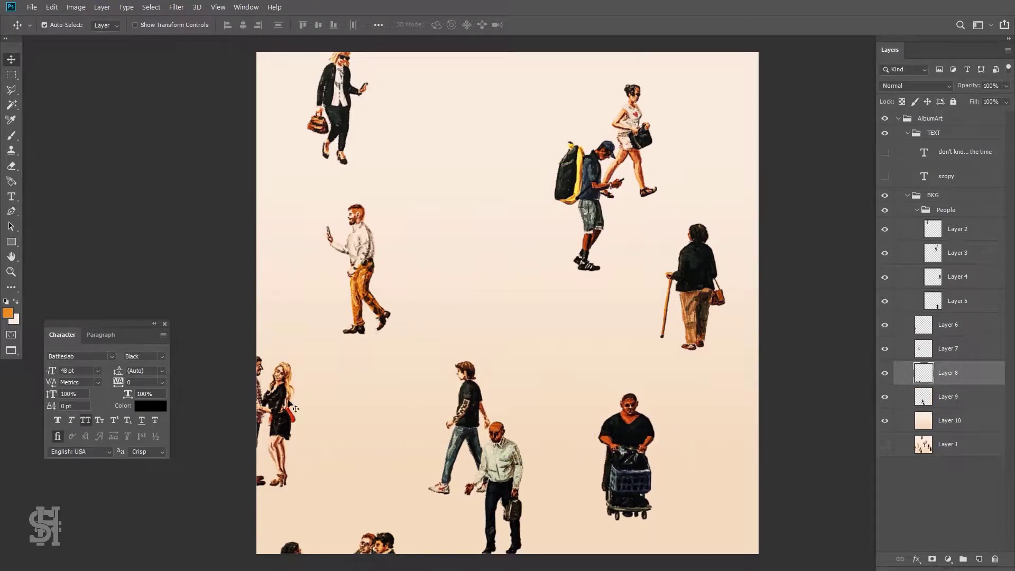
left_click_drag(627, 455, 608, 444)
left_click_drag(378, 544, 695, 545)
left_click_drag(463, 424, 433, 423)
left_click_drag(608, 444, 595, 434)
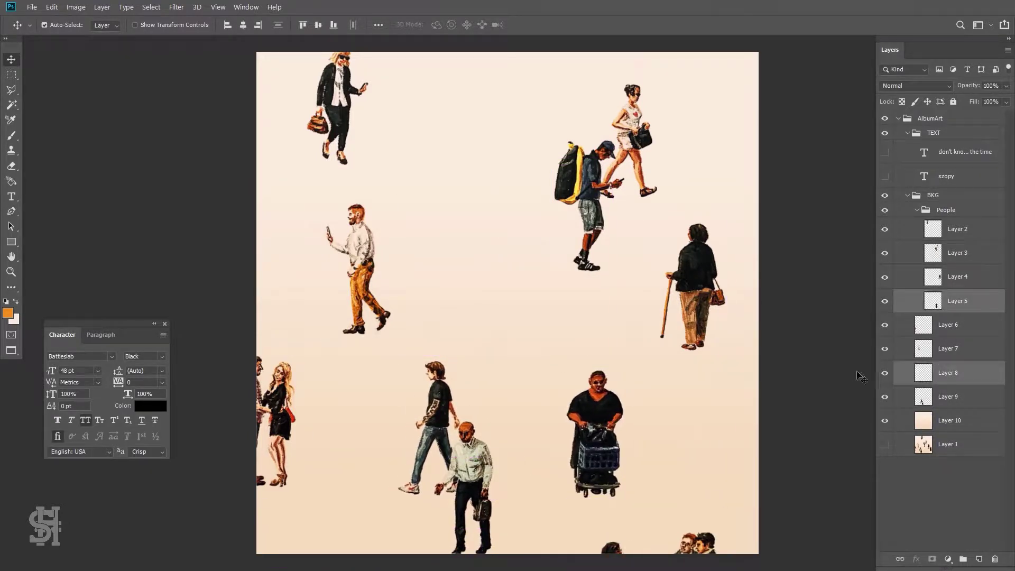
Step: Swap the cart figure and phone man, then fine-tune every figure's final spot
left_click_drag(354, 293, 438, 277)
left_click_drag(595, 439, 359, 275)
left_click_drag(441, 414, 452, 420)
left_click_drag(360, 269, 373, 288)
left_click_drag(471, 254, 566, 386)
left_click_drag(581, 212, 574, 214)
left_click_drag(565, 386, 603, 418)
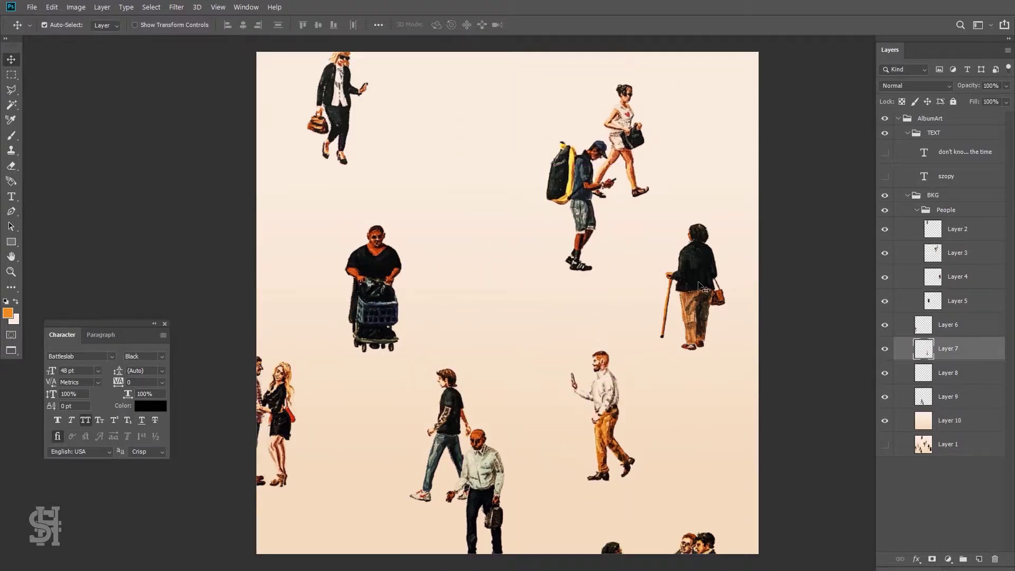
left_click_drag(703, 288, 707, 280)
left_click_drag(582, 212, 566, 218)
left_click_drag(483, 466, 495, 465)
left_click_drag(605, 412, 616, 412)
left_click_drag(375, 296, 383, 283)
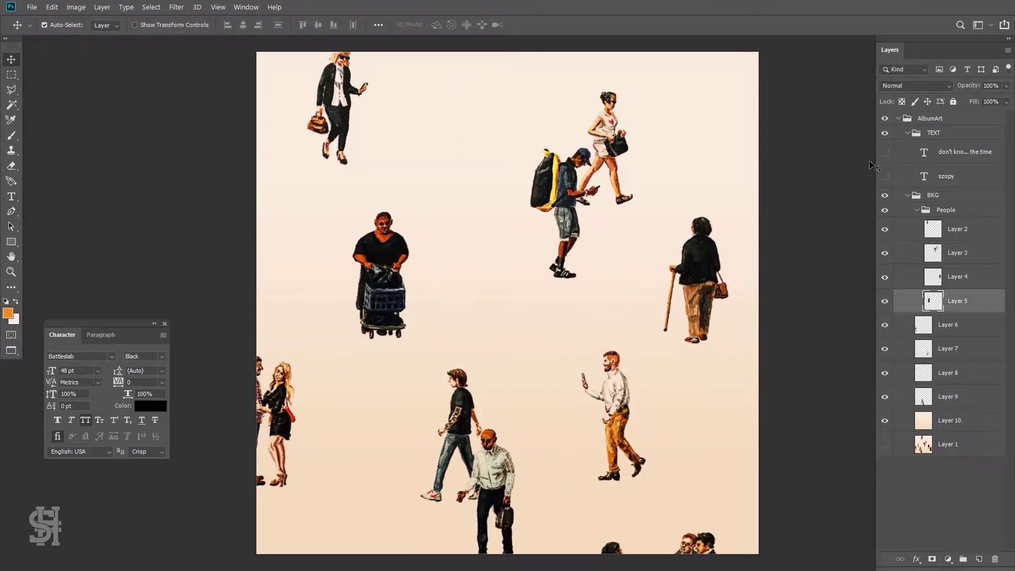
Step: Show SZOPY and the subtitle again, placing SZOPY near the top and the subtitle below centre
left_click(885, 177)
left_click_drag(450, 201, 481, 217)
left_click(885, 151)
left_click_drag(529, 317, 542, 328)
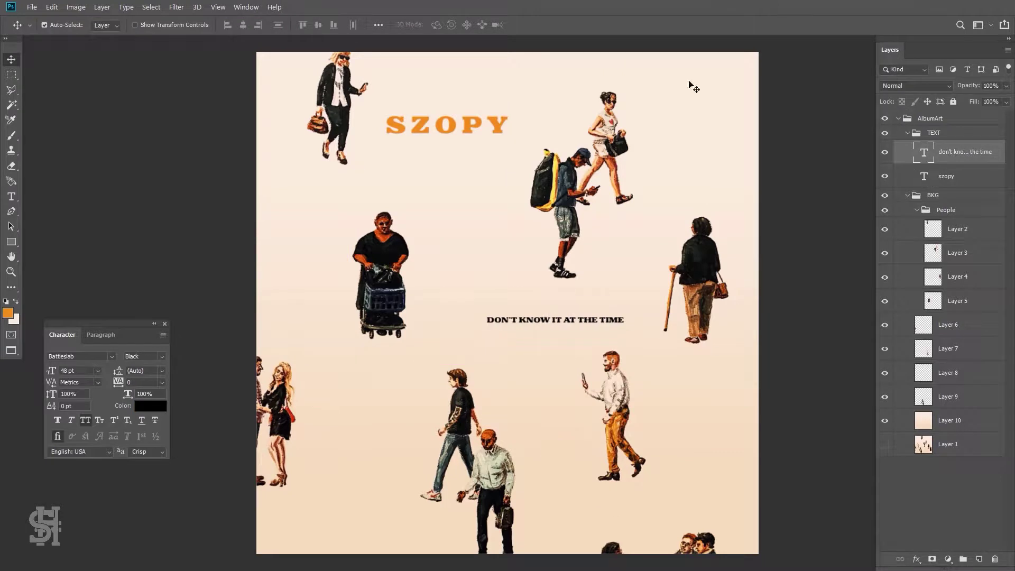
Step: Set SZOPY to 800 pt and free-transform it to span the cover's middle
key("alt+bracketleft")
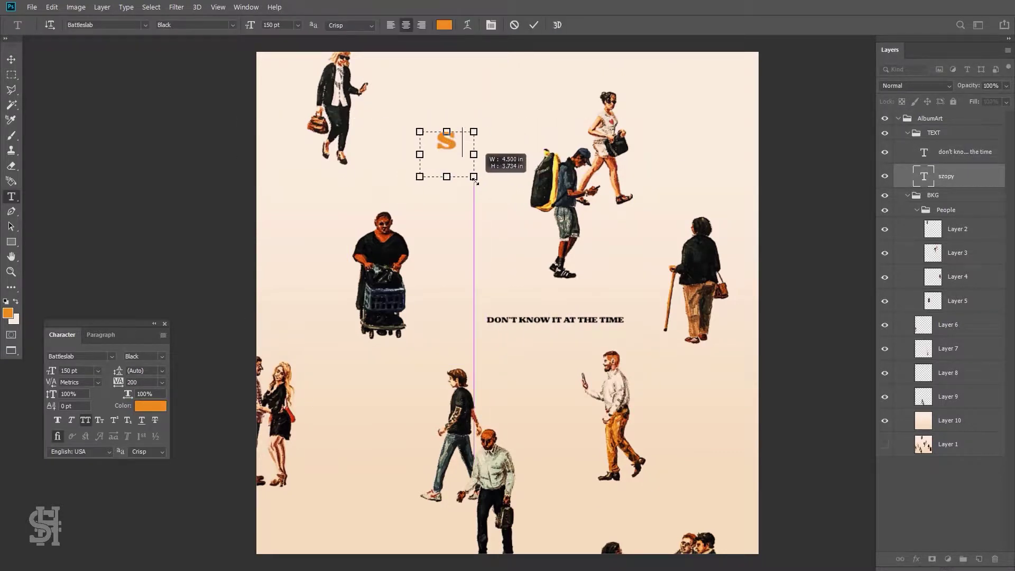
left_click(11, 59)
type("800")
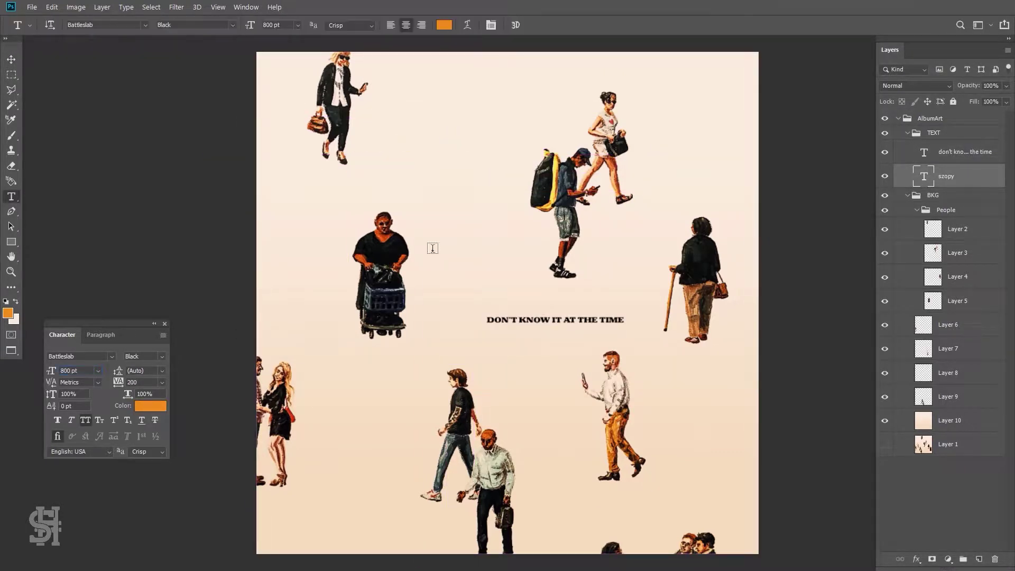
left_click_drag(604, 233, 804, 464)
key("ctrl+Return")
key("v")
left_click_drag(548, 206, 548, 262)
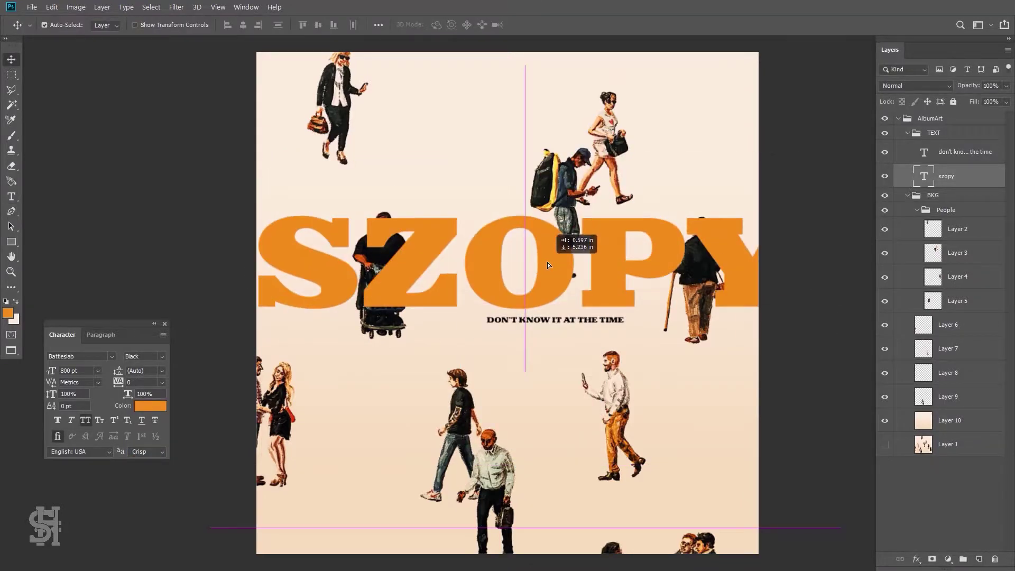
key("ctrl+t")
left_click_drag(825, 524, 796, 491)
left_click_drag(210, 195, 222, 198)
Step: Duplicate the SZOPY layer and rasterize the copy
key("Return")
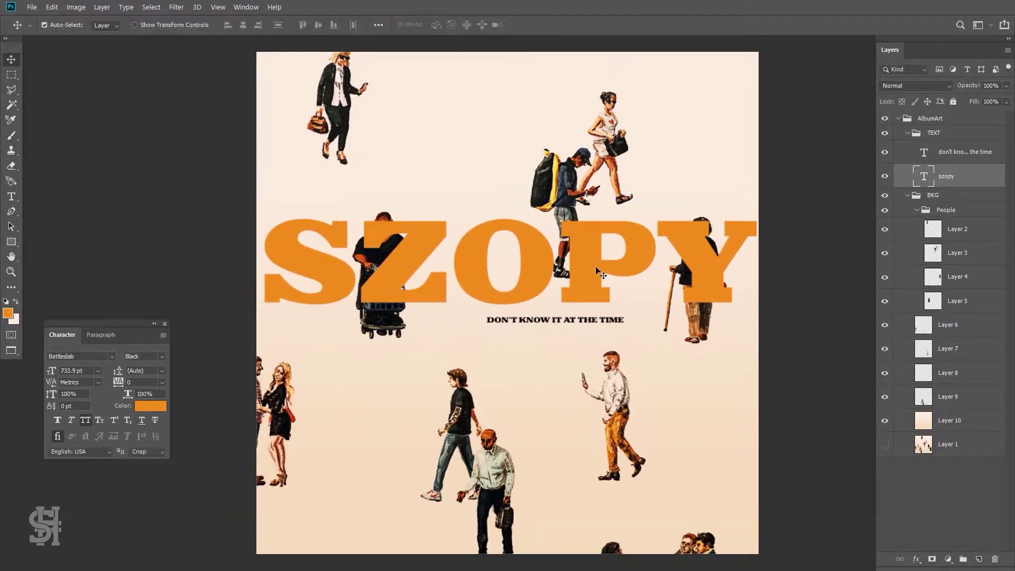
right_click(951, 176)
key("Escape")
right_click(951, 177)
left_click(871, 209)
Step: Centre the subtitle inside SZOPY and move the rasterized copy behind the figures
left_click_drag(596, 319, 593, 319)
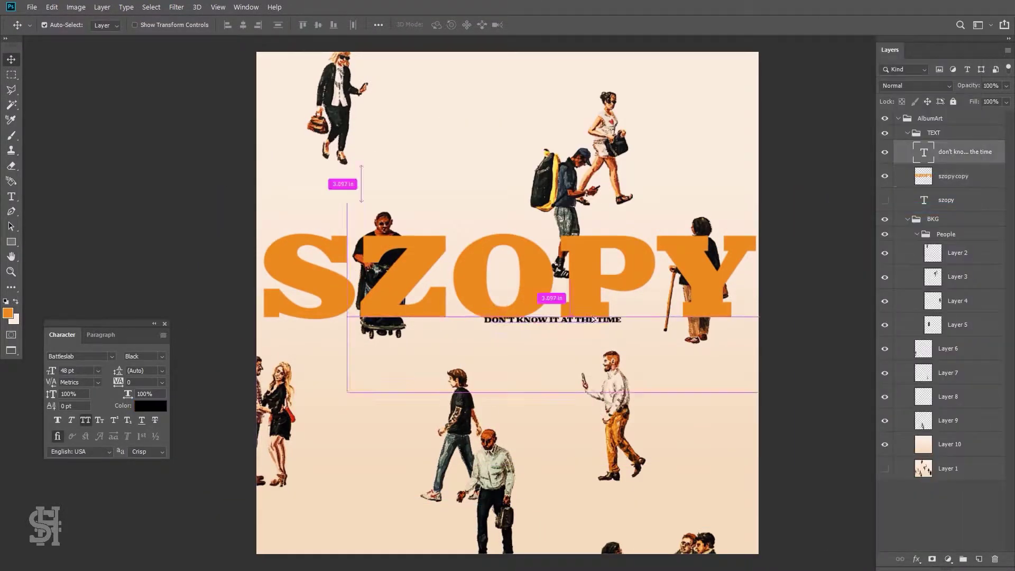
left_click_drag(643, 266, 643, 286)
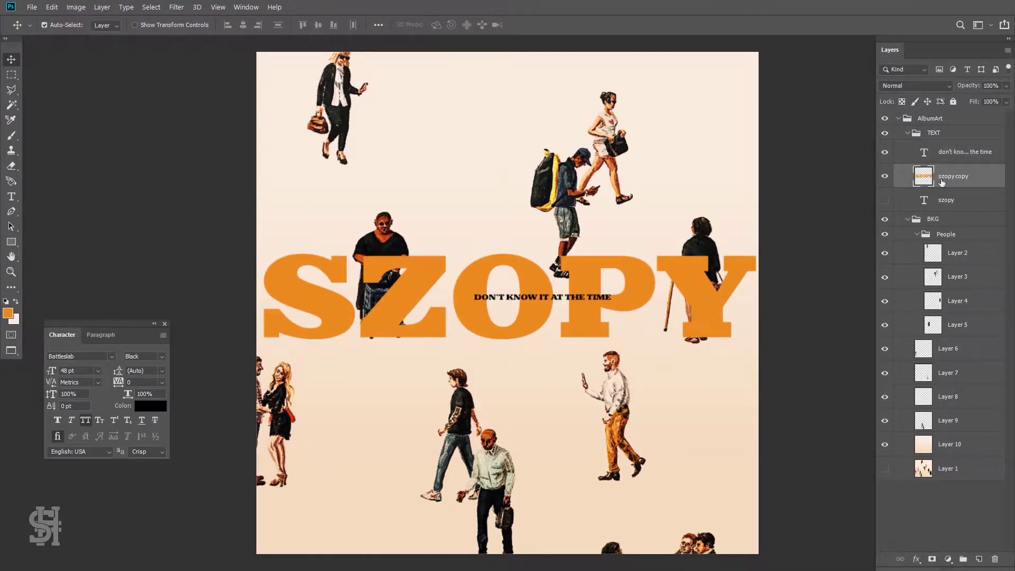
left_click_drag(942, 182, 952, 433)
left_click(917, 234)
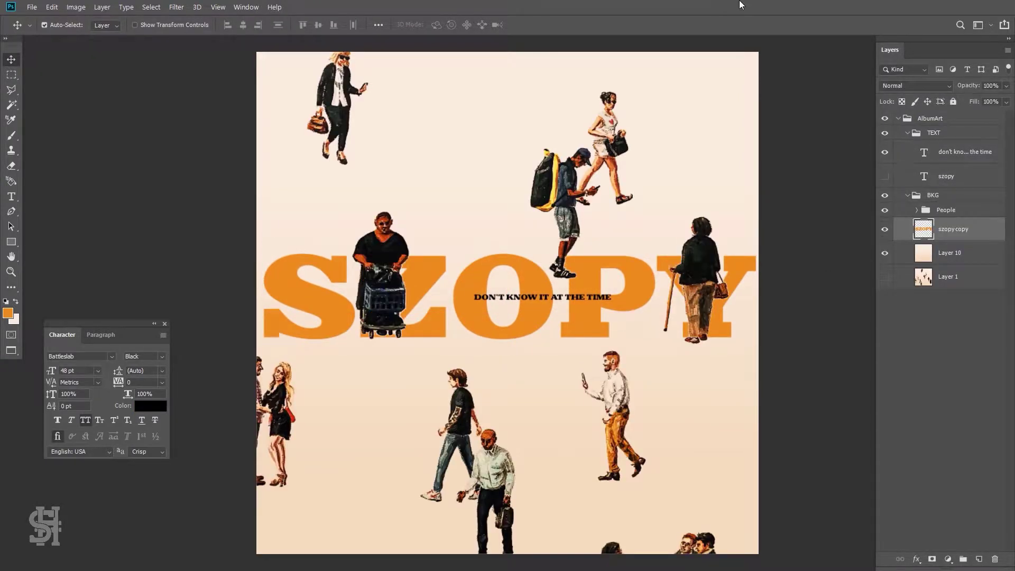
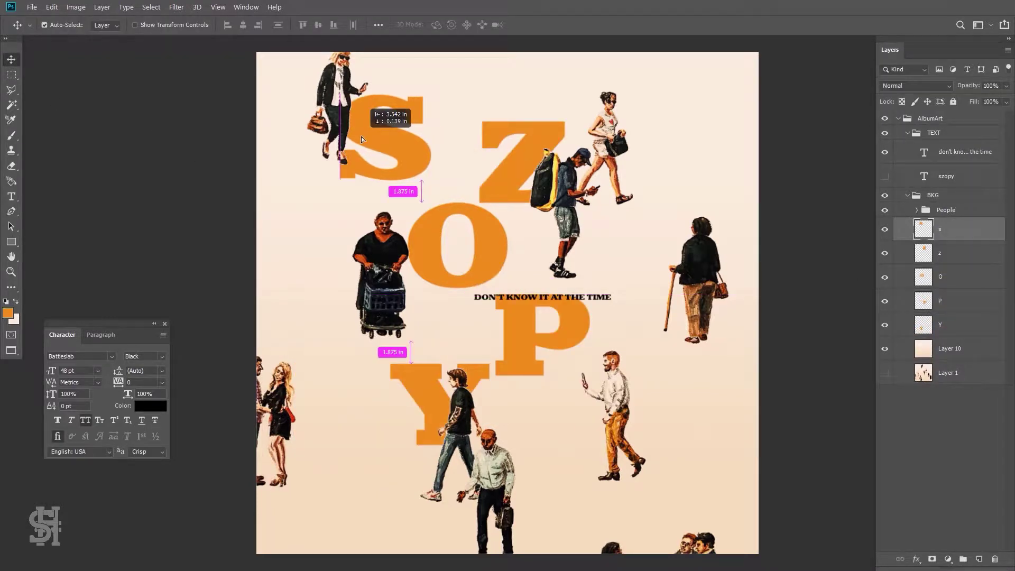
Step: Move the O below the Z, the P to the lower right, and the Y to centre right
left_click_drag(499, 260, 481, 303)
left_click_drag(522, 344, 650, 430)
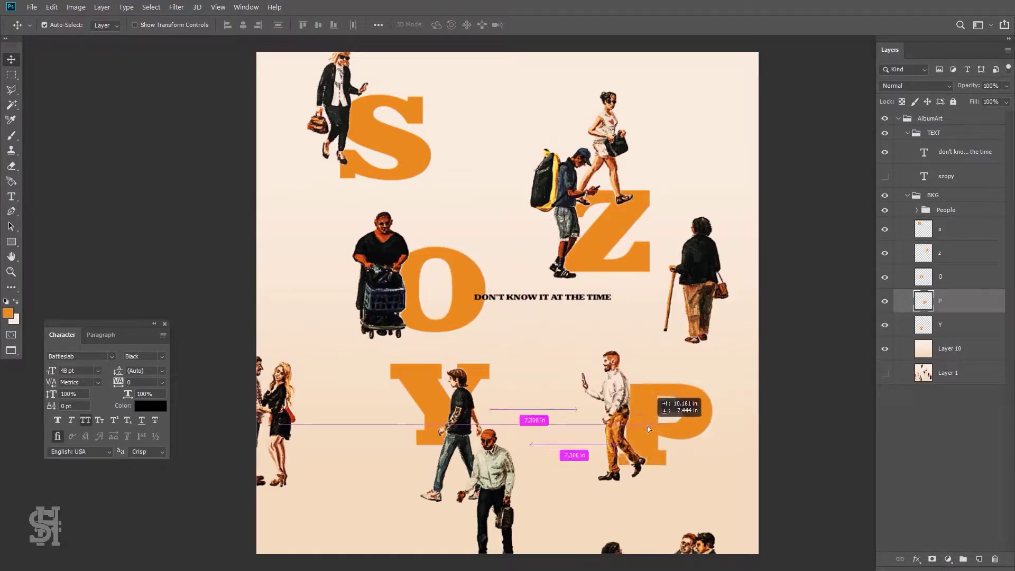
mouse_move(447, 431)
left_mouse_down()
mouse_move(404, 513)
mouse_move(511, 426)
left_mouse_up()
left_click_drag(648, 398, 360, 424)
Step: Nudge the S up, shift the Z and O left, and settle the Y and P along the bottom
left_click_drag(418, 160, 415, 143)
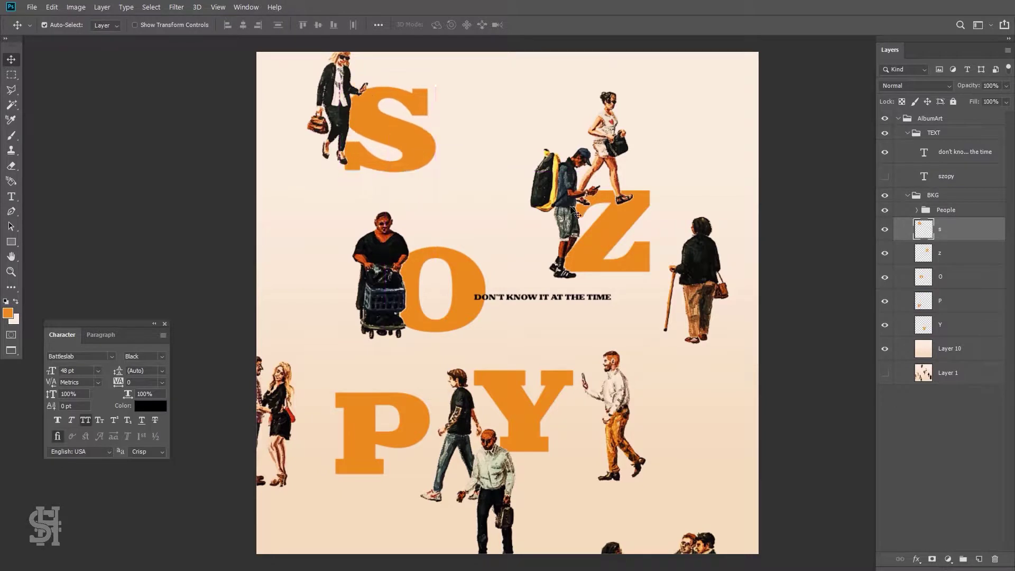
mouse_move(575, 214)
left_mouse_down()
mouse_move(551, 203)
mouse_move(572, 211)
left_mouse_up()
left_click_drag(444, 288, 426, 294)
left_click_drag(503, 389, 633, 461)
mouse_move(400, 433)
left_mouse_down()
mouse_move(534, 406)
mouse_move(534, 422)
left_mouse_up()
left_click_drag(652, 480, 662, 428)
Step: Group the five letter layers into a group named Letters
key("z")
key("ctrl+minus")
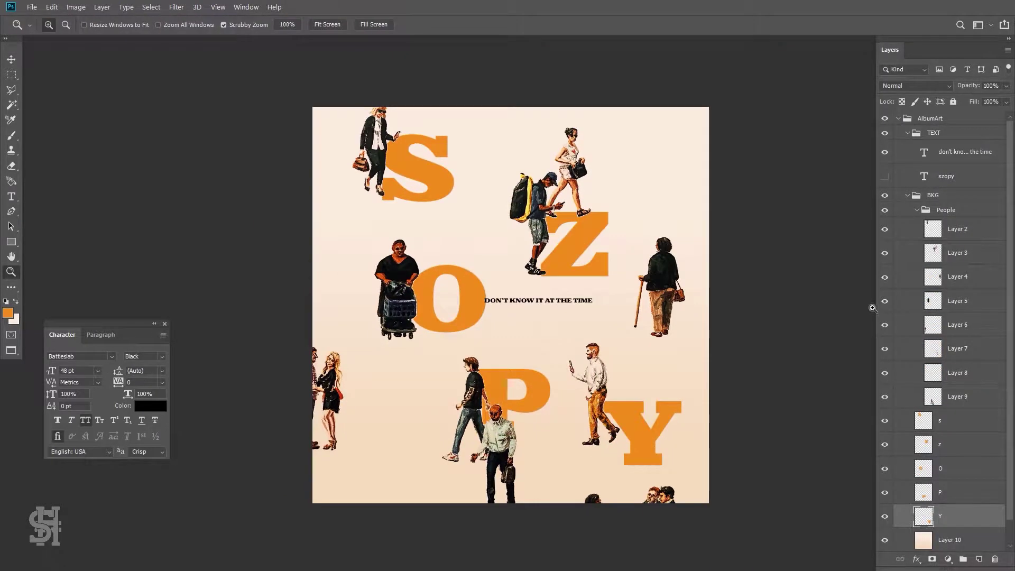
left_click(165, 323)
key("v")
left_click(947, 420, "shift")
key("ctrl+g")
double_click(952, 417)
type("Letters")
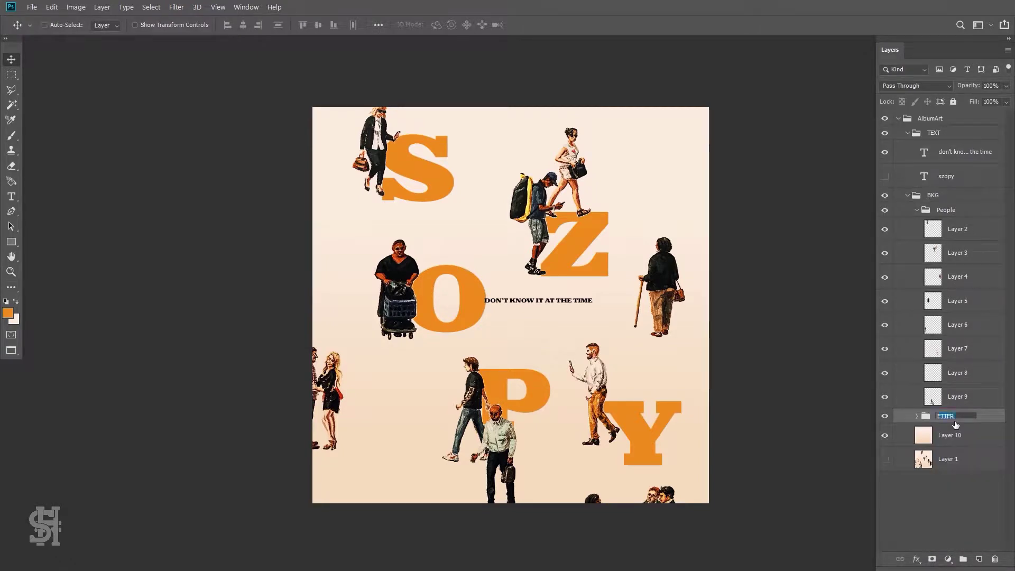
Step: Duplicate Layer 10, draw an orange gradient on the copy, and move it above the people
left_click(955, 434)
key("ctrl+j")
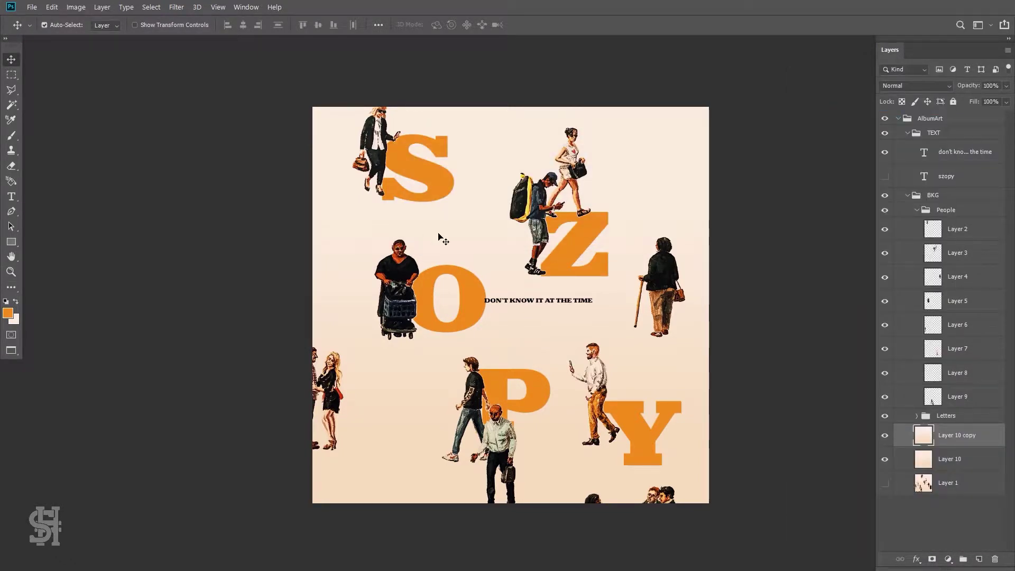
left_click_drag(546, 521, 547, 338)
left_click(1006, 101)
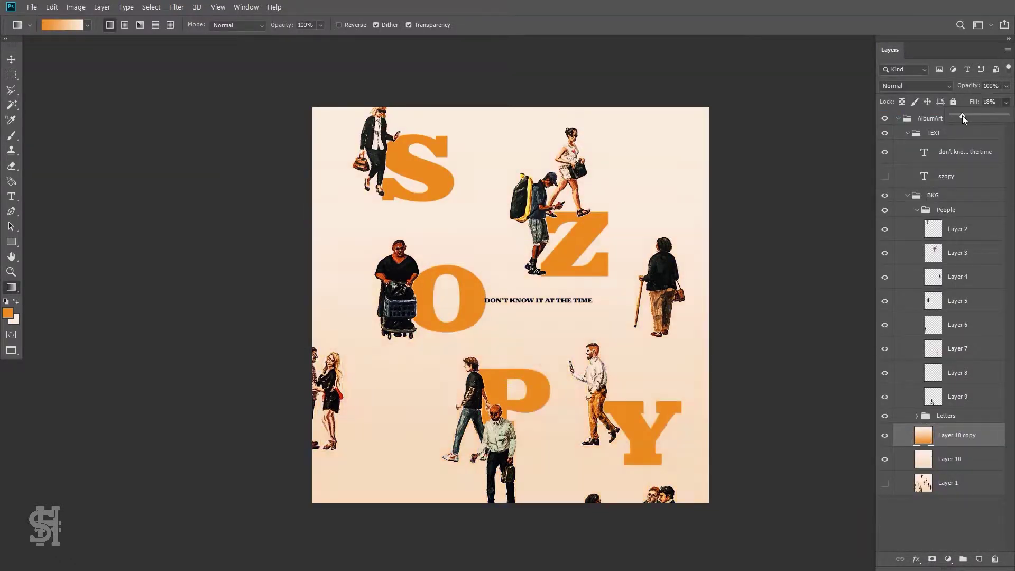
mouse_move(1008, 115)
left_mouse_down()
mouse_move(974, 115)
mouse_move(1009, 115)
left_mouse_up()
left_click_drag(957, 435, 951, 219)
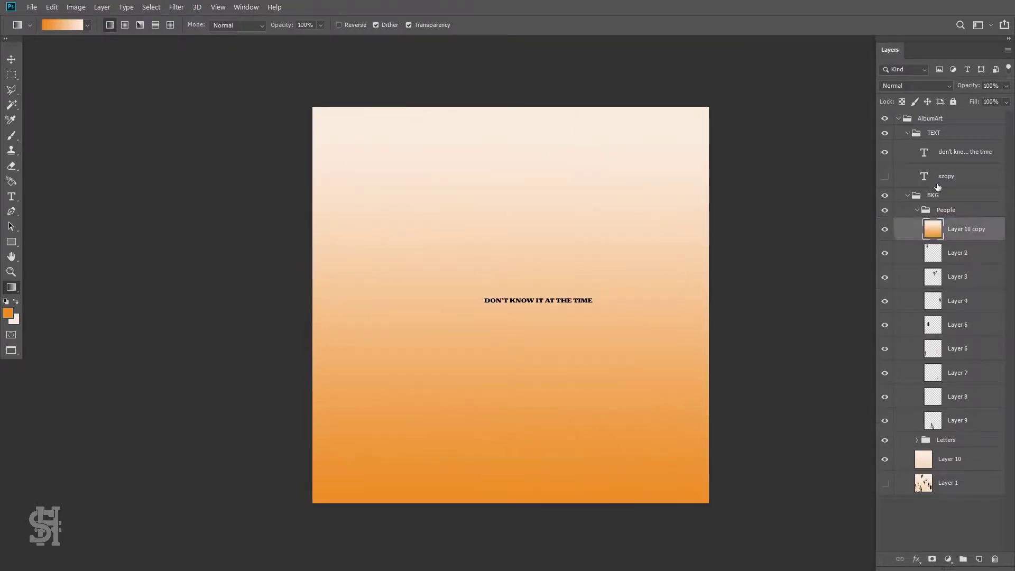
Step: Set the background colour to purple and redraw the copy as an orange-to-purple gradient
left_click(916, 86)
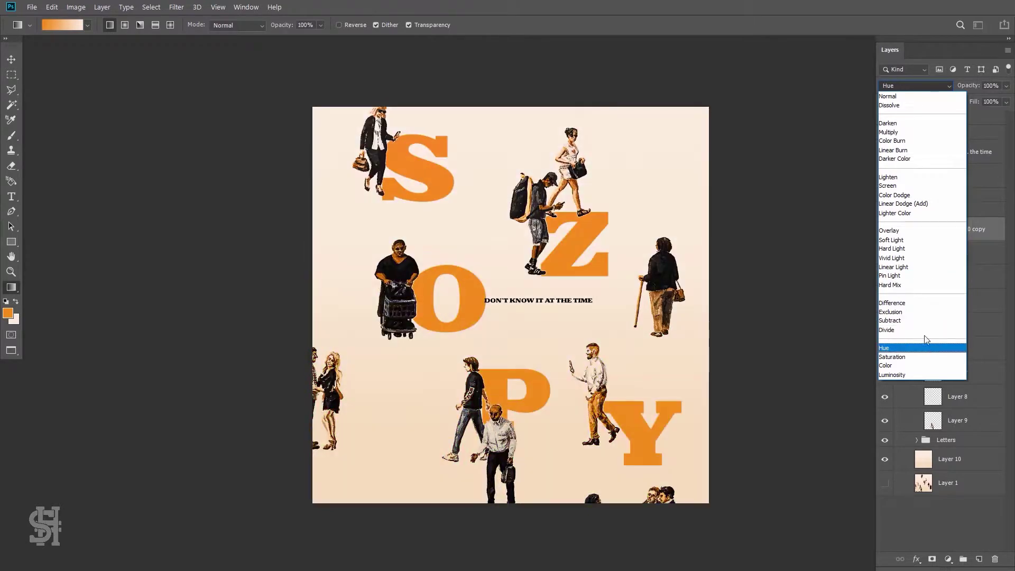
left_click(911, 98)
left_click(15, 320)
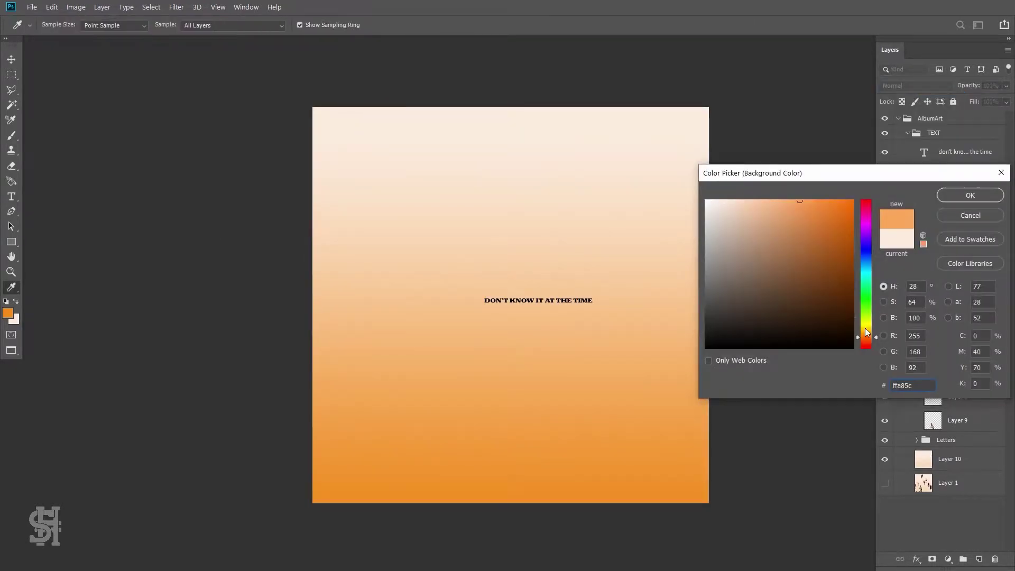
left_click(970, 195)
left_click(14, 320)
left_click(866, 234)
left_click(970, 195)
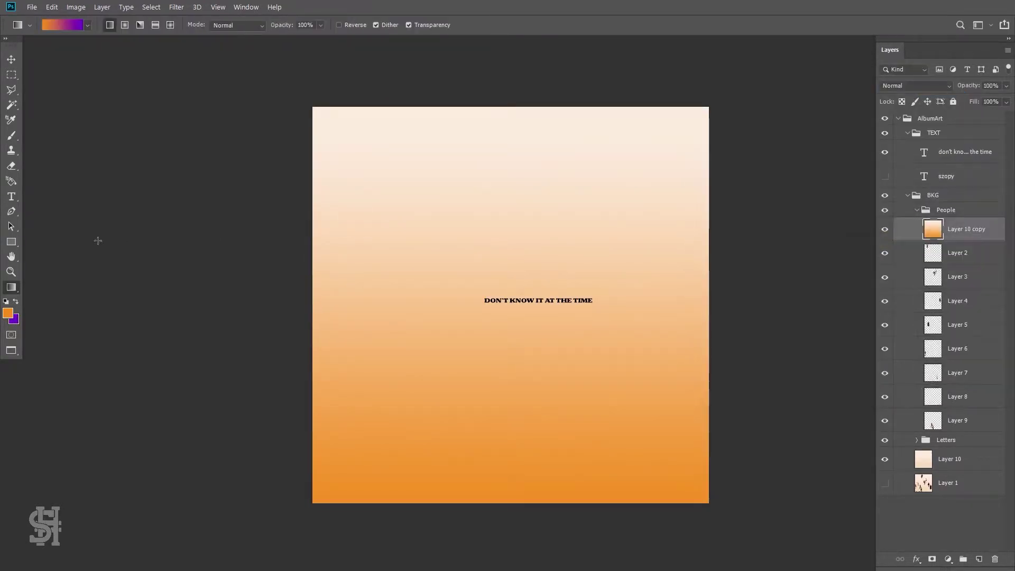
left_click_drag(528, 445, 528, 445)
Step: Blend the gradient layer in Screen mode with fill lowered to about 43%
left_click(917, 86)
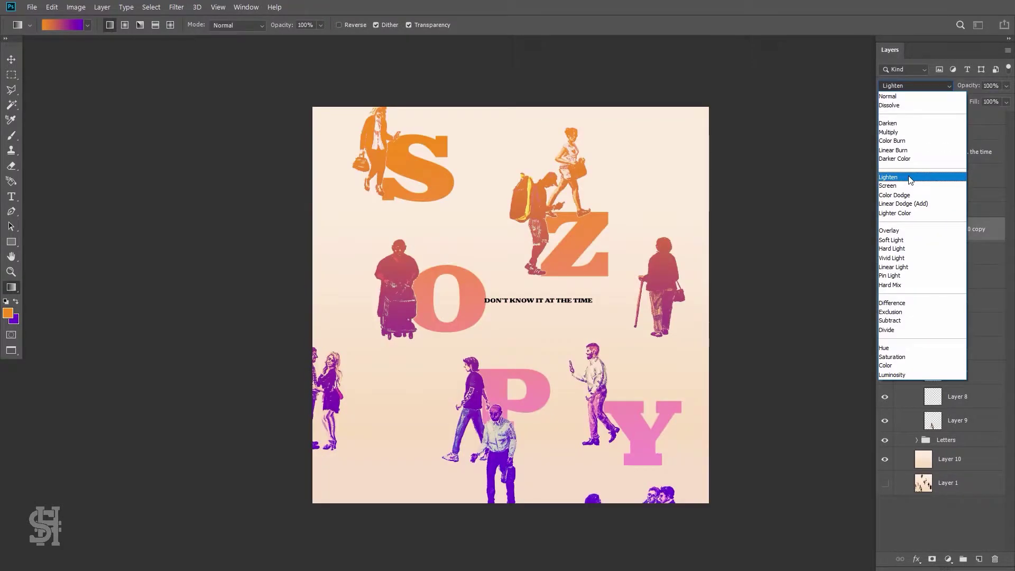
left_click(899, 176)
left_click(1006, 102)
left_click_drag(1008, 114, 979, 116)
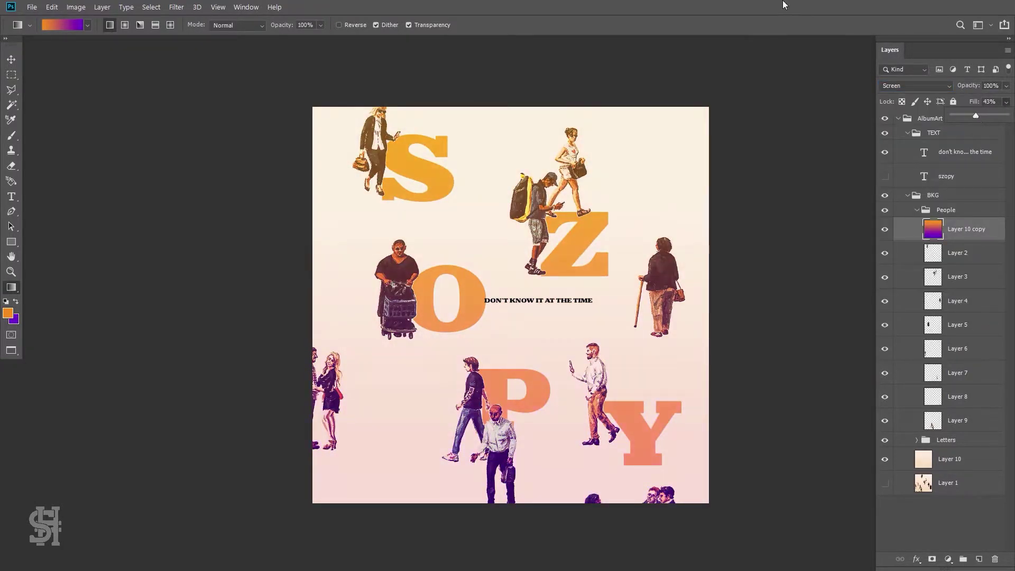
Step: Hide the gradient layer and give the Letters group an orange Color Overlay style
key("z")
left_click(884, 229)
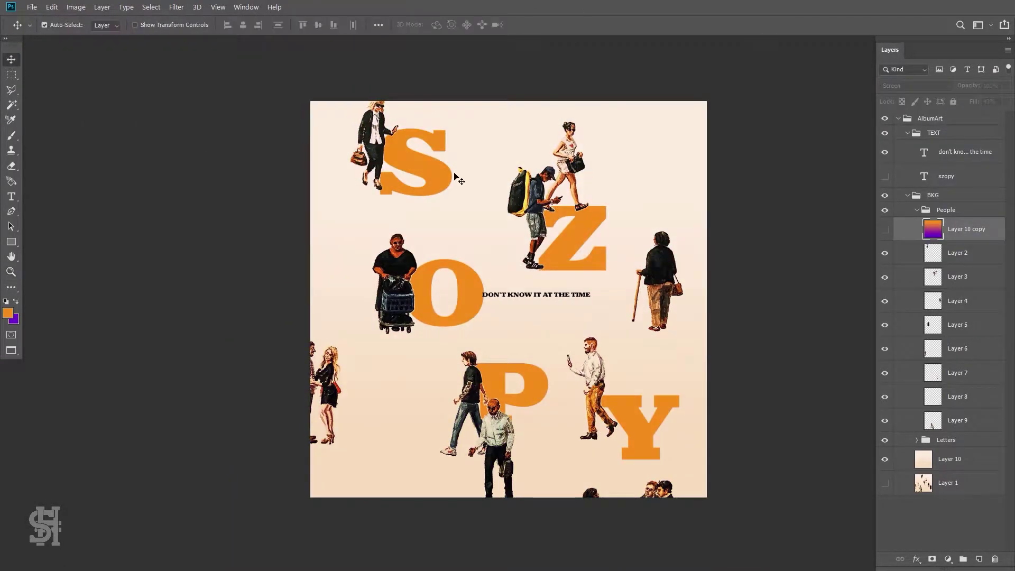
left_click(916, 440)
double_click(984, 377)
left_click(638, 221)
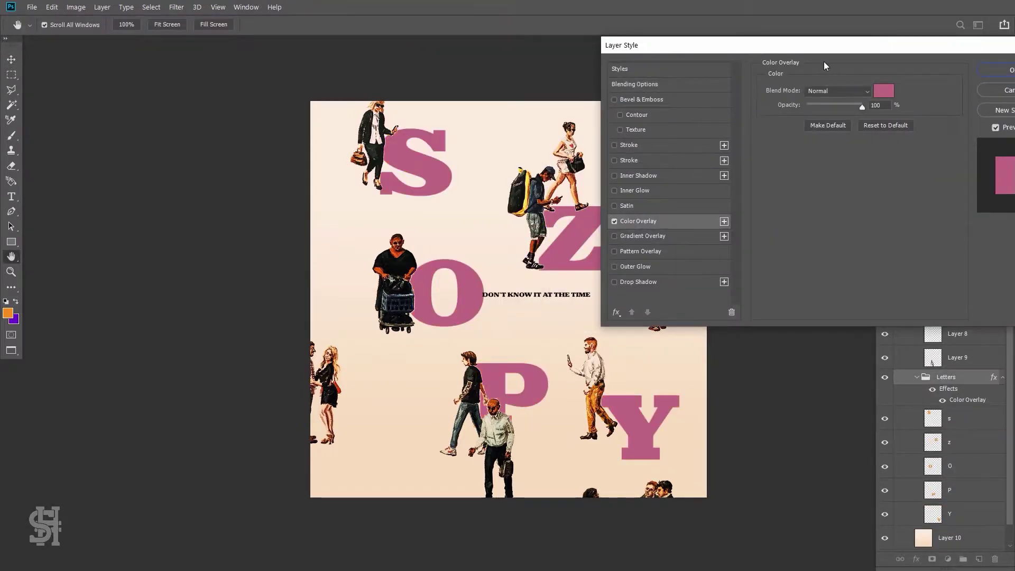
left_click_drag(793, 45, 870, 85)
left_click(961, 131)
left_click(866, 336)
left_click(813, 231)
left_click_drag(814, 230, 819, 207)
left_click(970, 195)
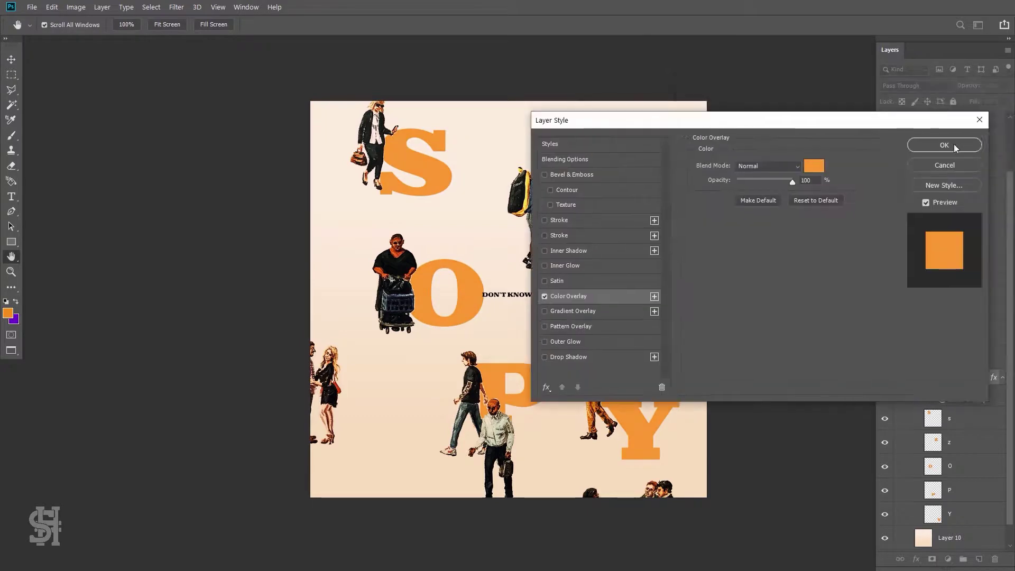
left_click(941, 142)
Step: Duplicate the Letters group, naming the copy Letters2
right_click(947, 355)
left_click(889, 131)
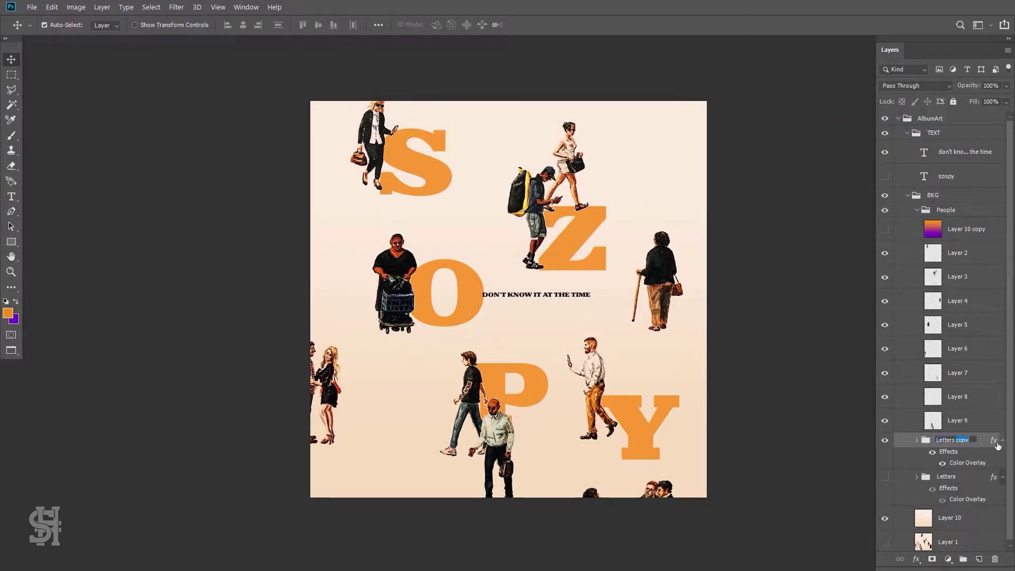
type("2")
key("Return")
key("ctrl+t")
Step: Scale the Letters2 letters down and place the O left of the tagline
left_click_drag(682, 129, 664, 148)
key("Return")
left_click(453, 197)
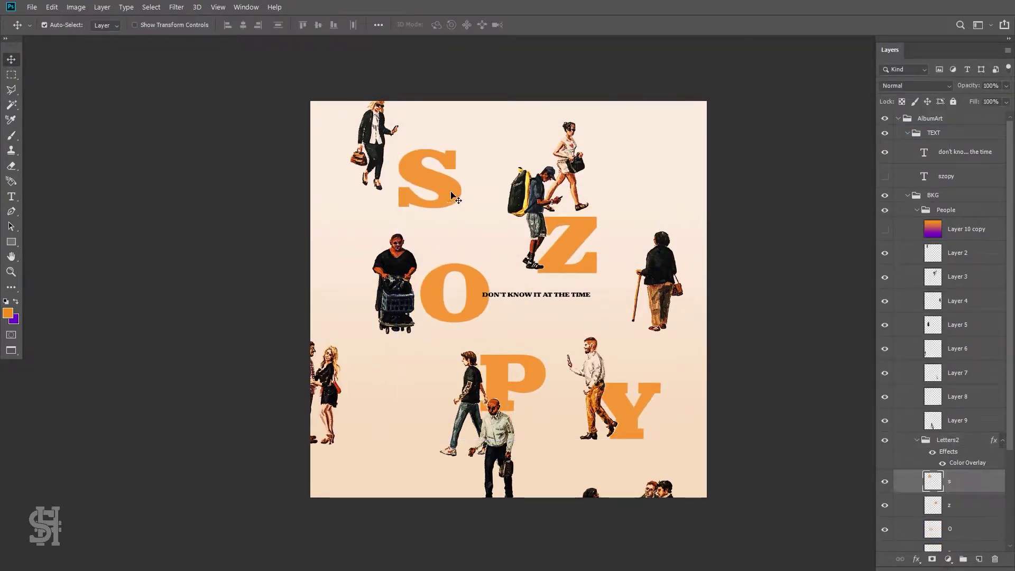
left_click_drag(474, 282, 462, 295)
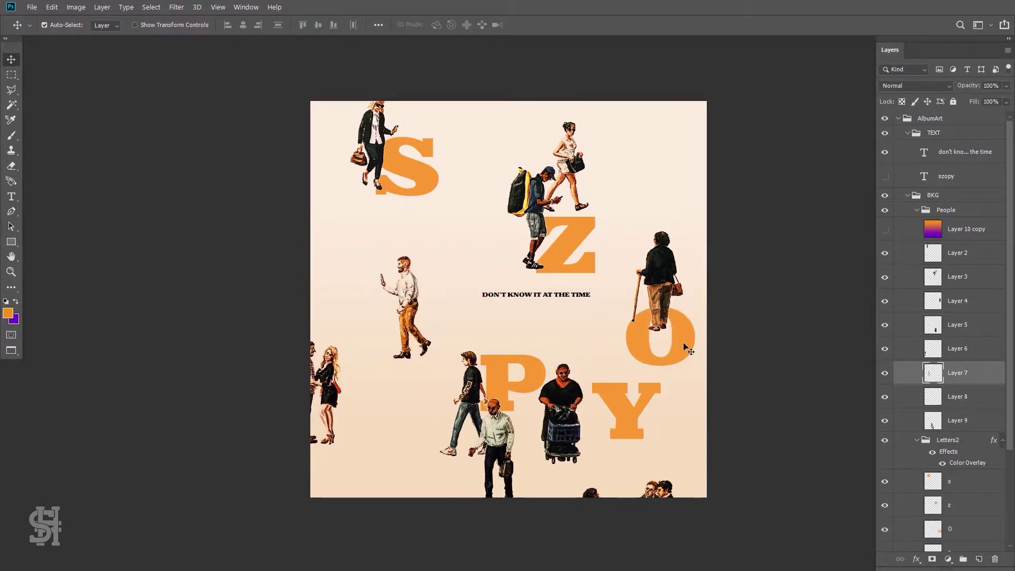
left_click_drag(644, 372, 439, 296)
Step: Move the cart woman right, the cane woman to the right edge, and reposition the Y
left_click(544, 384)
left_click_drag(545, 385, 611, 374)
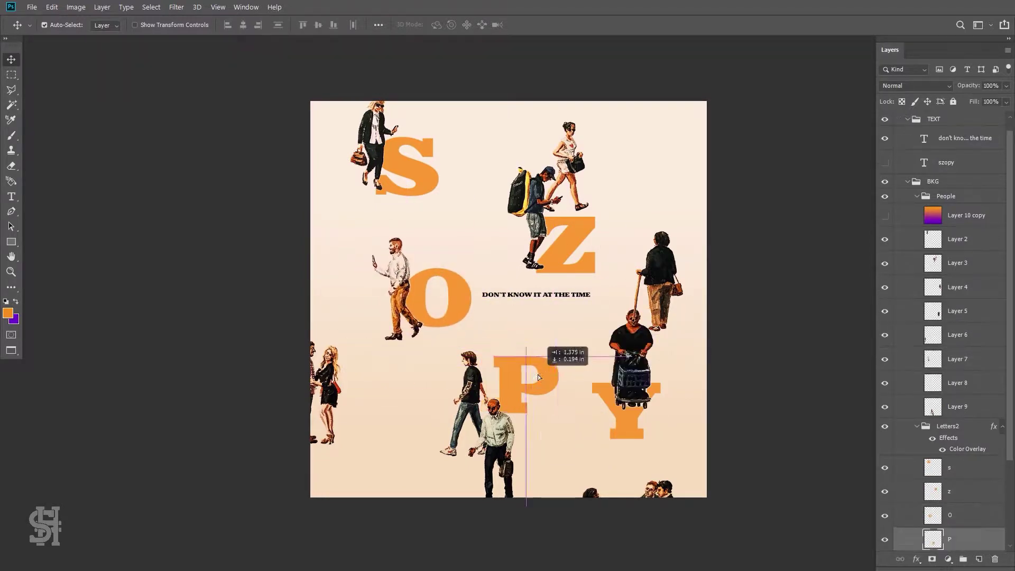
left_click_drag(627, 412, 566, 447)
left_click_drag(660, 289, 663, 258)
left_click_drag(626, 402, 635, 374)
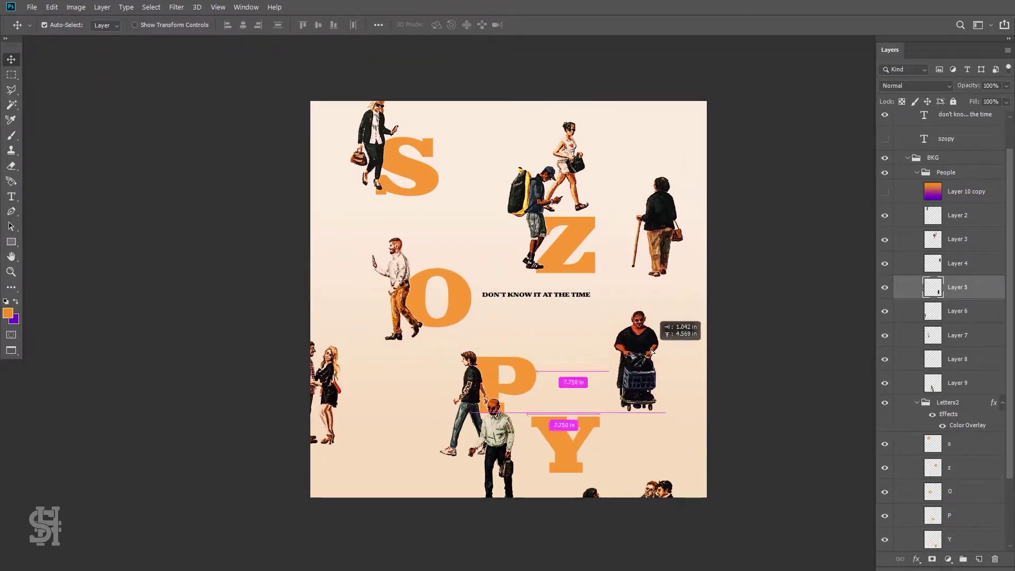
left_click_drag(566, 446, 600, 426)
left_click_drag(663, 258, 687, 201)
mouse_move(637, 373)
left_mouse_down()
mouse_move(656, 349)
mouse_move(662, 359)
left_mouse_up()
left_click(625, 421)
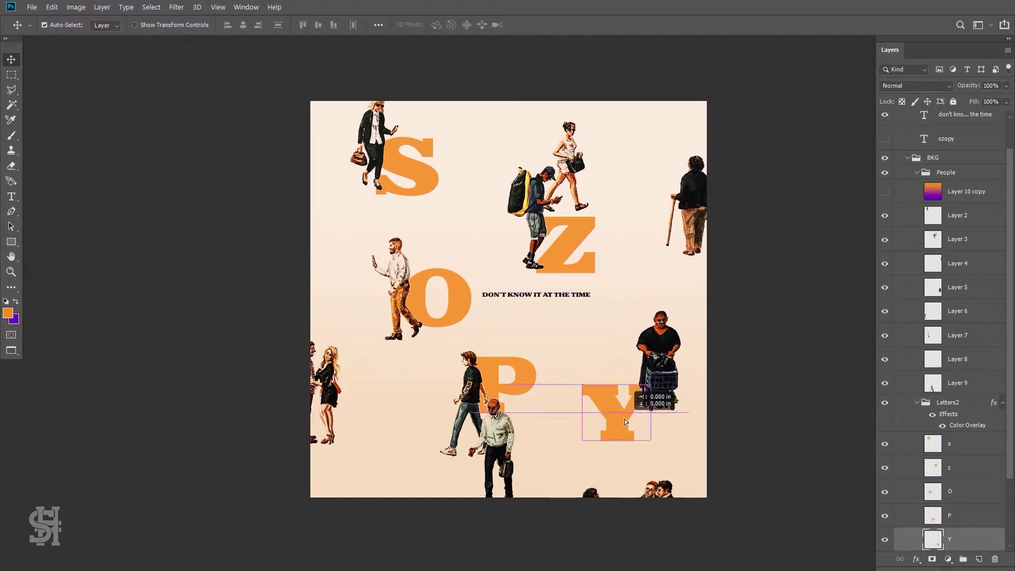
Step: Shift the S, tagline, Z, O and P, and move the couple to the bottom left
mouse_move(403, 165)
left_mouse_down()
mouse_move(392, 165)
mouse_move(407, 169)
left_mouse_up()
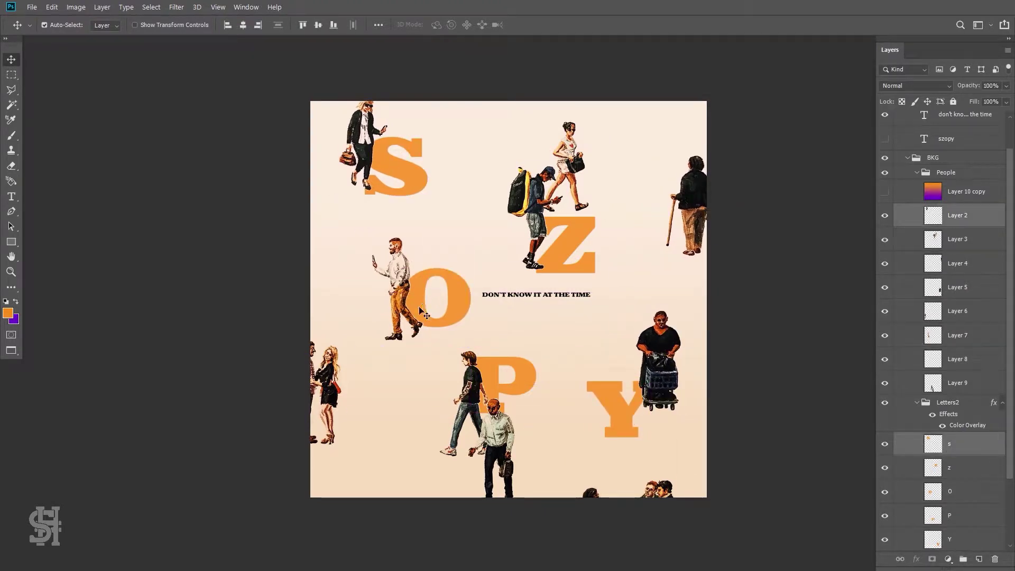
mouse_move(523, 297)
left_mouse_down()
mouse_move(559, 317)
mouse_move(549, 318)
left_mouse_up()
left_click_drag(495, 428, 490, 428)
left_click(405, 288)
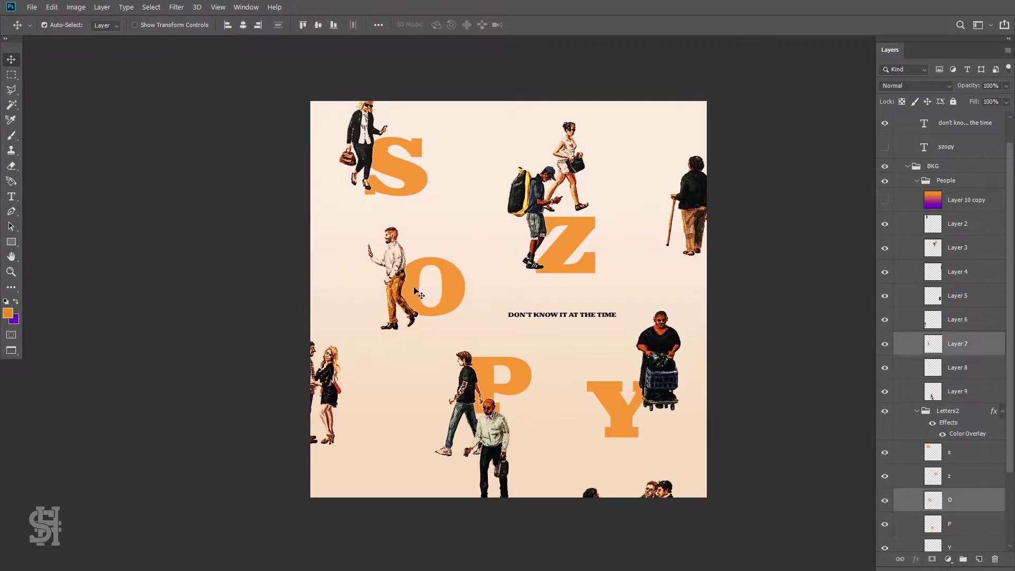
left_click_drag(566, 249, 519, 218)
left_click_drag(434, 291, 434, 309)
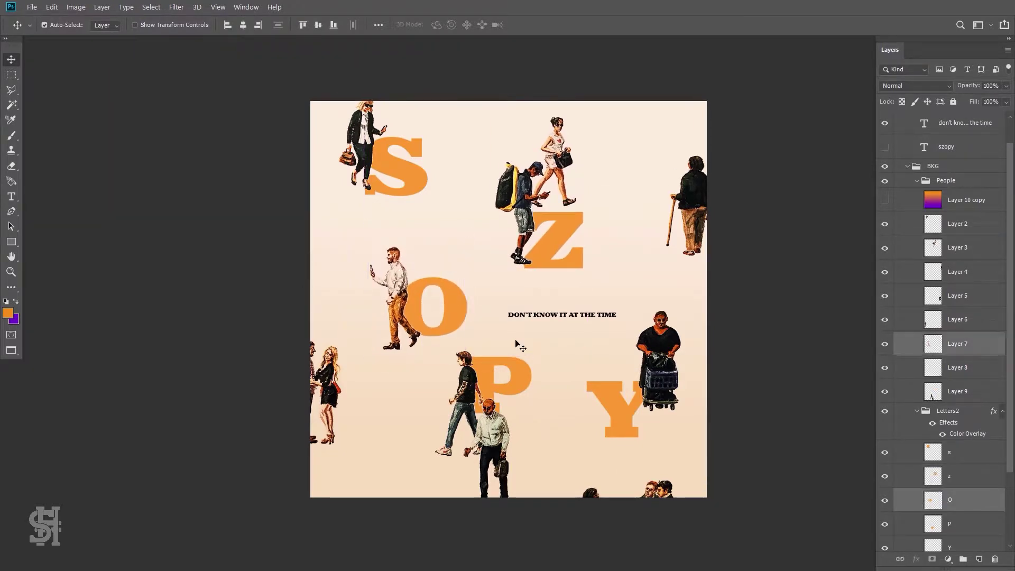
left_click_drag(469, 394, 535, 390)
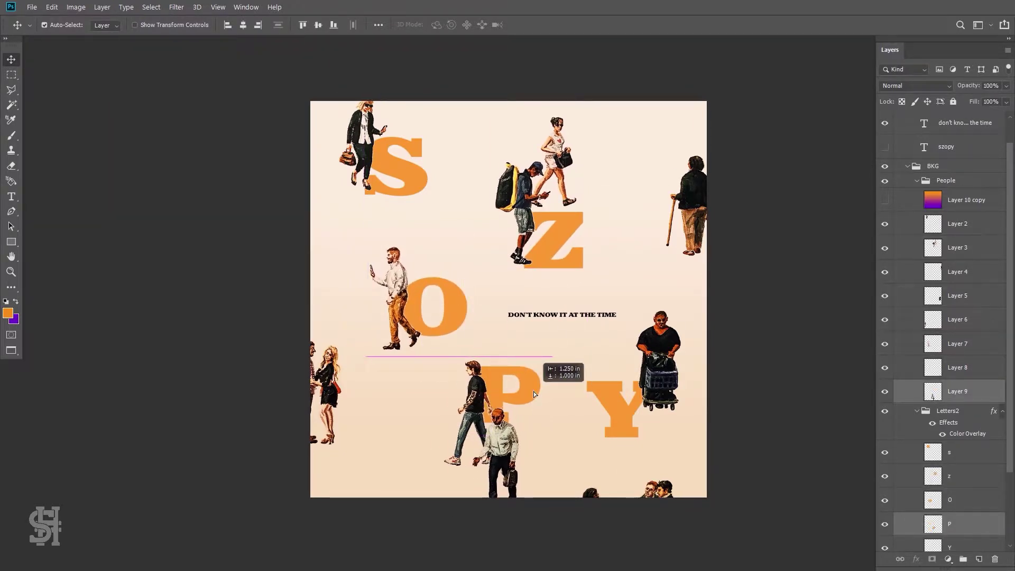
left_click_drag(662, 489, 358, 489)
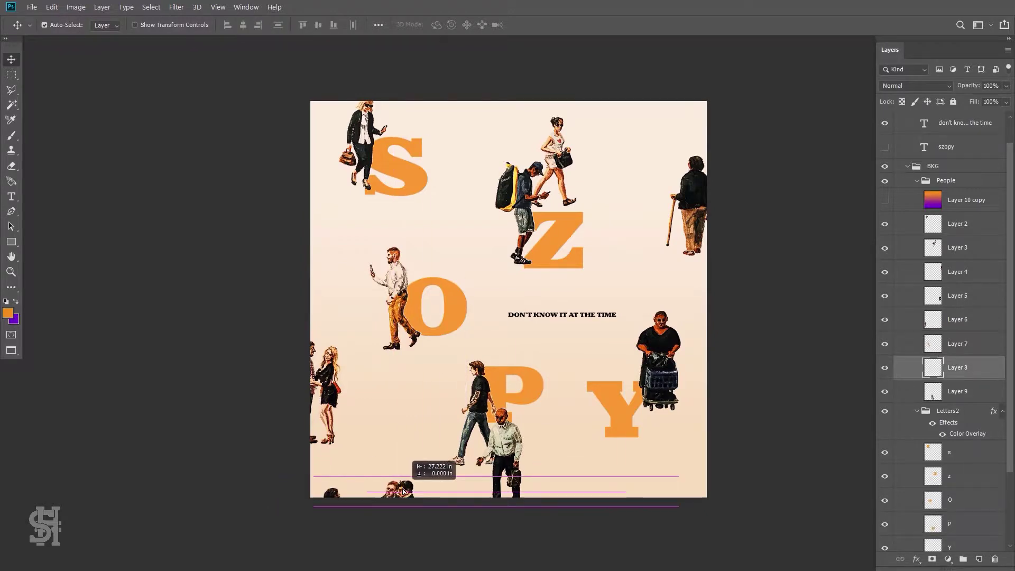
left_click_drag(482, 394, 497, 394)
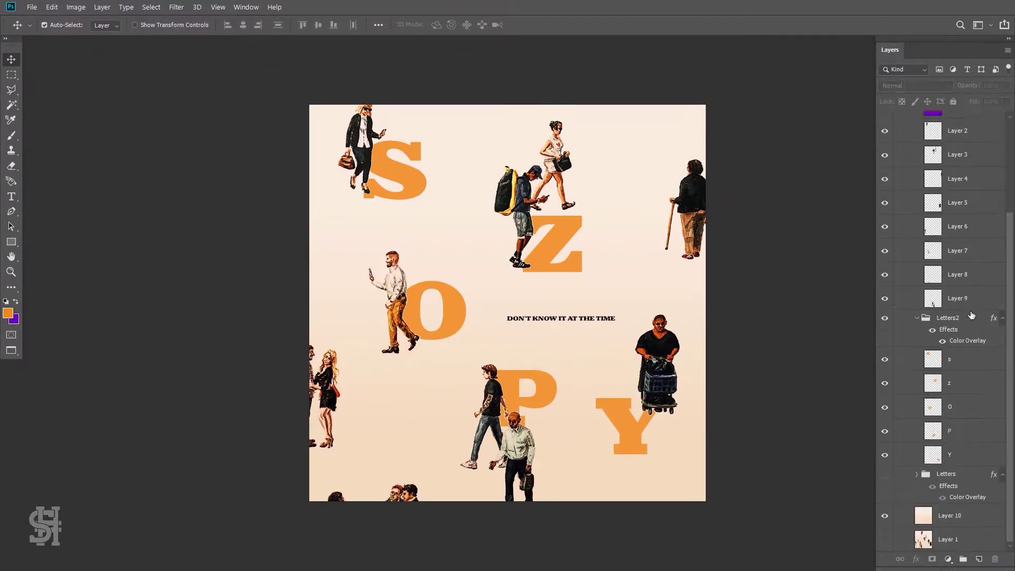
Step: Show the gradient overlay again and shift its hue with Hue/Saturation
left_click(885, 179)
left_click(76, 7)
left_click_drag(795, 283, 782, 286)
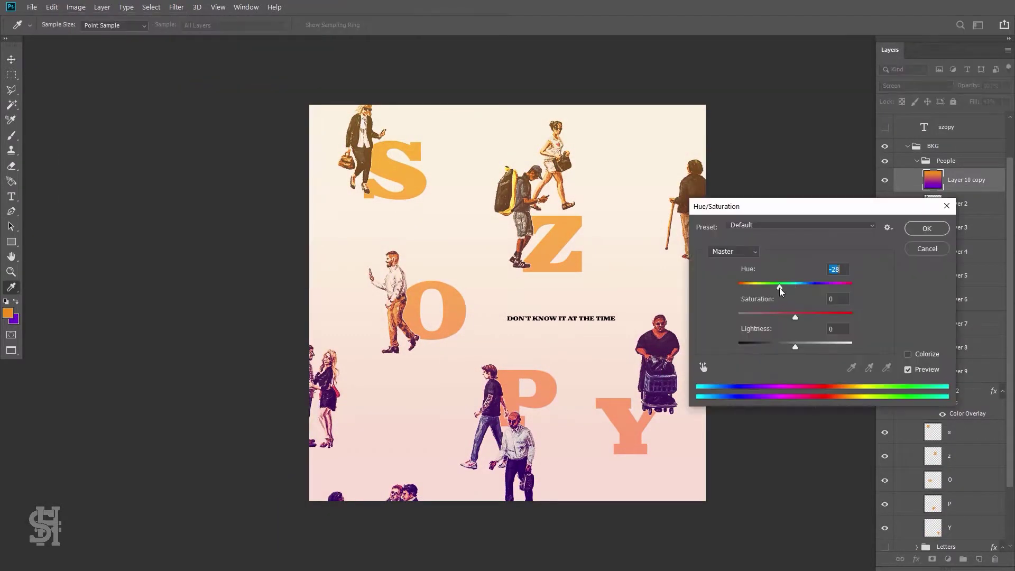
left_click(927, 228)
Step: Redraw the overlay blue at top to red at bottom, in Screen mode at low fill
left_click(8, 313)
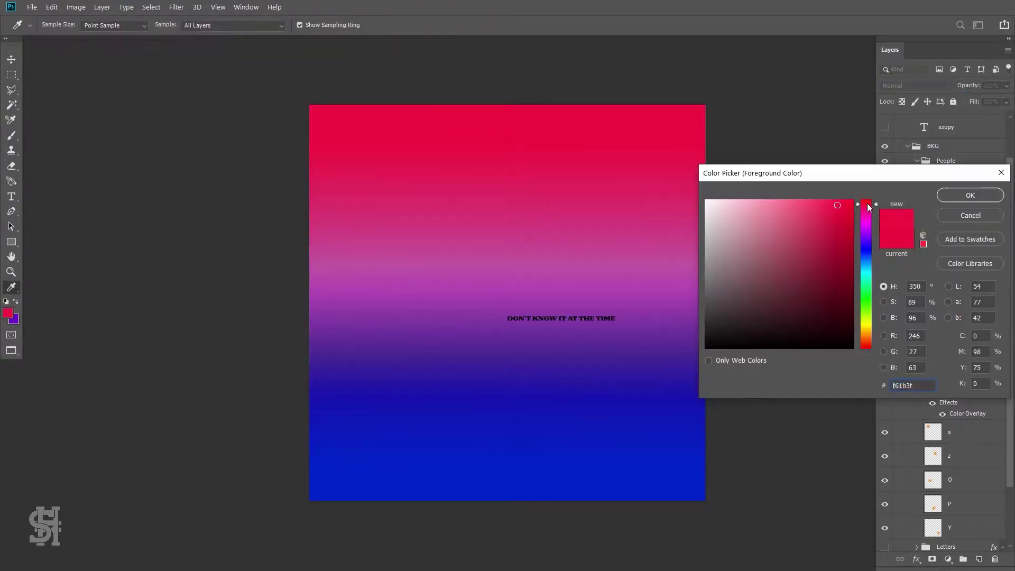
key("Return")
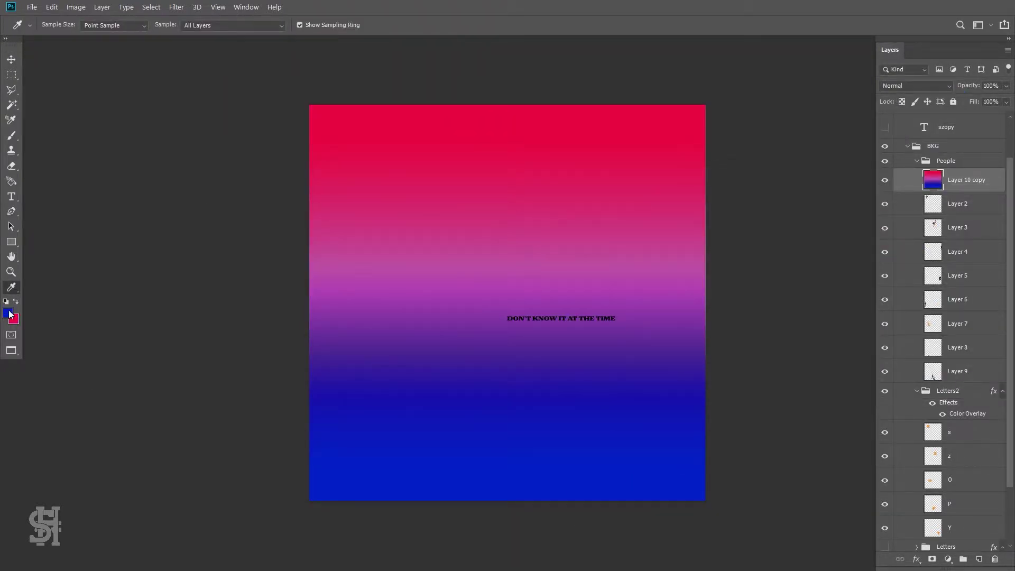
left_click(8, 313)
left_click(63, 25)
left_click(902, 172)
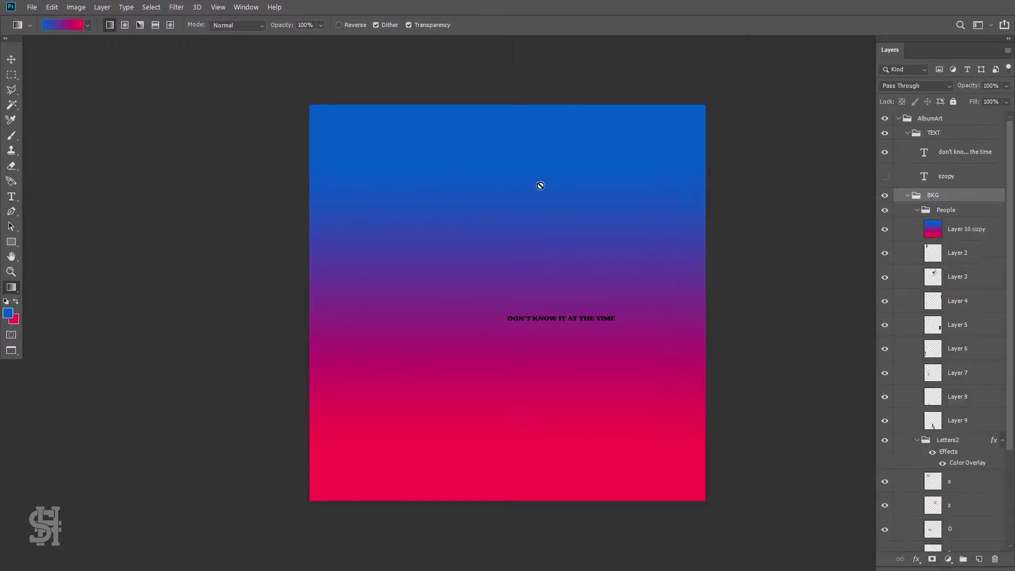
left_click(915, 86)
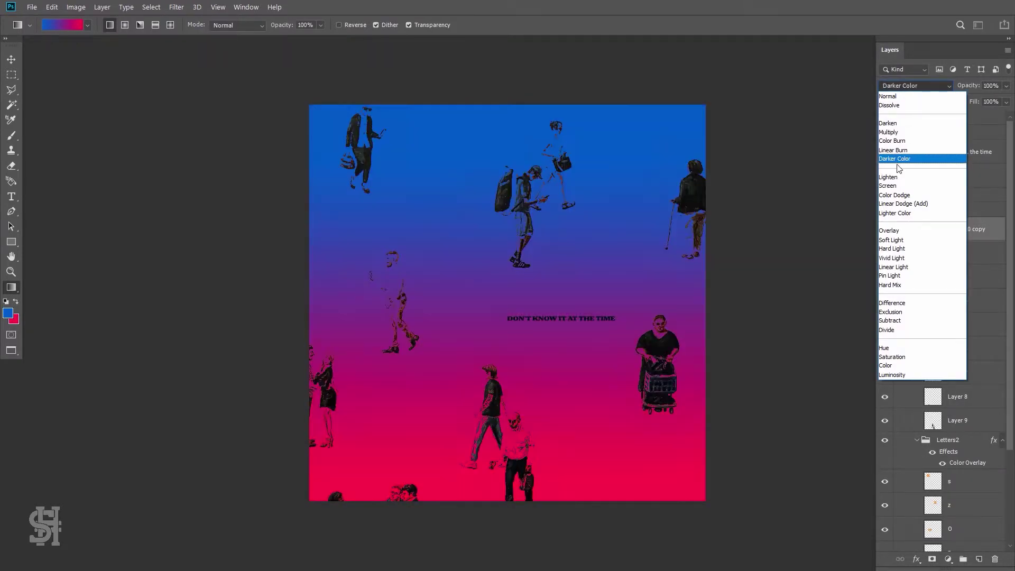
left_click(902, 156)
mouse_move(1006, 102)
left_mouse_down()
mouse_move(953, 115)
mouse_move(972, 119)
left_mouse_up()
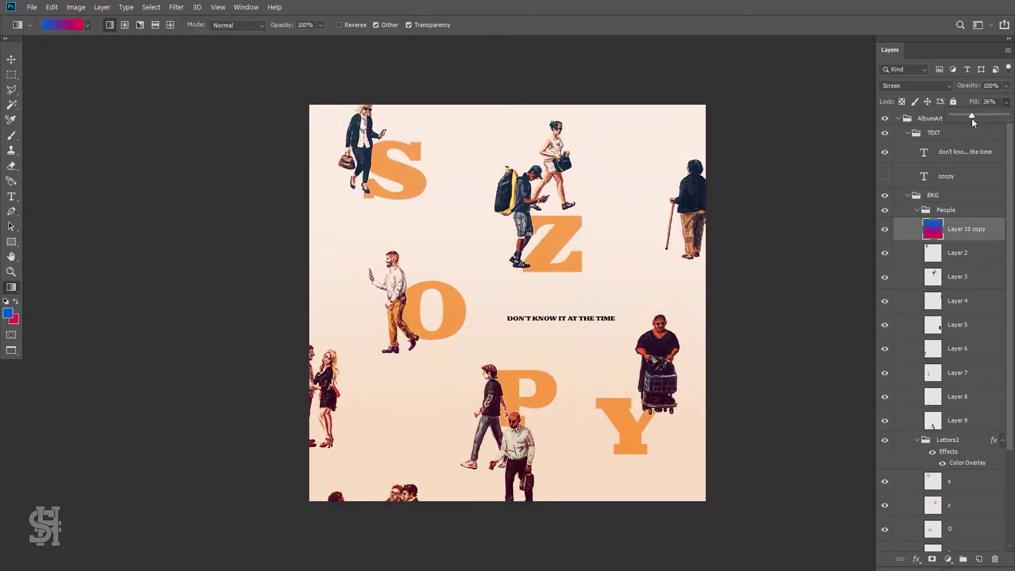
Step: Apply a small monochromatic Add Noise to Layer 10 and keep the gradient overlay hidden
left_click(885, 229)
scroll(947, 317, "down", 5)
left_click(949, 531)
key("z")
key("ctrl+plus")
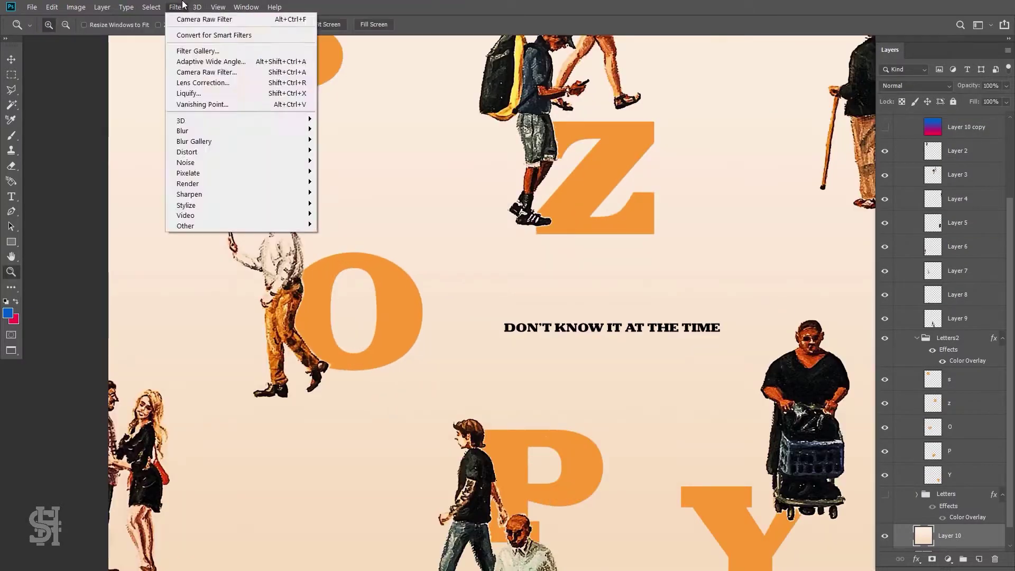
left_click(176, 7)
mouse_move(186, 162)
left_click(344, 160)
left_click_drag(424, 262, 426, 265)
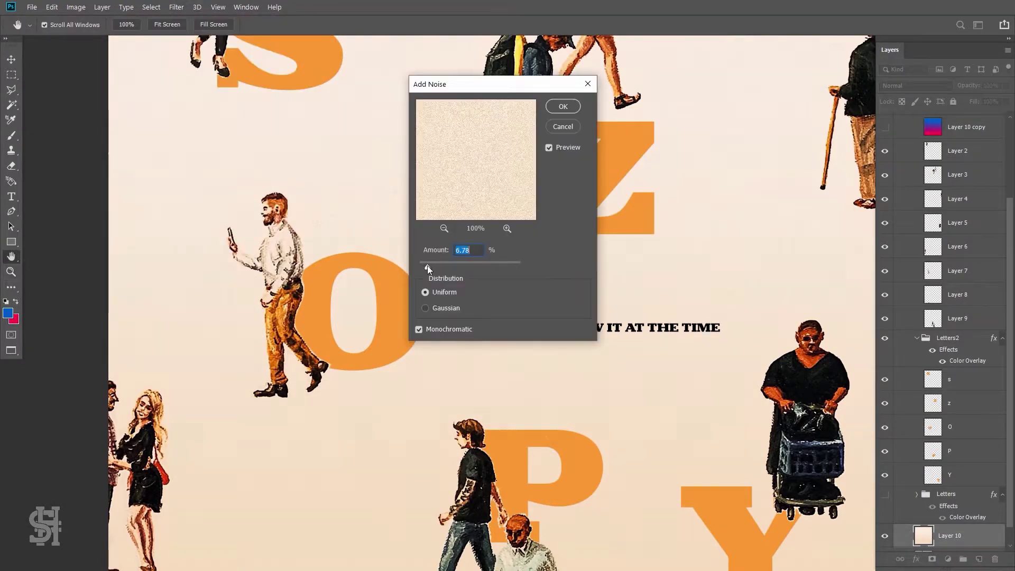
key("Return")
key("ctrl+0")
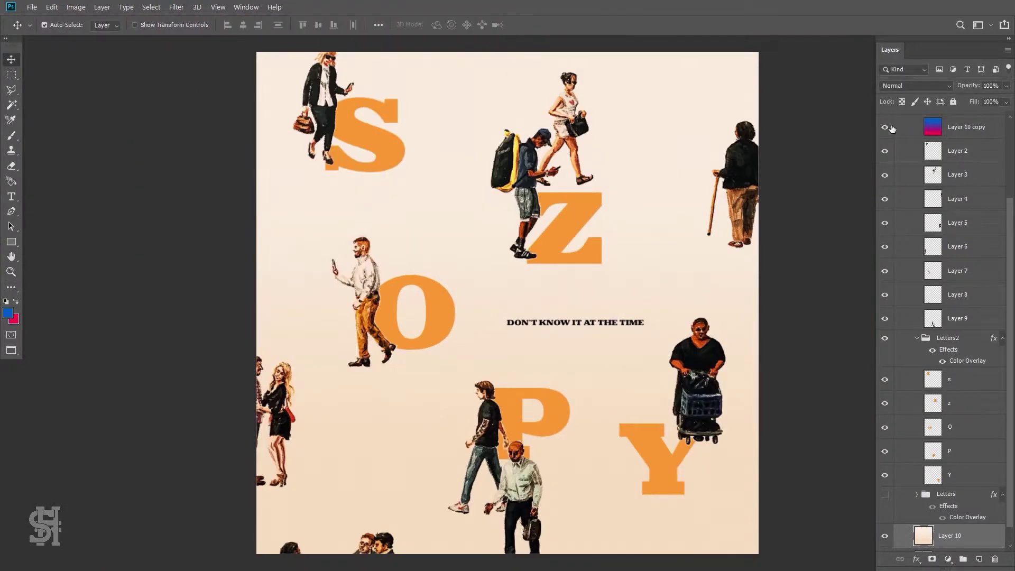
left_click(886, 128)
scroll(946, 158, "up", 3)
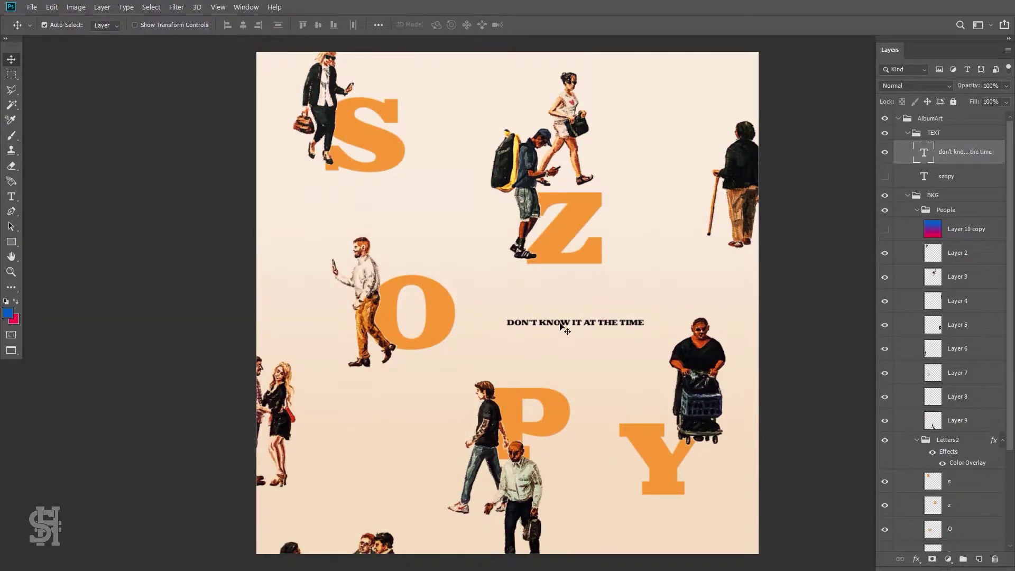
Step: Draw a long rectangle across the tagline and fill it orange
left_click_drag(713, 311, 760, 330)
left_click(41, 341)
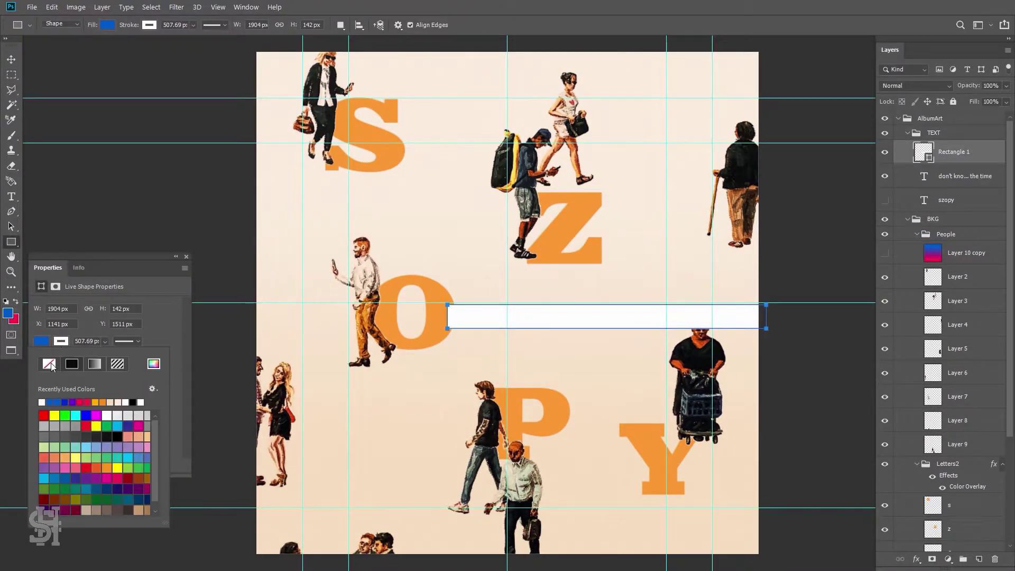
left_click(69, 365)
Step: Place the orange bar beneath the tagline text and slide it right toward the edge
left_click_drag(957, 161, 956, 184)
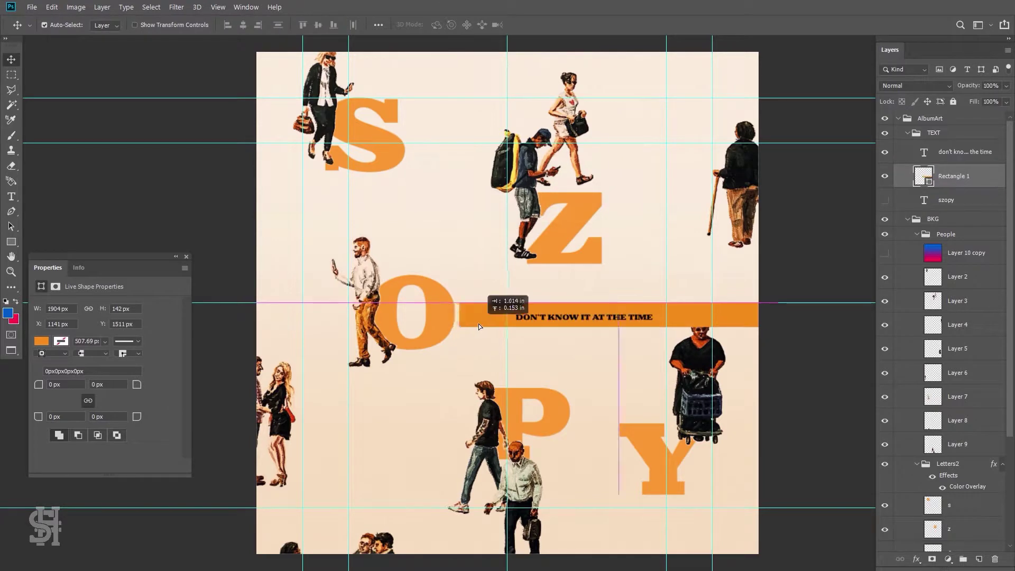
left_click_drag(584, 316, 614, 315)
left_click(457, 313)
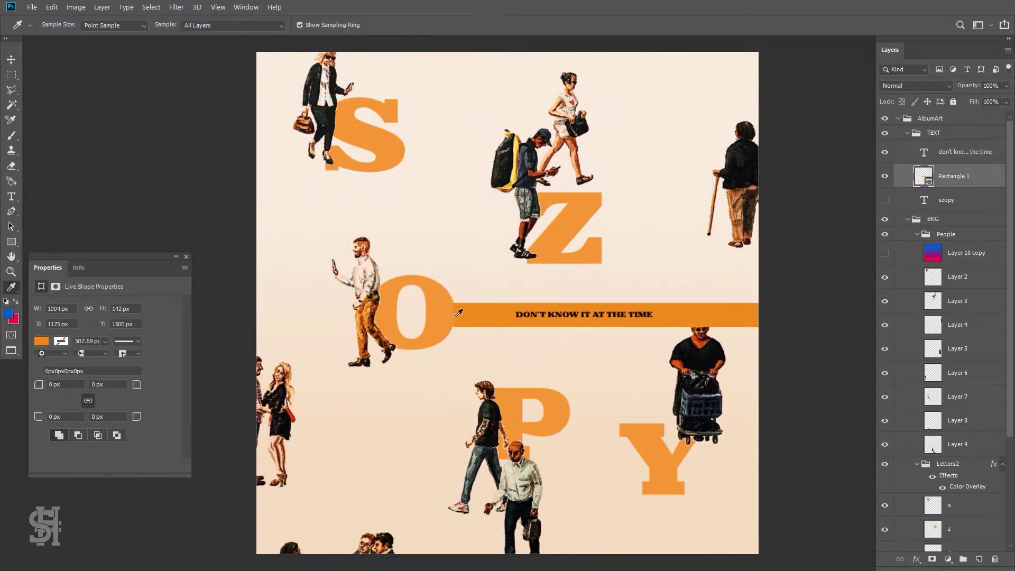
left_click_drag(483, 322, 515, 322)
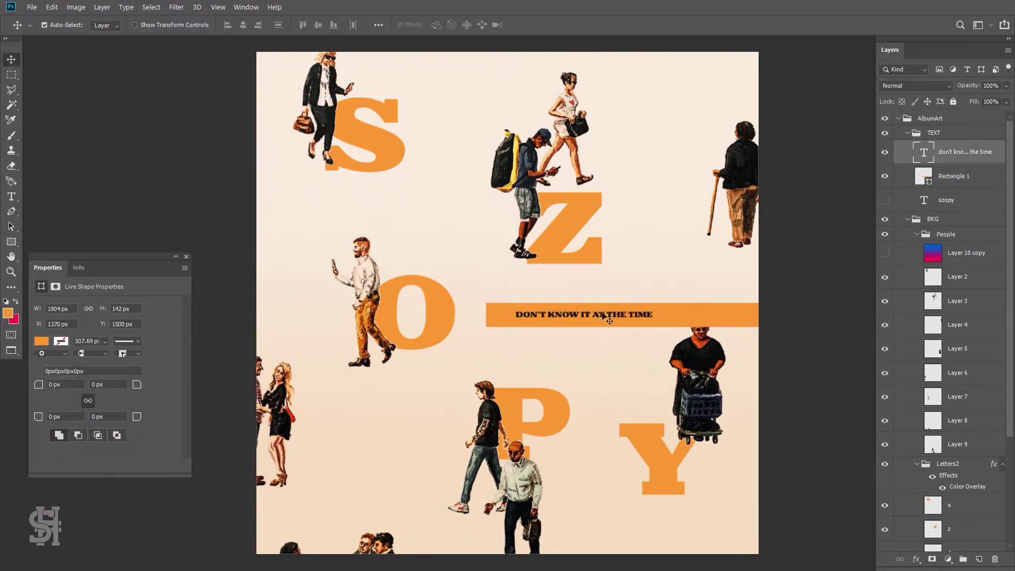
left_click_drag(952, 176, 960, 421)
Step: Try a light colour on the tagline text, then undo it
left_click(650, 317)
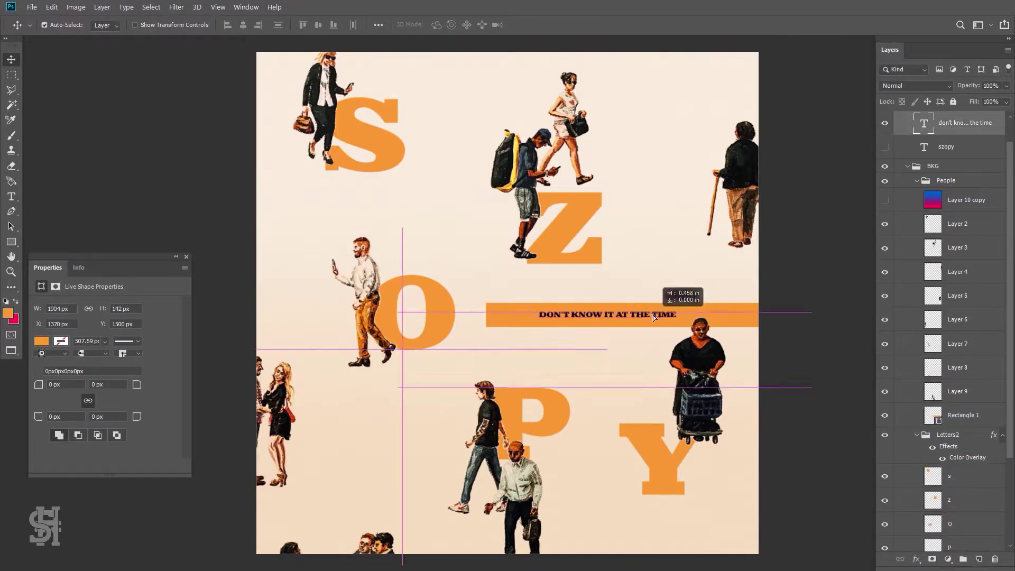
double_click(603, 314)
left_click(444, 23)
left_click(967, 197)
key("ctrl+z")
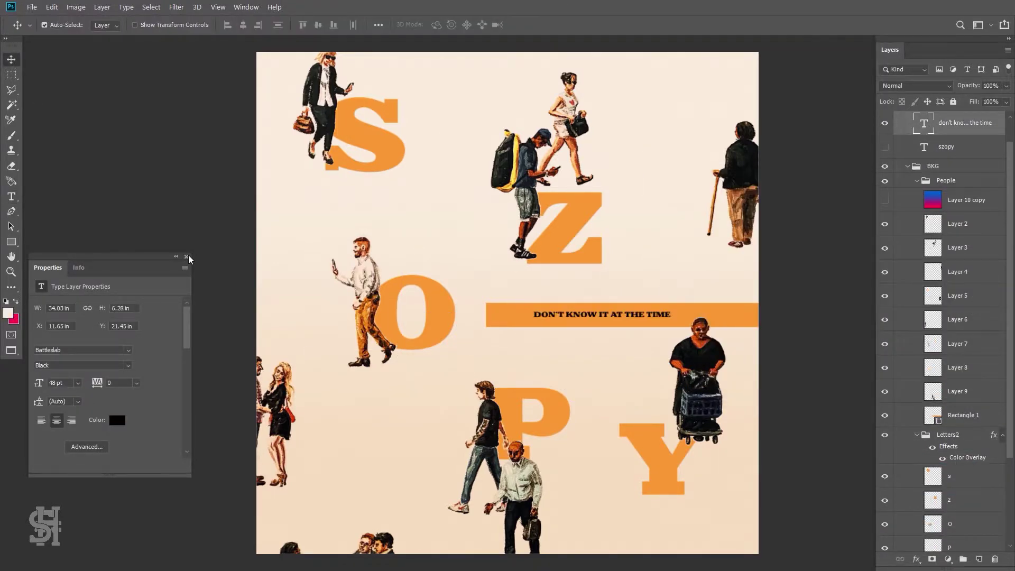
Step: Fill the bar black and colour the tagline text orange
left_click(963, 416)
left_click(37, 349)
left_click(66, 402)
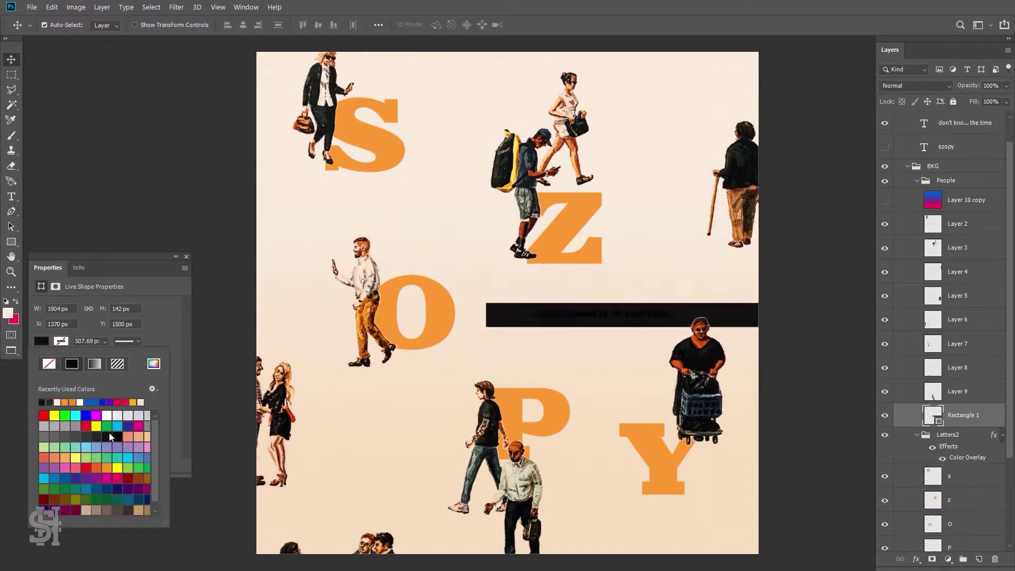
left_click(938, 127)
left_click(116, 420)
left_click(971, 195)
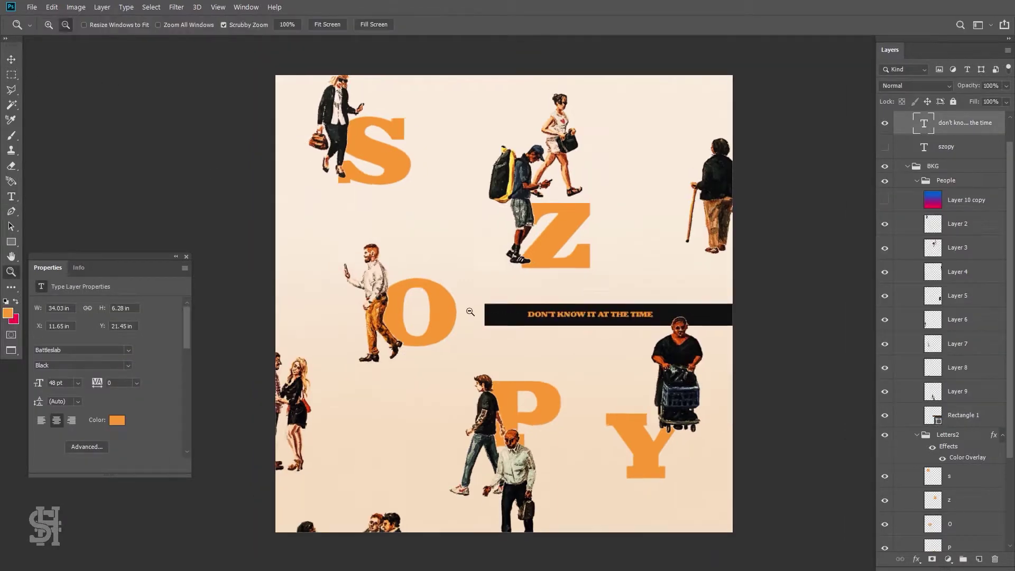
left_click(470, 314, "alt")
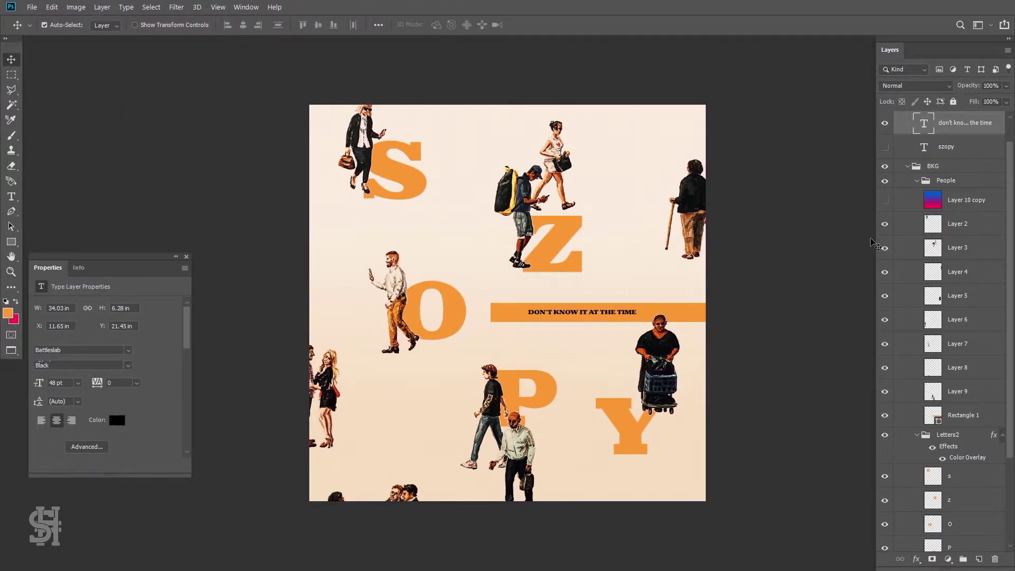
Step: Hide the bar and set the tagline font to Impact Label at 60 pt
left_click(886, 123)
left_click(885, 415)
double_click(924, 124)
left_click(105, 25)
type("im")
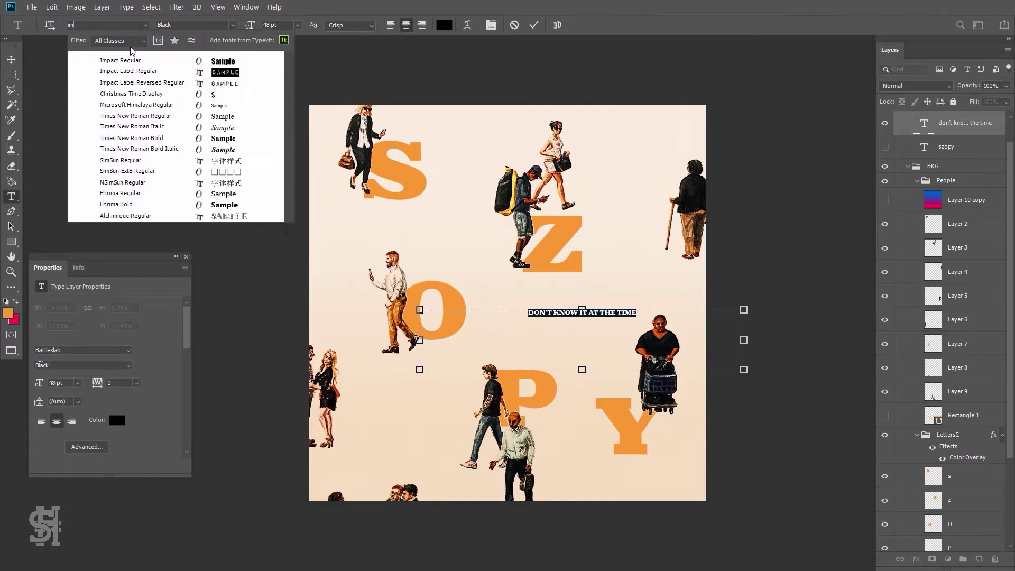
left_click(146, 76)
left_click(186, 256)
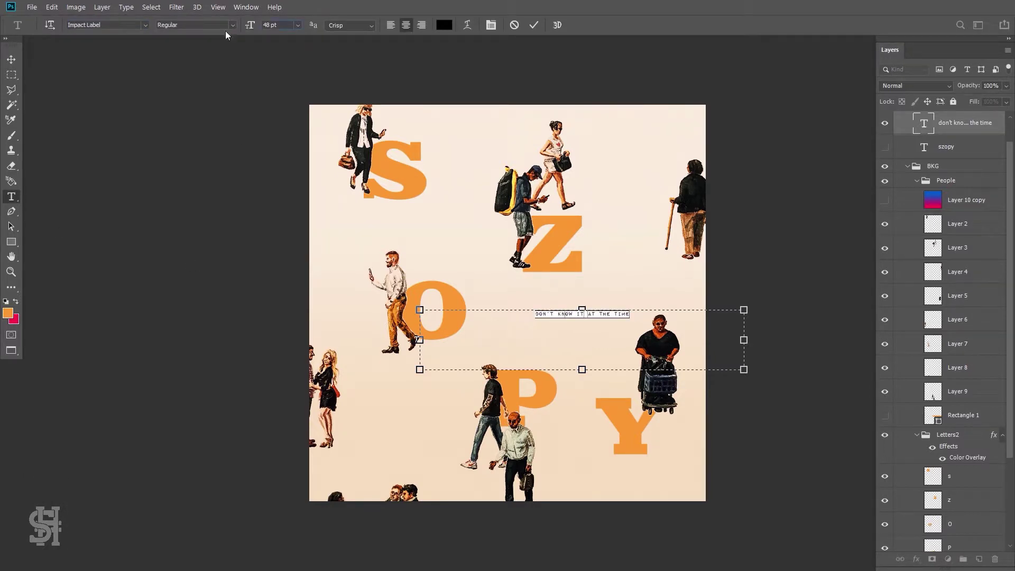
Step: Move the tagline left and recolour its text near-black
key("ctrl+plus")
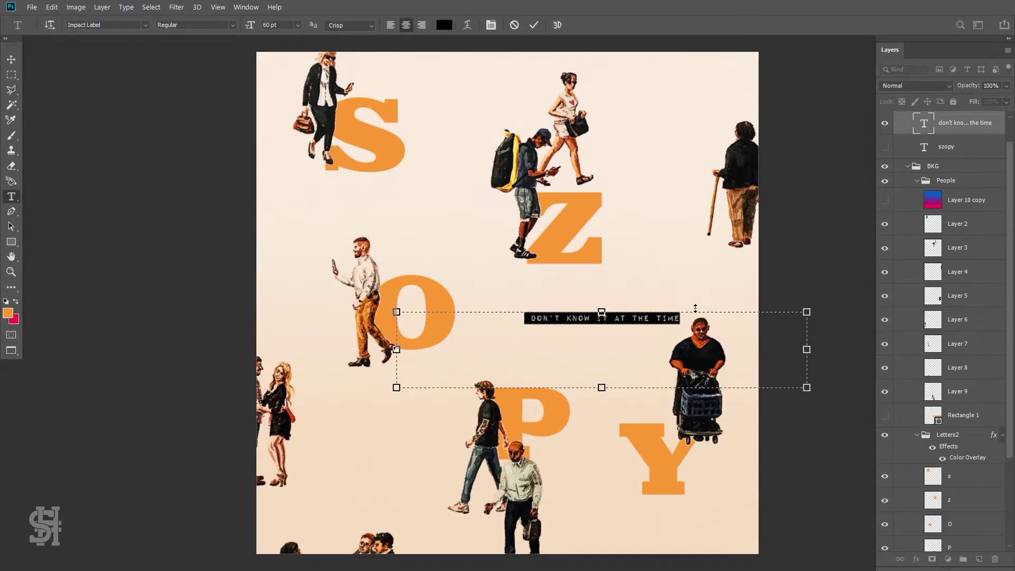
left_click(11, 60)
left_click_drag(603, 317, 573, 322)
left_click(7, 314)
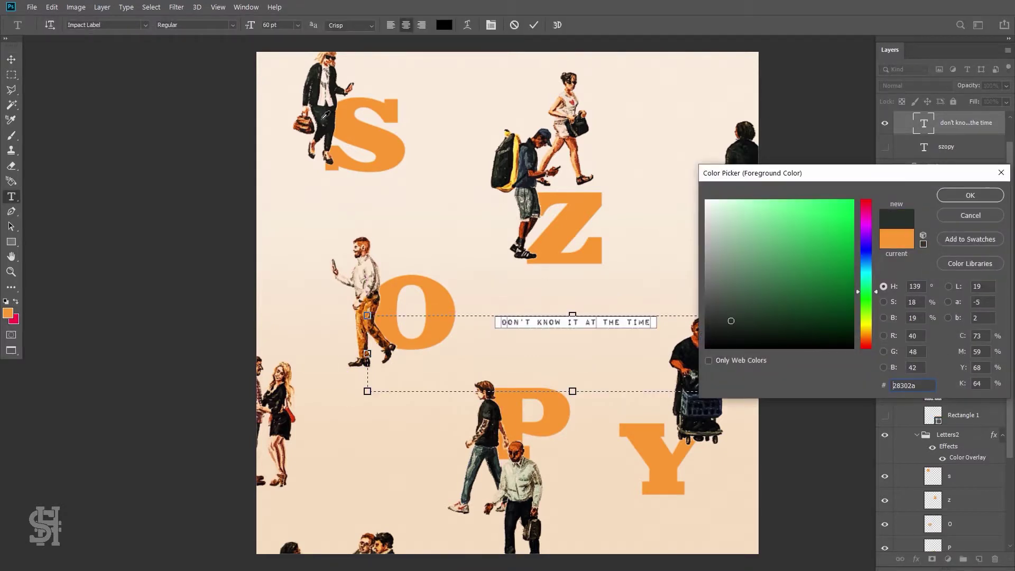
left_click(741, 372)
left_click(956, 193)
double_click(555, 319)
left_click(442, 25)
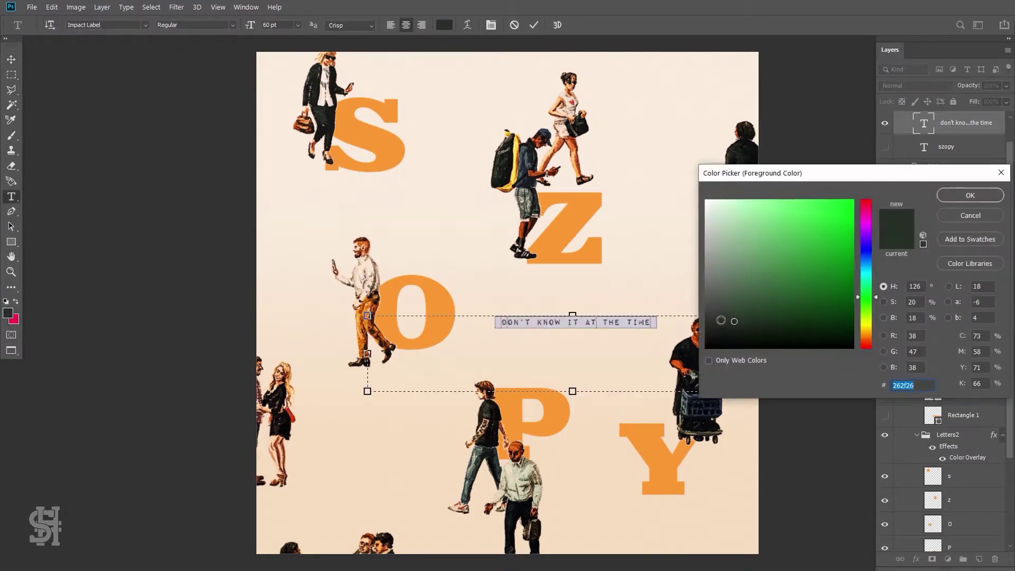
left_click(970, 194)
key("ctrl+Return")
Step: Enlarge the tagline label and place it beside the O
key("ctrl+t")
left_click_drag(782, 391, 828, 396)
key("Return")
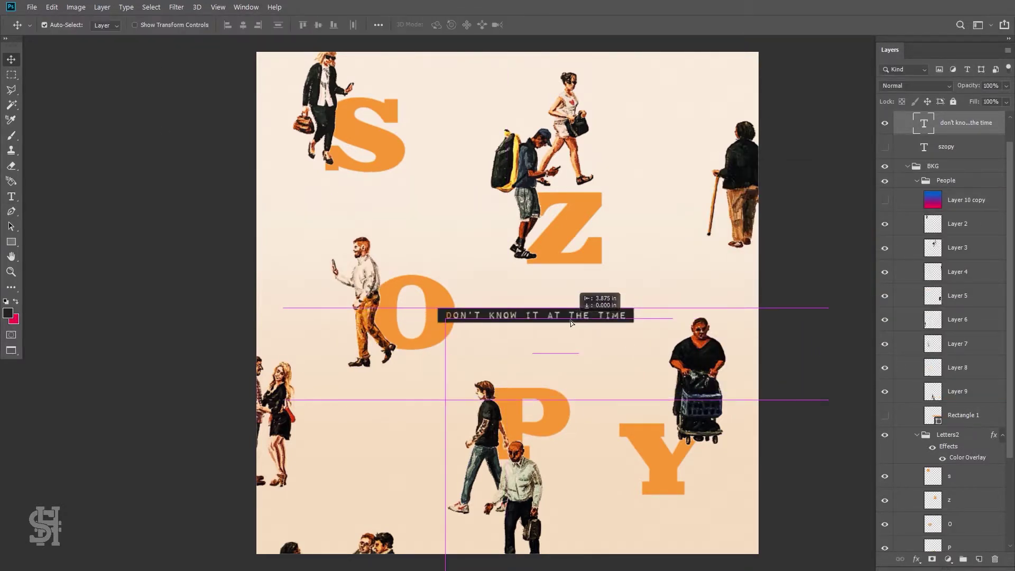
mouse_move(613, 322)
left_mouse_down()
mouse_move(594, 318)
mouse_move(667, 315)
left_mouse_up()
Step: Erase the woman's dark edge beside the S and undo a stray erasure on the backpack man's shoe
left_click(365, 134)
key("z")
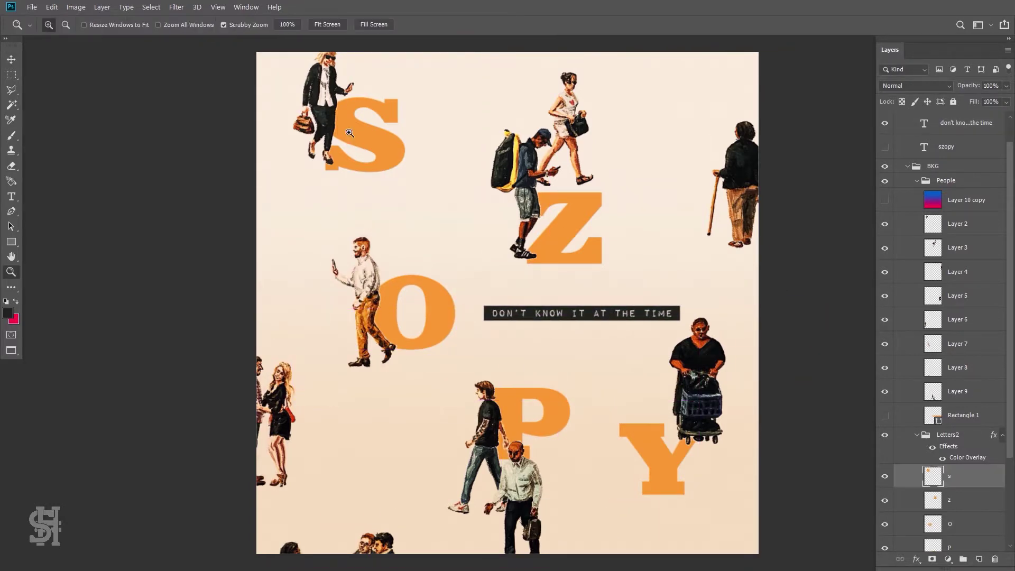
left_click(341, 82)
key("e")
left_click(328, 159, "ctrl")
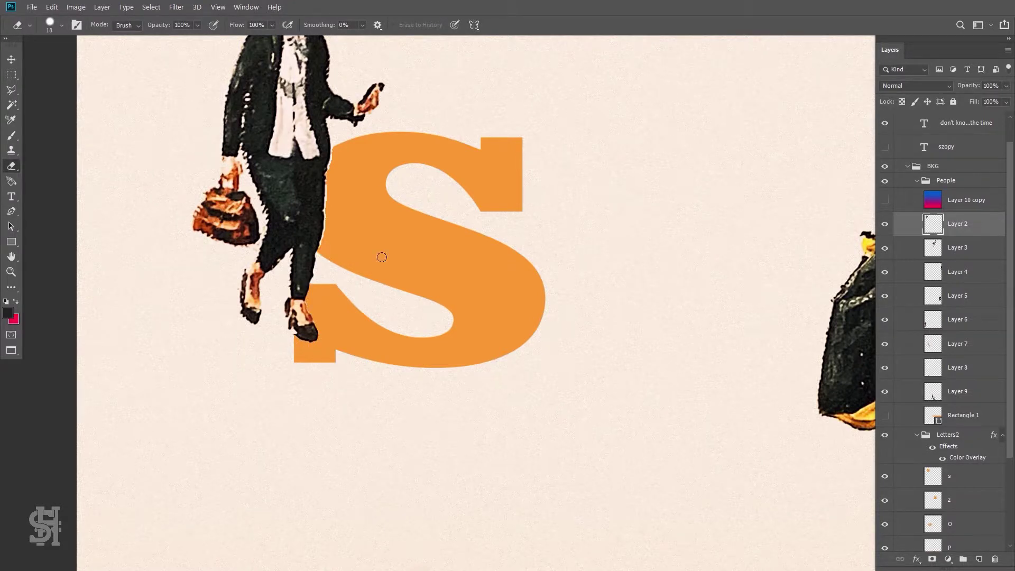
scroll(382, 257, "up", 3)
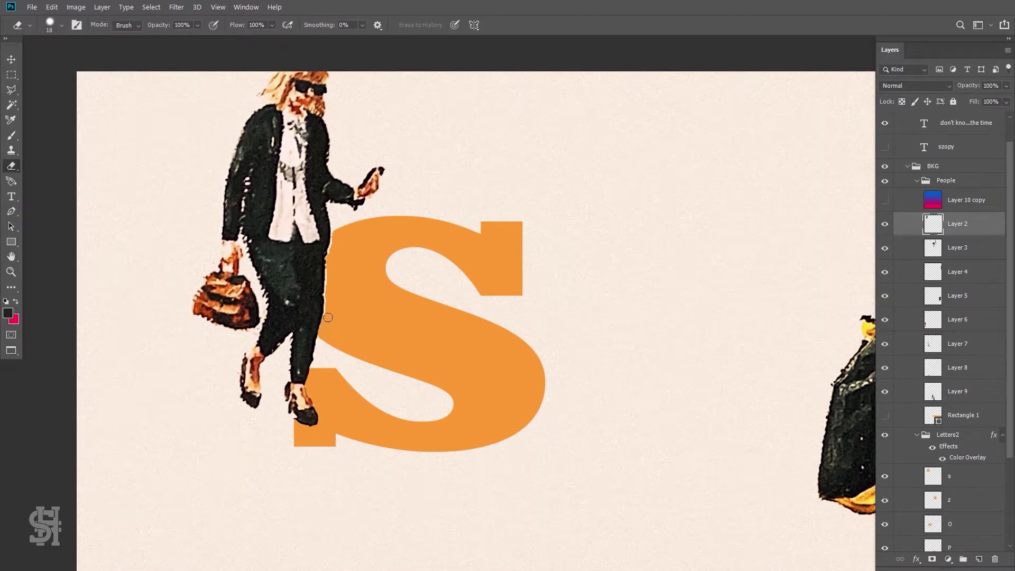
left_click_drag(329, 264, 338, 238)
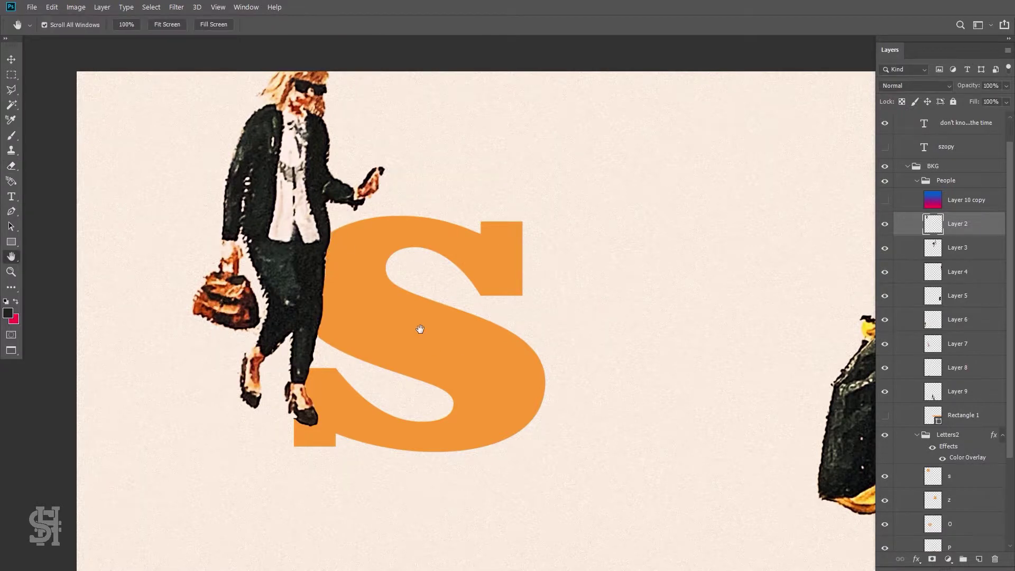
left_click_drag(688, 476, 394, 232)
left_click(400, 284, "ctrl")
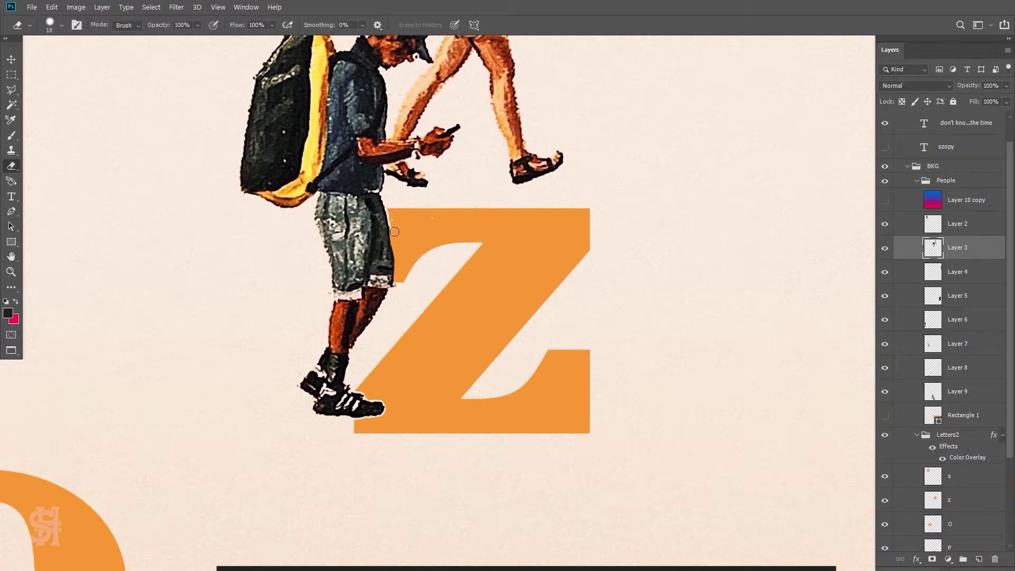
key("ctrl+z")
Step: Zoom in on the cart woman's layer and Magic Wand-select the shopping cart's pixels
left_click_drag(363, 422, 89, 173)
left_click_drag(613, 560, 529, 187)
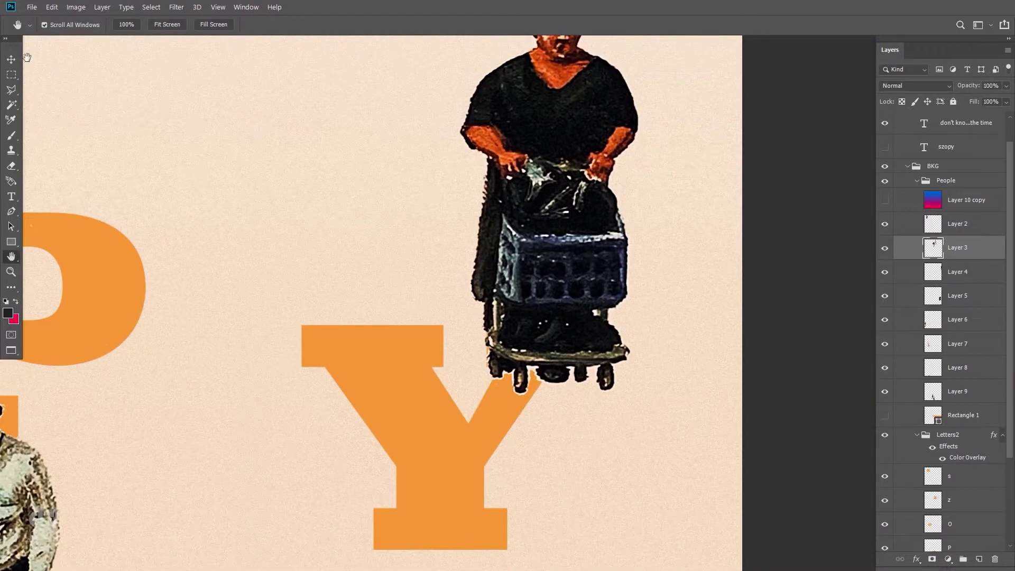
left_click(521, 396, "ctrl")
key("z")
left_click(549, 360)
key("w")
left_click(360, 415)
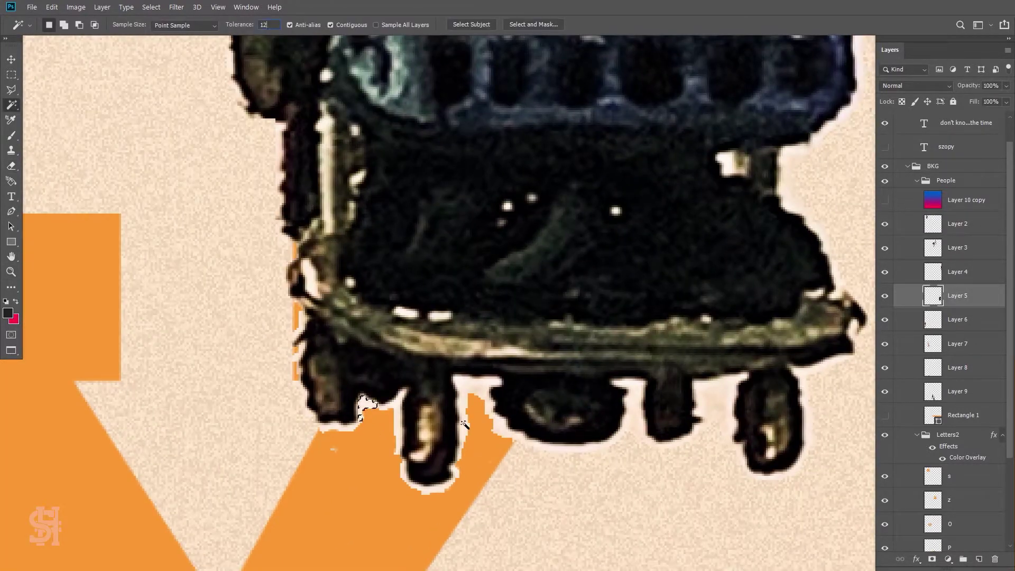
left_click(464, 425, "shift")
left_click(529, 434, "shift")
left_click(402, 423, "shift")
Step: With a smaller eraser, remove the white fringes under the cart leg and along its edges
key("e")
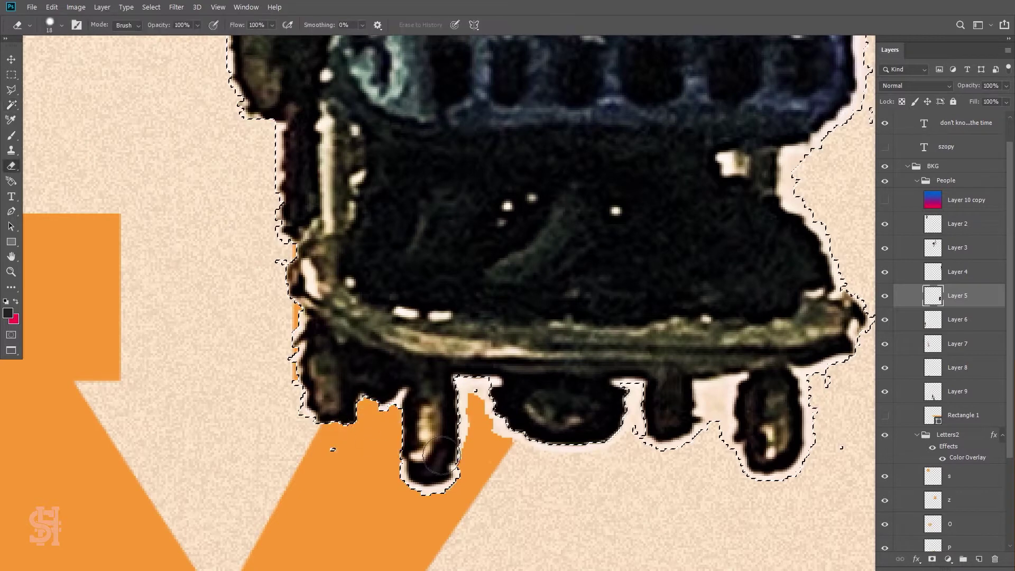
key("ctrl+d")
key("bracketleft")
mouse_move(391, 468)
left_mouse_down()
mouse_move(450, 491)
mouse_move(454, 468)
left_mouse_up()
left_click(61, 25)
left_click_drag(498, 383, 477, 387)
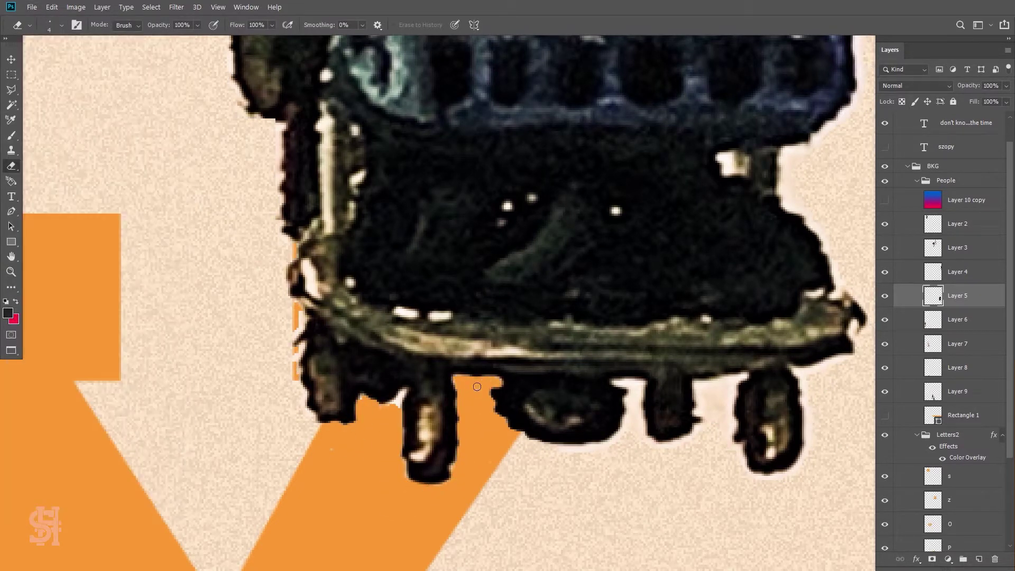
left_click_drag(298, 376, 300, 324)
left_click_drag(398, 477, 388, 480)
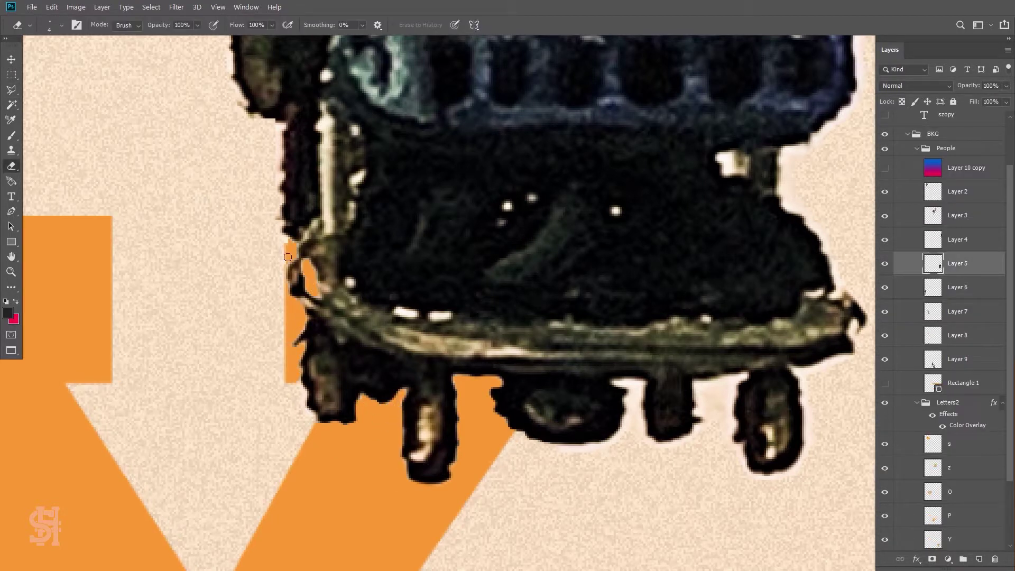
mouse_move(271, 251)
left_mouse_down()
mouse_move(296, 427)
mouse_move(292, 349)
mouse_move(333, 201)
mouse_move(341, 113)
left_mouse_up()
left_click(296, 428, "ctrl")
Step: Erase the white fringe along the man's leg and arm, and nudge the P slightly left
right_click(296, 428)
key("Return")
scroll(476, 476, "down", 5)
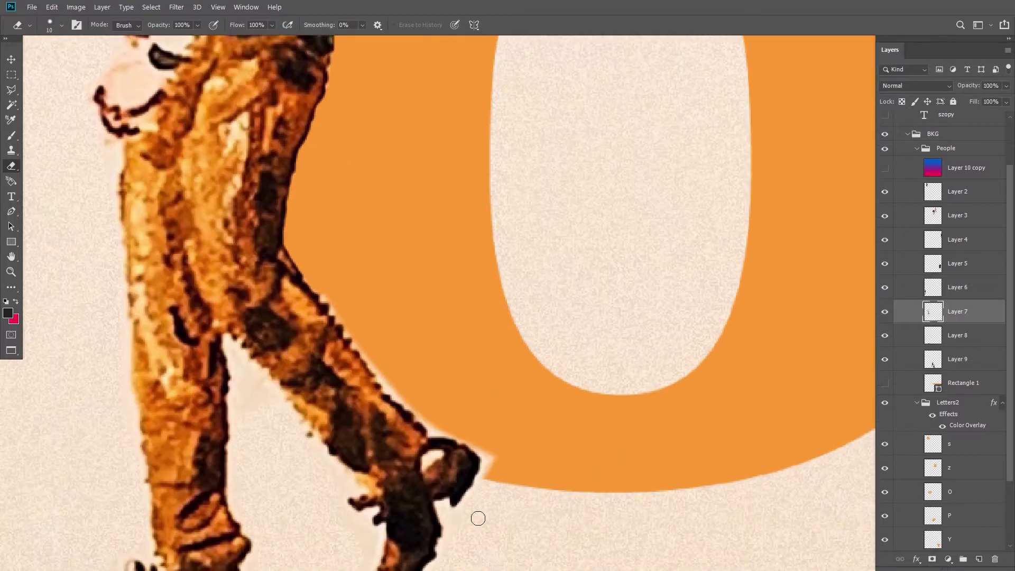
mouse_move(482, 436)
left_mouse_down()
mouse_move(359, 333)
mouse_move(317, 256)
left_mouse_up()
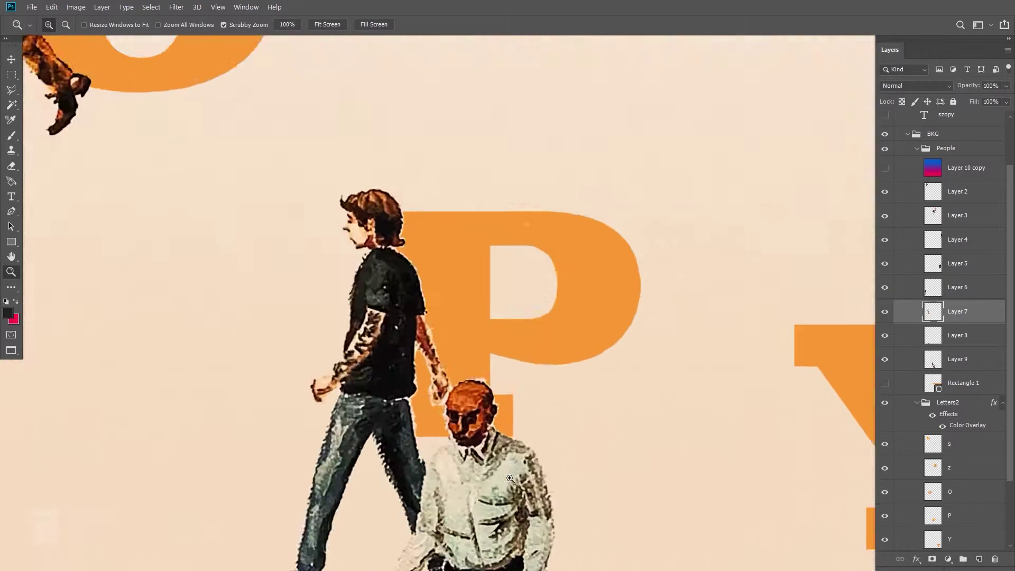
scroll(372, 294, "up", 3)
key("e")
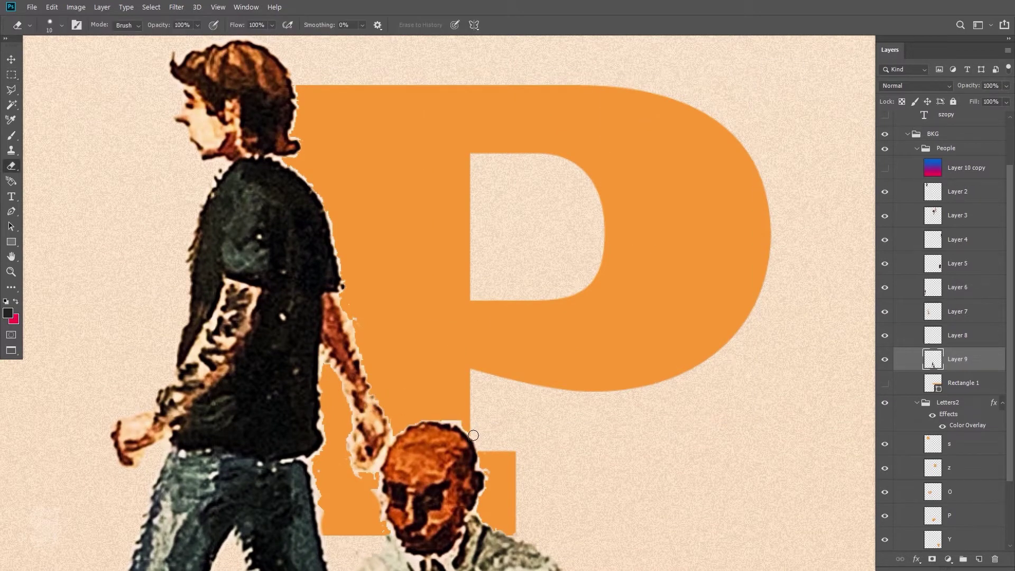
left_click_drag(464, 425, 350, 315)
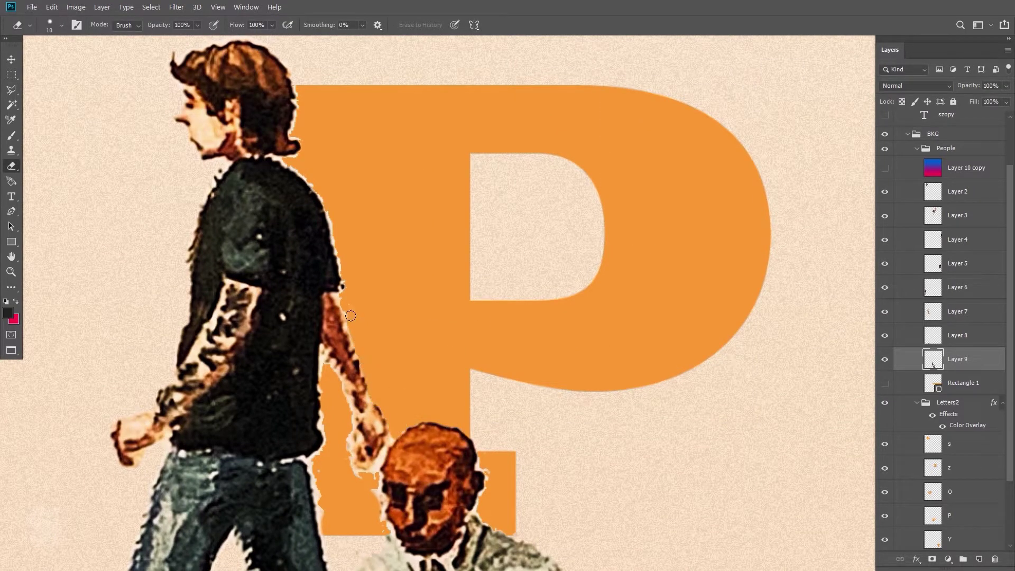
left_click_drag(360, 354, 306, 174)
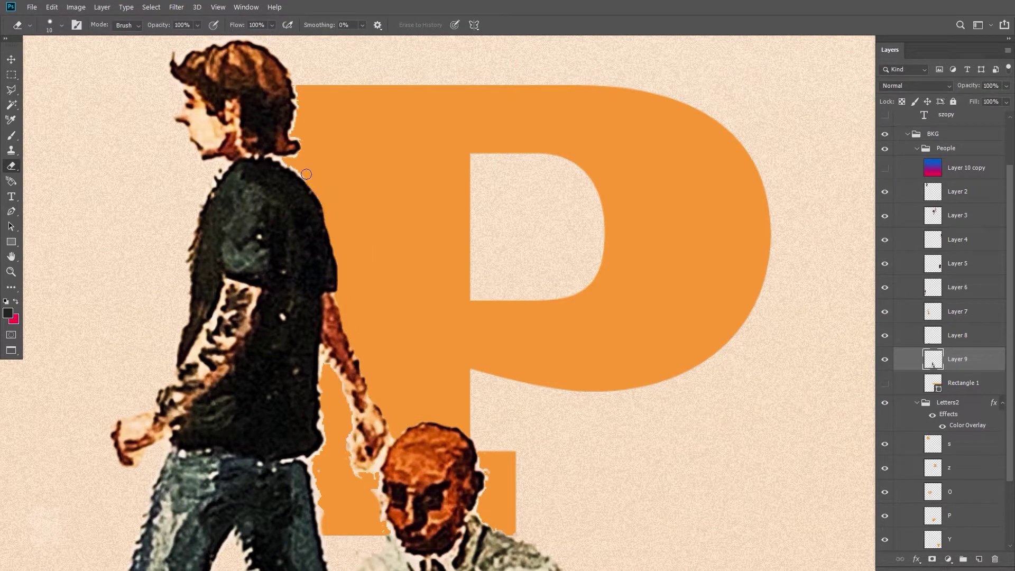
left_click_drag(384, 219, 376, 219)
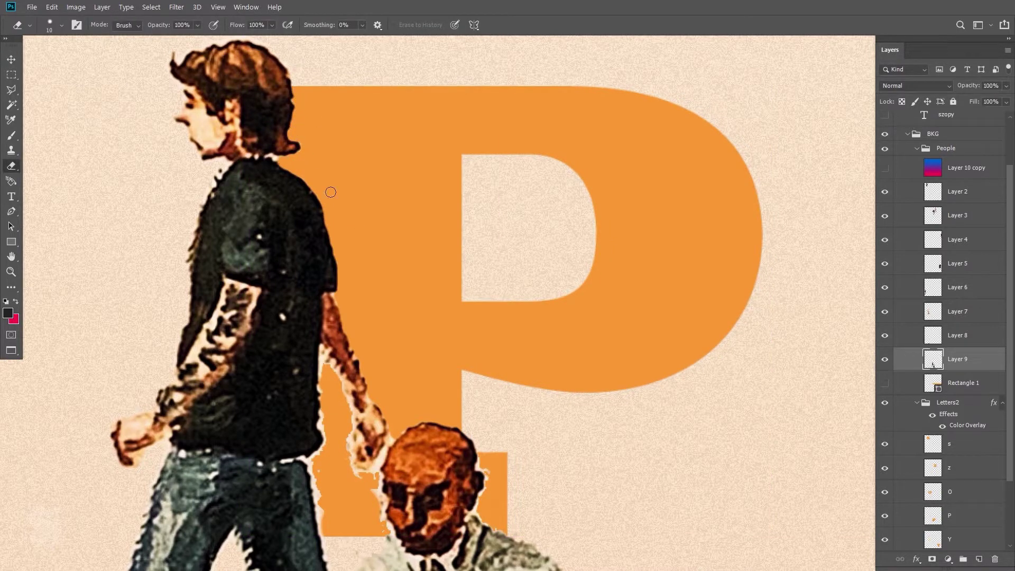
Step: Change the eraser size to 3, then to 7
left_click(61, 25)
type("3")
key("Return")
scroll(396, 259, "down", 5)
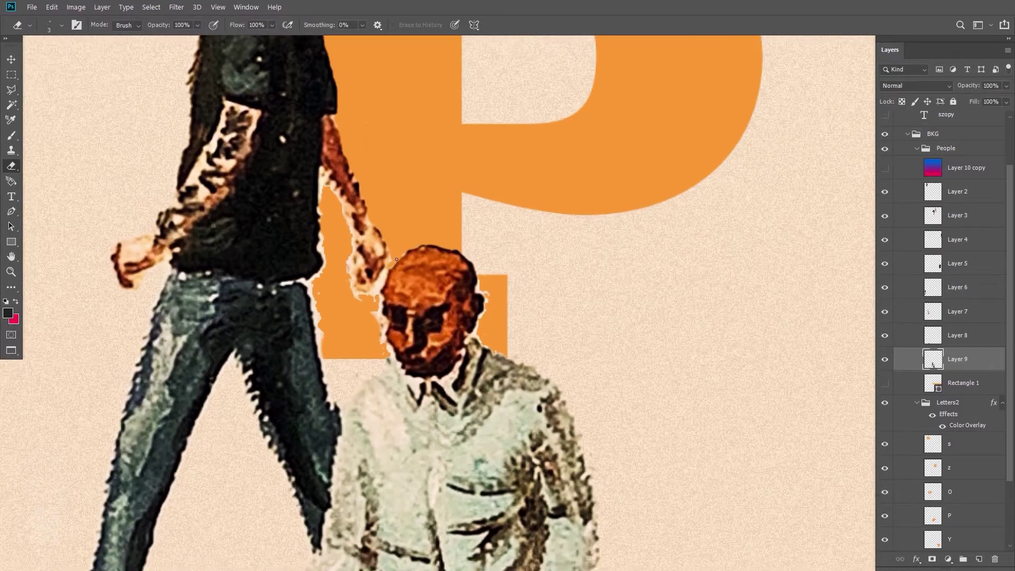
left_click(61, 25)
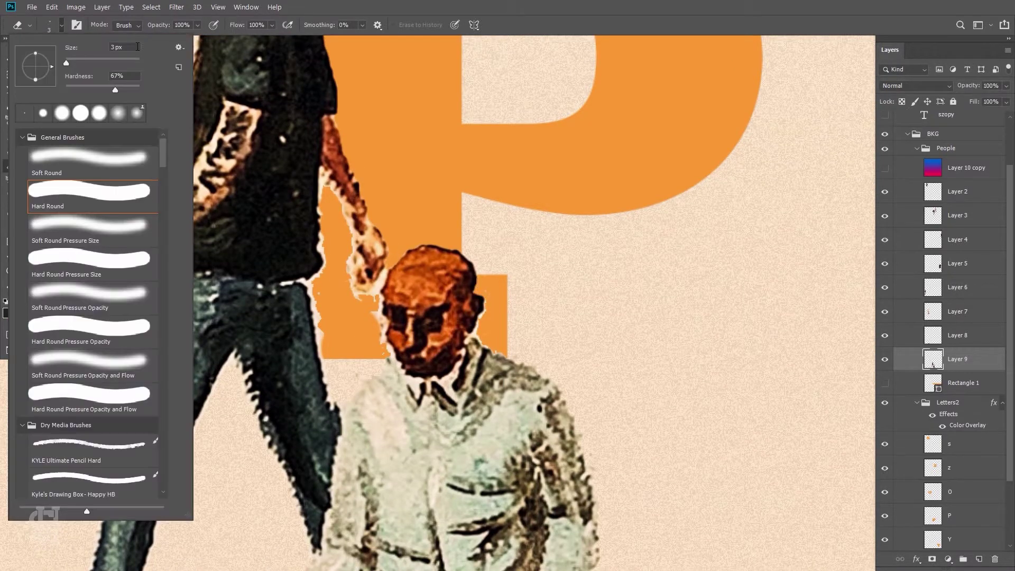
type("7")
key("Return")
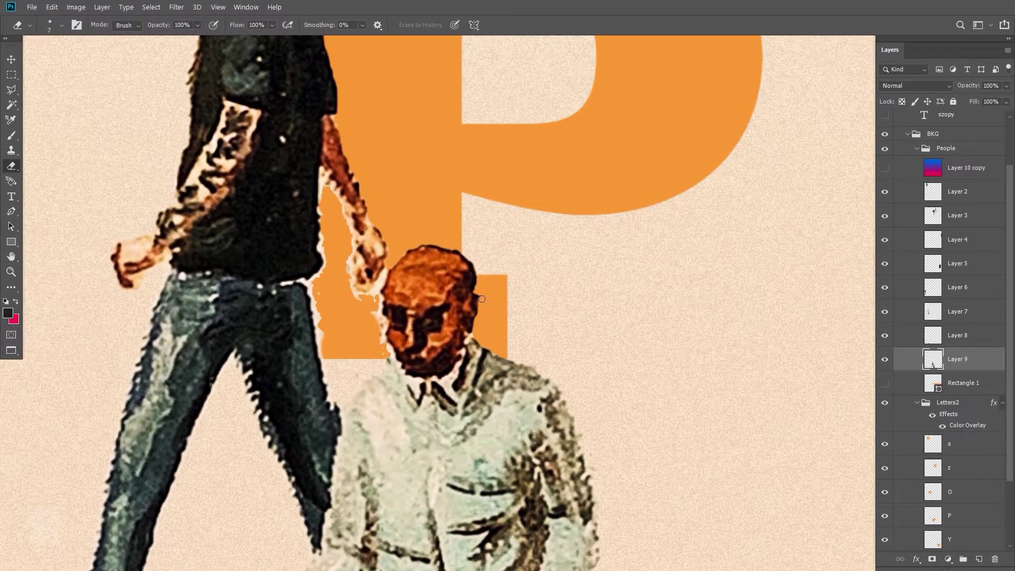
Step: Erase the fringes along the shirt, the arm's left edge, and between the fist and bald head
scroll(481, 299, "down", 1)
scroll(482, 299, "up", 2)
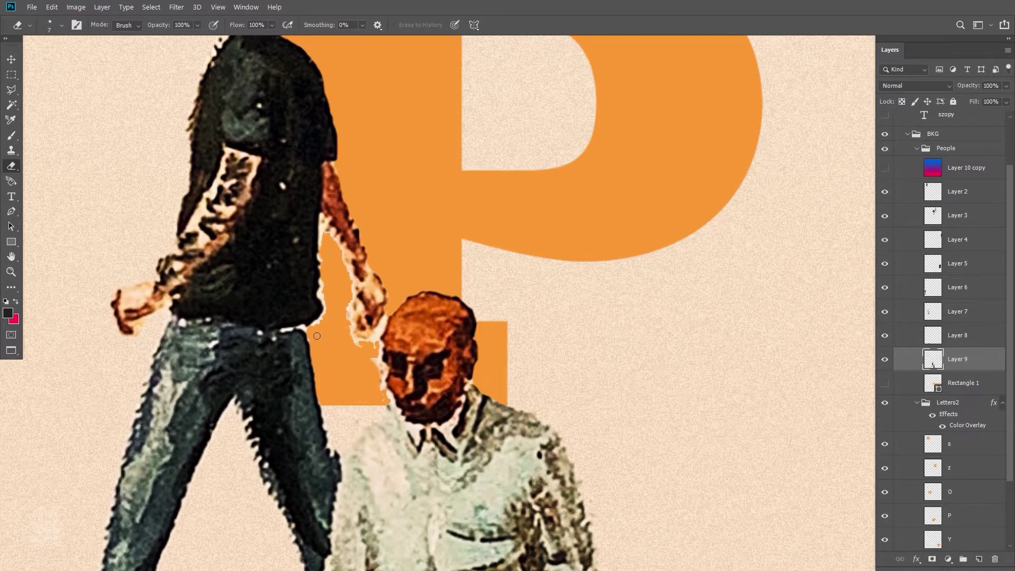
left_click_drag(316, 336, 312, 271)
scroll(312, 271, "up", 1)
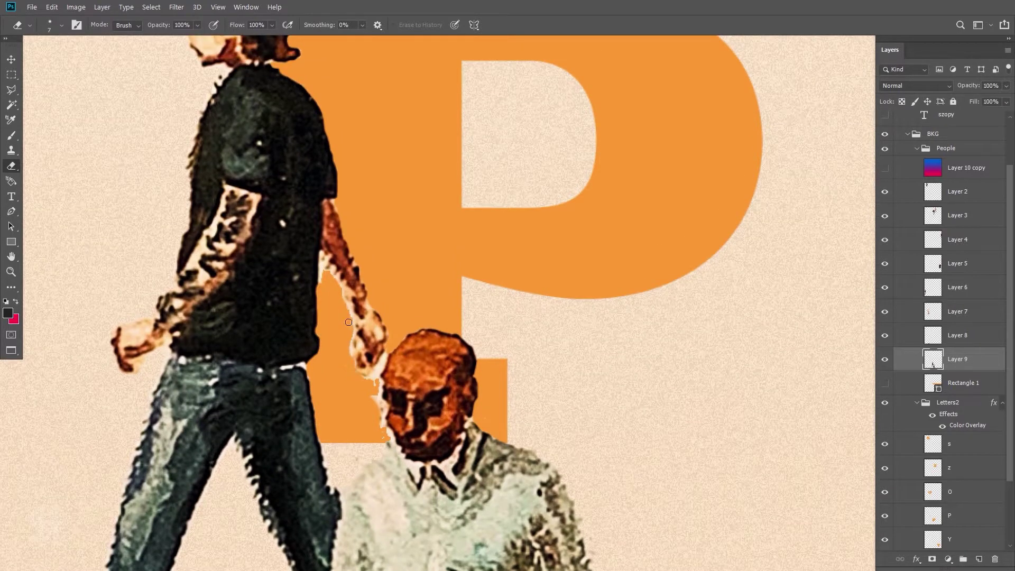
mouse_move(348, 322)
left_mouse_down()
mouse_move(323, 307)
mouse_move(339, 174)
left_mouse_up()
scroll(360, 443, "up", 2)
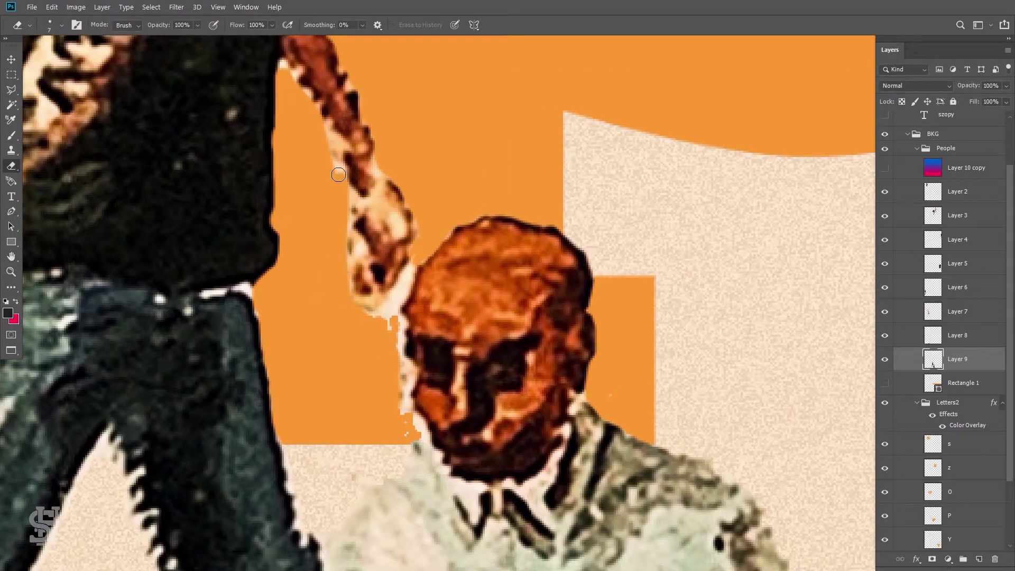
mouse_move(370, 313)
left_mouse_down()
mouse_move(350, 296)
mouse_move(396, 302)
mouse_move(421, 440)
mouse_move(442, 221)
left_mouse_up()
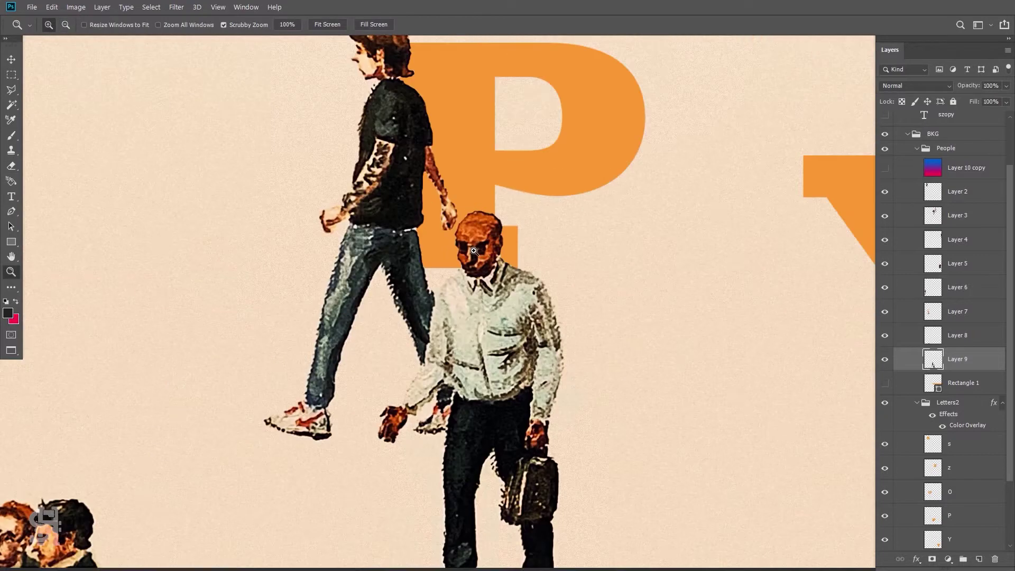
Step: Add a new layer and lay an orange gradient down the canvas
key("v")
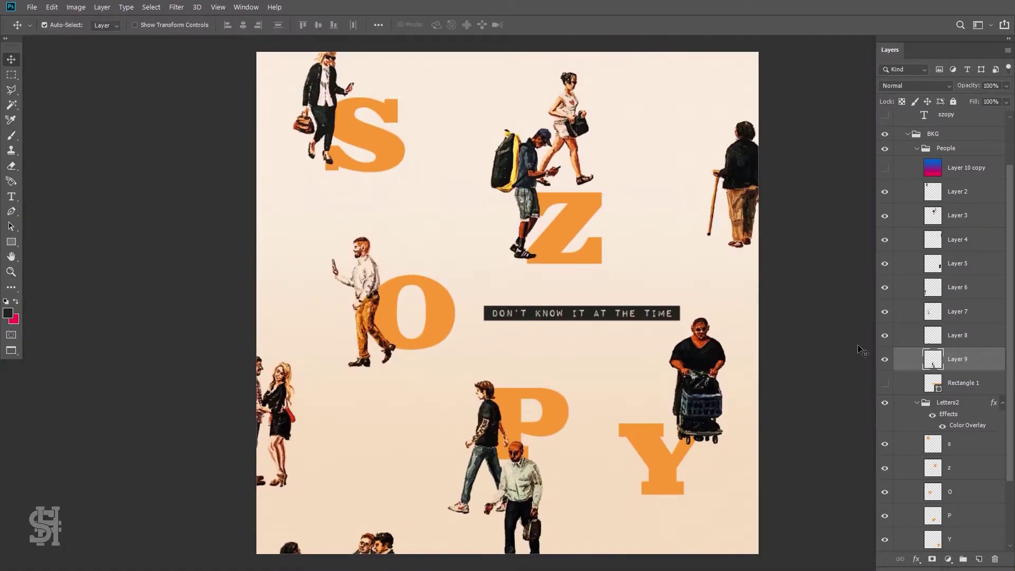
key("ctrl+shift+alt+n")
key("g")
left_click(53, 24)
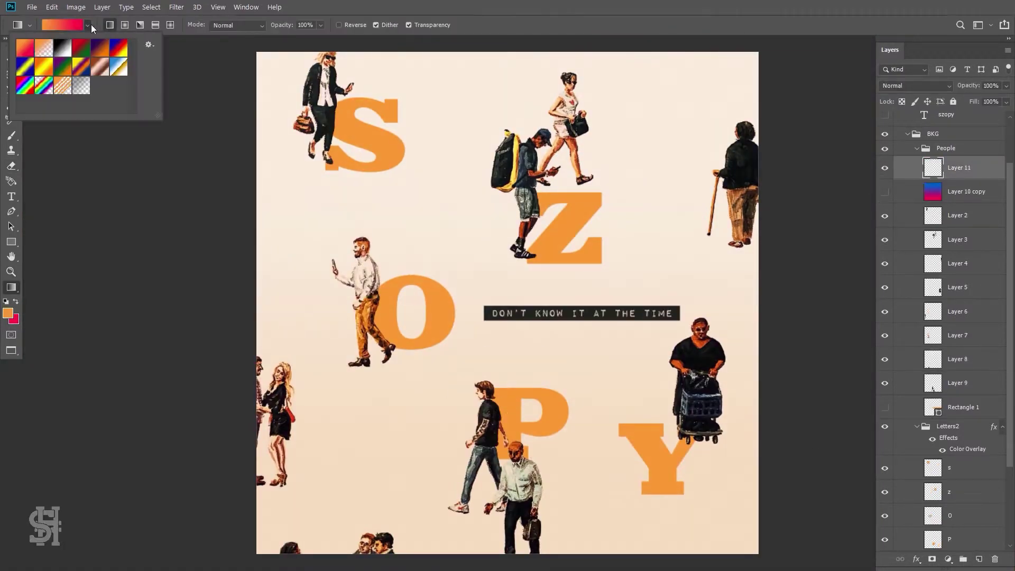
left_click_drag(522, 424, 522, 312)
Step: Blend the gradient layer in Overlay with lowered fill, then settle on another blend mode
key("v")
left_click(916, 85)
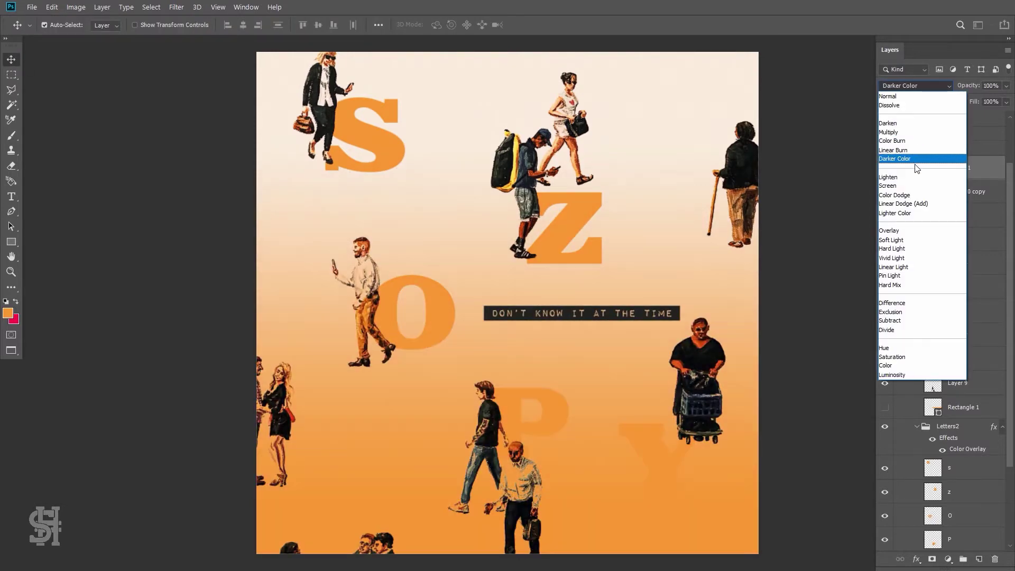
left_click(914, 231)
key("shift+6")
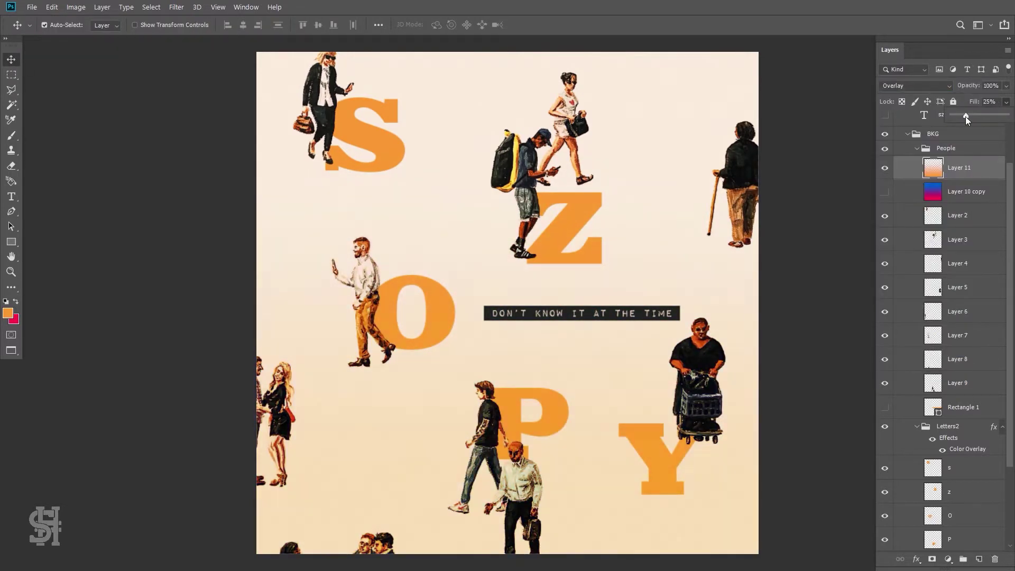
left_click(916, 86)
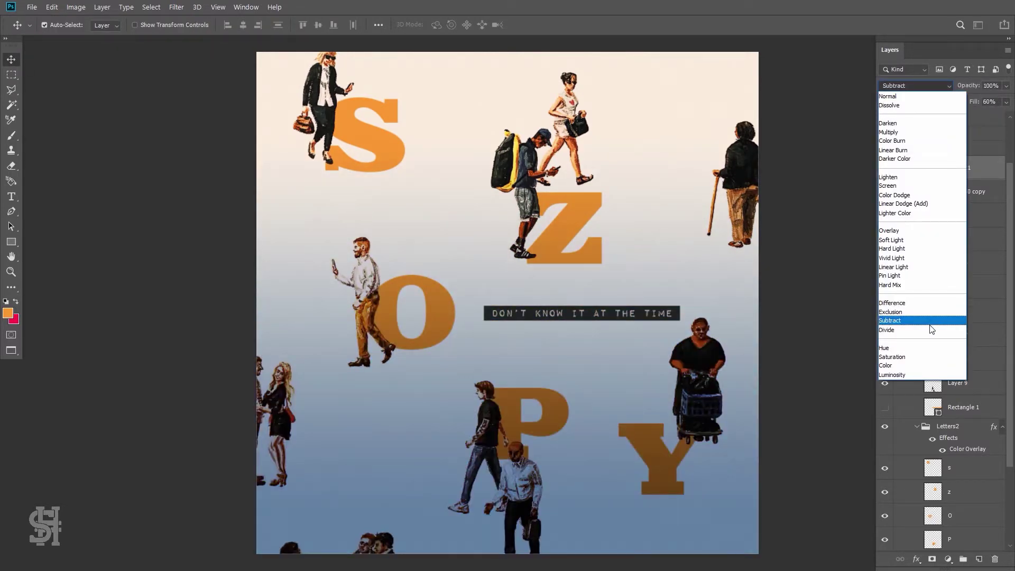
left_click(931, 348)
left_click(911, 86)
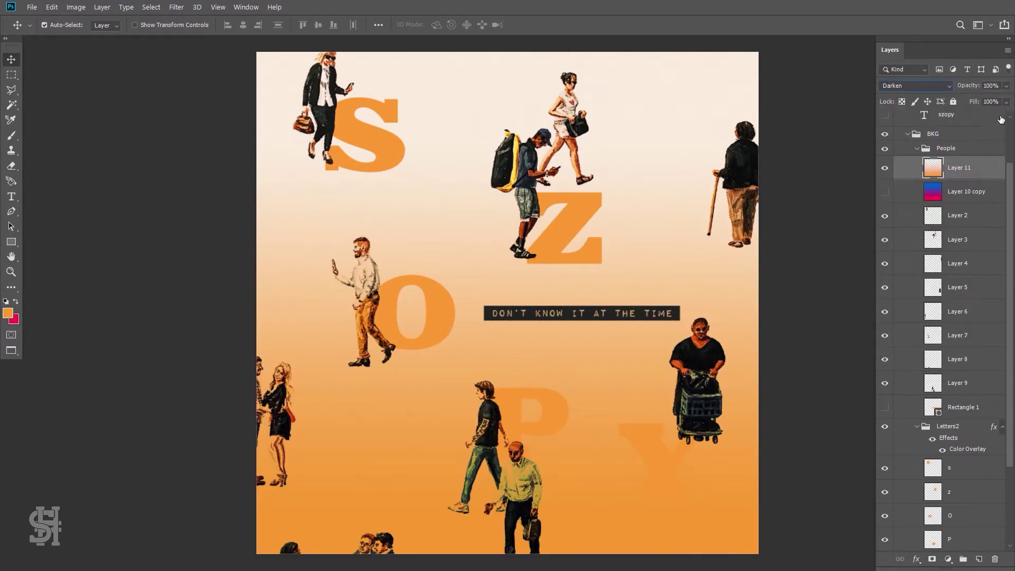
Step: View the tinted cover at actual size
left_click(966, 115)
key("z")
left_click(753, 214)
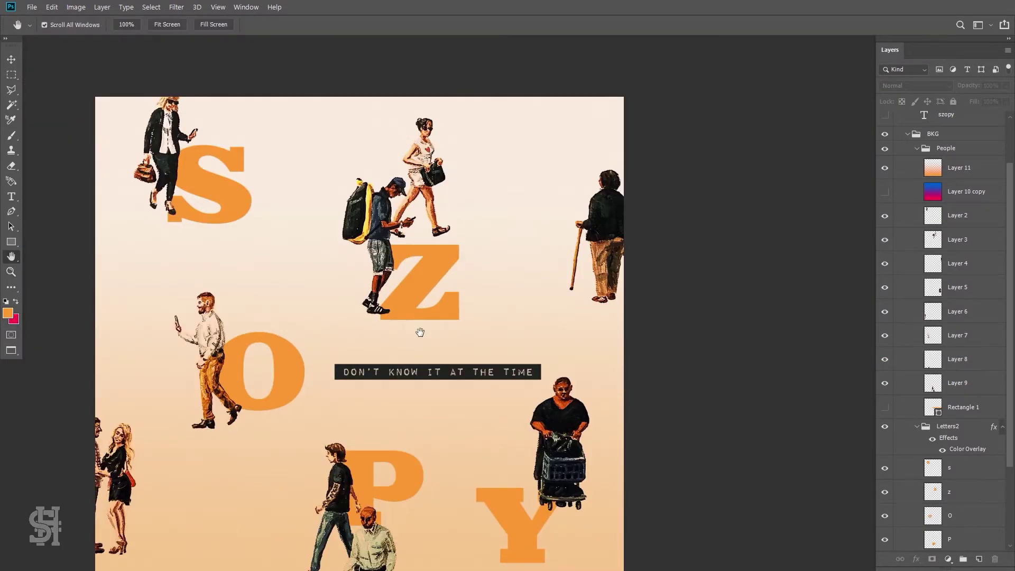